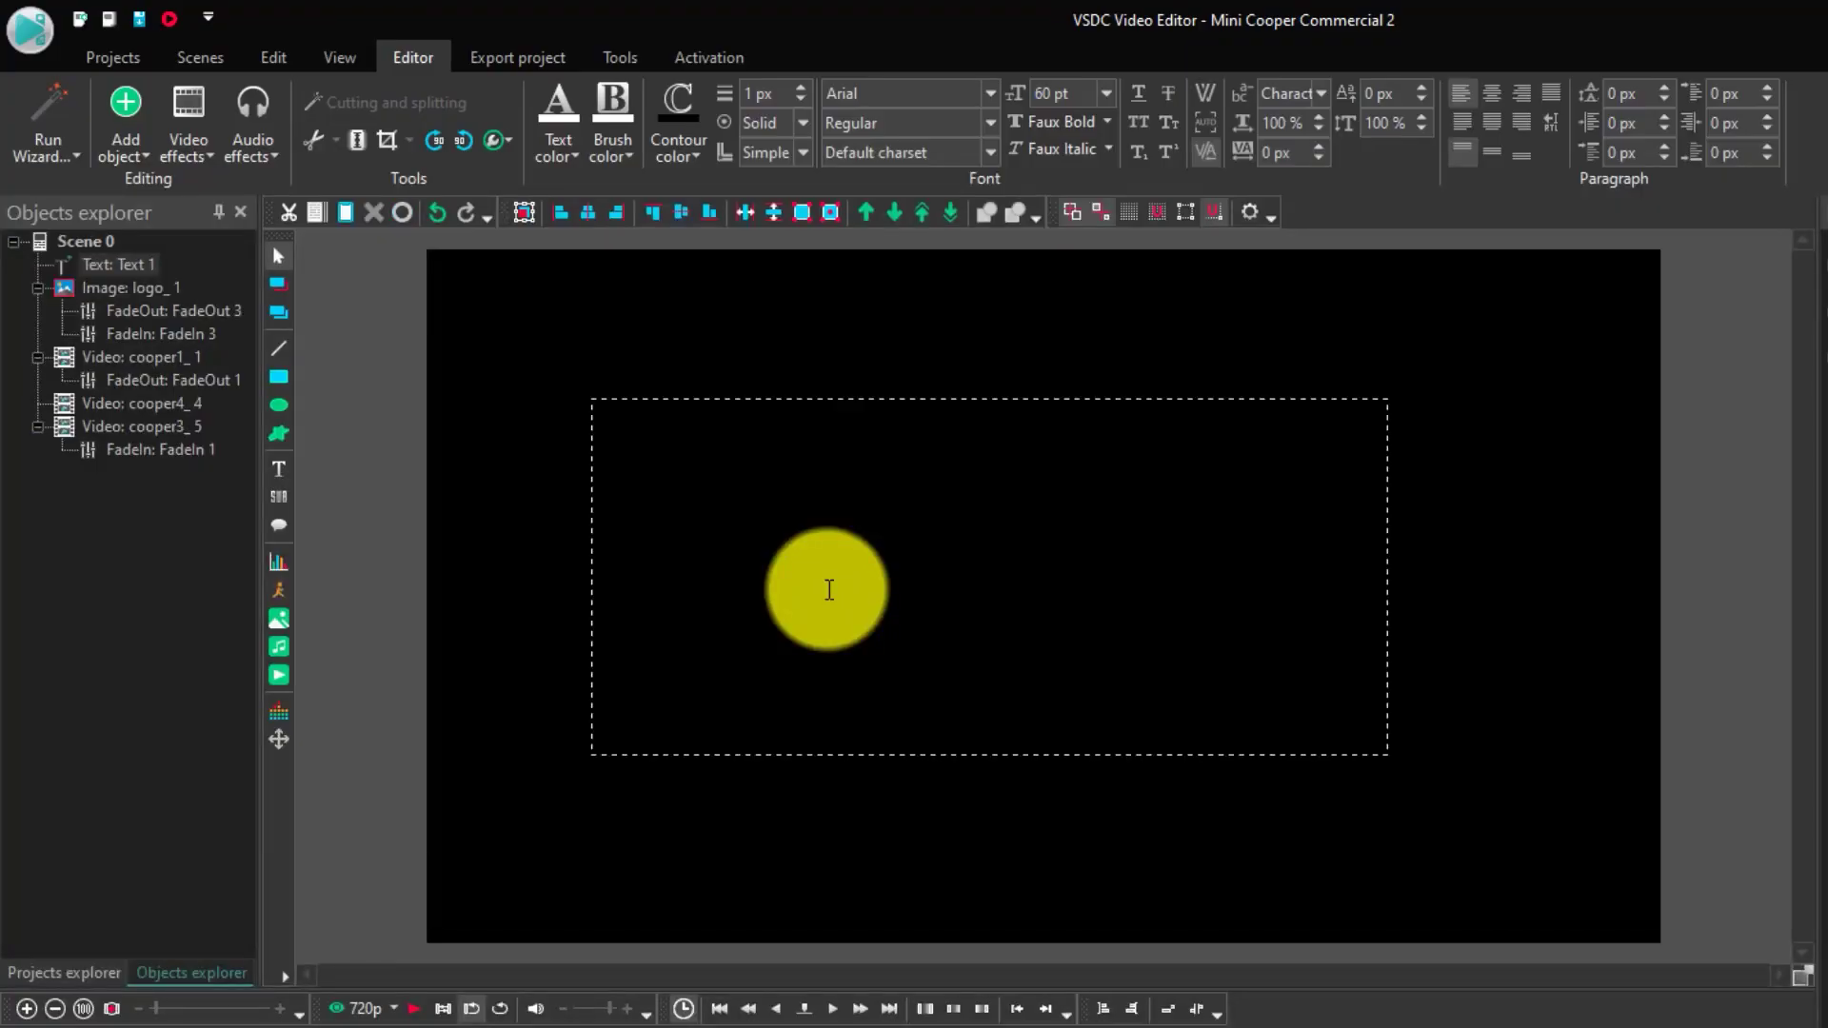
type("DUCING TH")
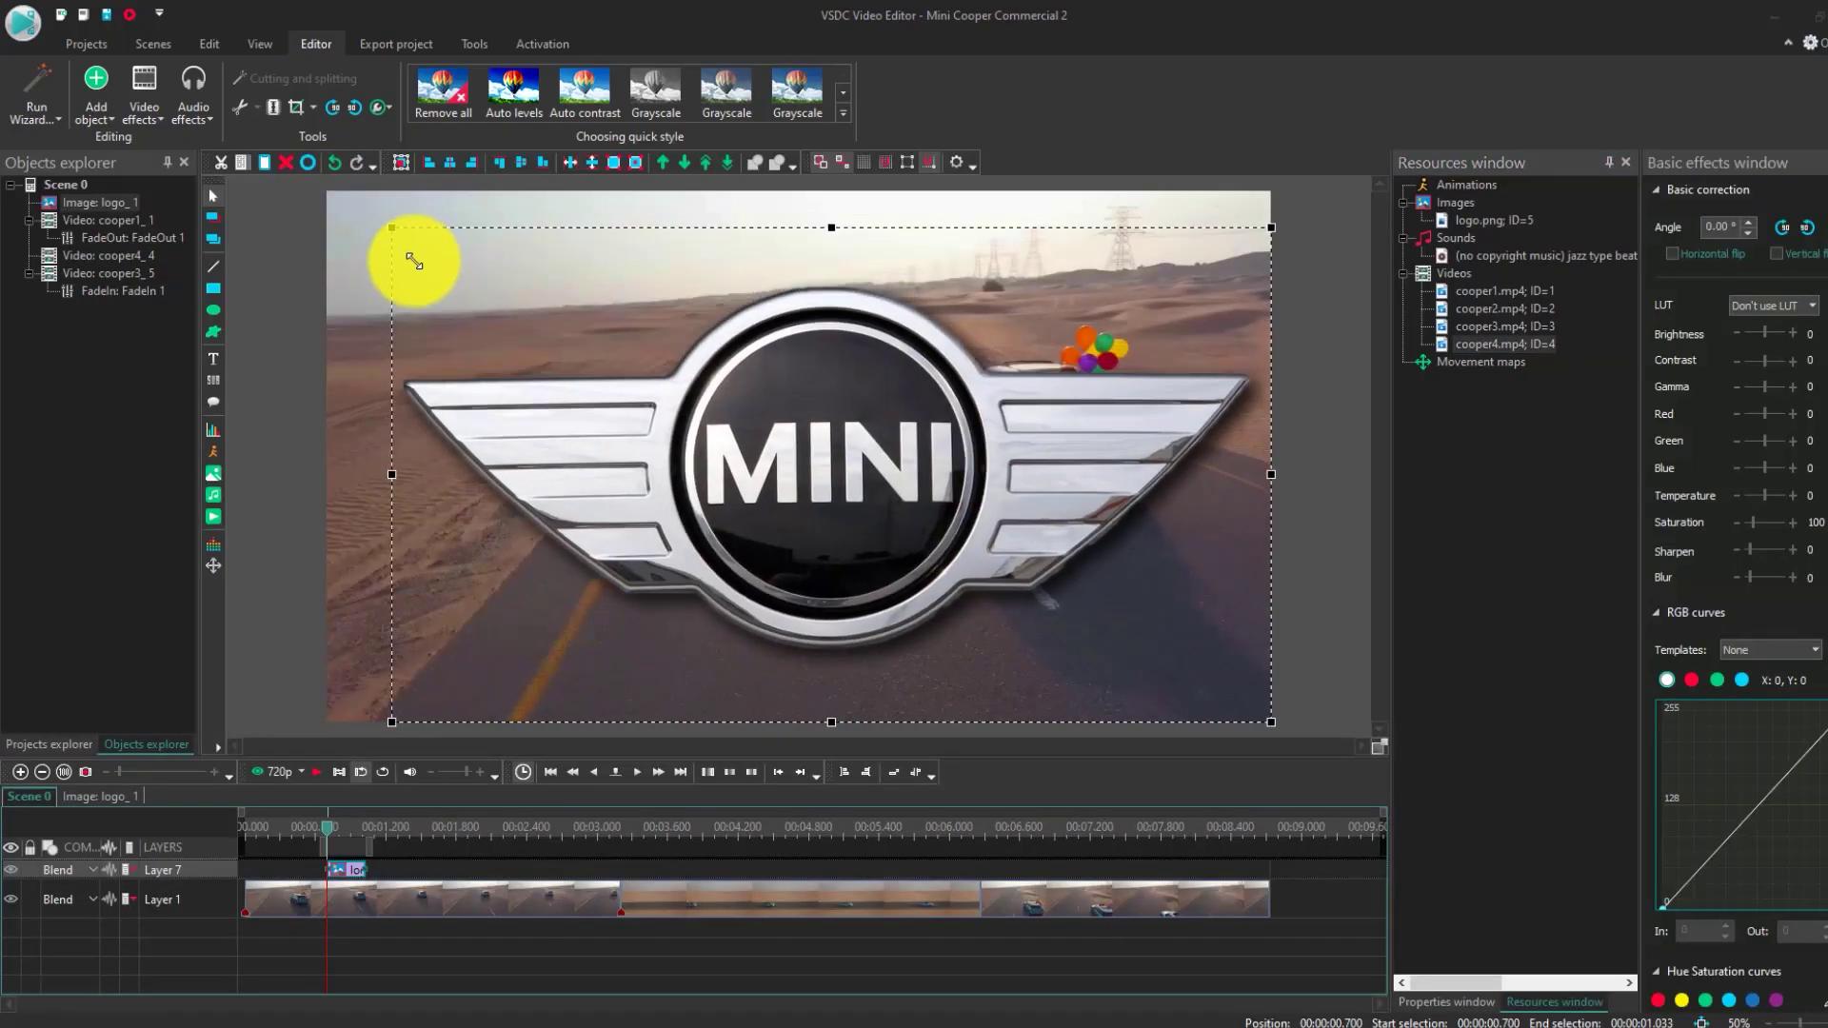
left_click_drag(408, 265, 951, 641)
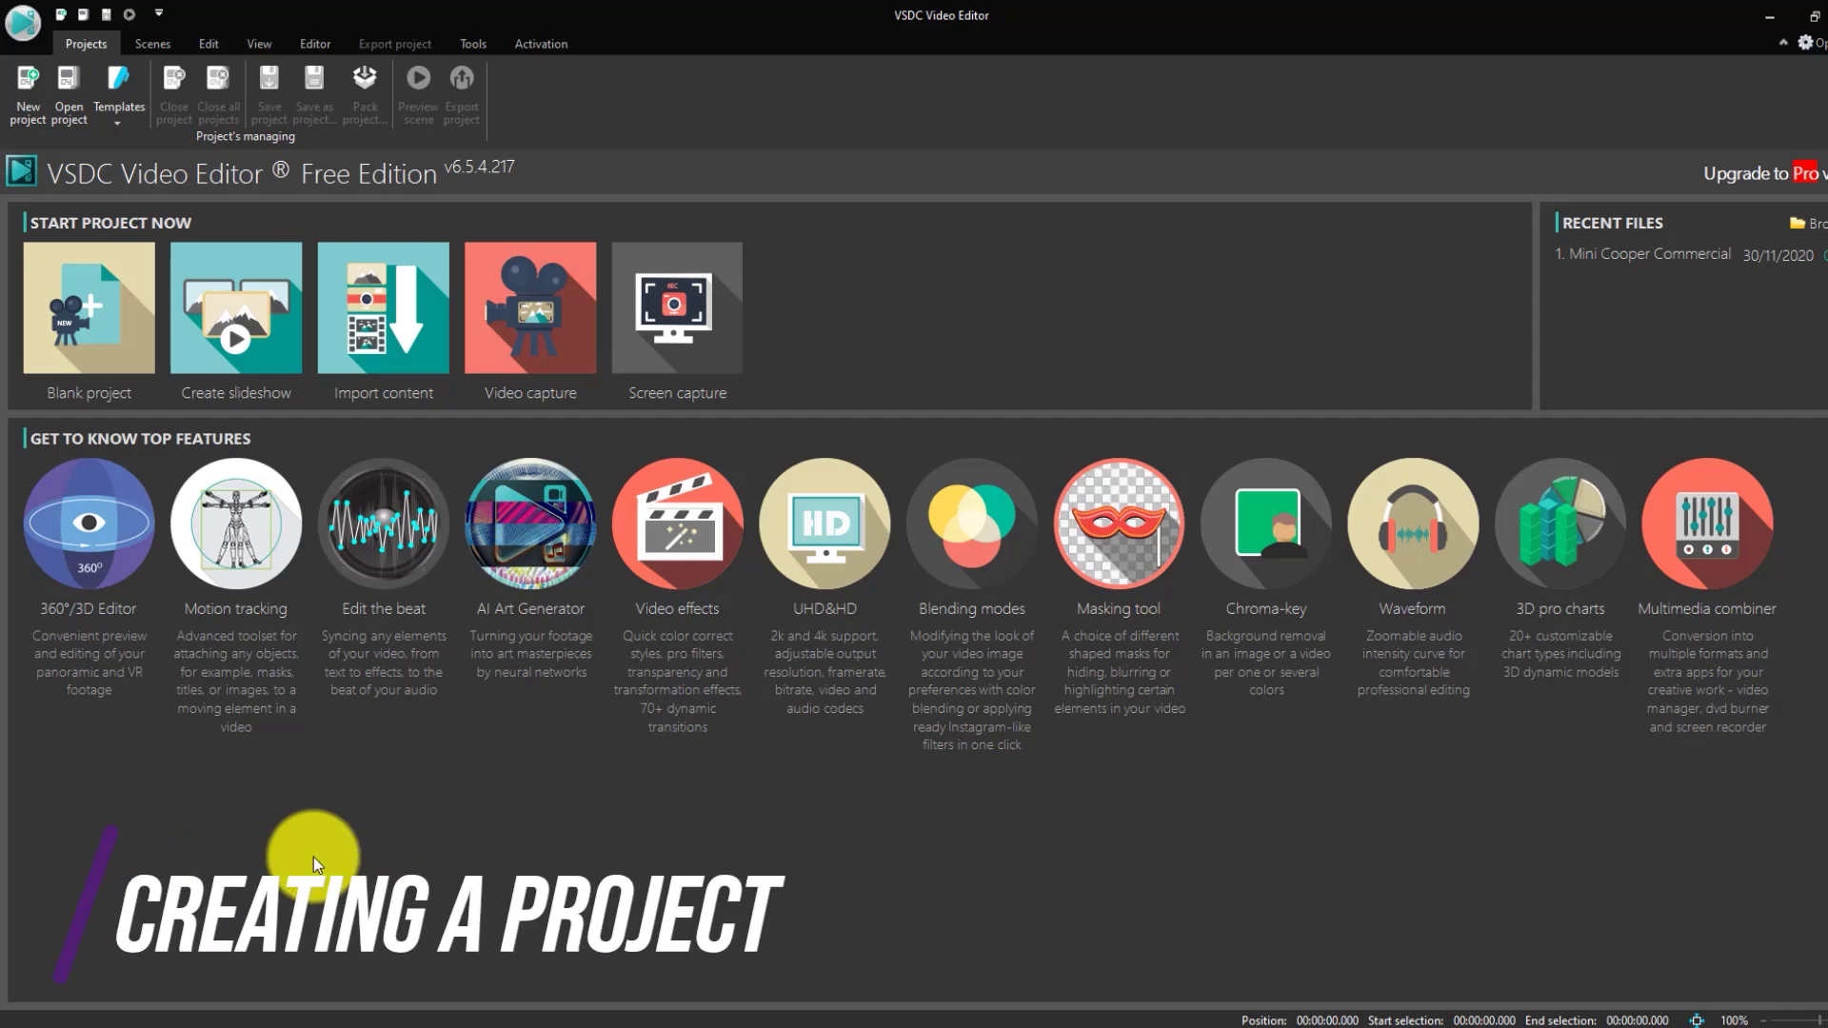
- Create a blank project titled "Mini Cooper Commercial 2" at Full HD 1920x1080 pixels (16:9) and show its resources
left_click(111, 343)
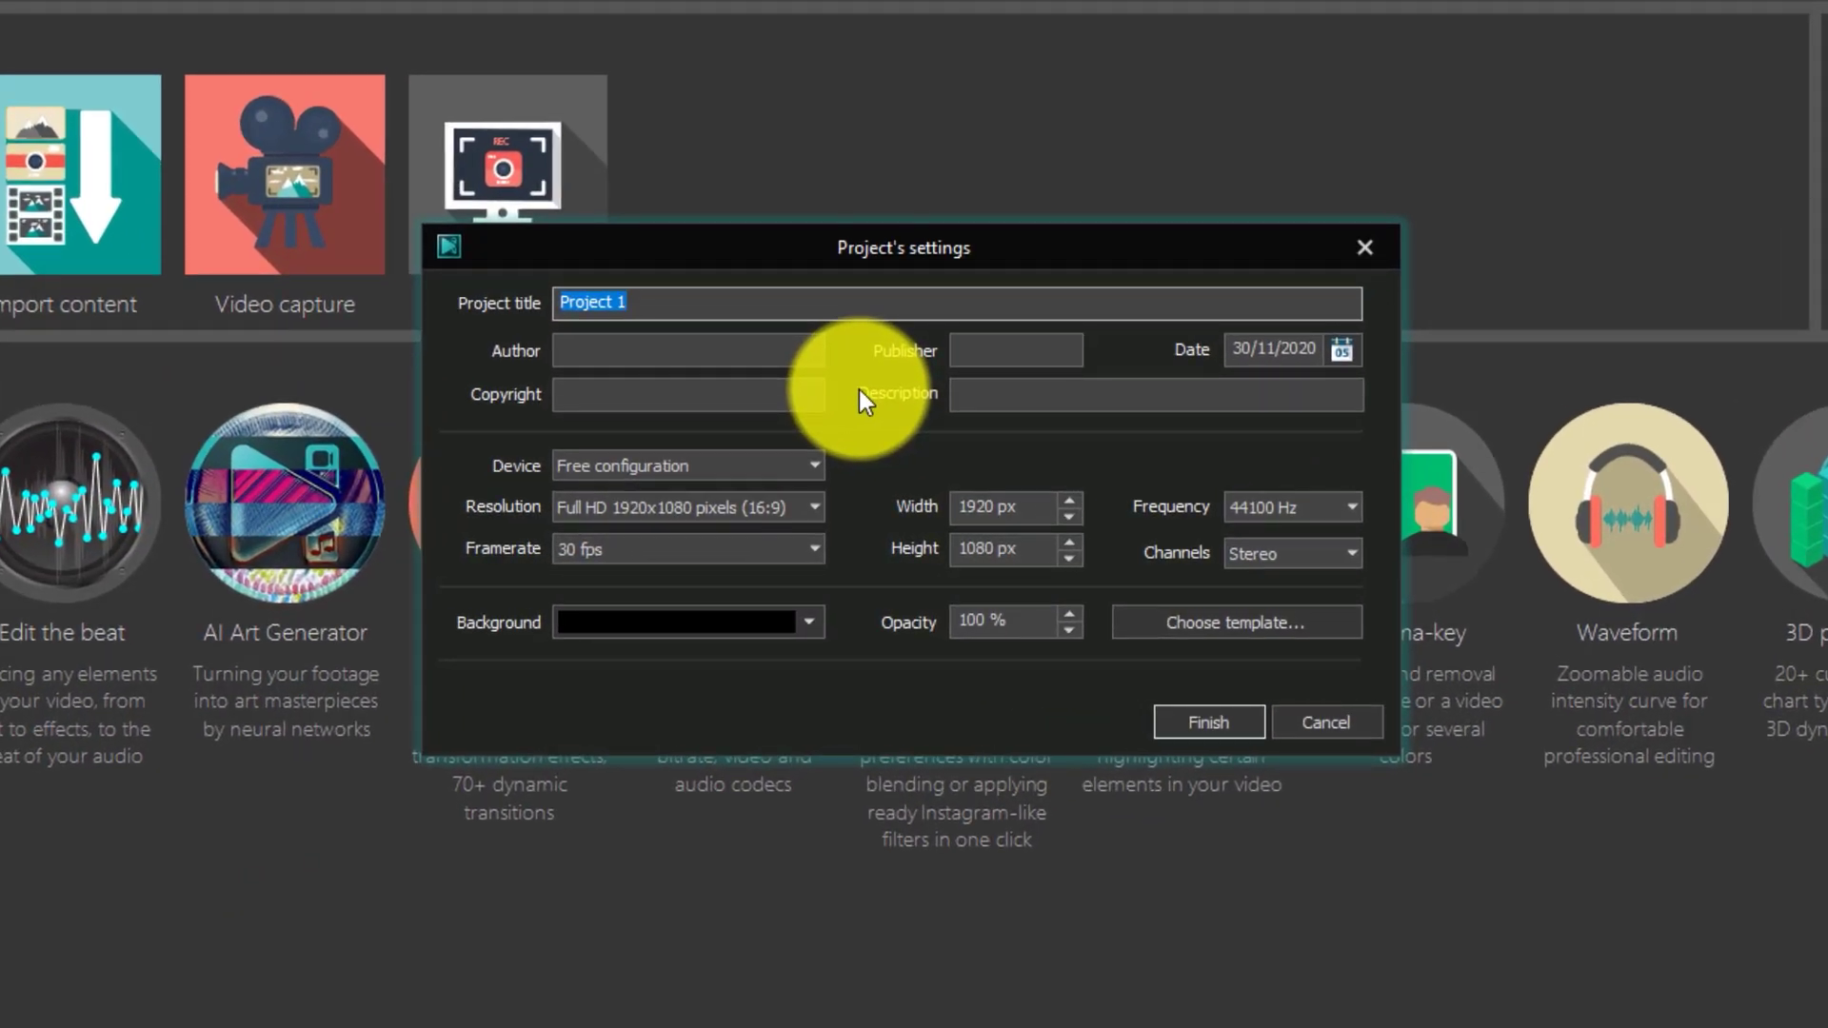
type("Mini Cooper Commercial 2")
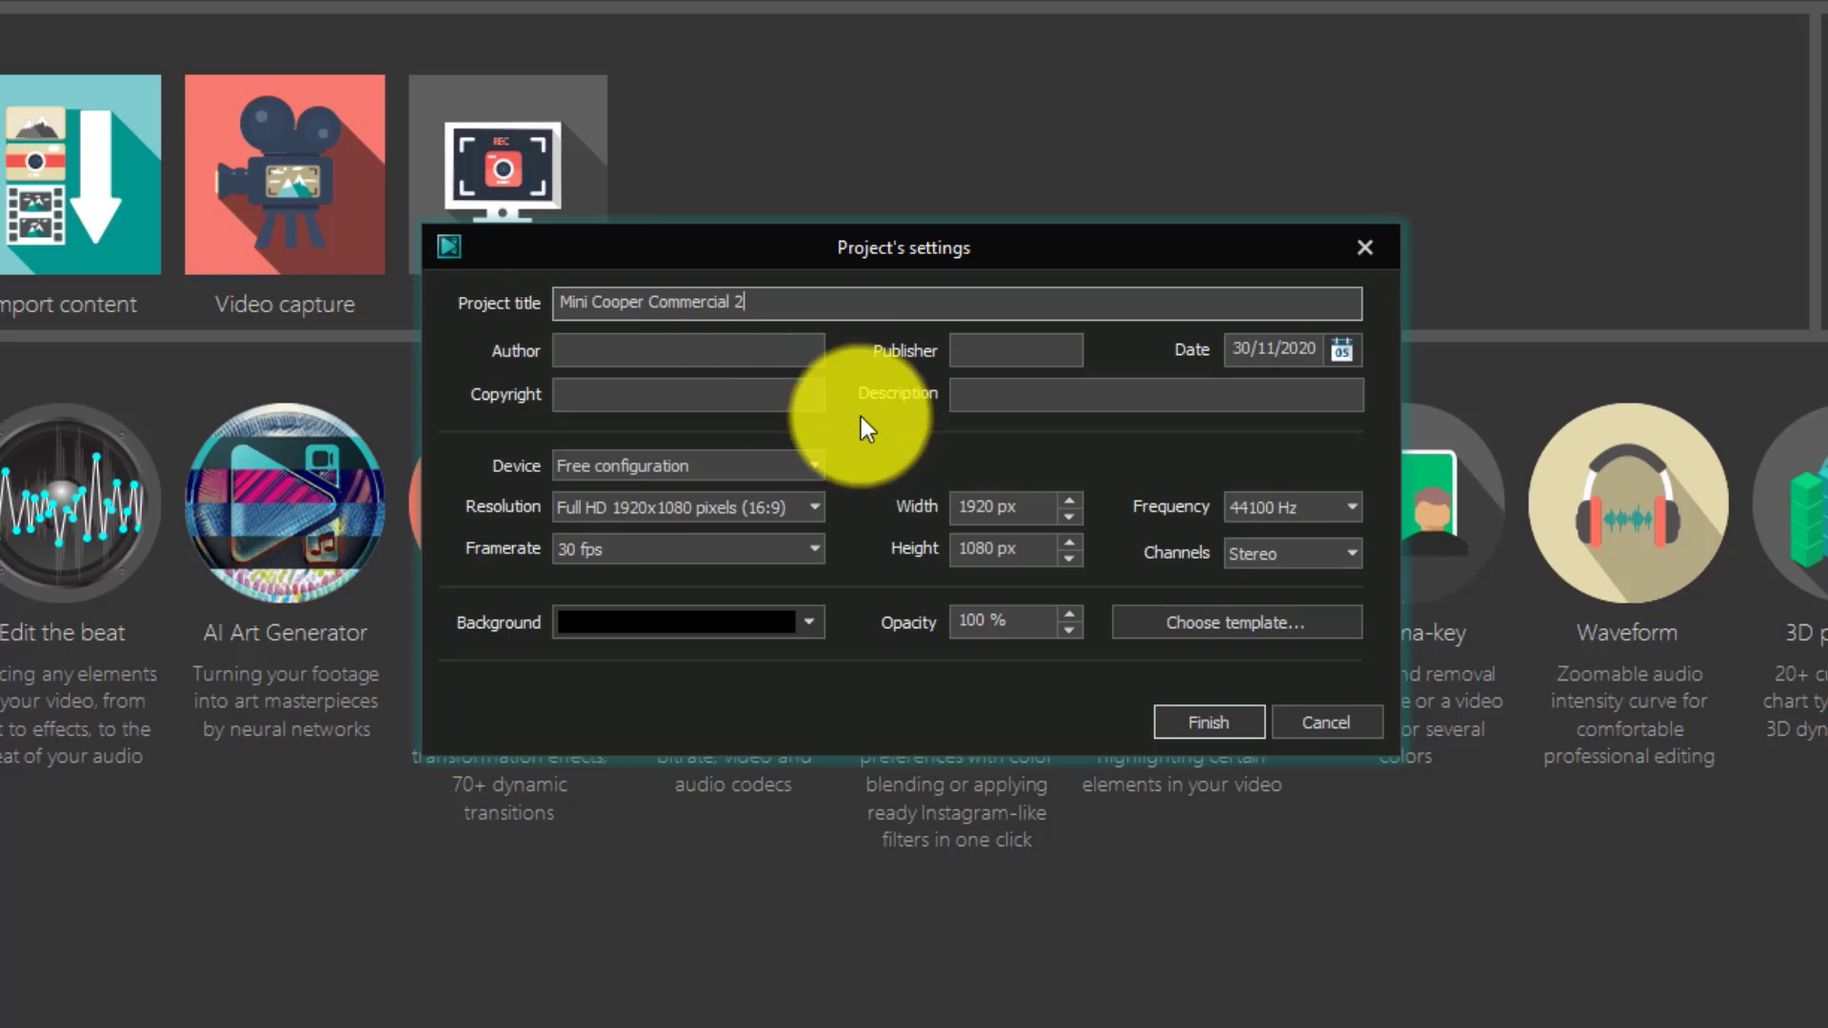
left_click(596, 510)
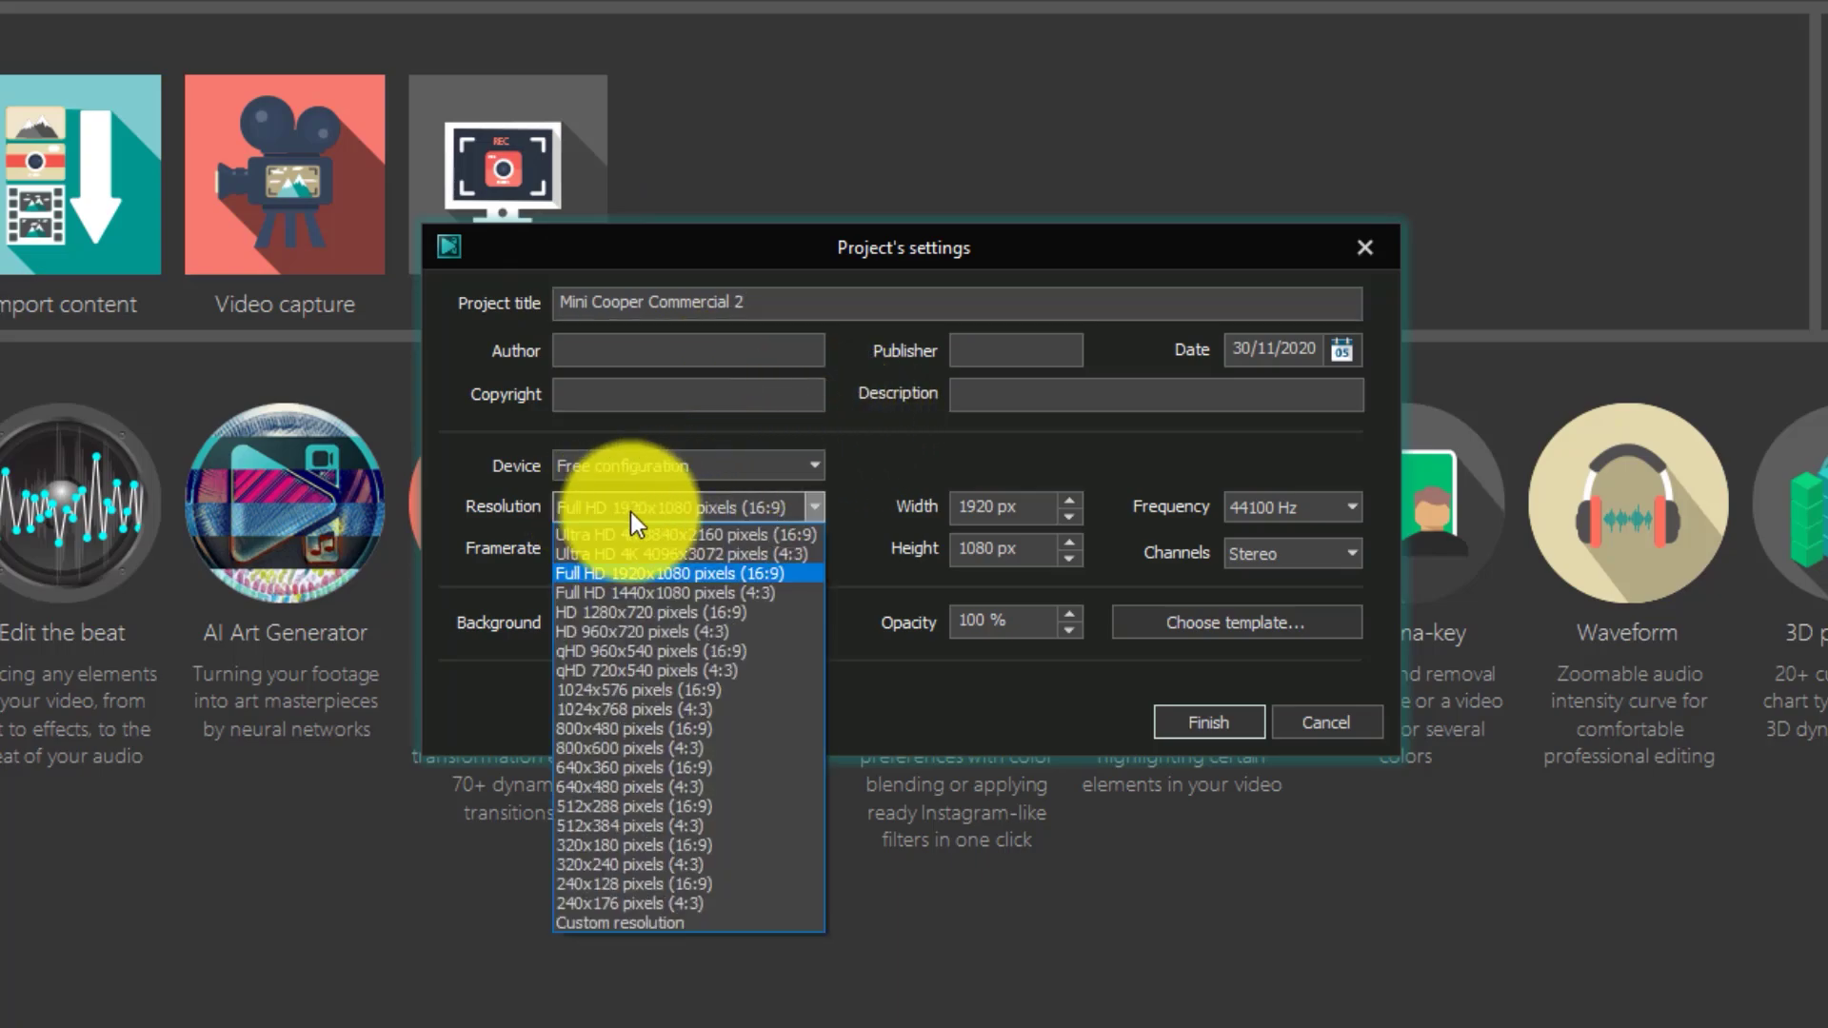
left_click(620, 540)
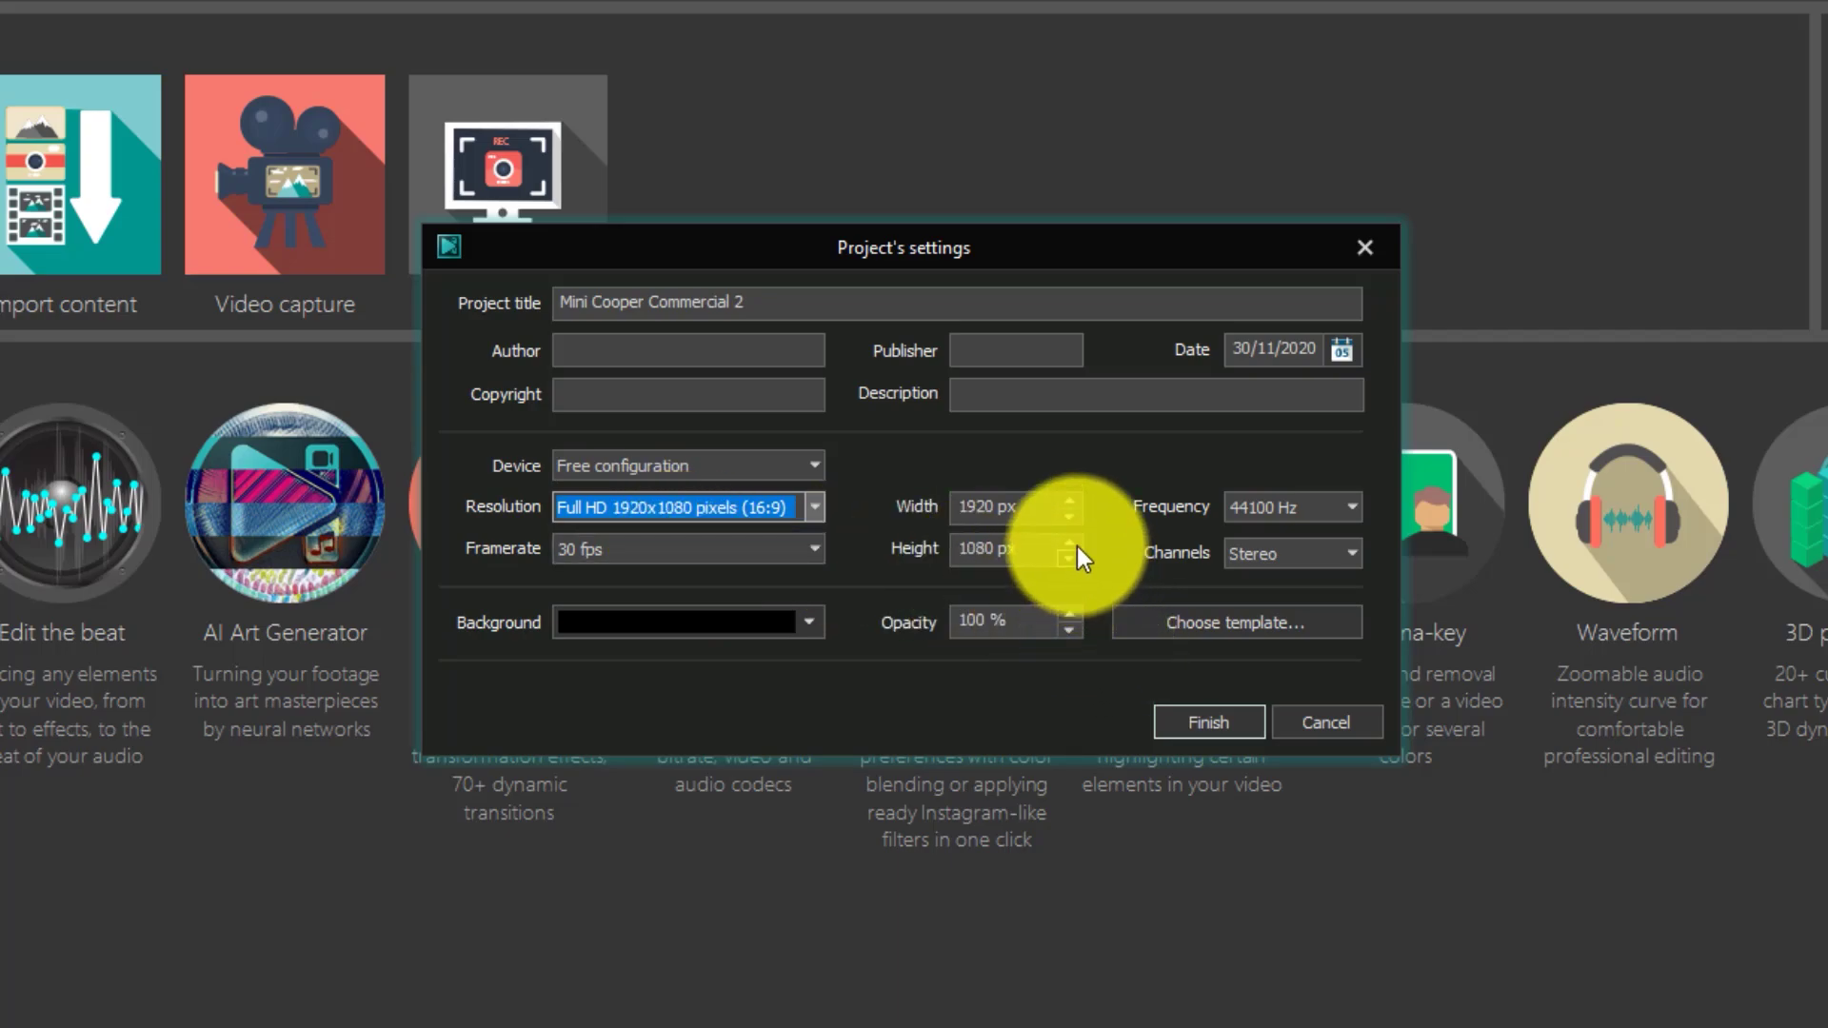
left_click(1186, 727)
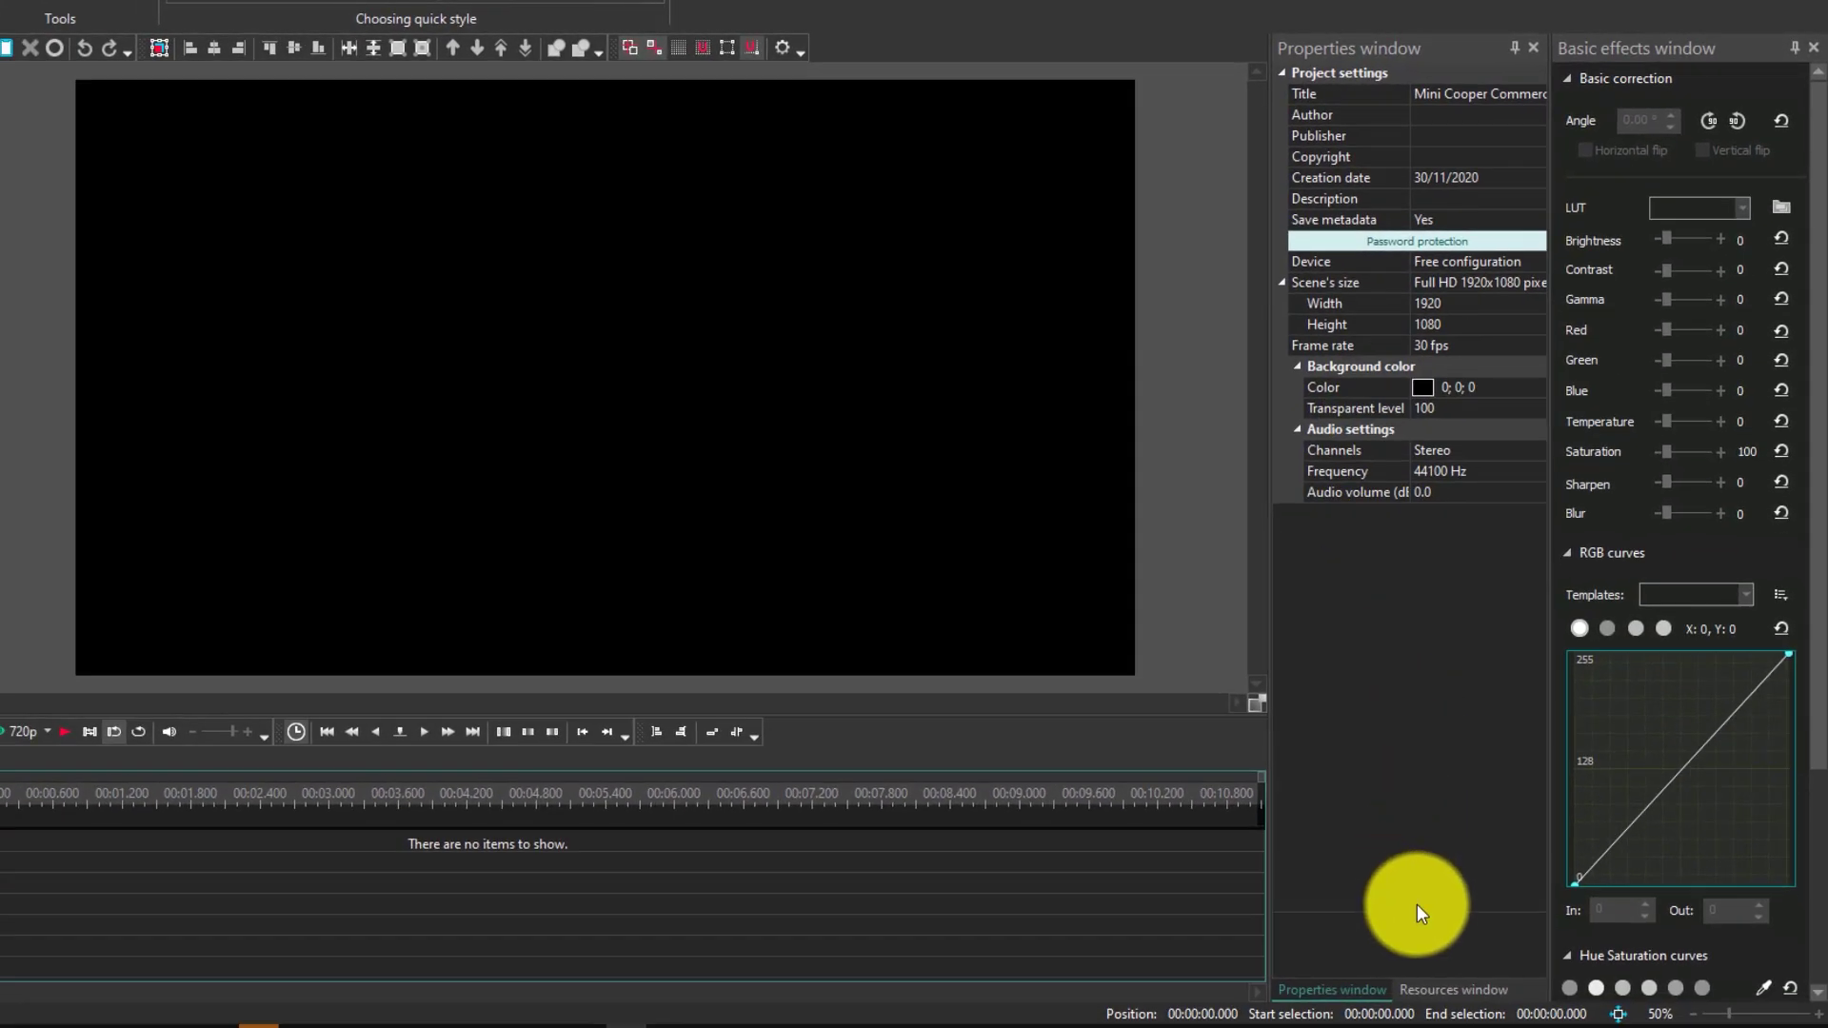
left_click(1439, 990)
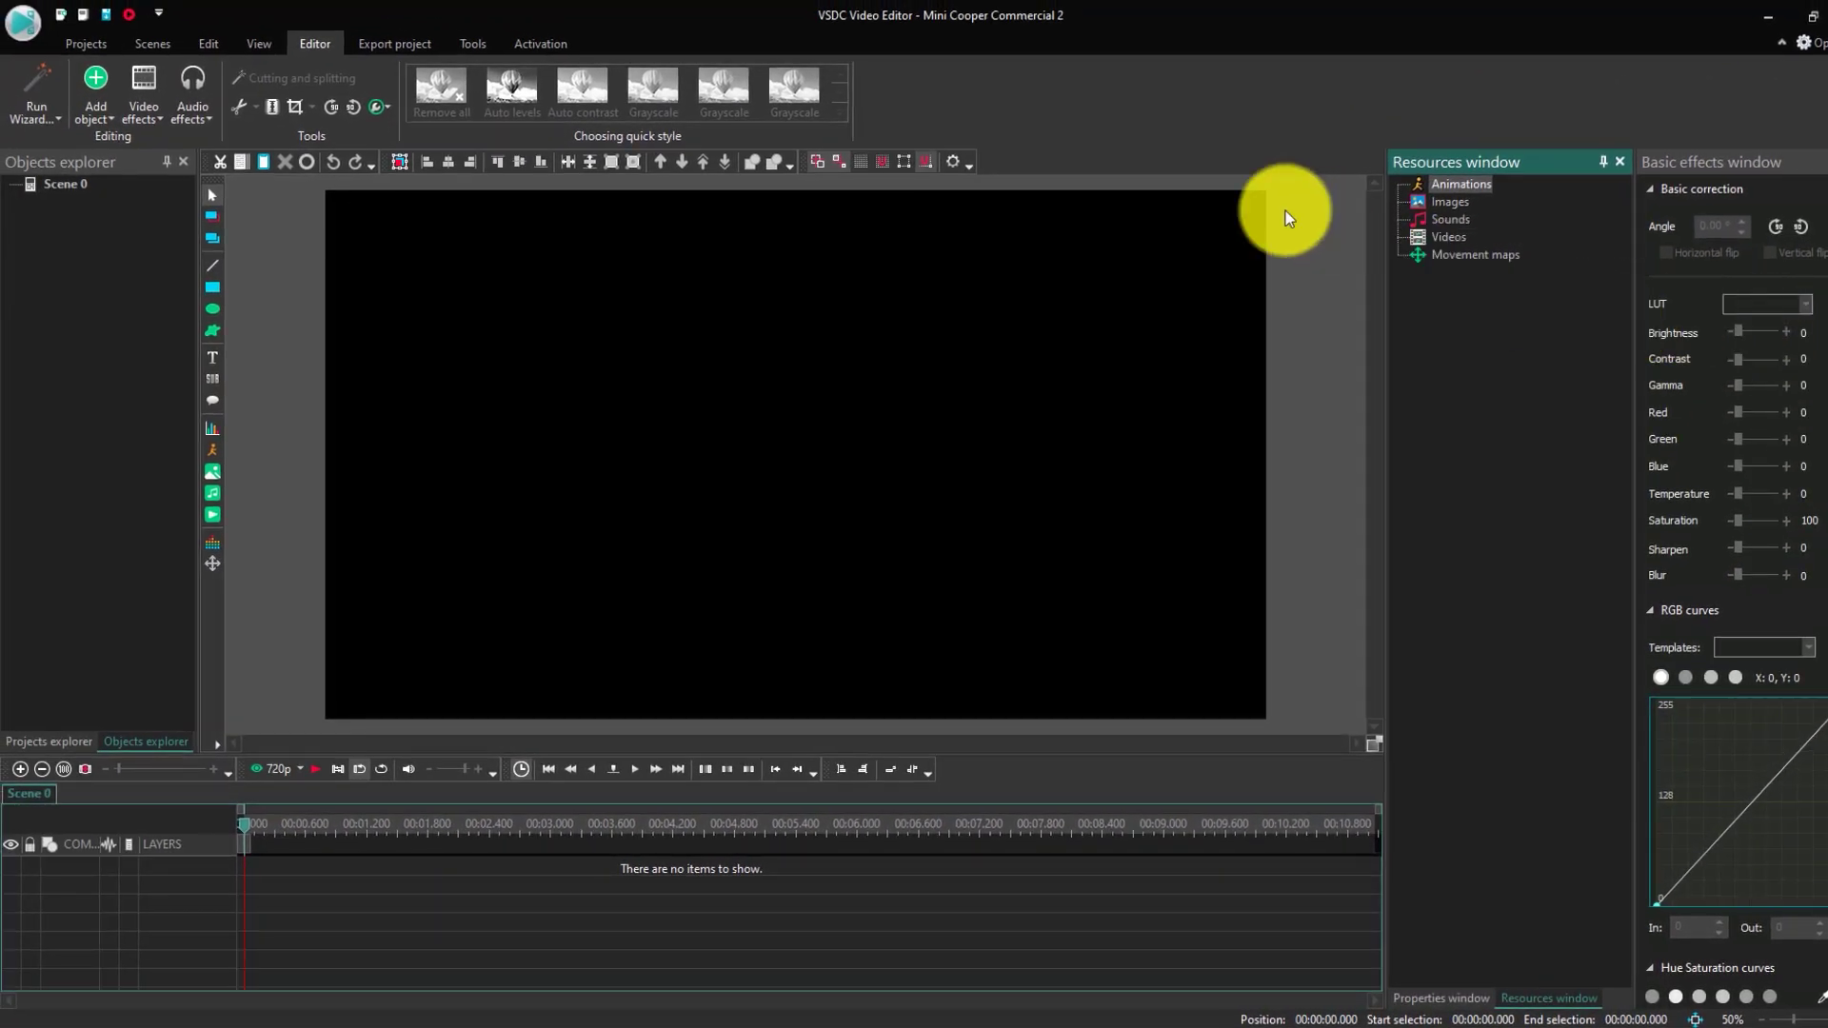
left_click(90, 47)
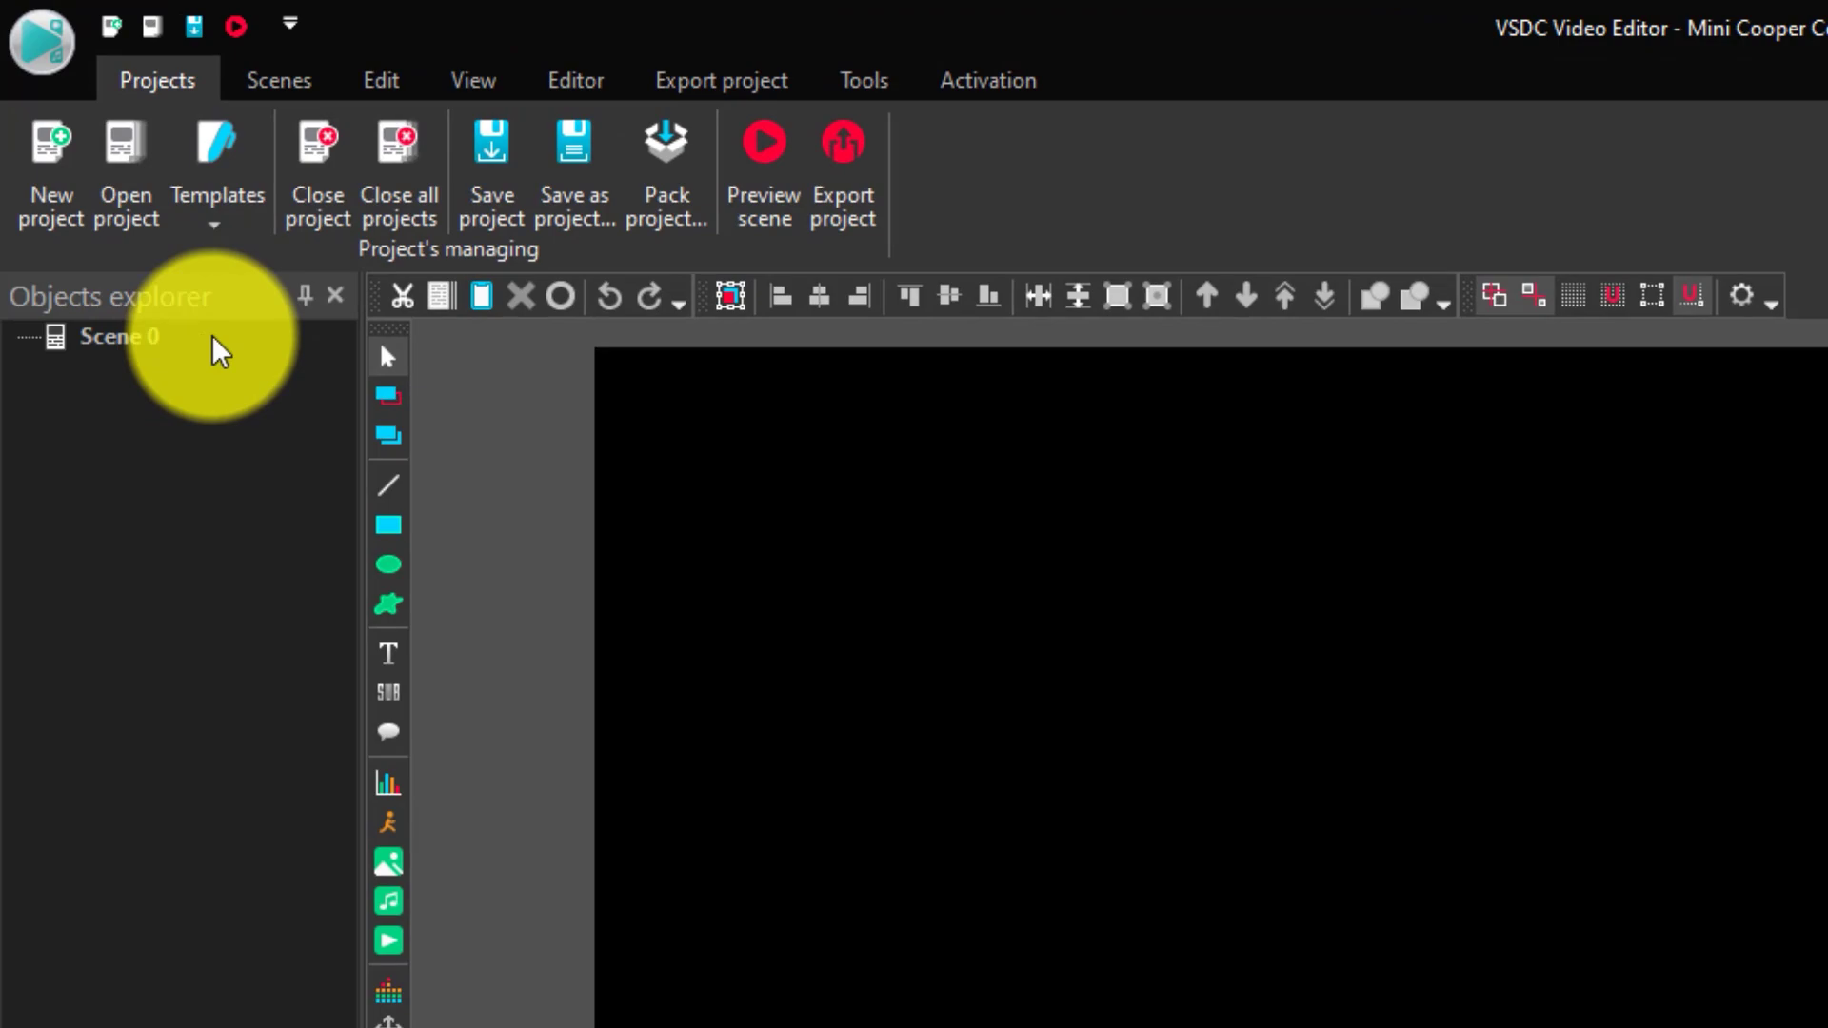
left_click(304, 82)
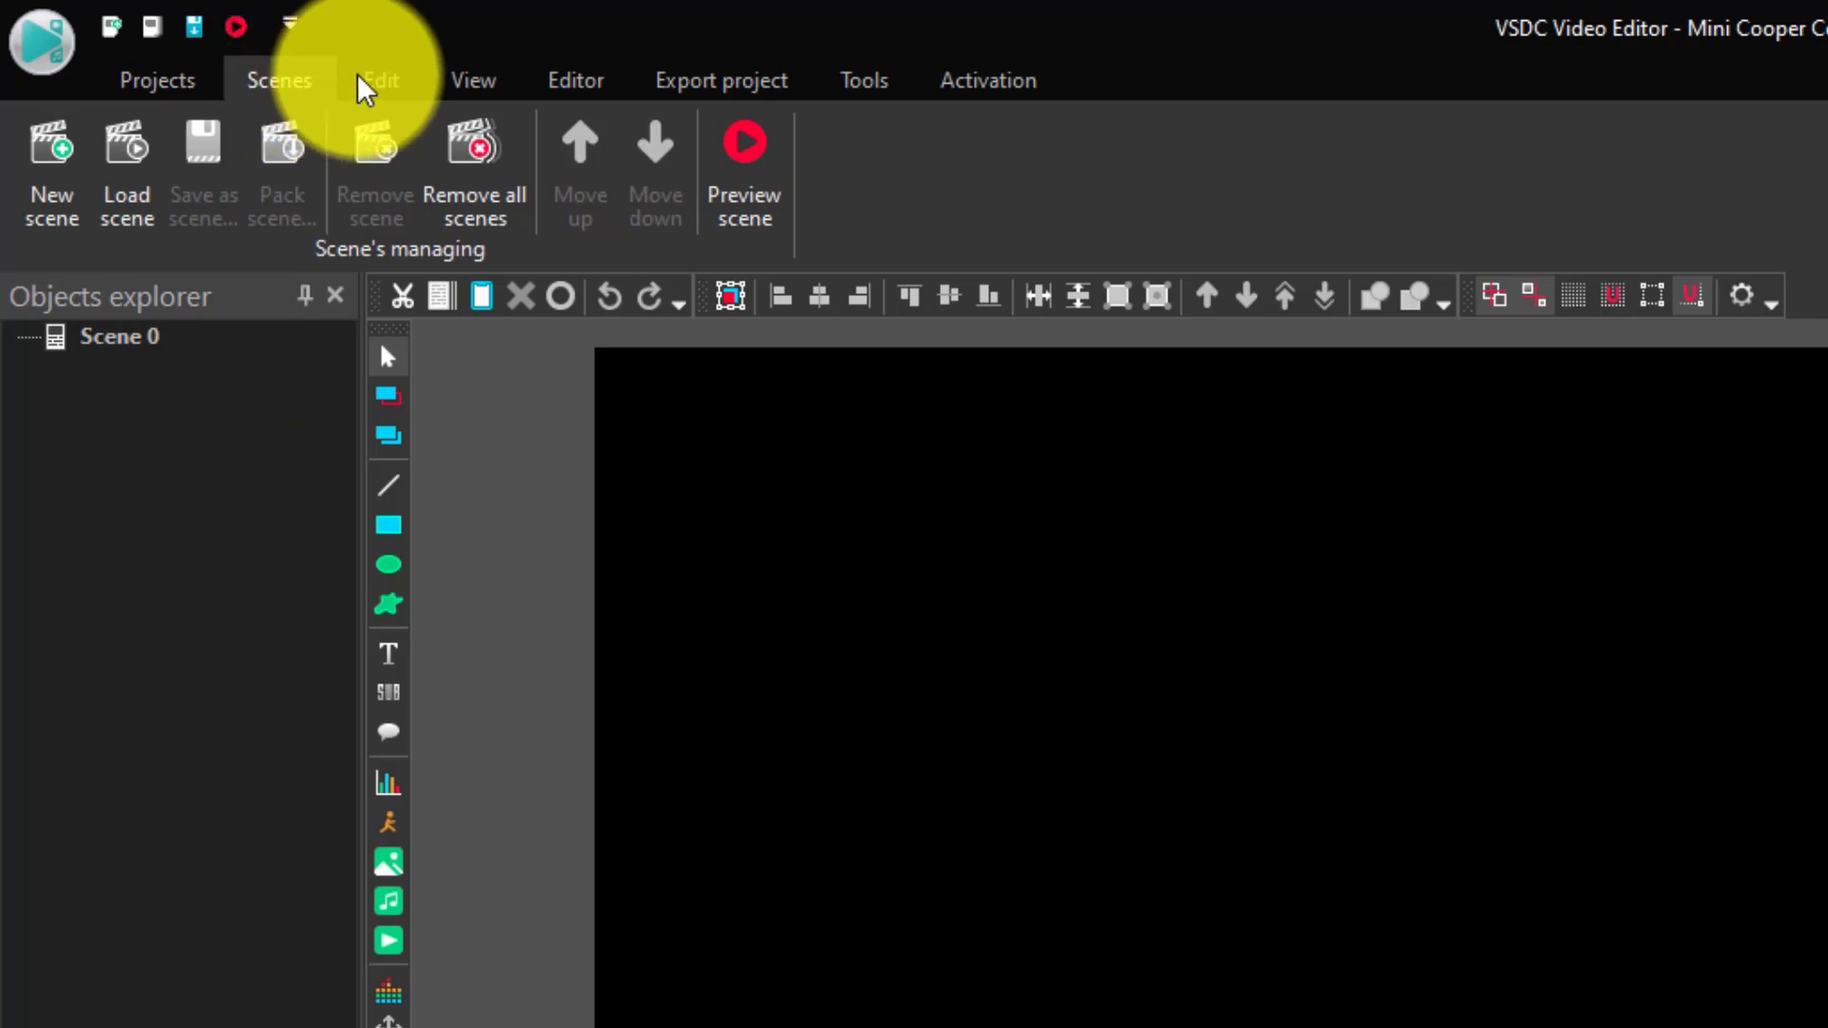
left_click(381, 82)
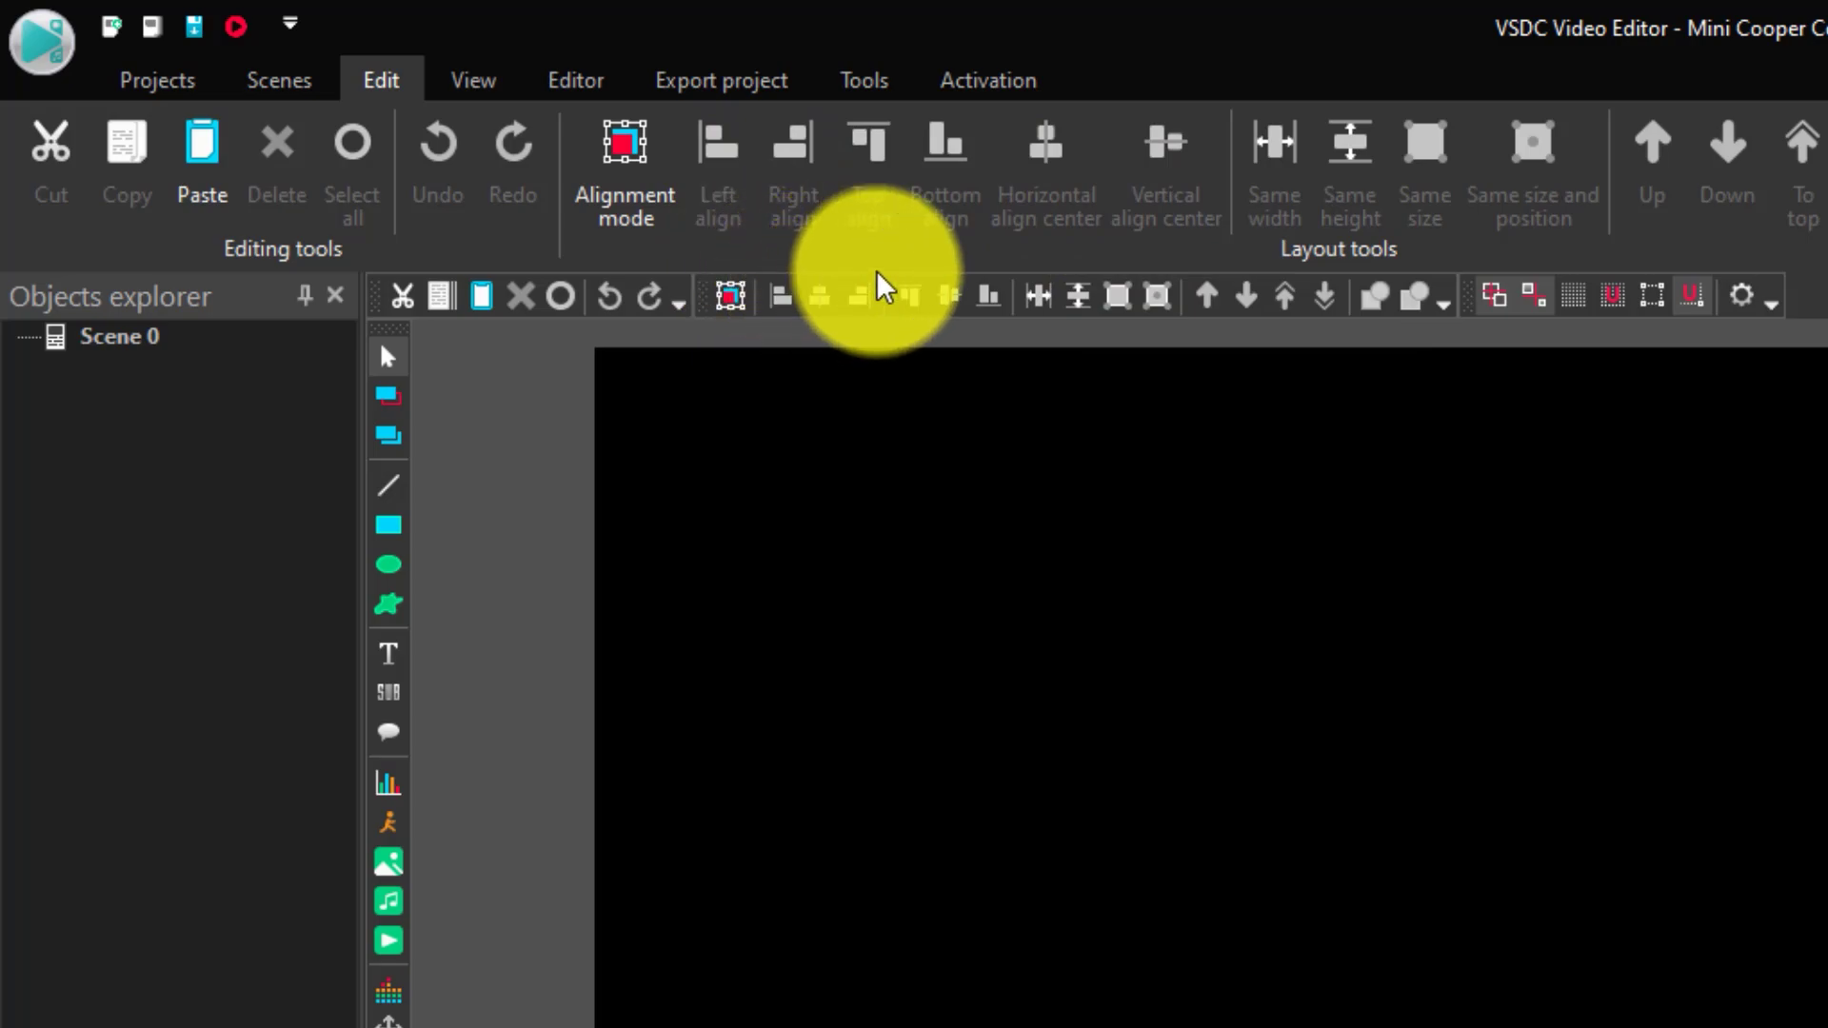
left_click(476, 84)
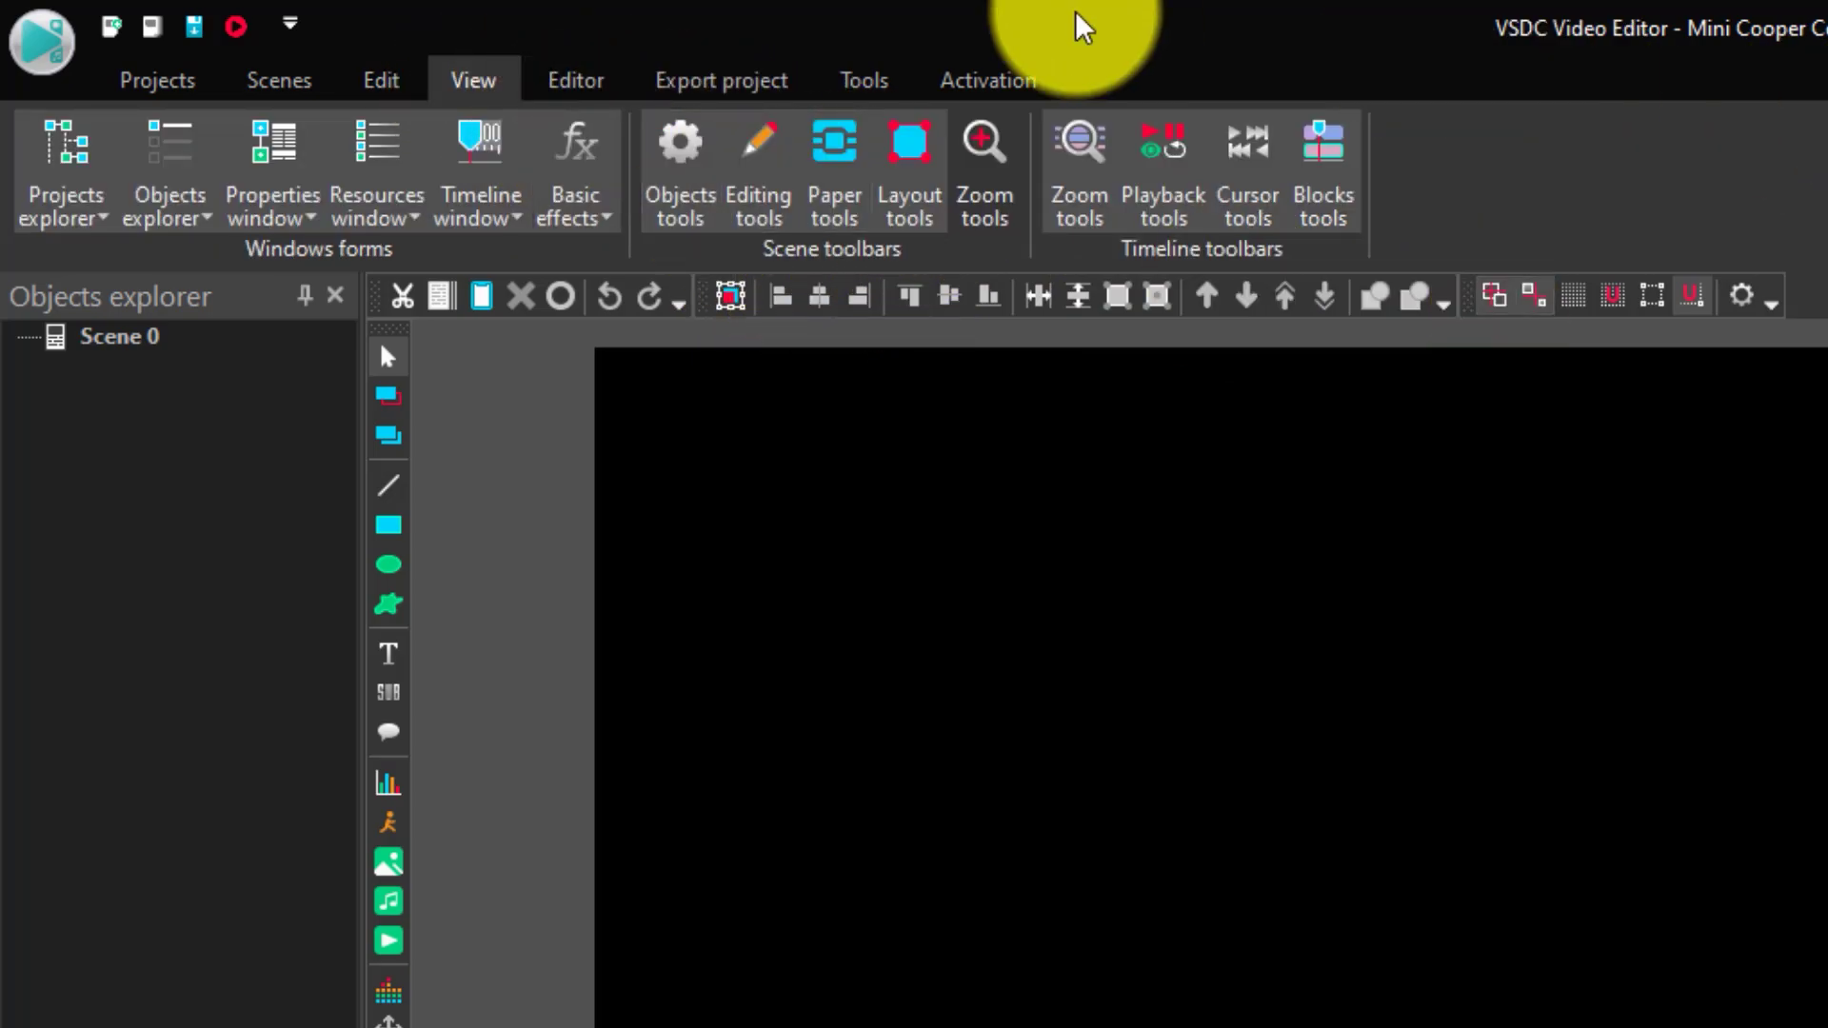
left_click(605, 92)
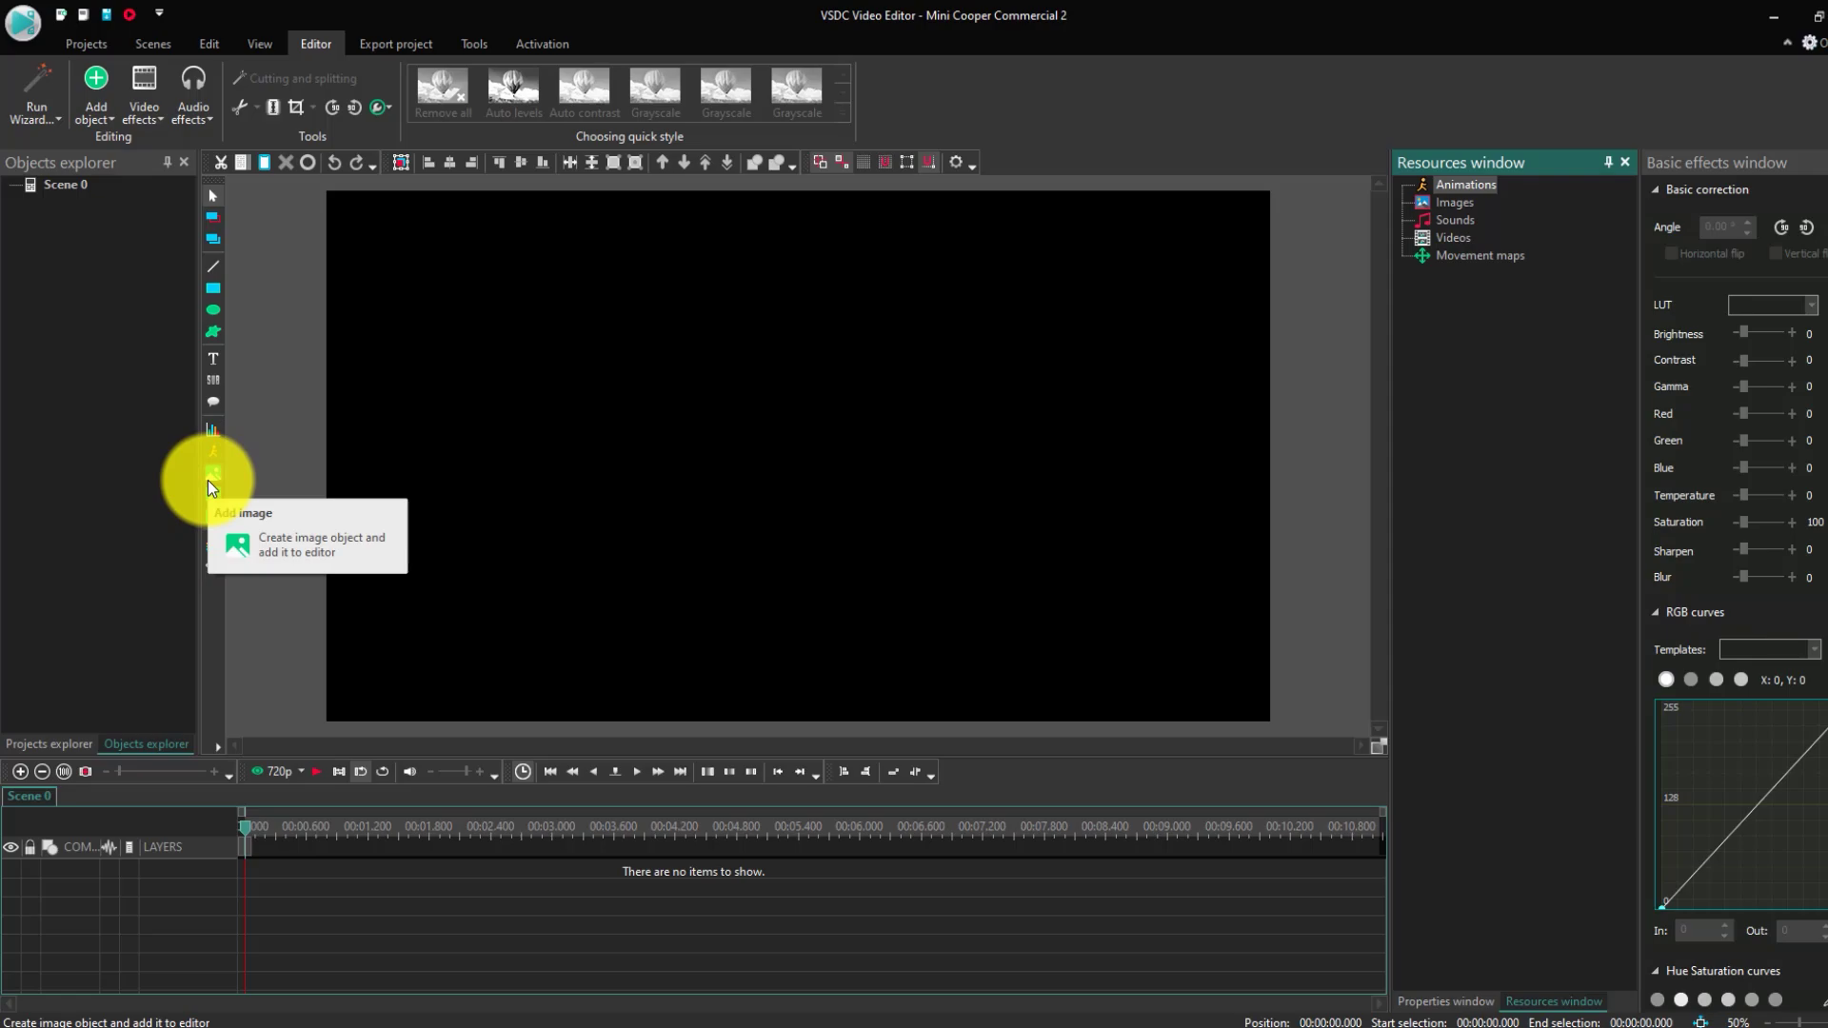
- Switch to File Explorer and import cooper1 to cooper4, the logo and the jazz music file from Editor Tutorial Files into the project's resources
left_click(163, 1020)
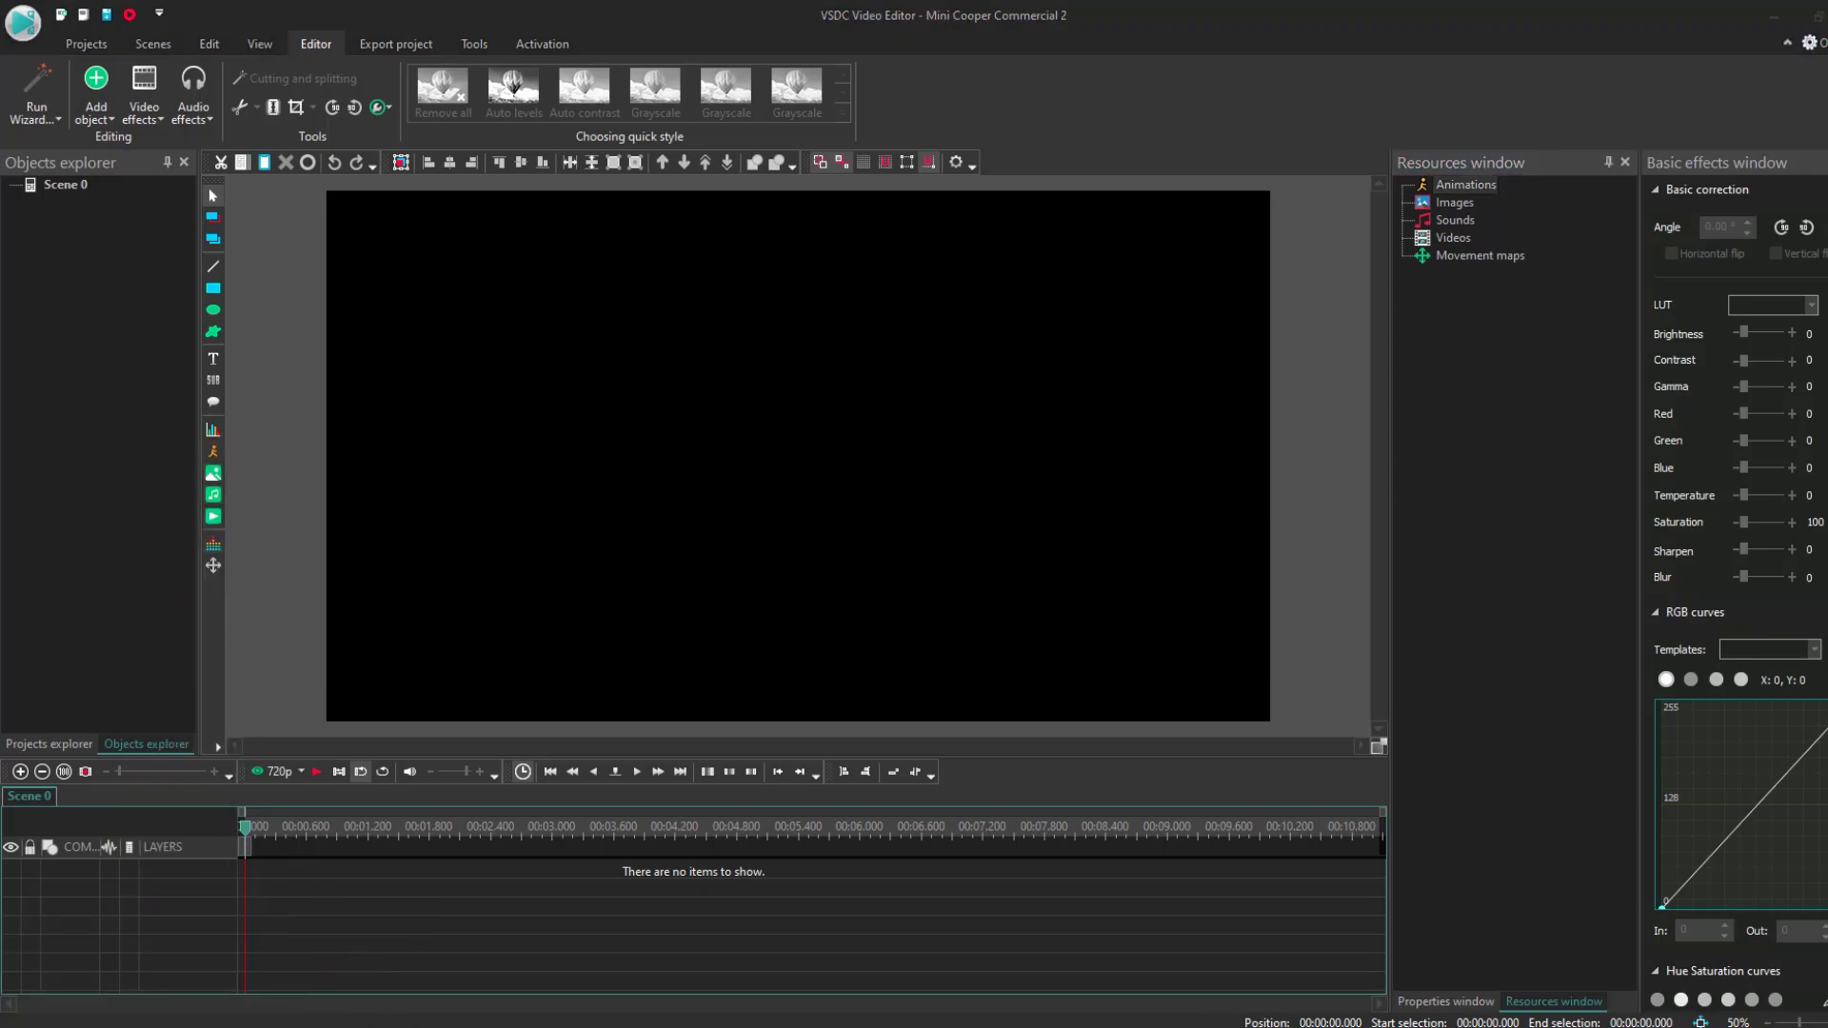
left_click_drag(0, 76, 514, 99)
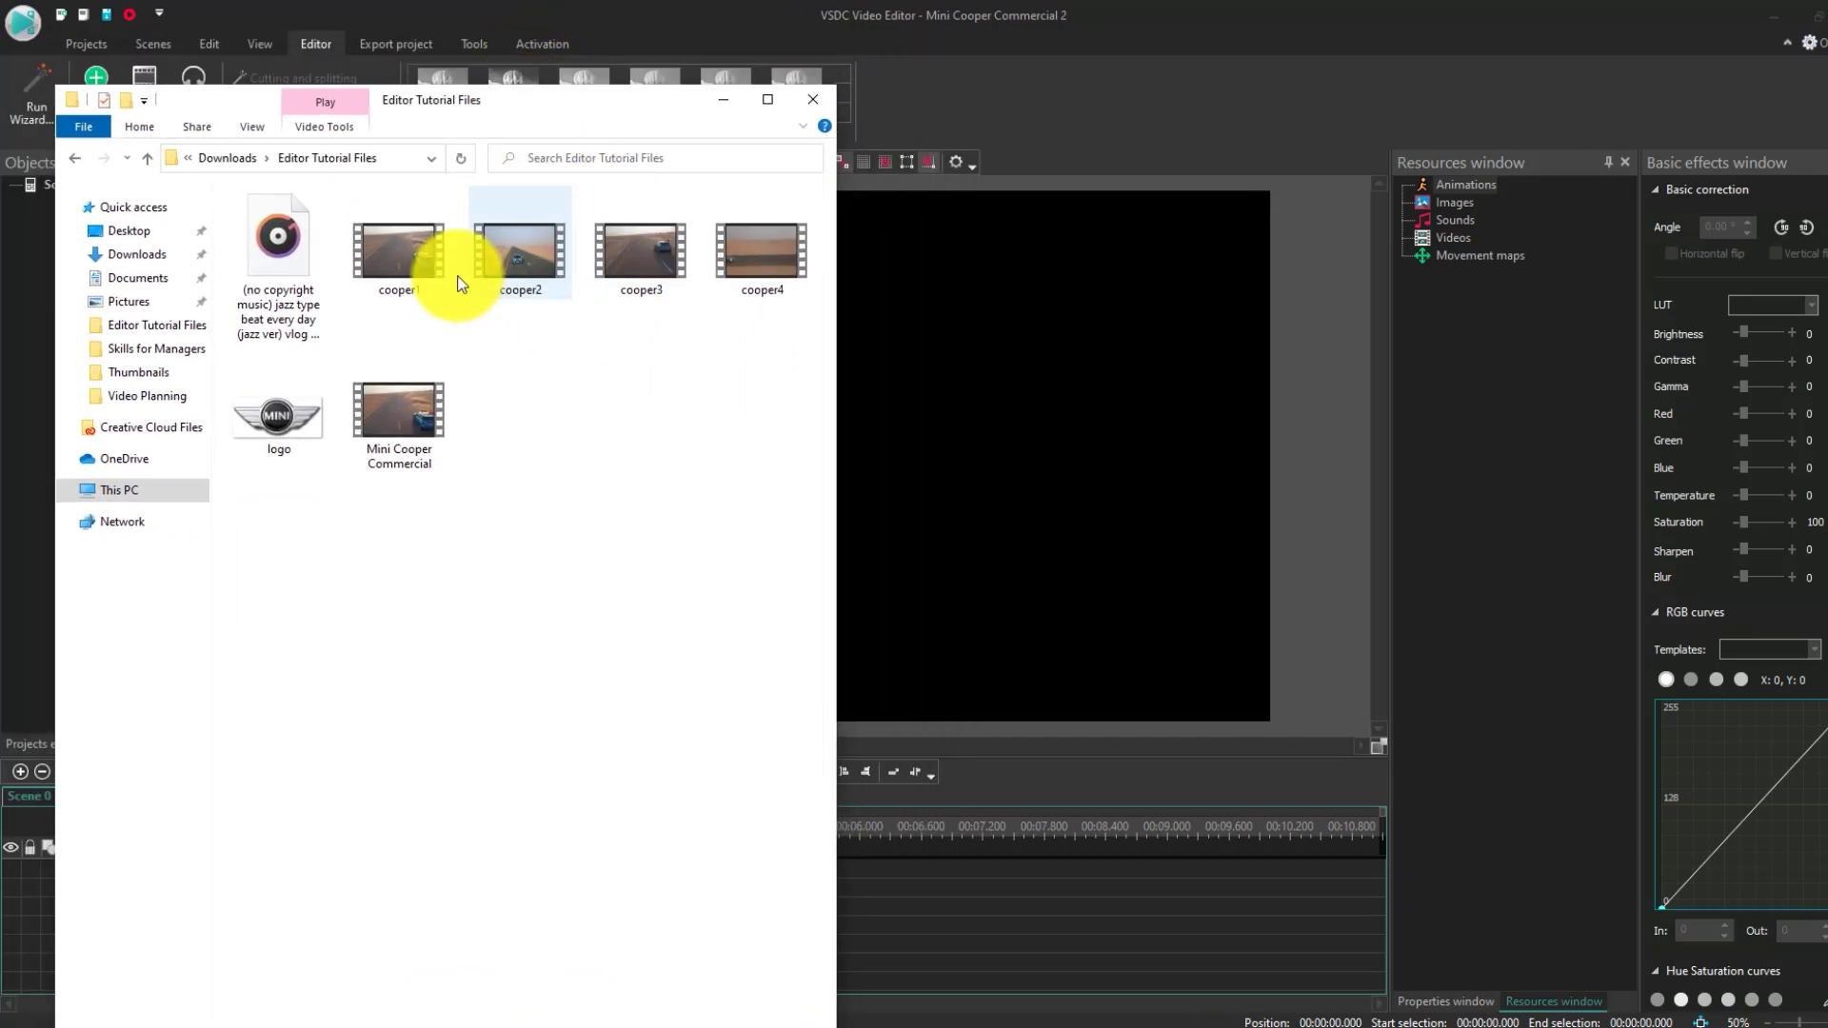
left_click(293, 404)
left_click(294, 334, "shift")
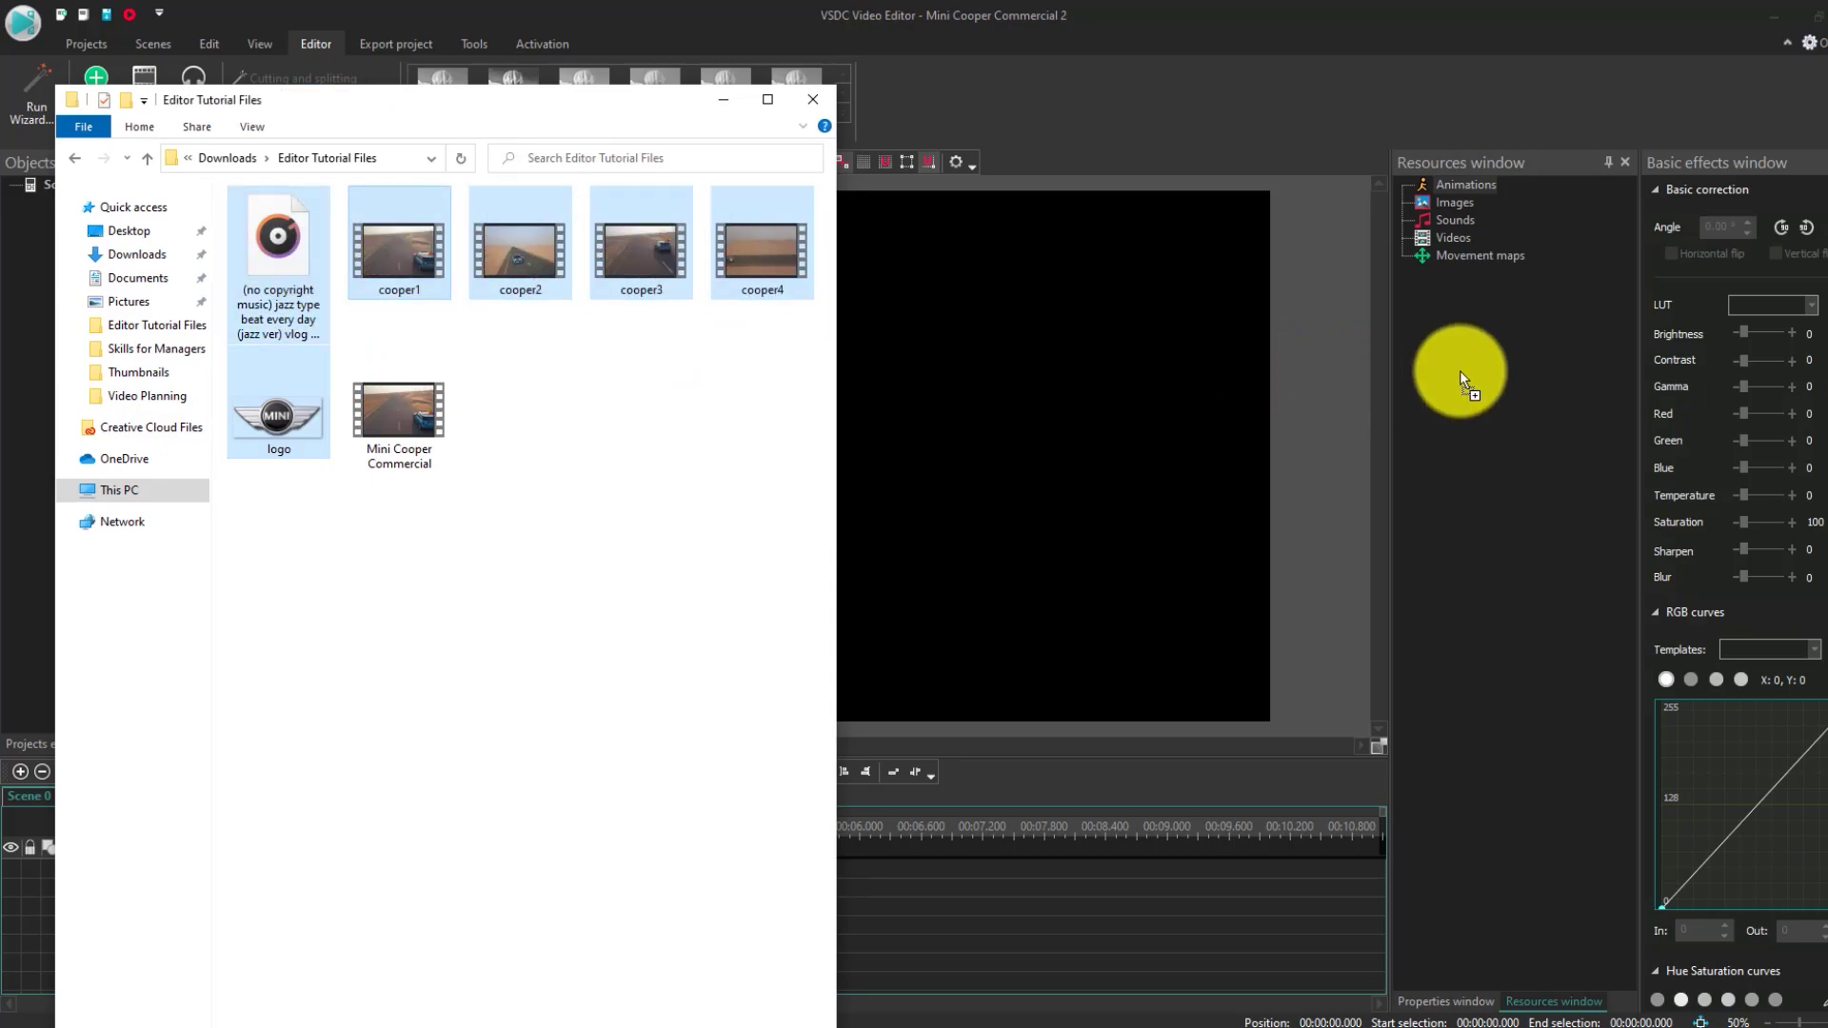
left_click_drag(1494, 362, 1473, 266)
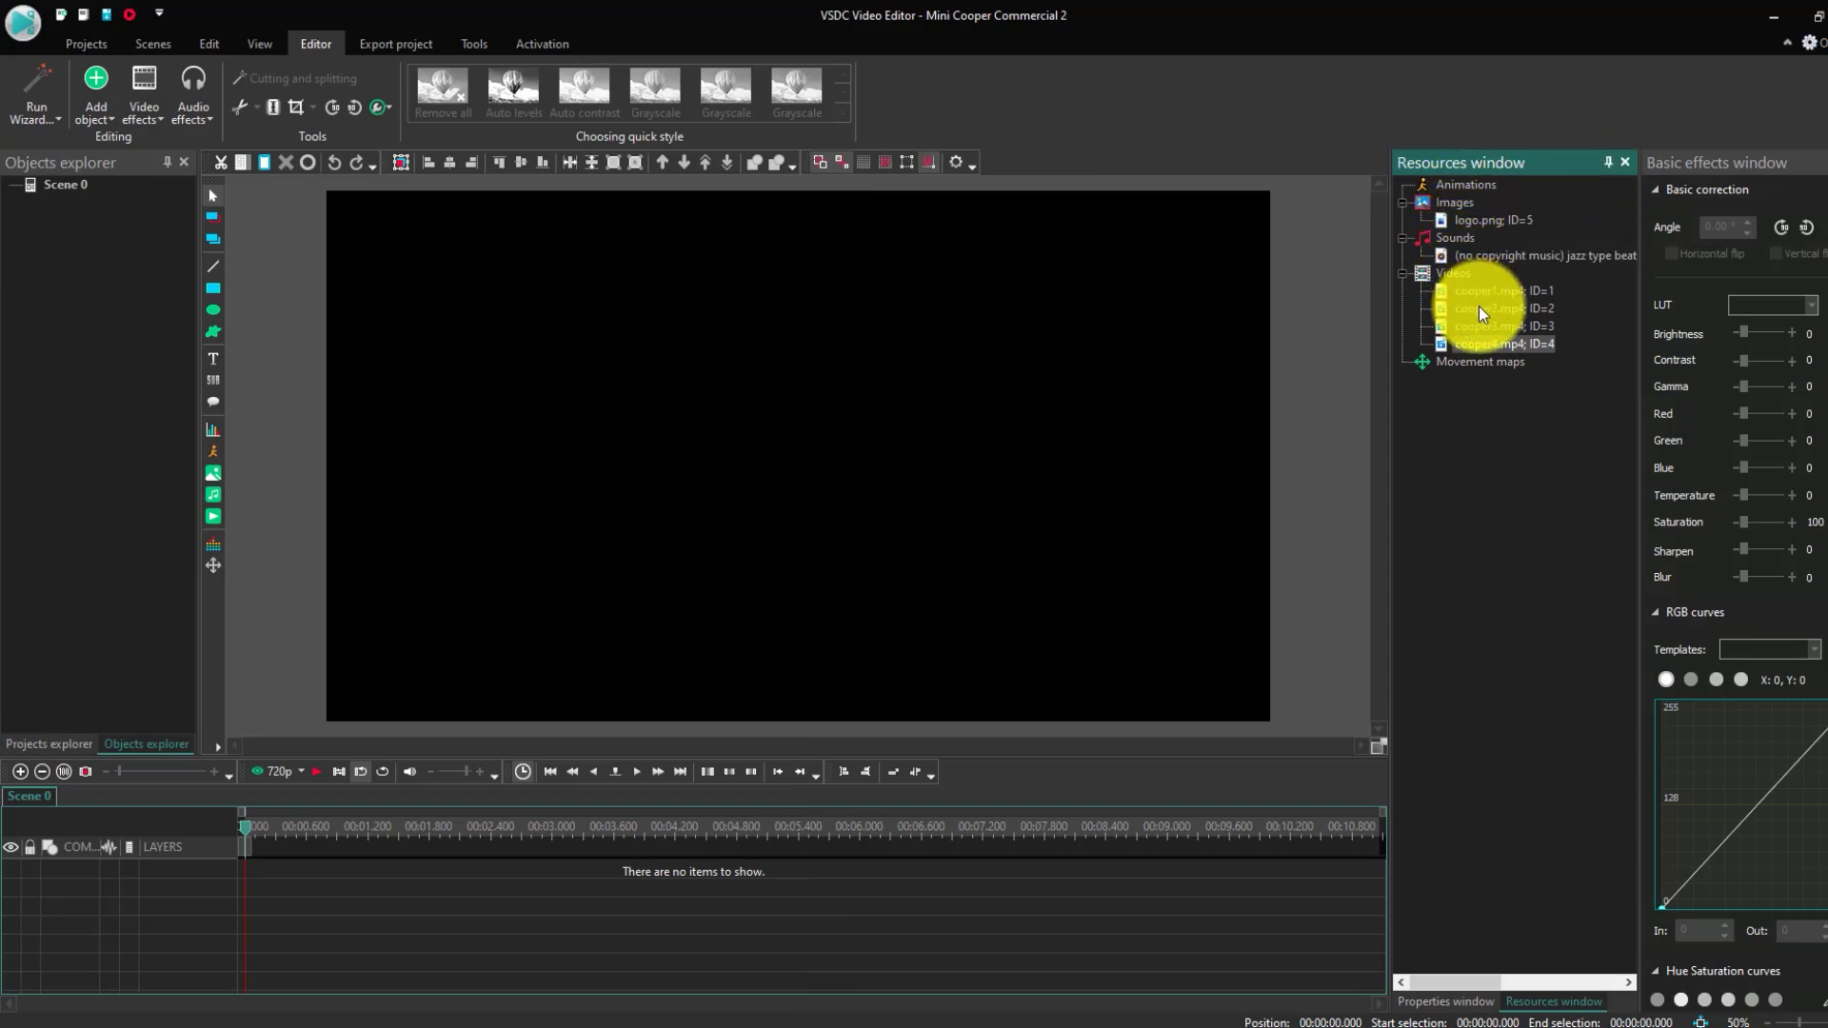
- Add cooper1, cooper2, cooper3 and cooper4 to the timeline as videos, each on its own layer from the start
left_click_drag(1481, 295, 255, 843)
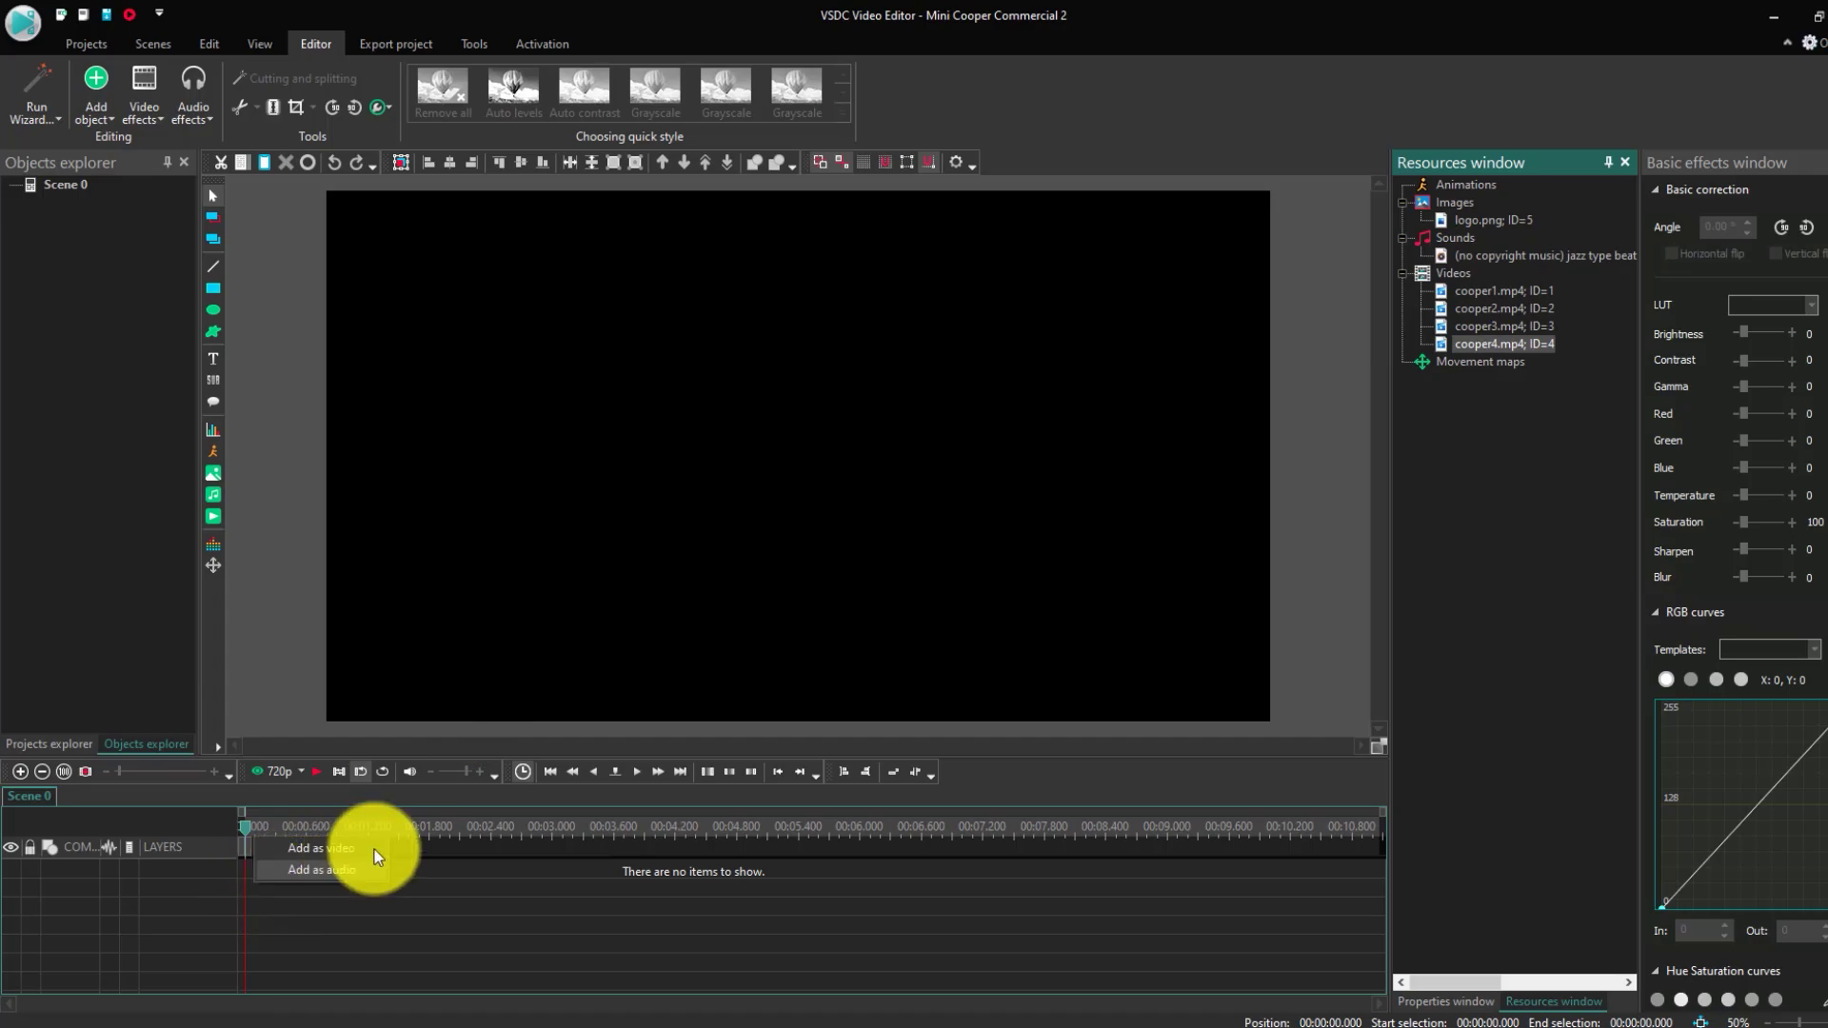
left_click(324, 848)
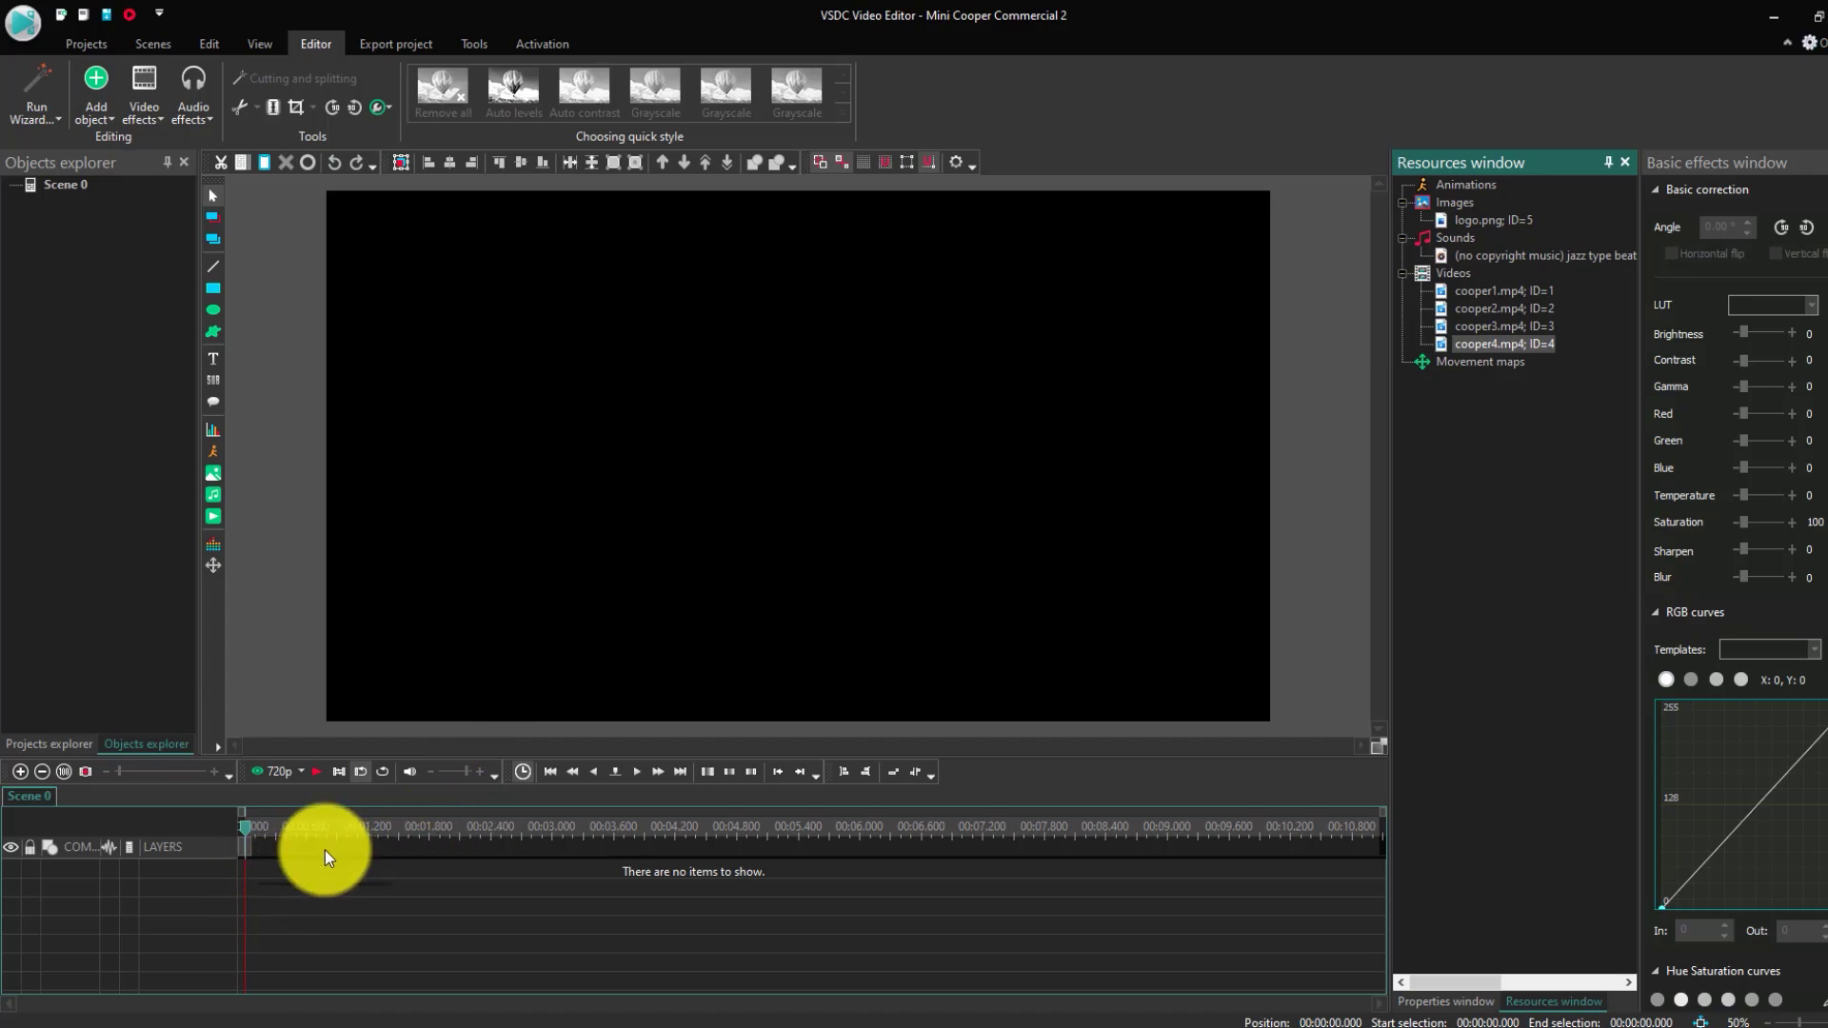
left_click_drag(1452, 310, 264, 848)
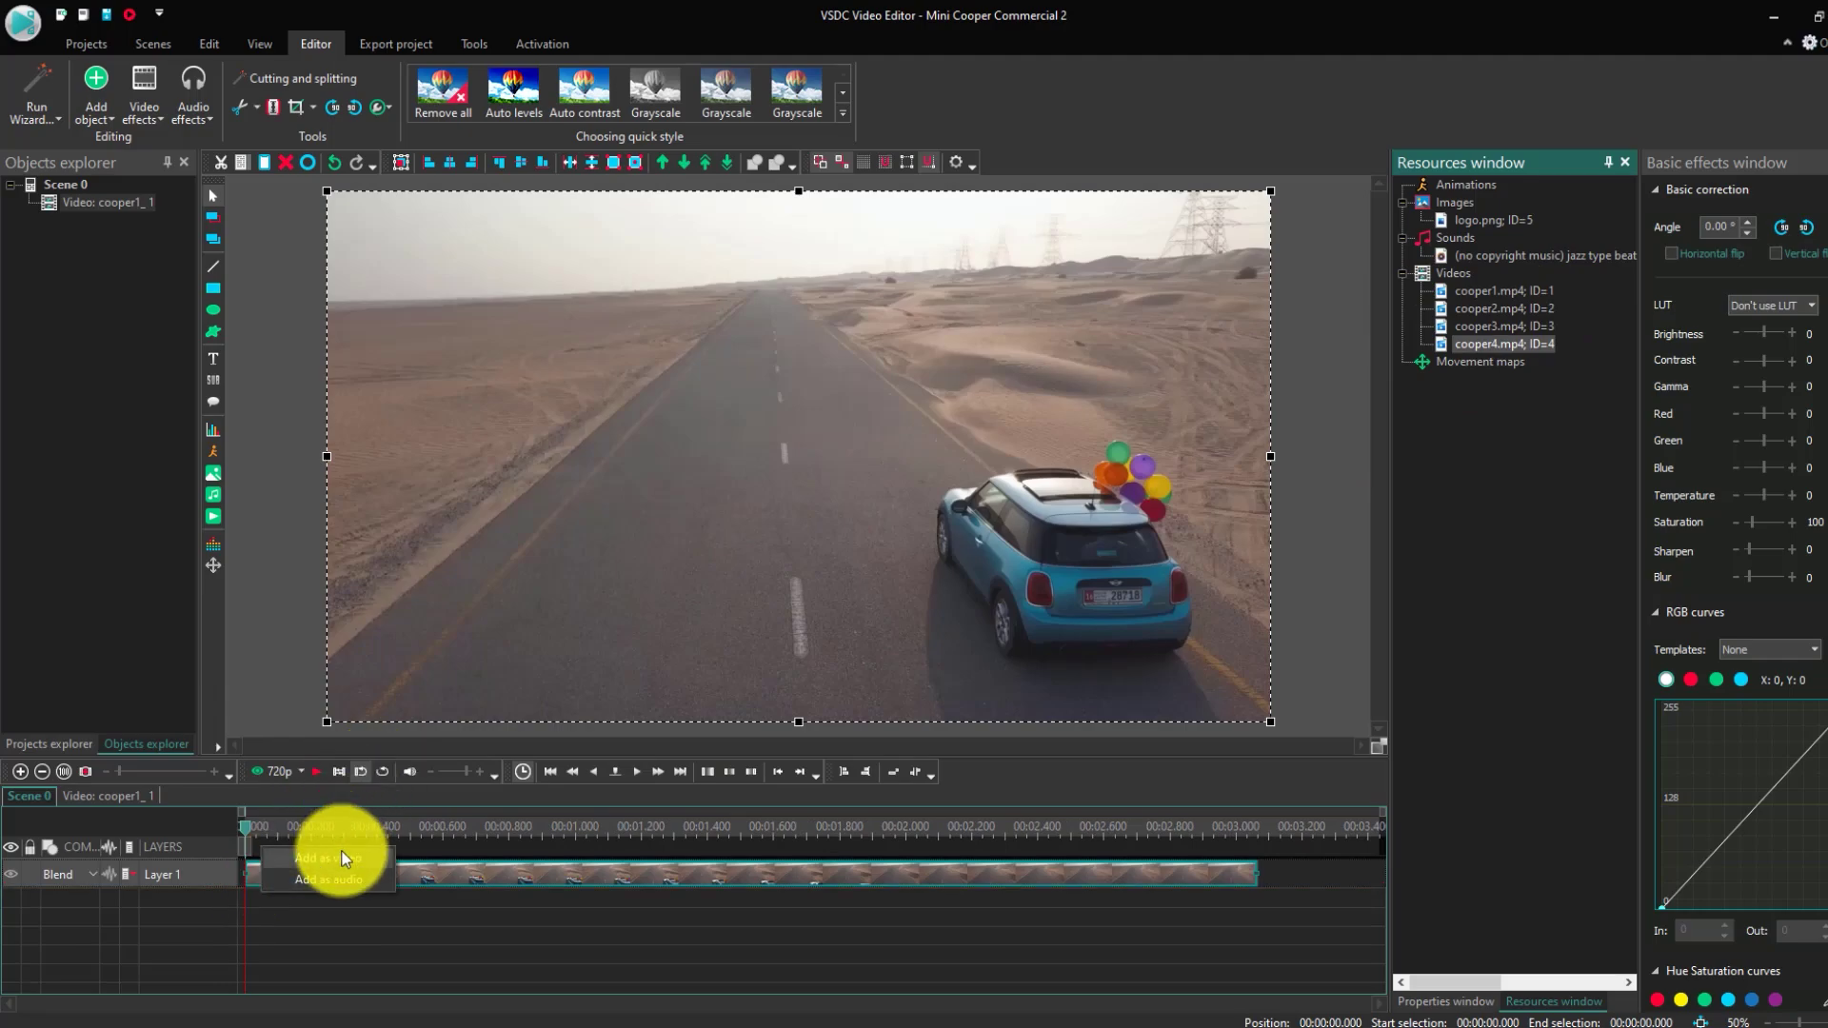
left_click_drag(1481, 324, 328, 905)
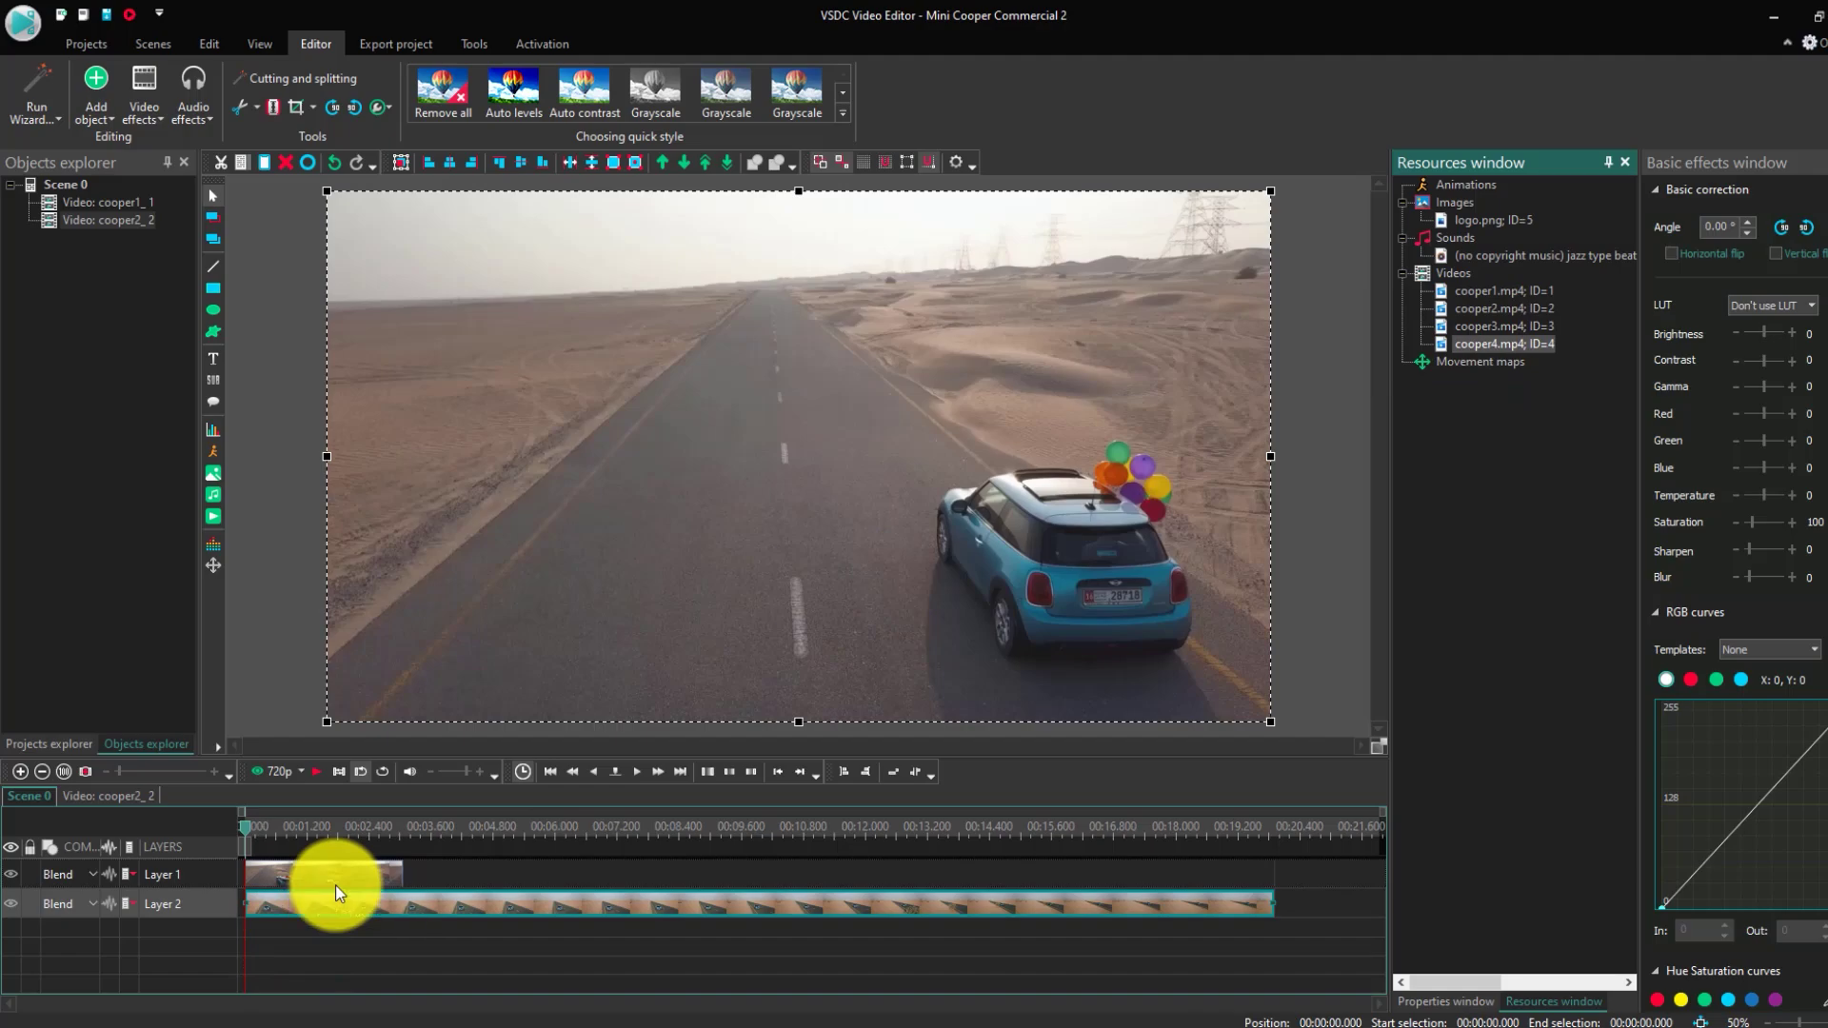
left_click(335, 887)
left_click_drag(1401, 392, 429, 917)
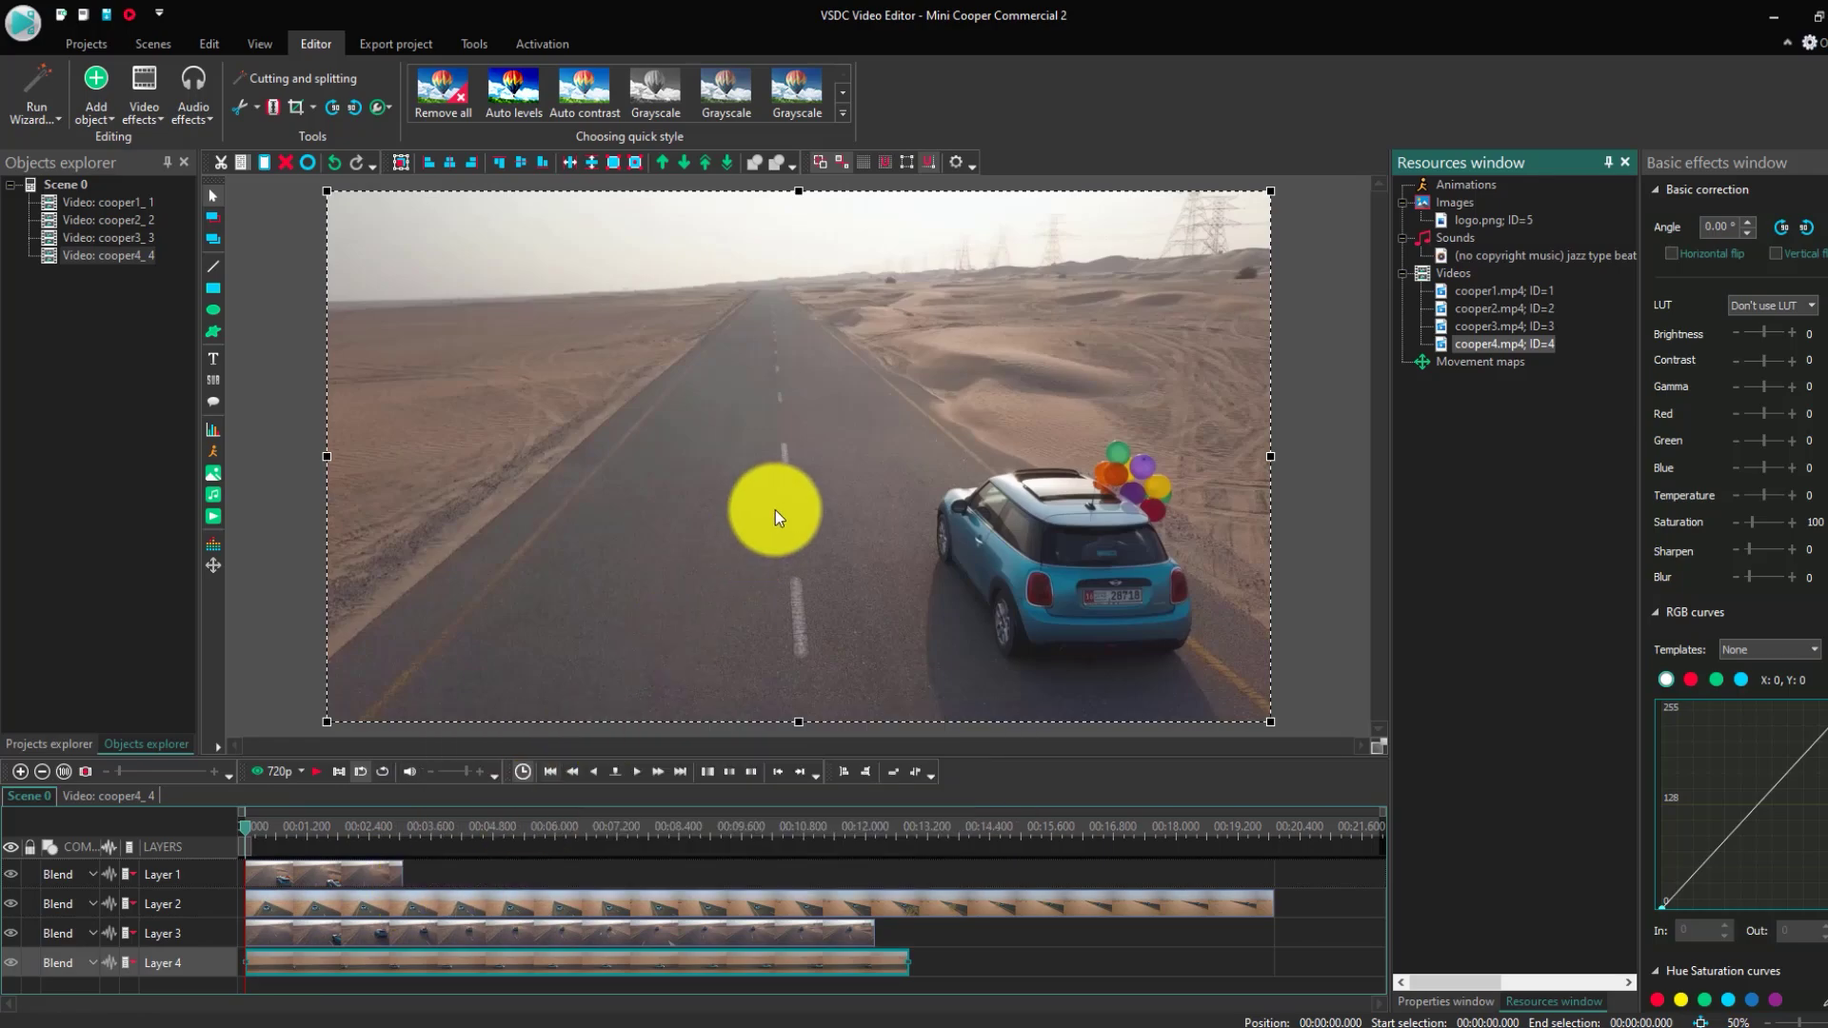
- Preview the start of the scene in the editor and in the separate preview player
left_click(317, 774)
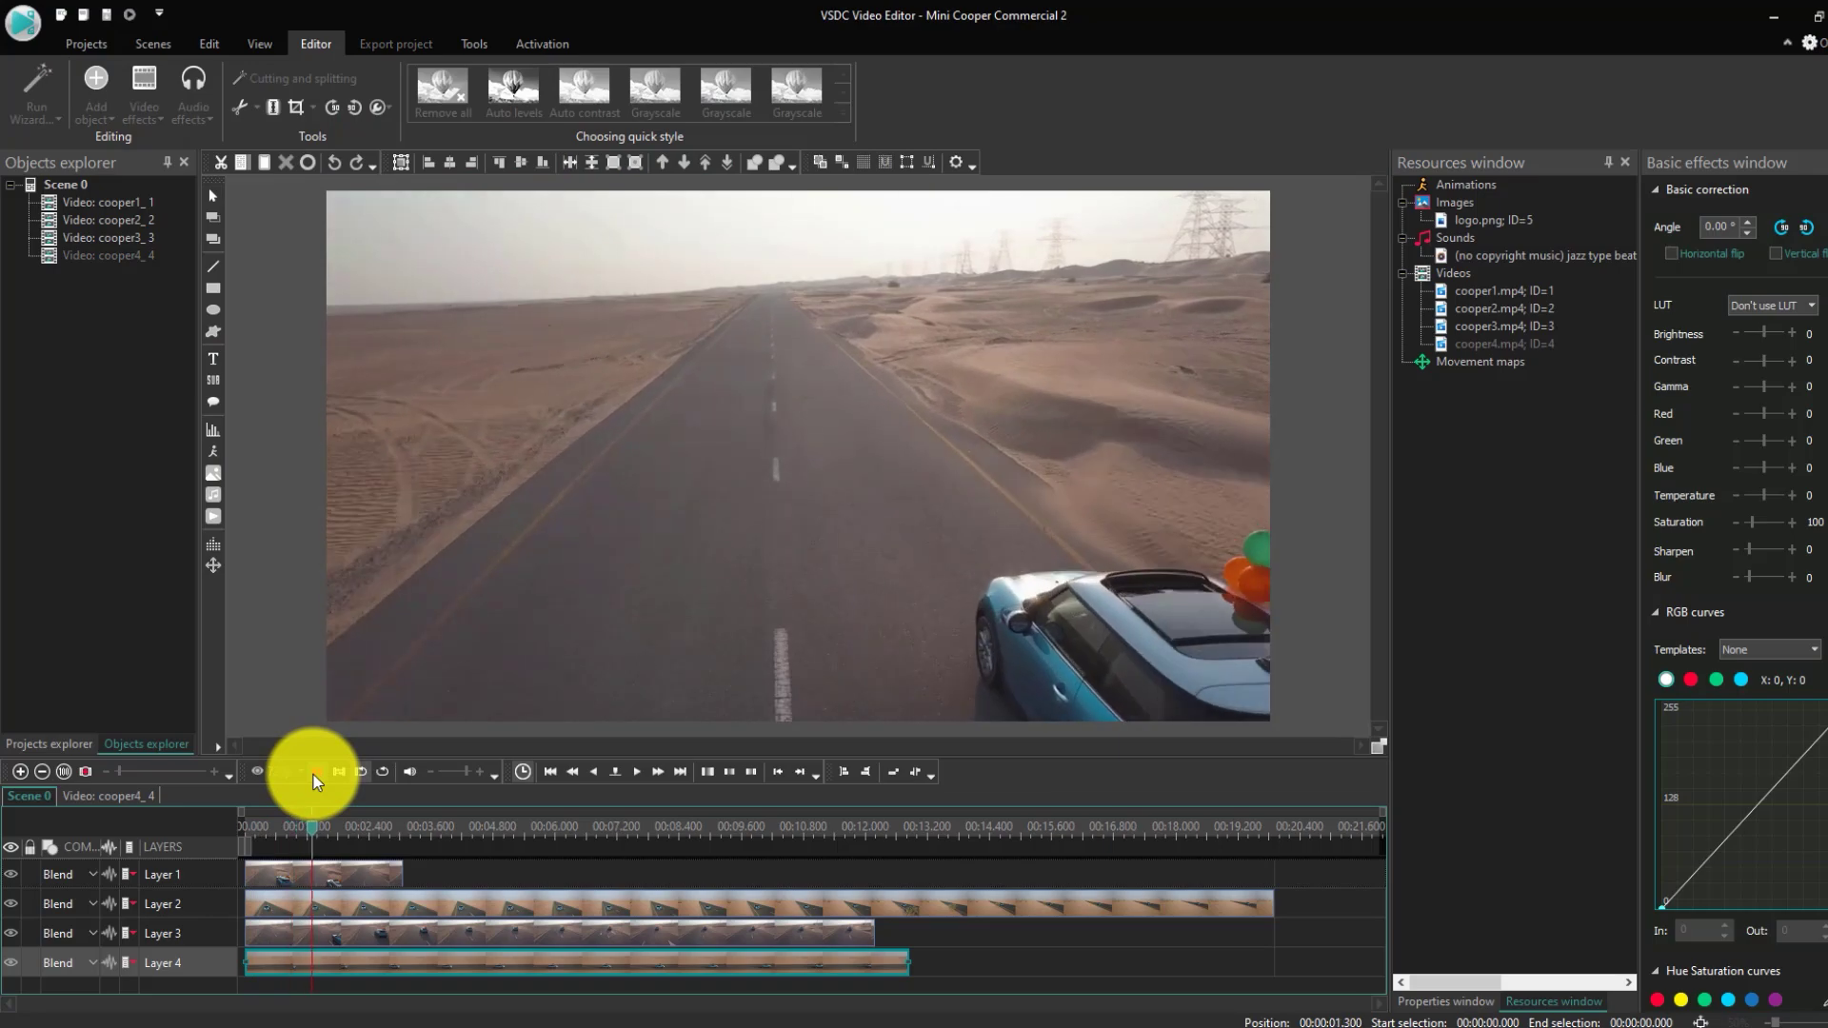
left_click(315, 773)
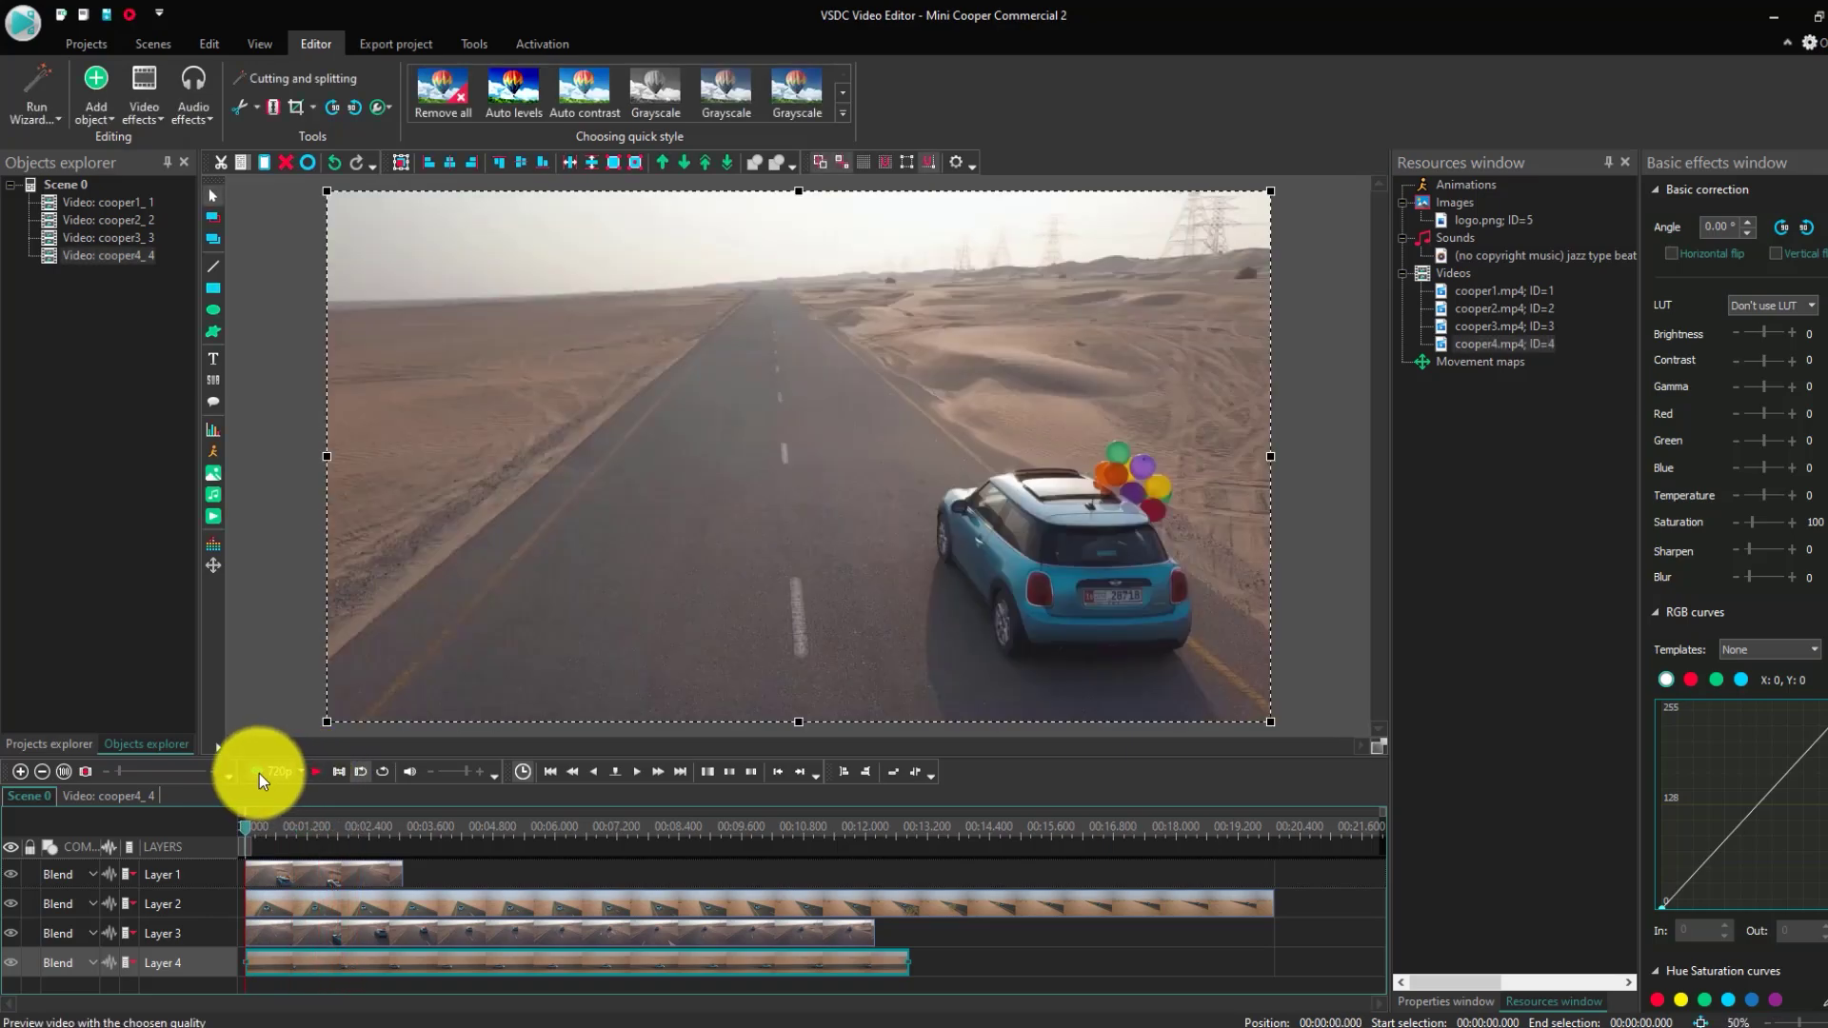
left_click(259, 773)
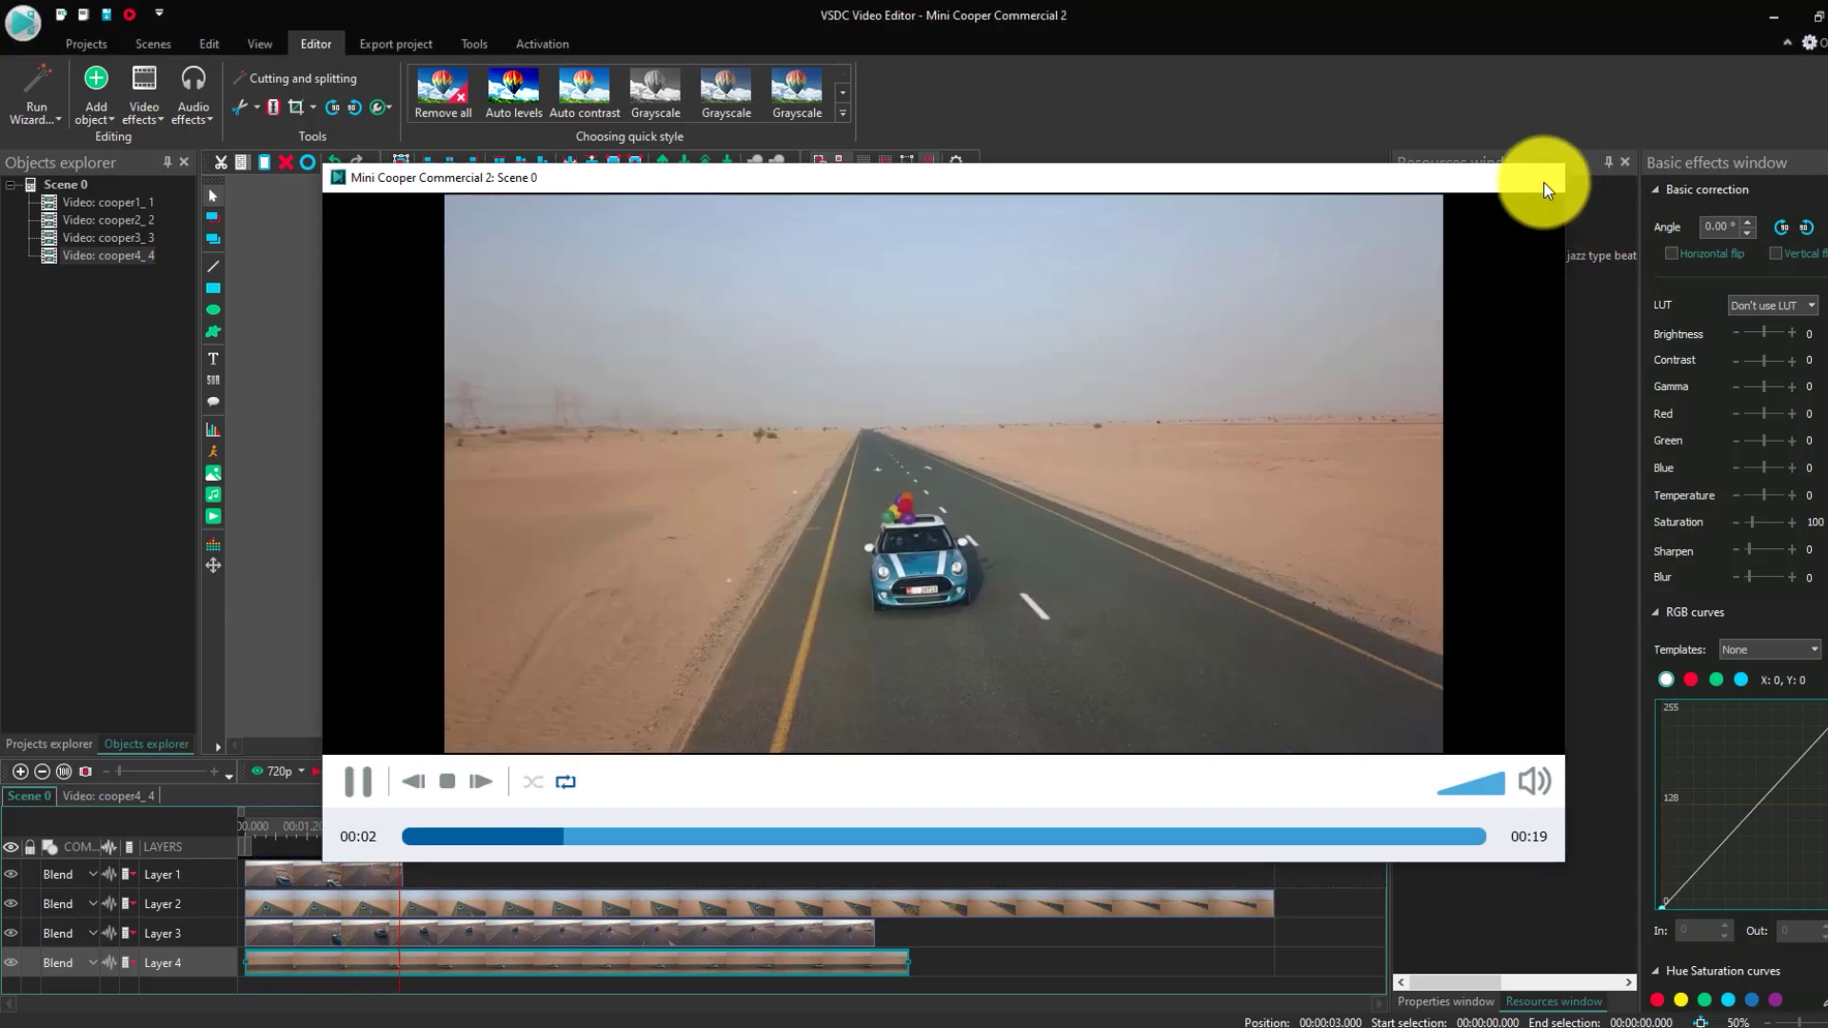
left_click(1544, 180)
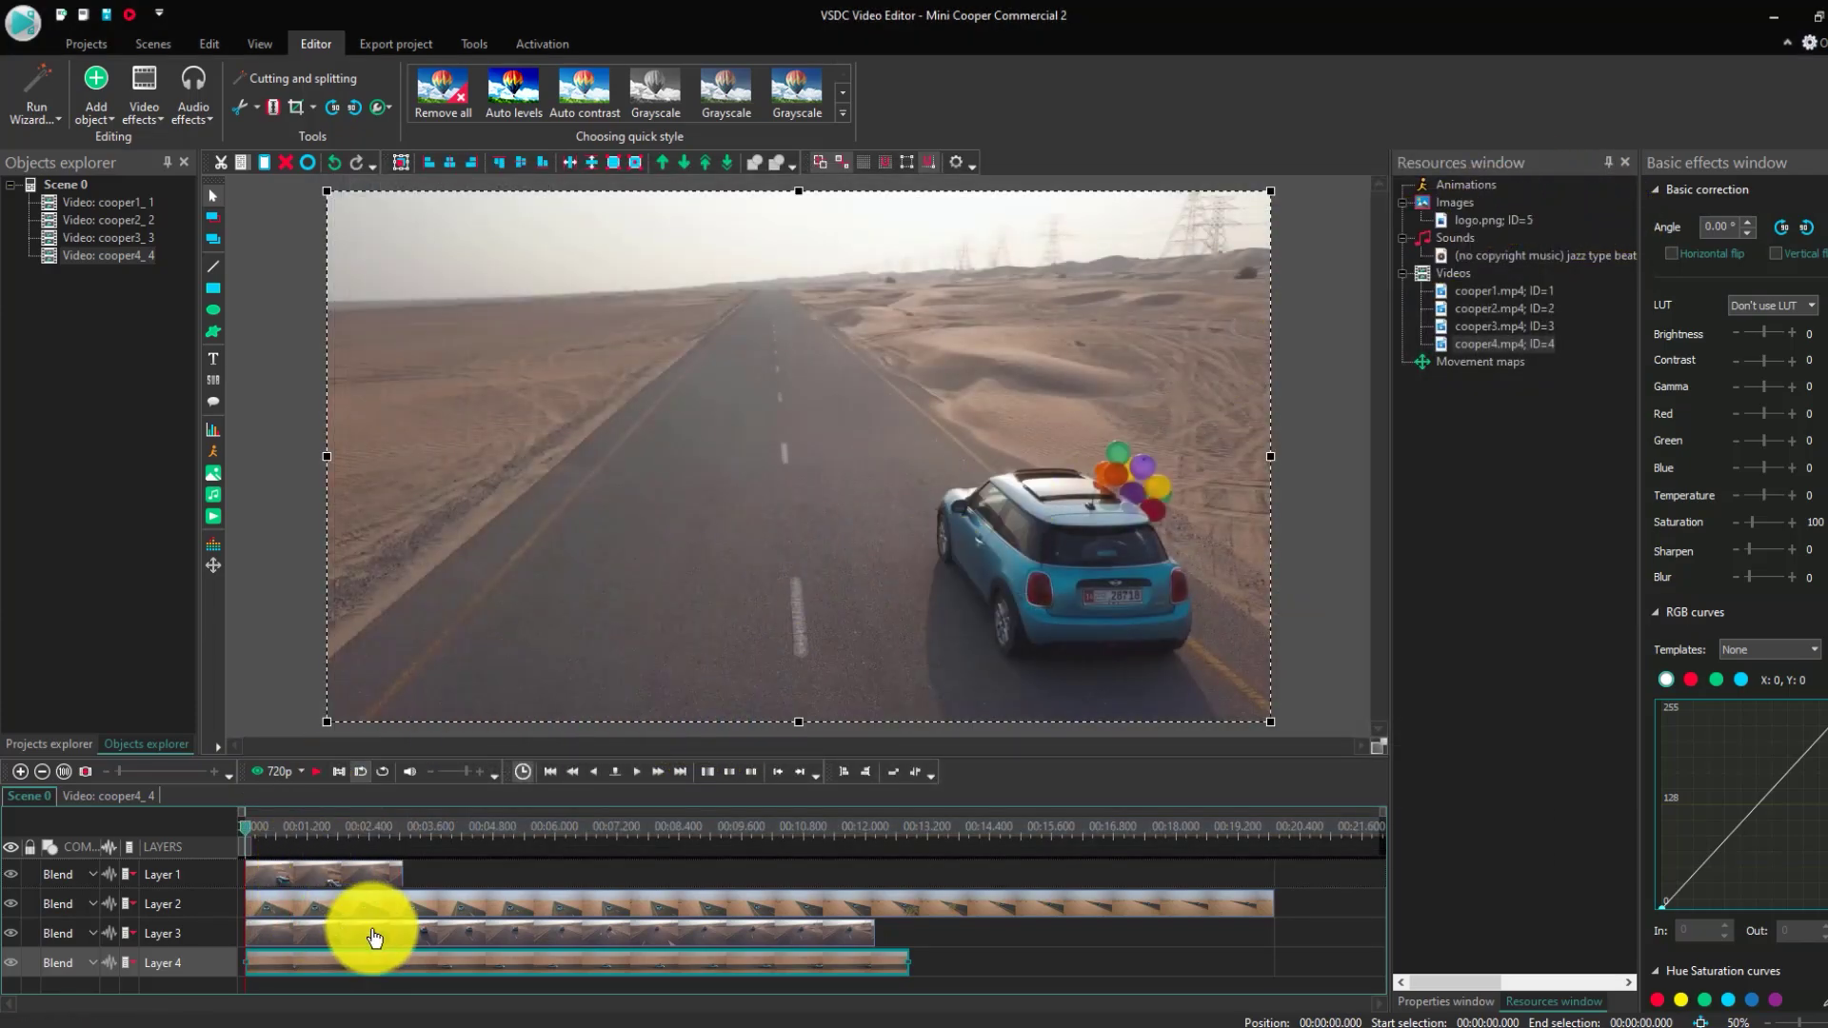
- Select the cooper1 clip and toggle the visibility of Layer 1 off and on
mouse_move(375, 872)
left_mouse_down()
mouse_move(869, 898)
mouse_move(987, 962)
mouse_move(935, 880)
mouse_move(441, 889)
mouse_move(338, 869)
left_mouse_up()
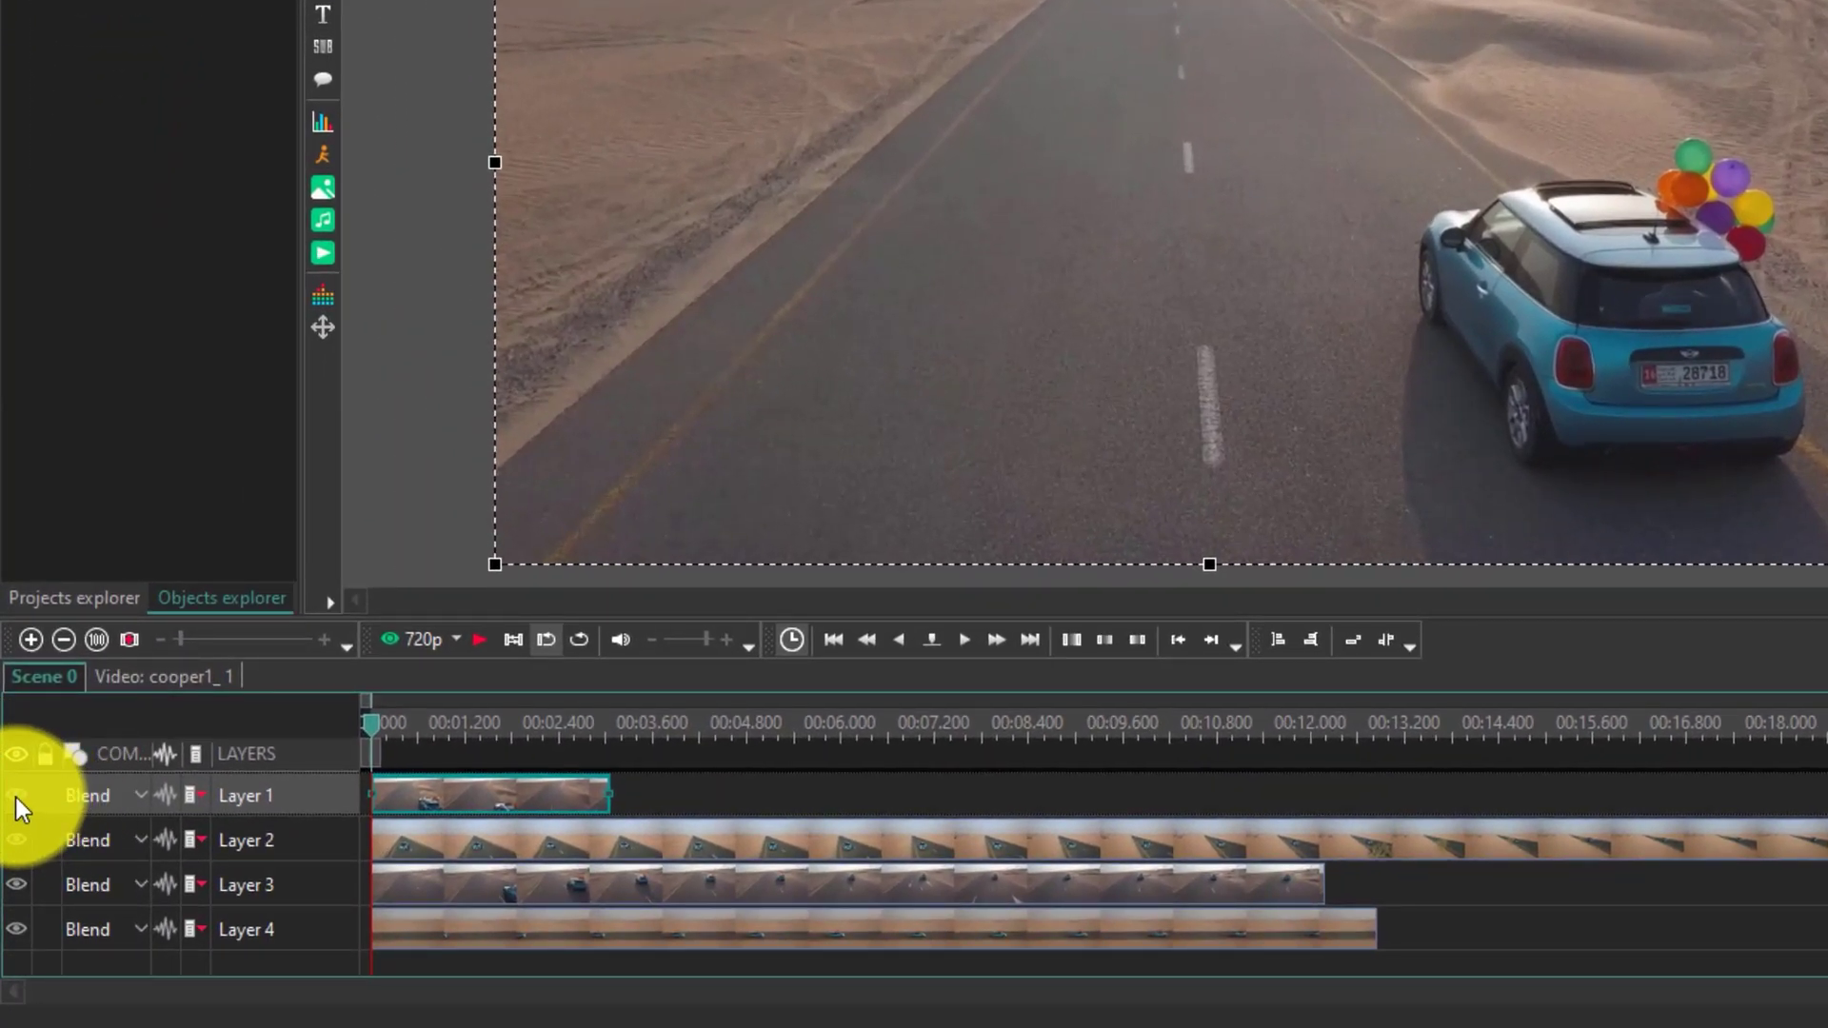
left_click(15, 797)
left_click(15, 797)
left_click(15, 796)
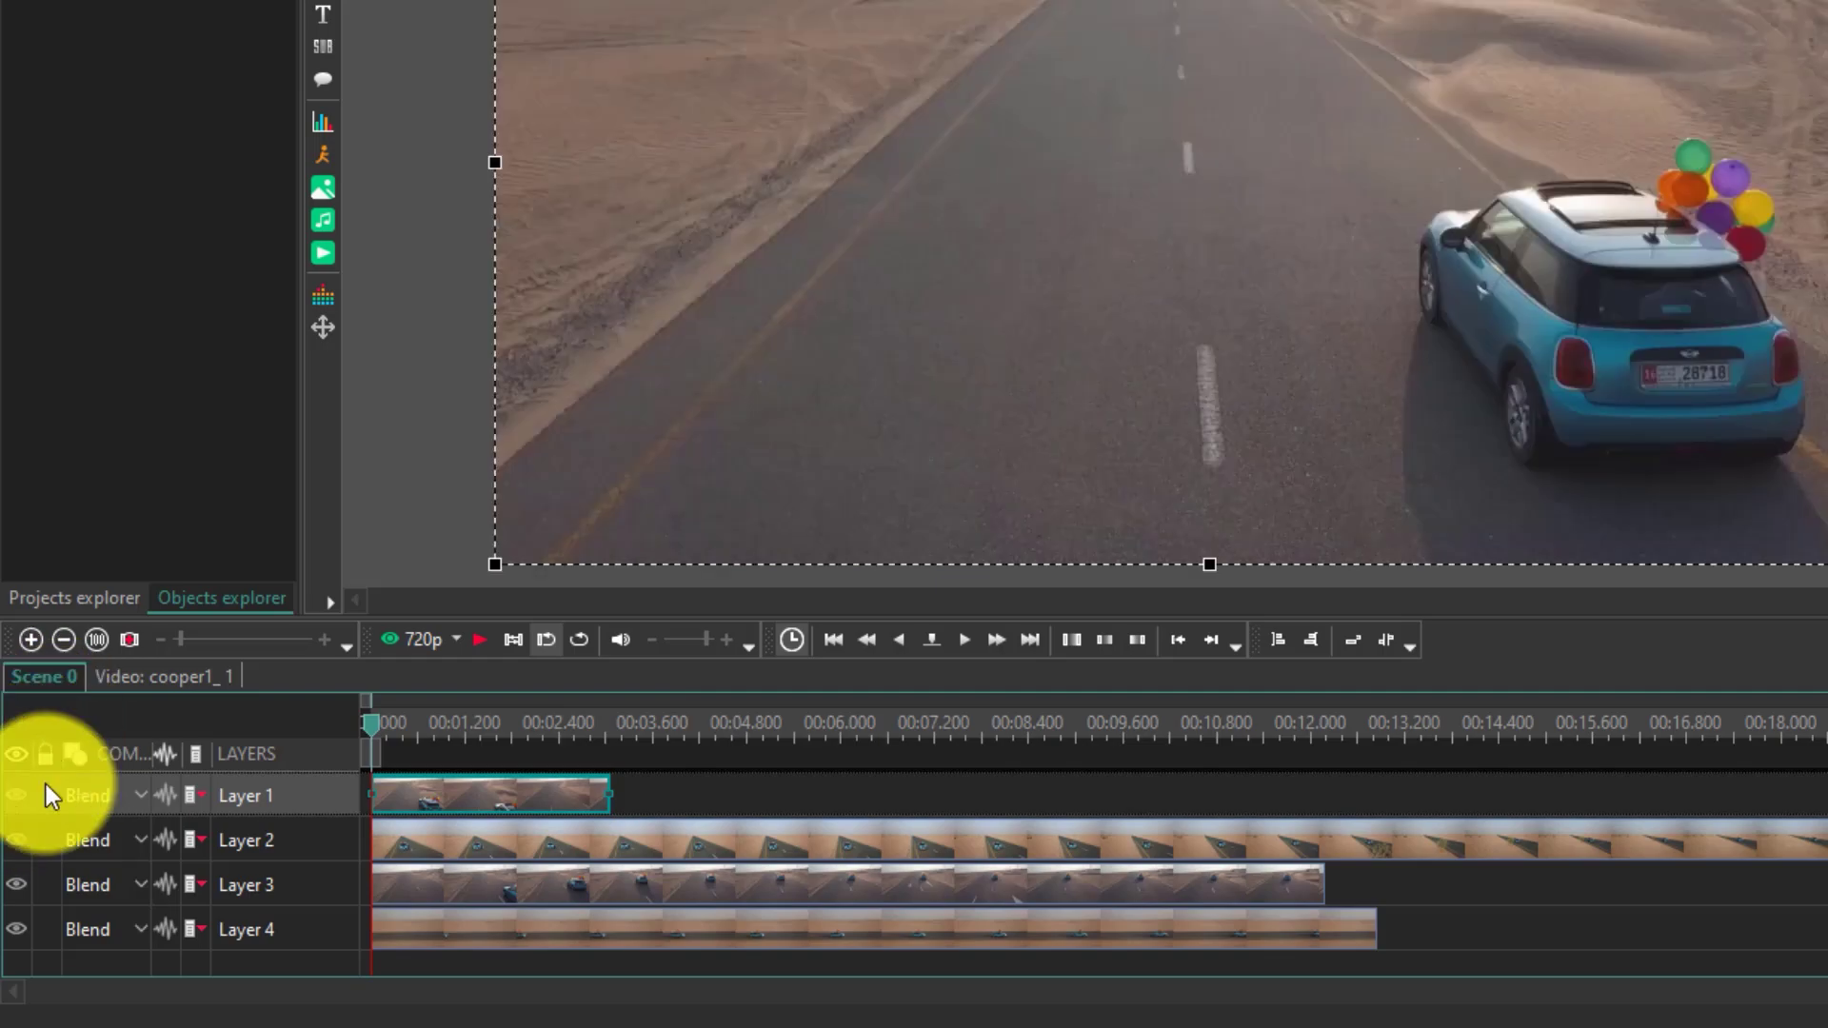
- Lock Layer 1 to test moving its clip within the scene, and unlock the layer again
left_click(43, 788)
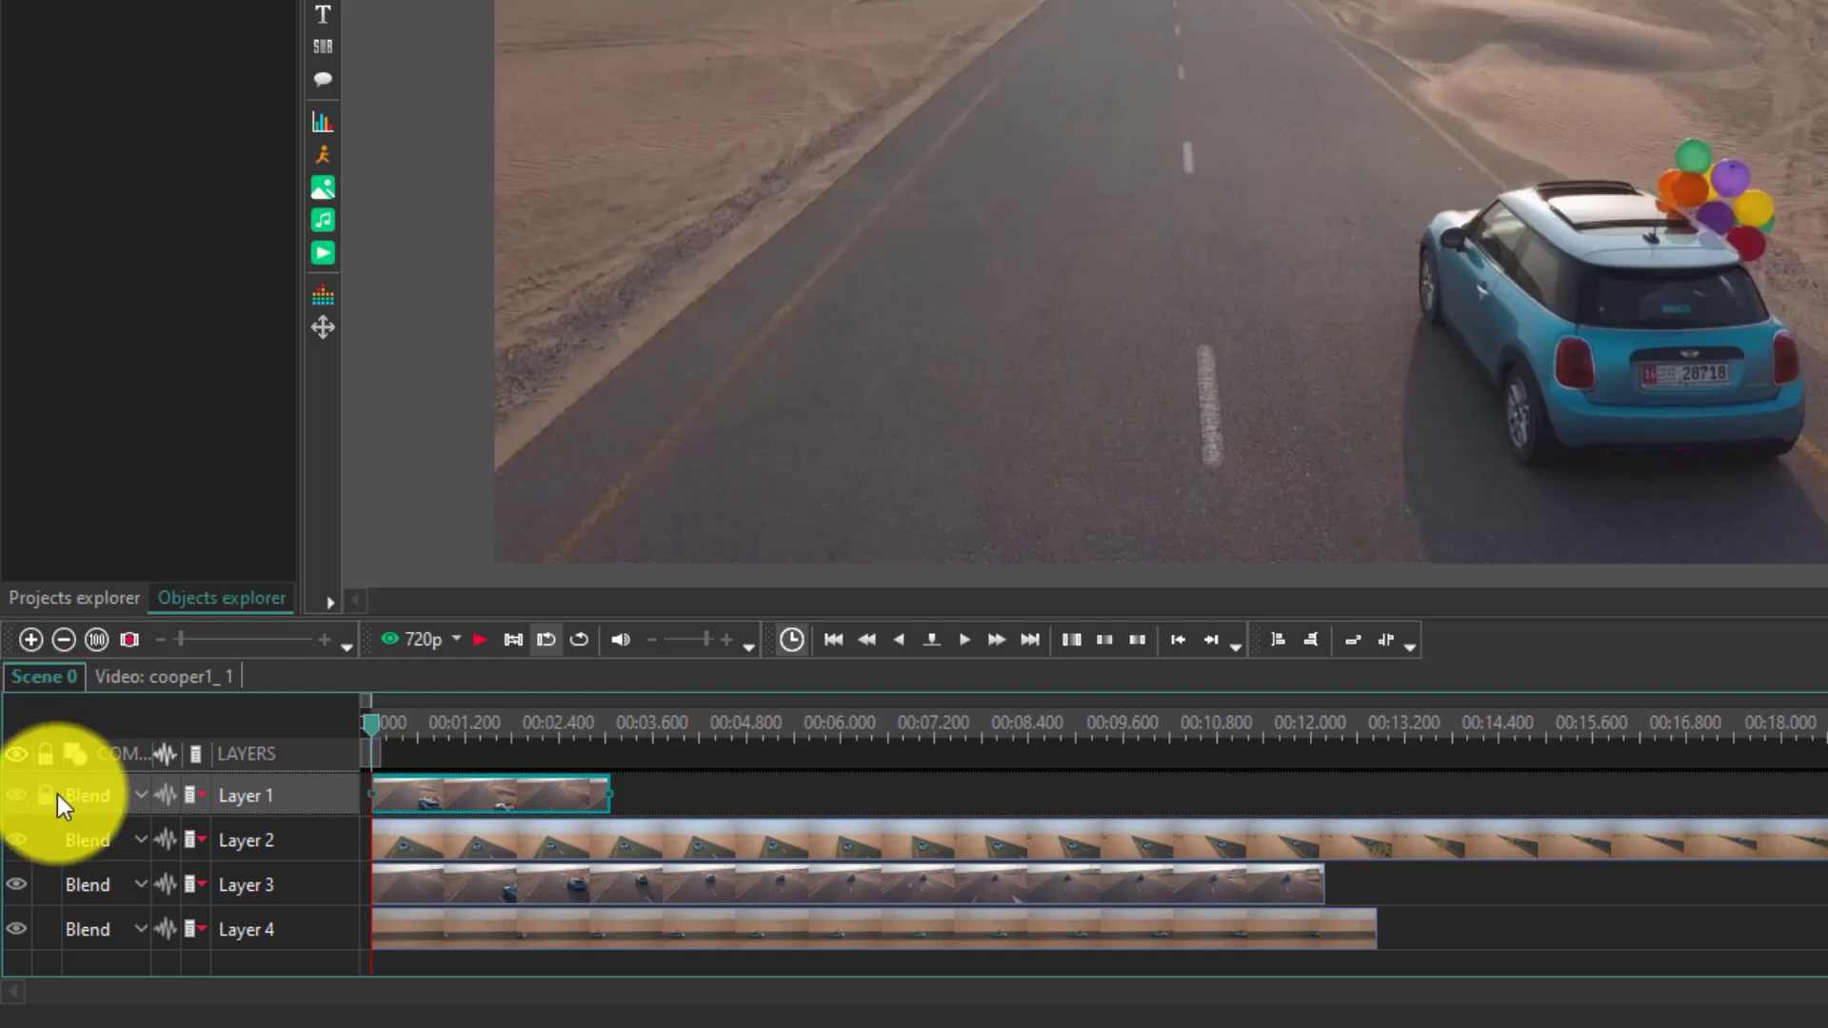
left_click(723, 400)
left_click_drag(608, 320, 727, 457)
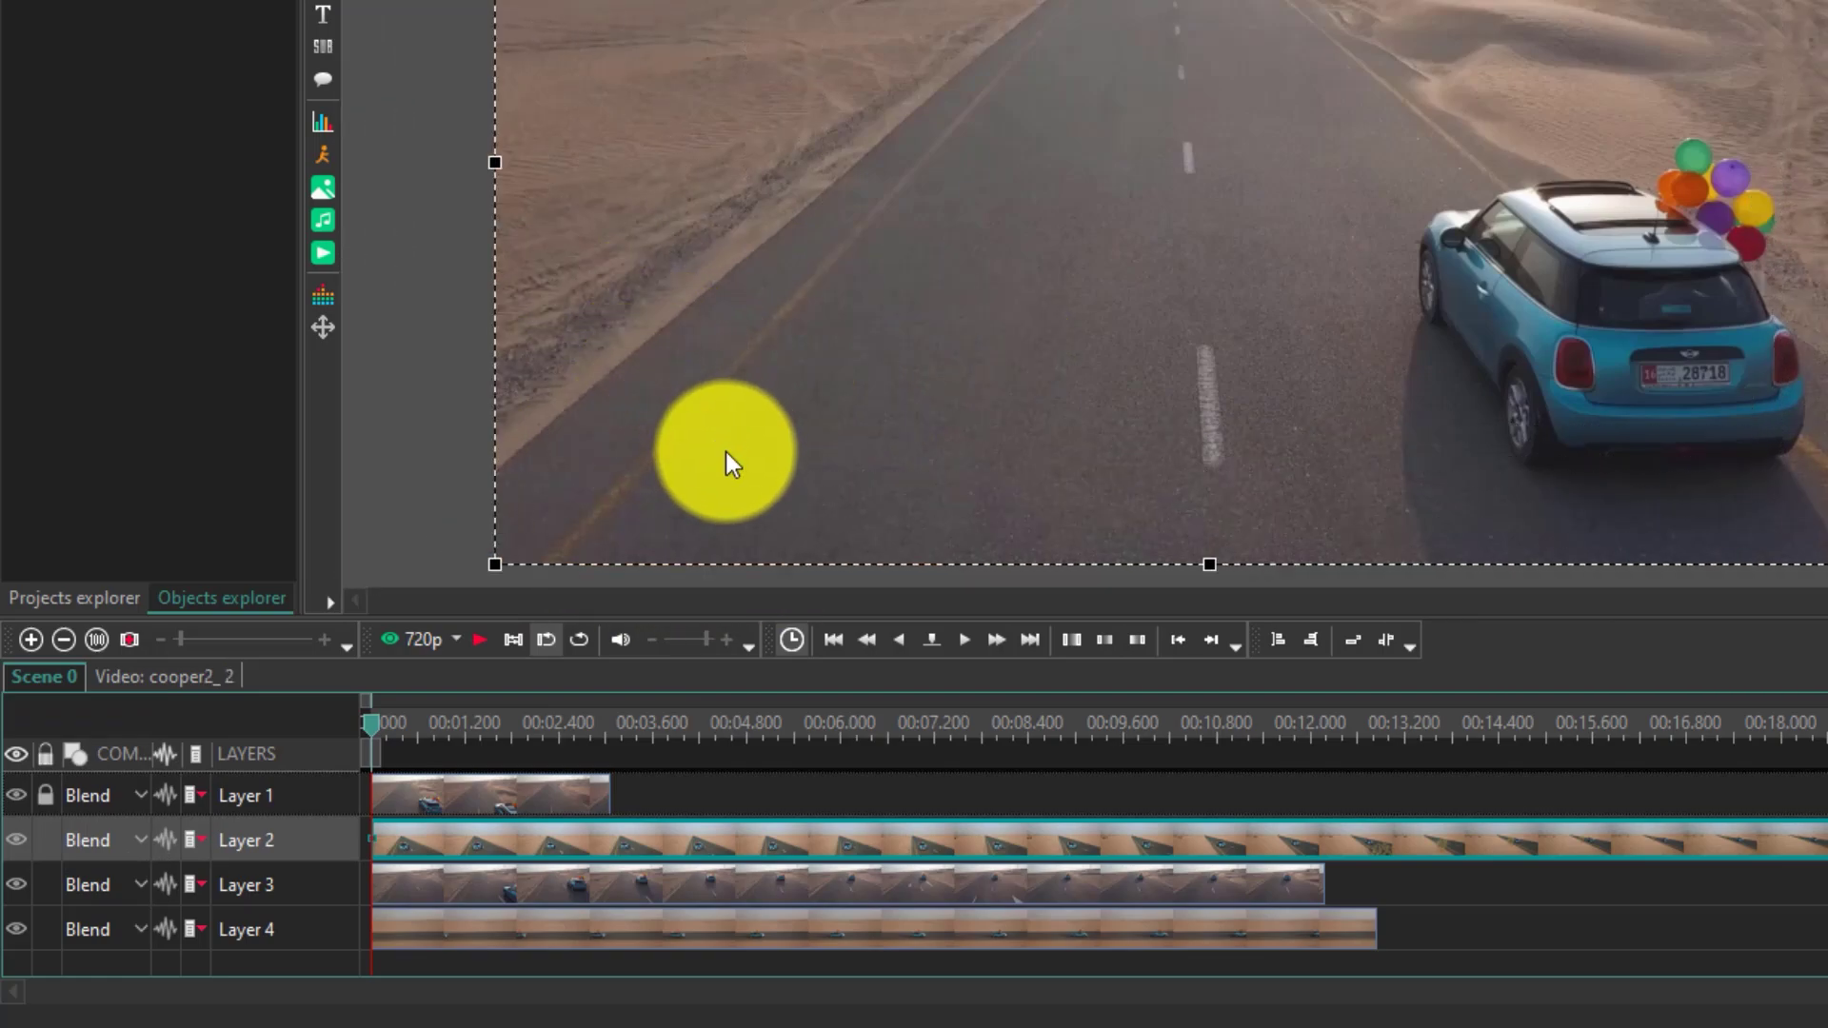
left_click(53, 810)
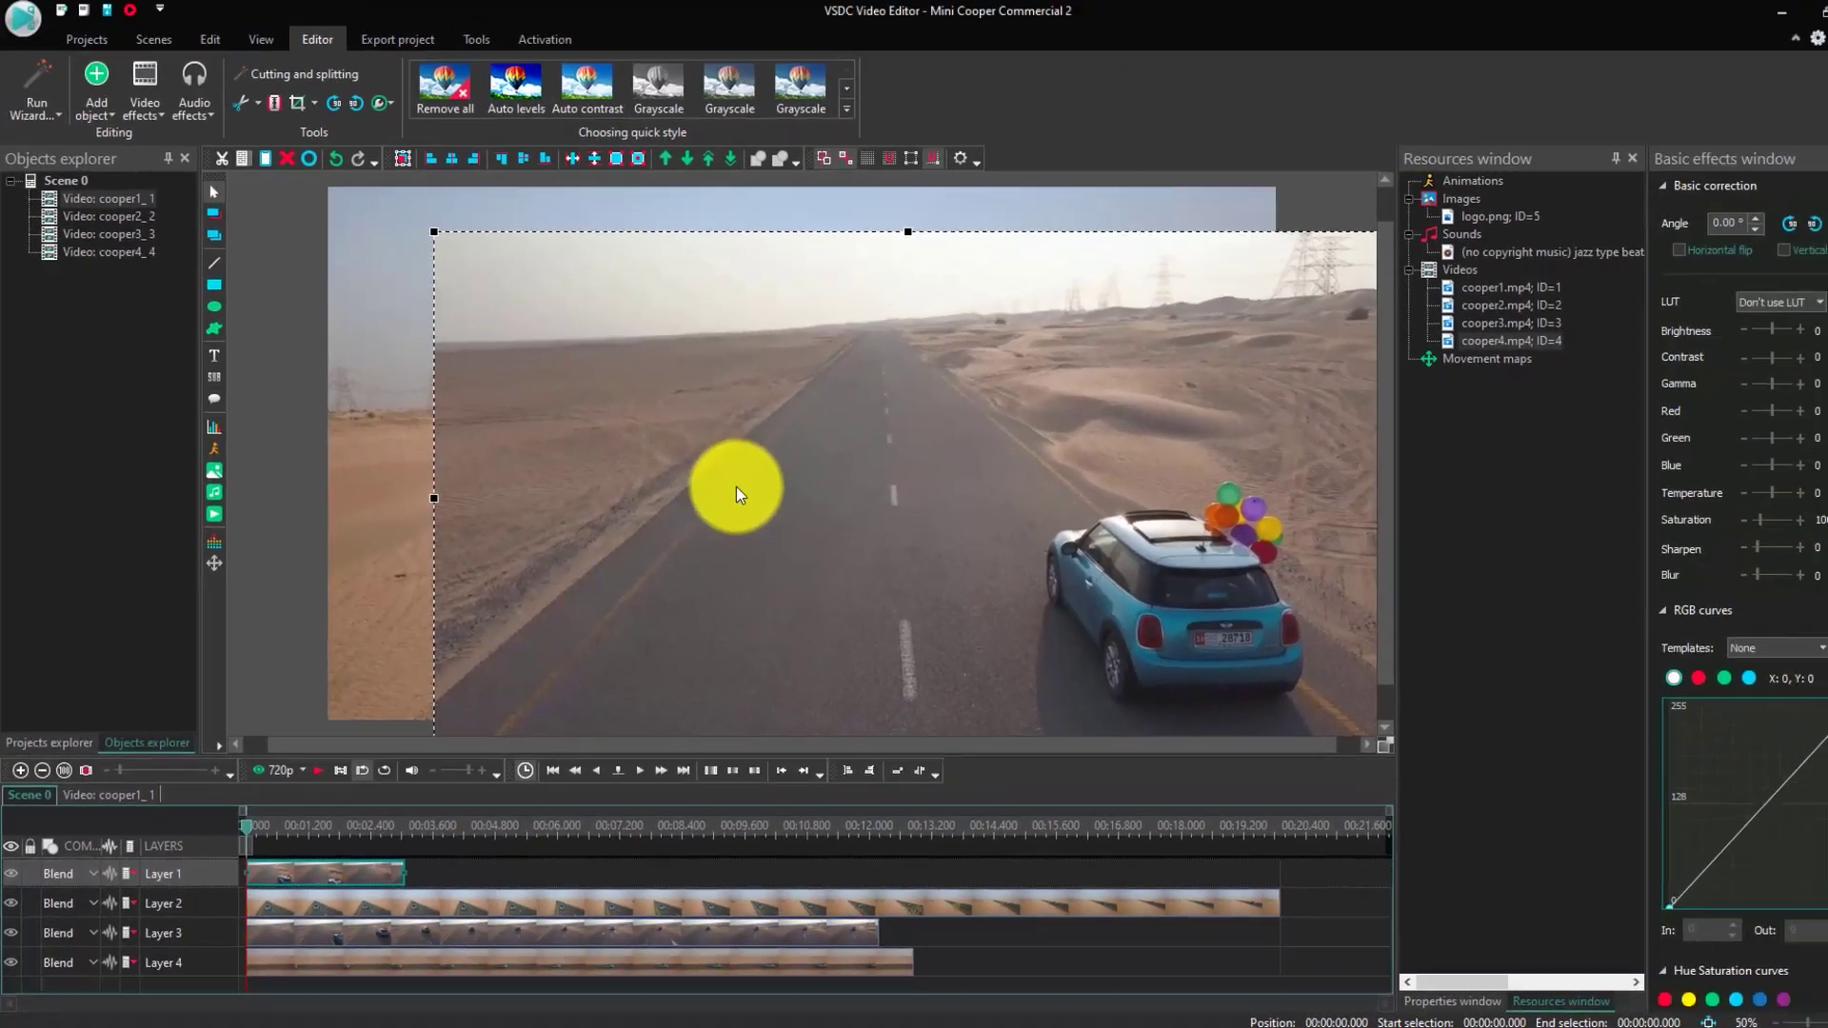
- Center the displaced cooper1 clip horizontally and vertically in the scene
left_click(447, 161)
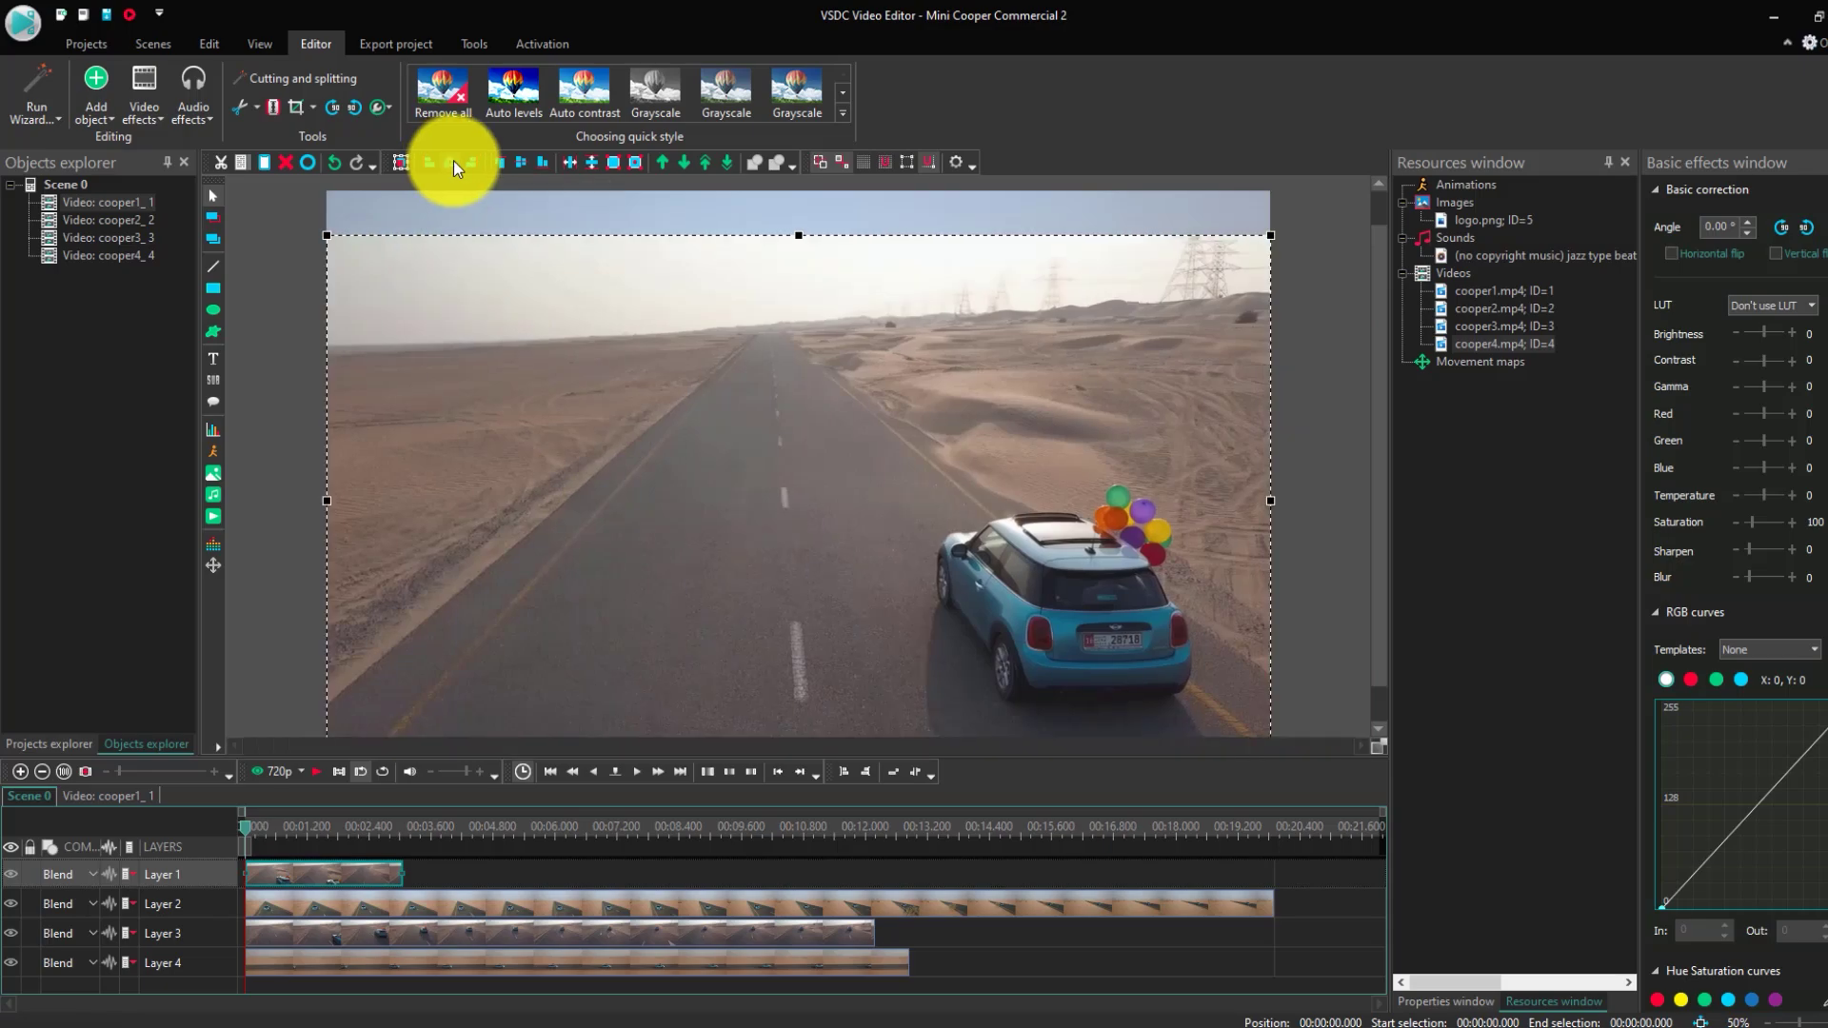
left_click(515, 165)
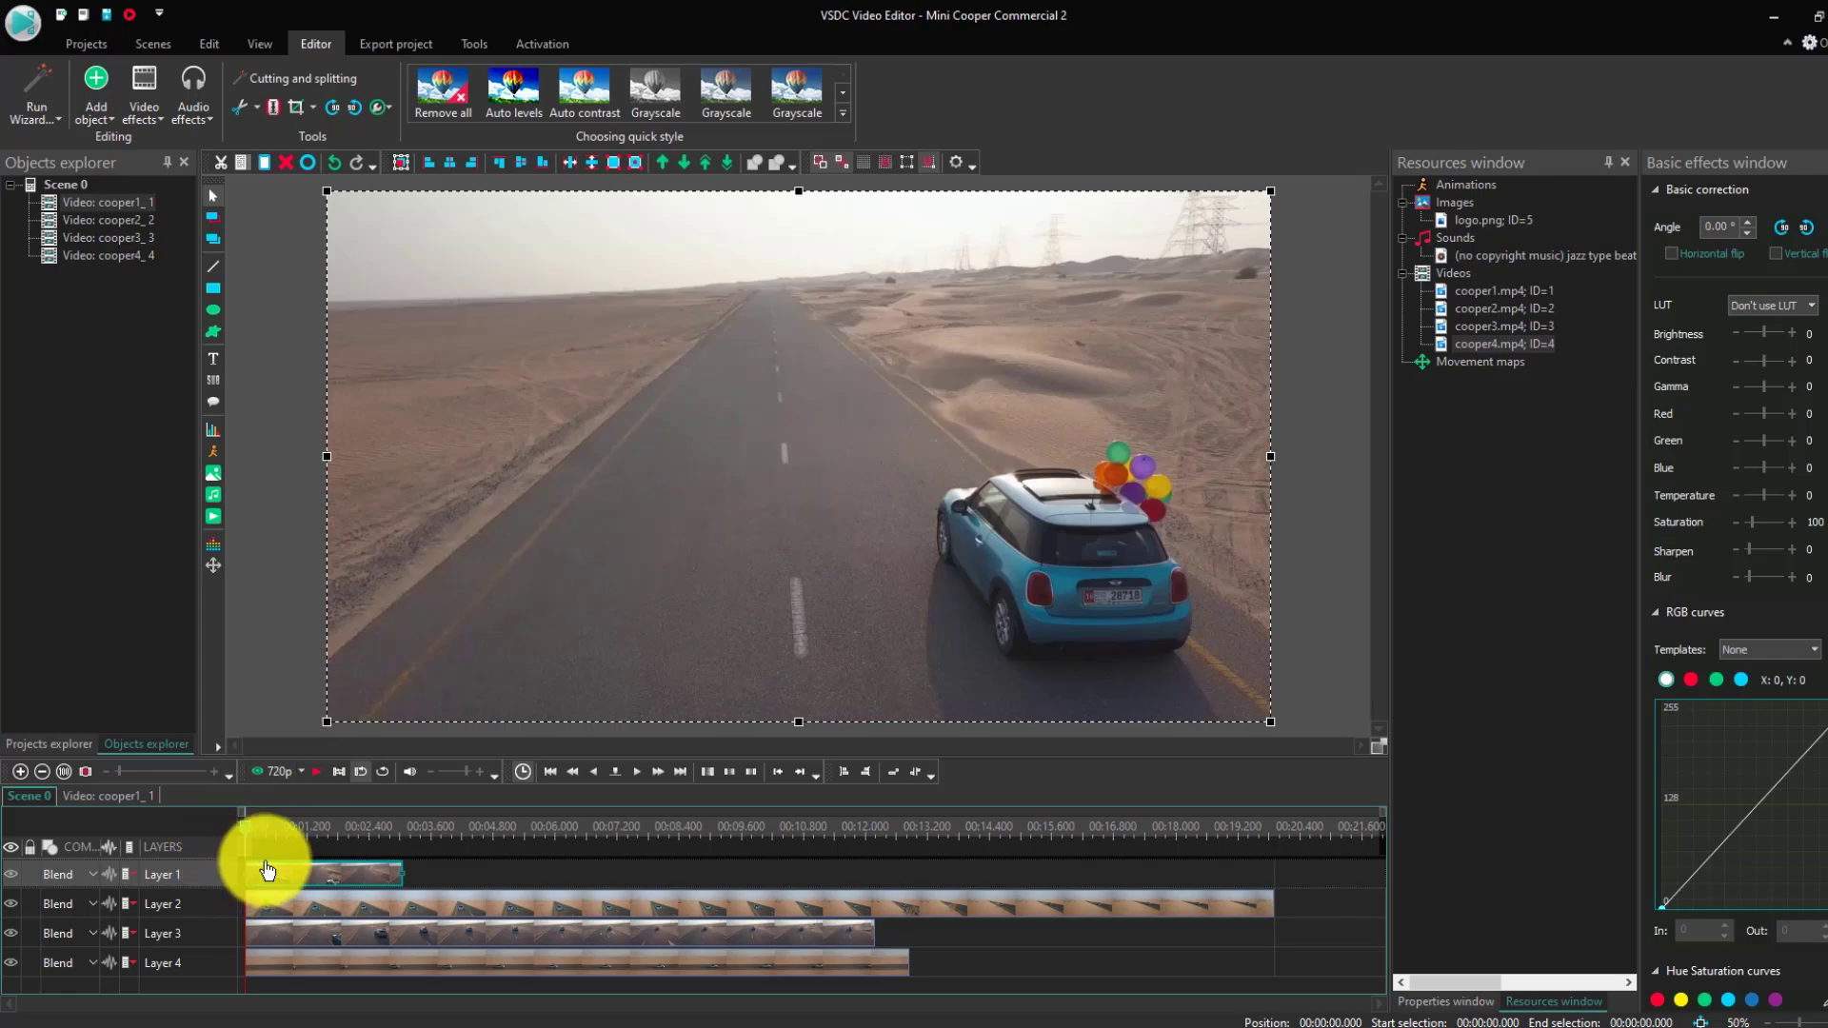
- Make Layer 1 taller in the timeline and slightly enlarge the timeline scale
mouse_move(217, 889)
left_mouse_down()
mouse_move(225, 912)
mouse_move(223, 895)
left_mouse_up()
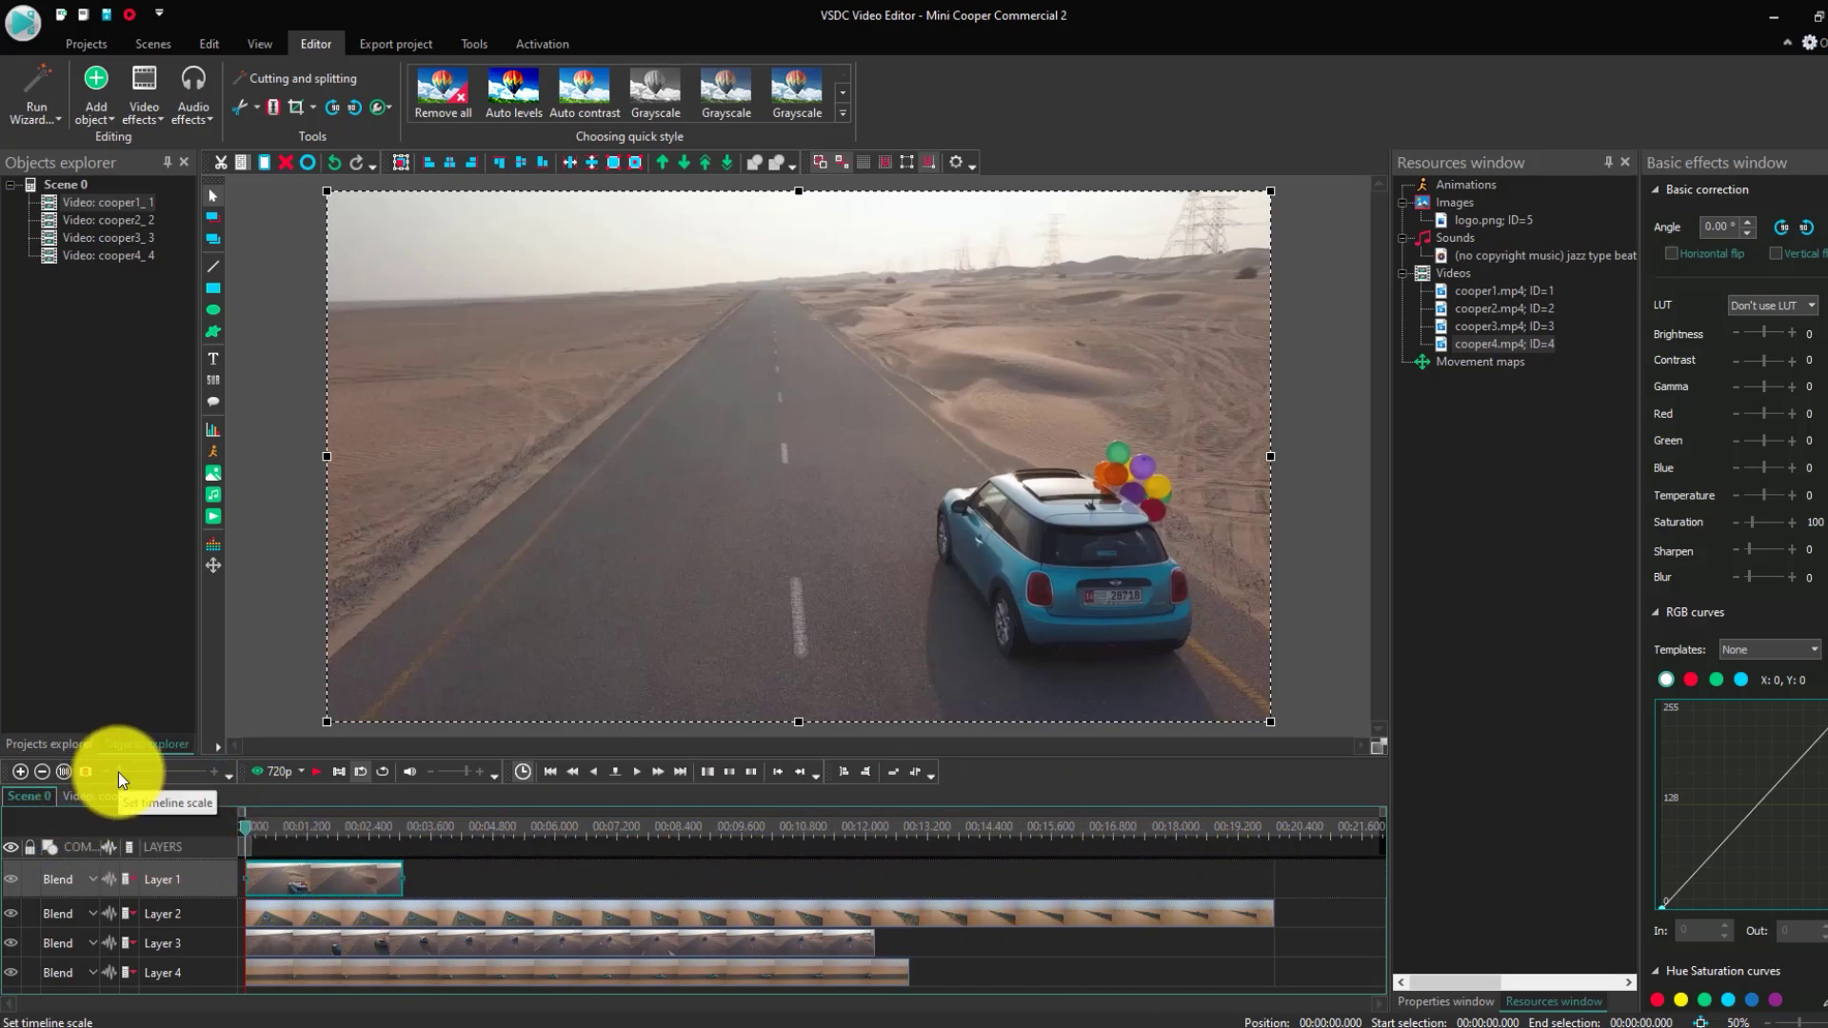
mouse_move(118, 773)
left_mouse_down()
mouse_move(164, 769)
mouse_move(120, 772)
left_mouse_up()
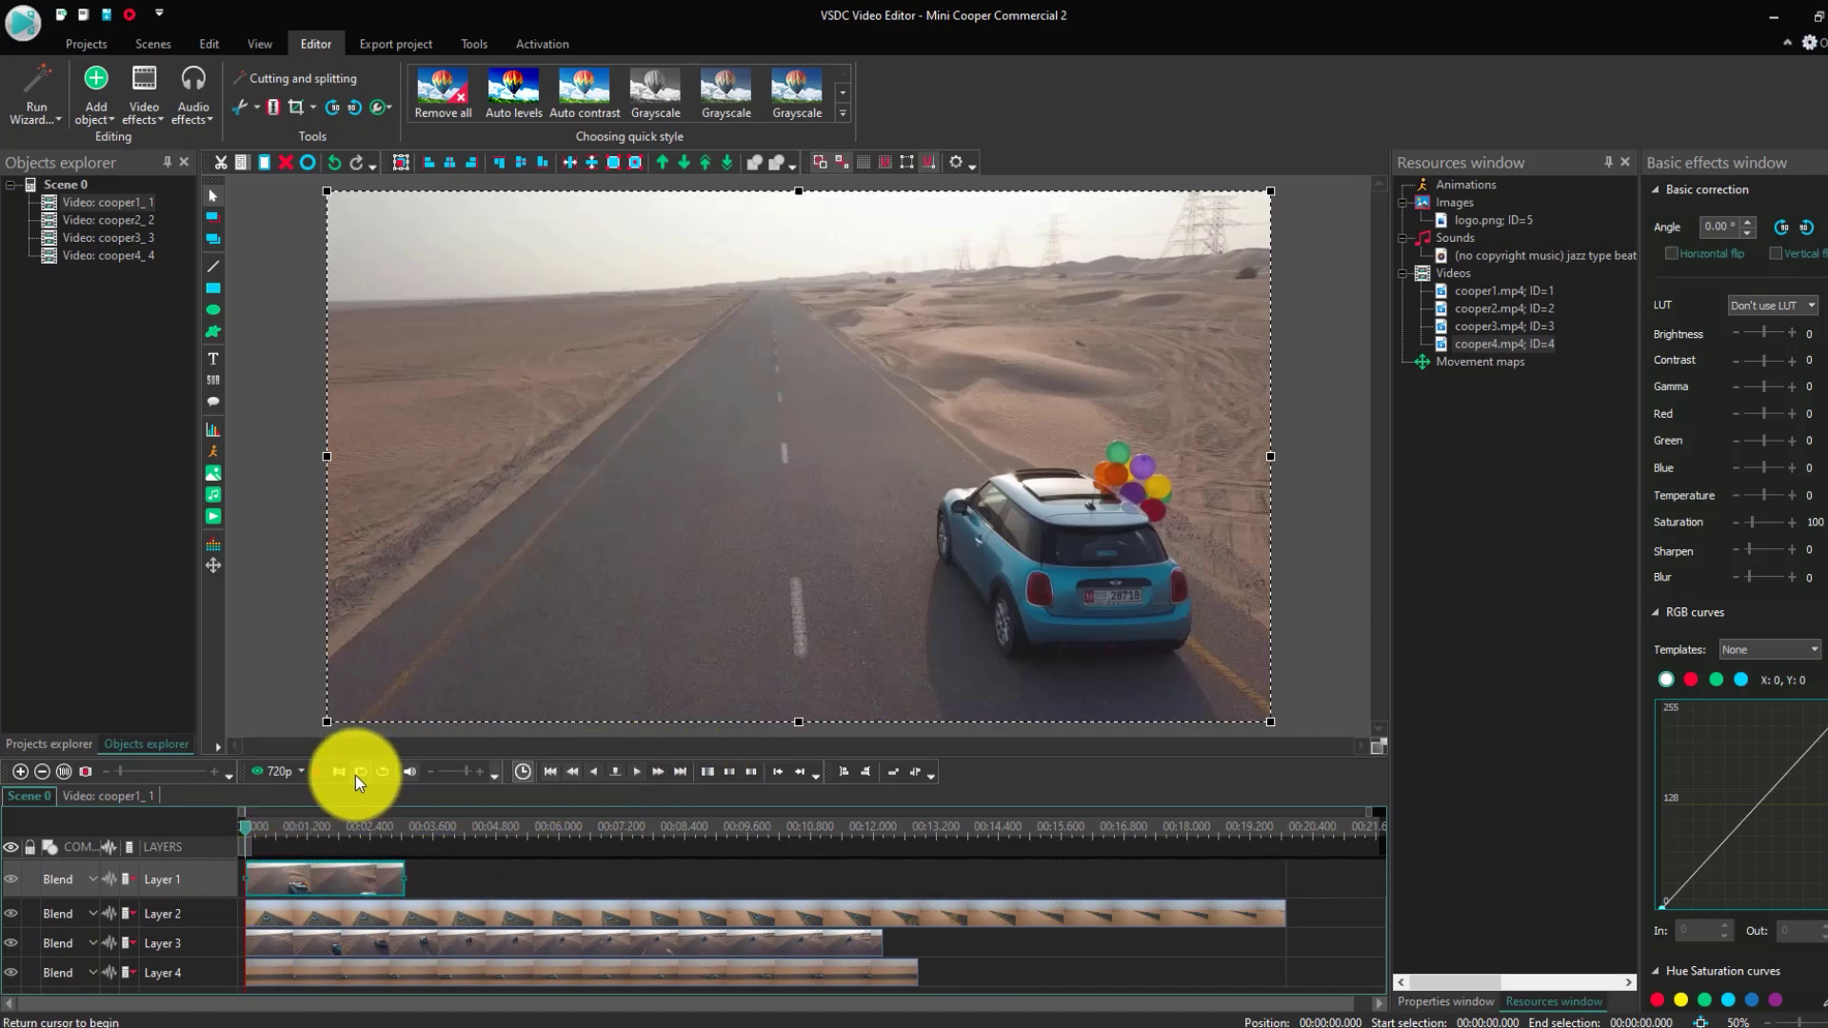
- Preview the cooper1 clip on Layer 1 and trim its end so the clip lasts about 2 seconds
left_click(318, 774)
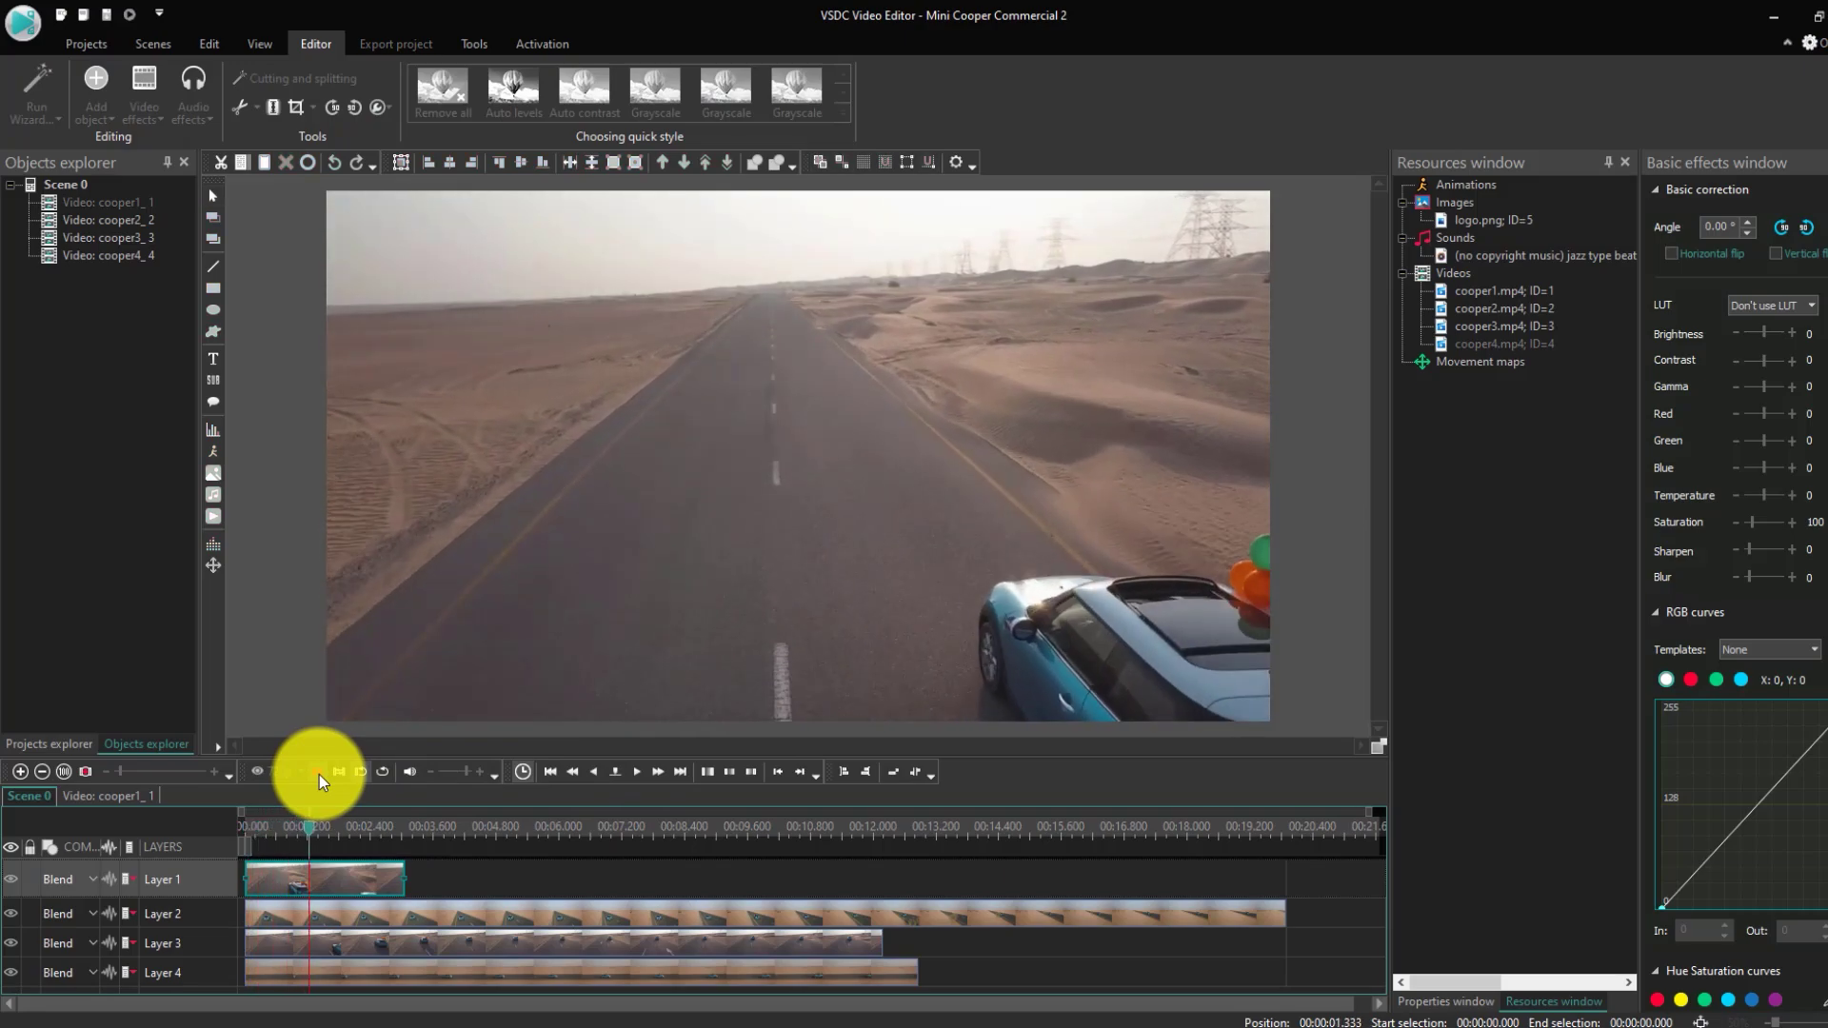
left_click(318, 774)
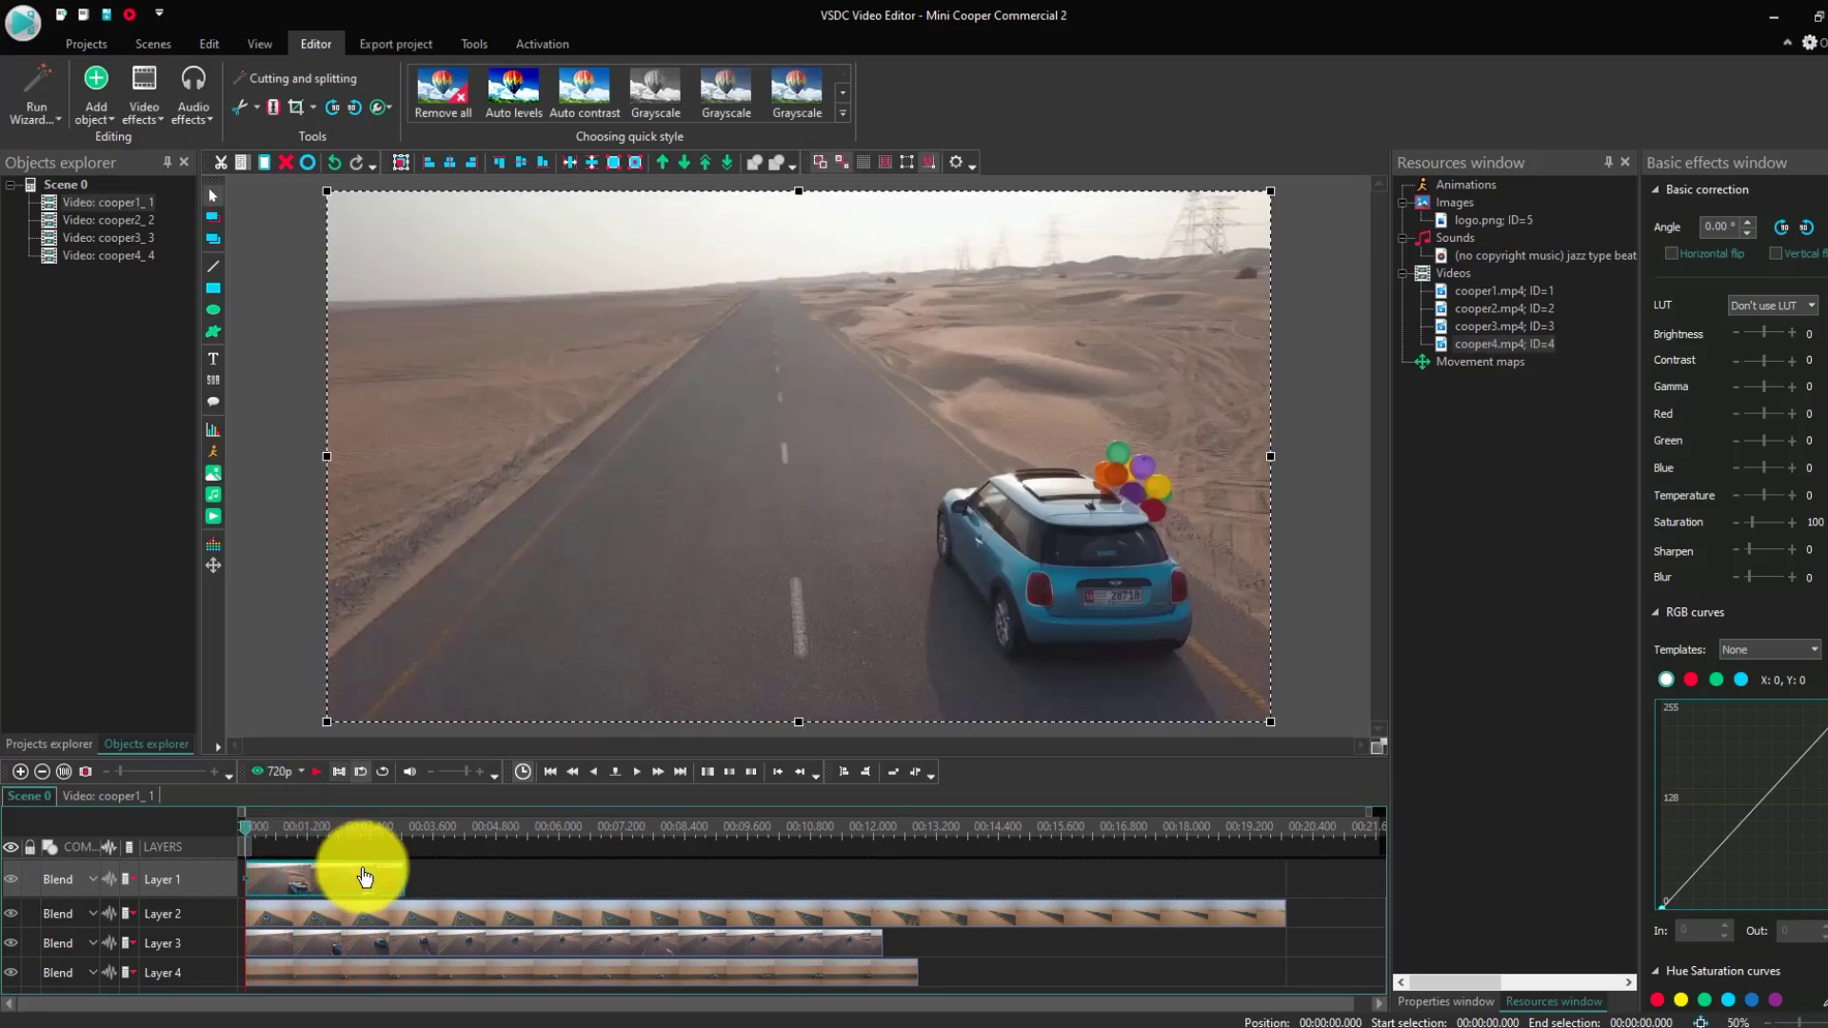
left_click(332, 870)
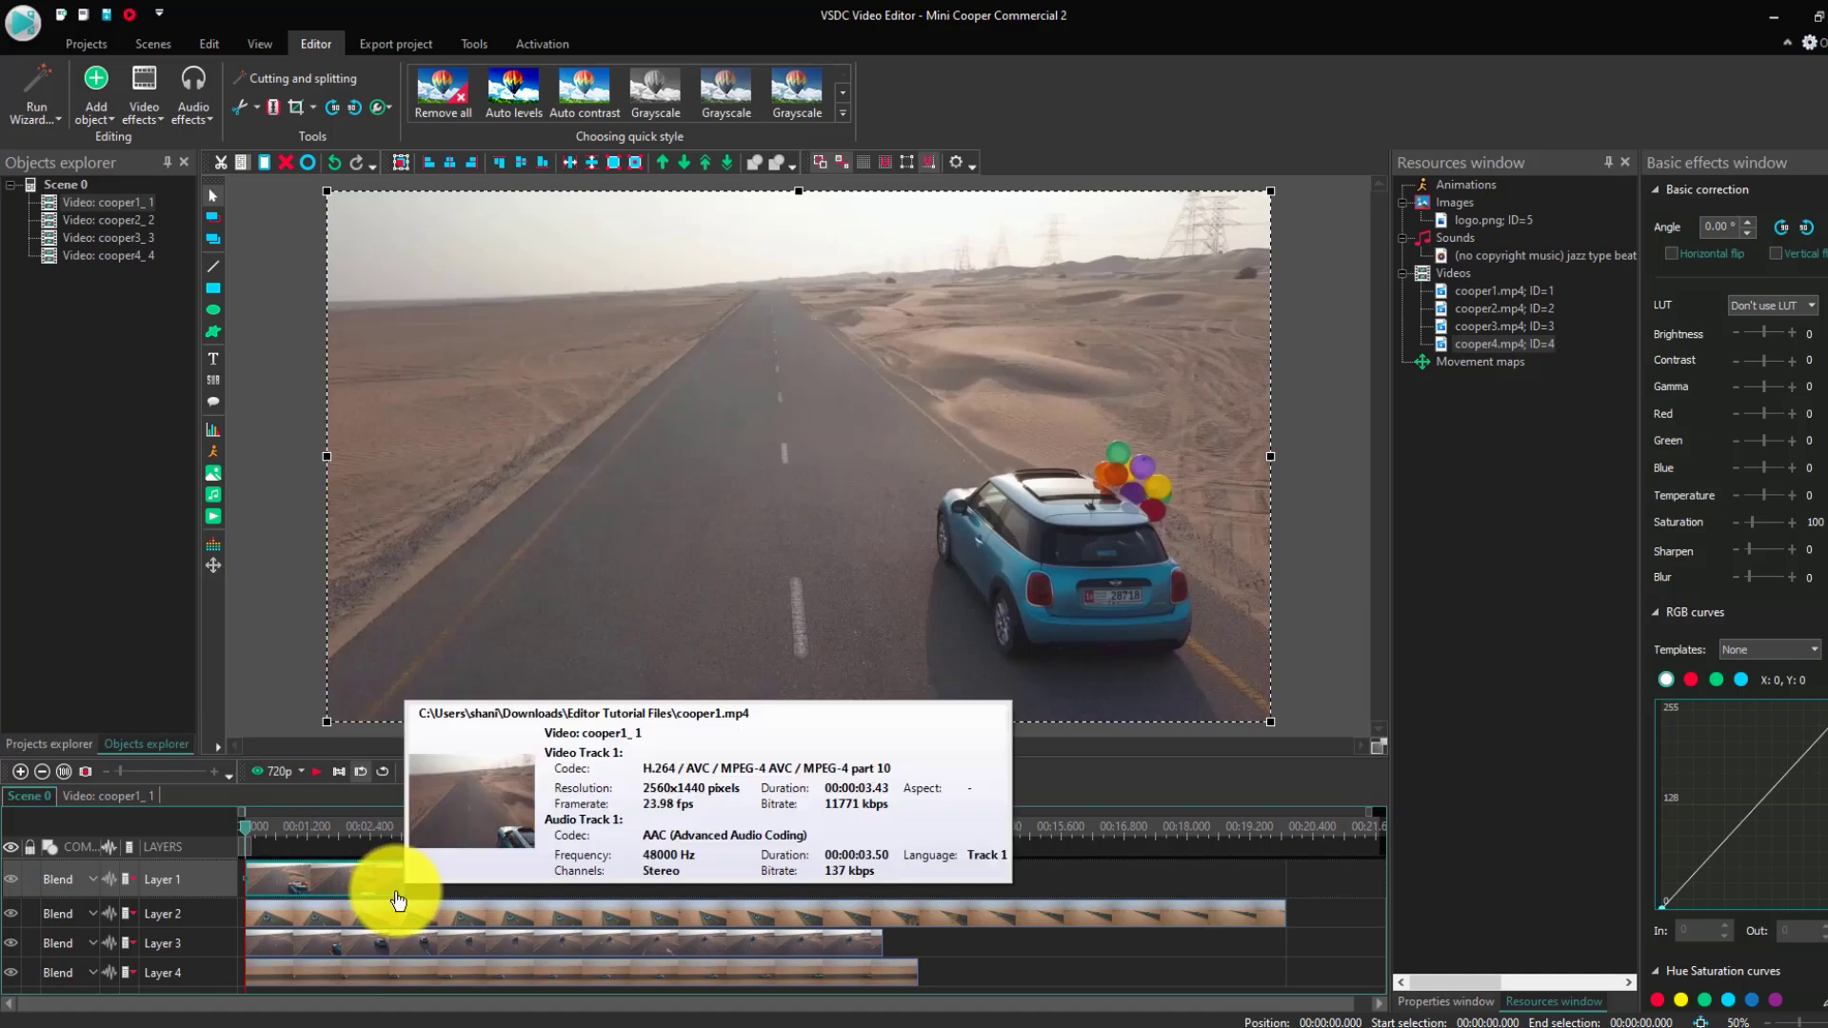
mouse_move(308, 886)
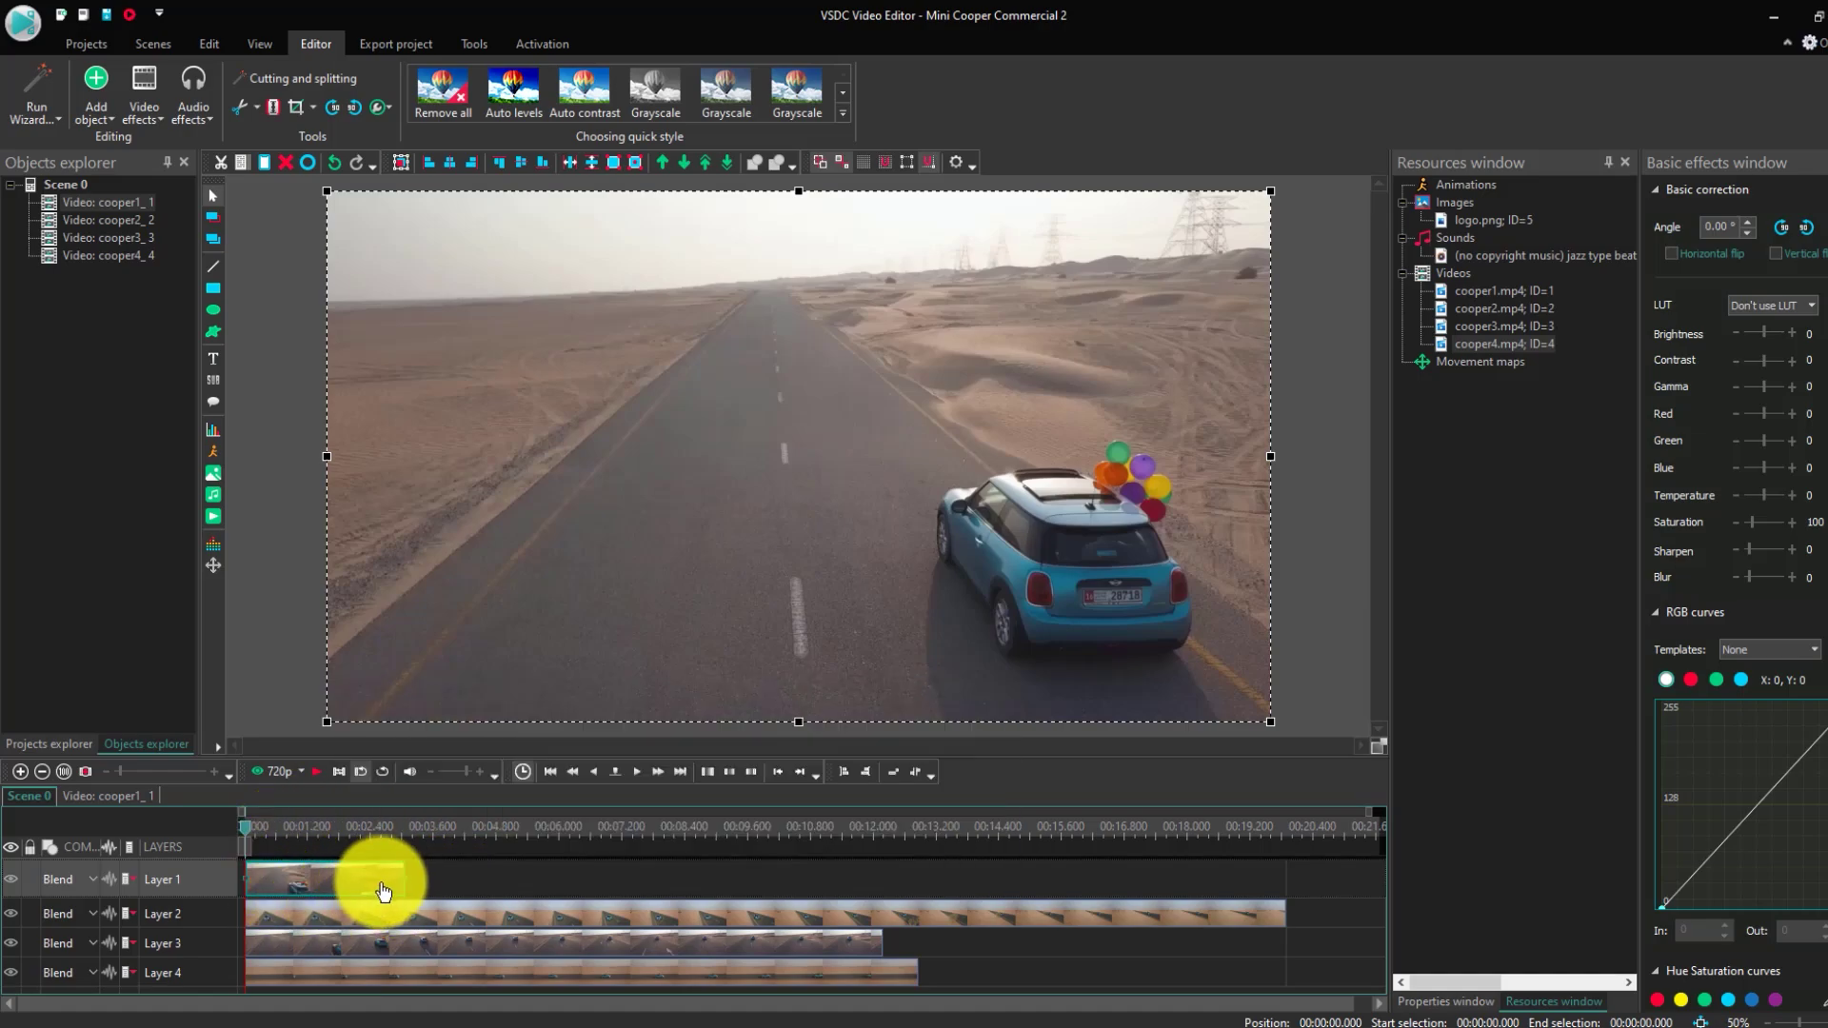
mouse_move(405, 882)
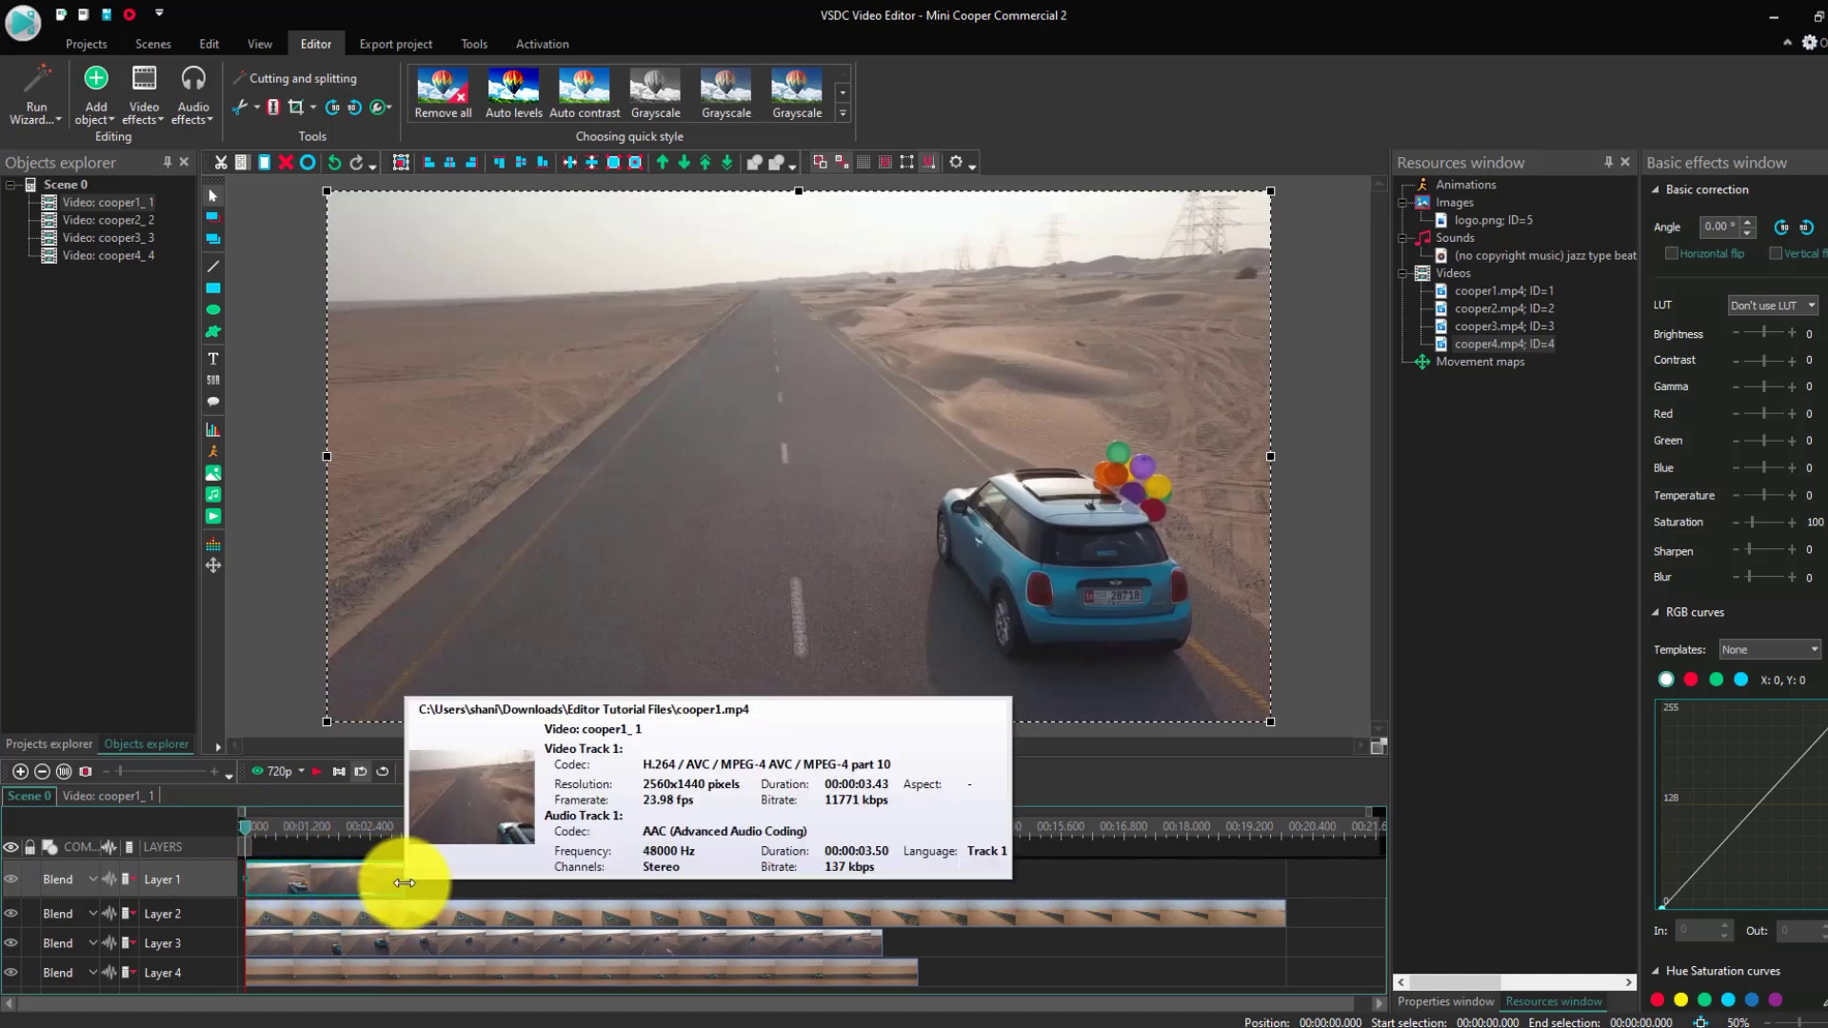
left_click_drag(404, 882, 350, 881)
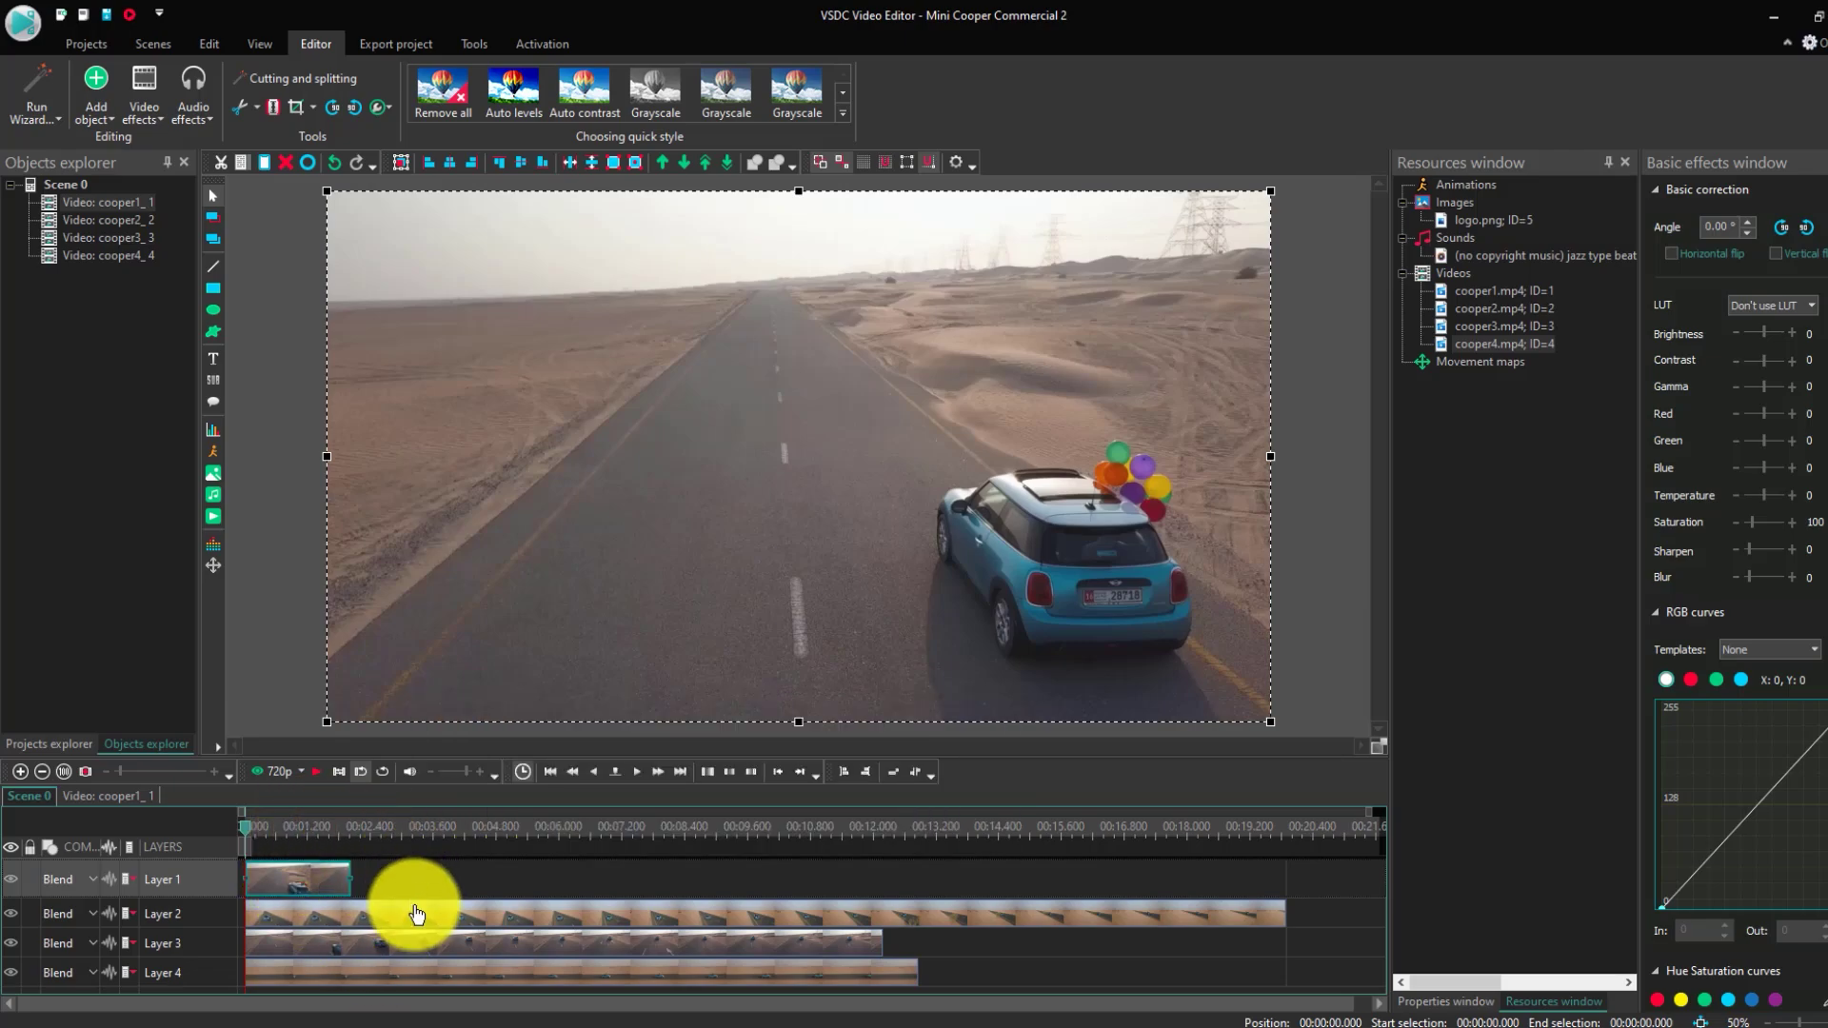
- Delete the cooper2 clip from the timeline and move the cooper1 clip along Layer 1 to about 12.5 seconds, past the remaining clips
left_click(413, 828)
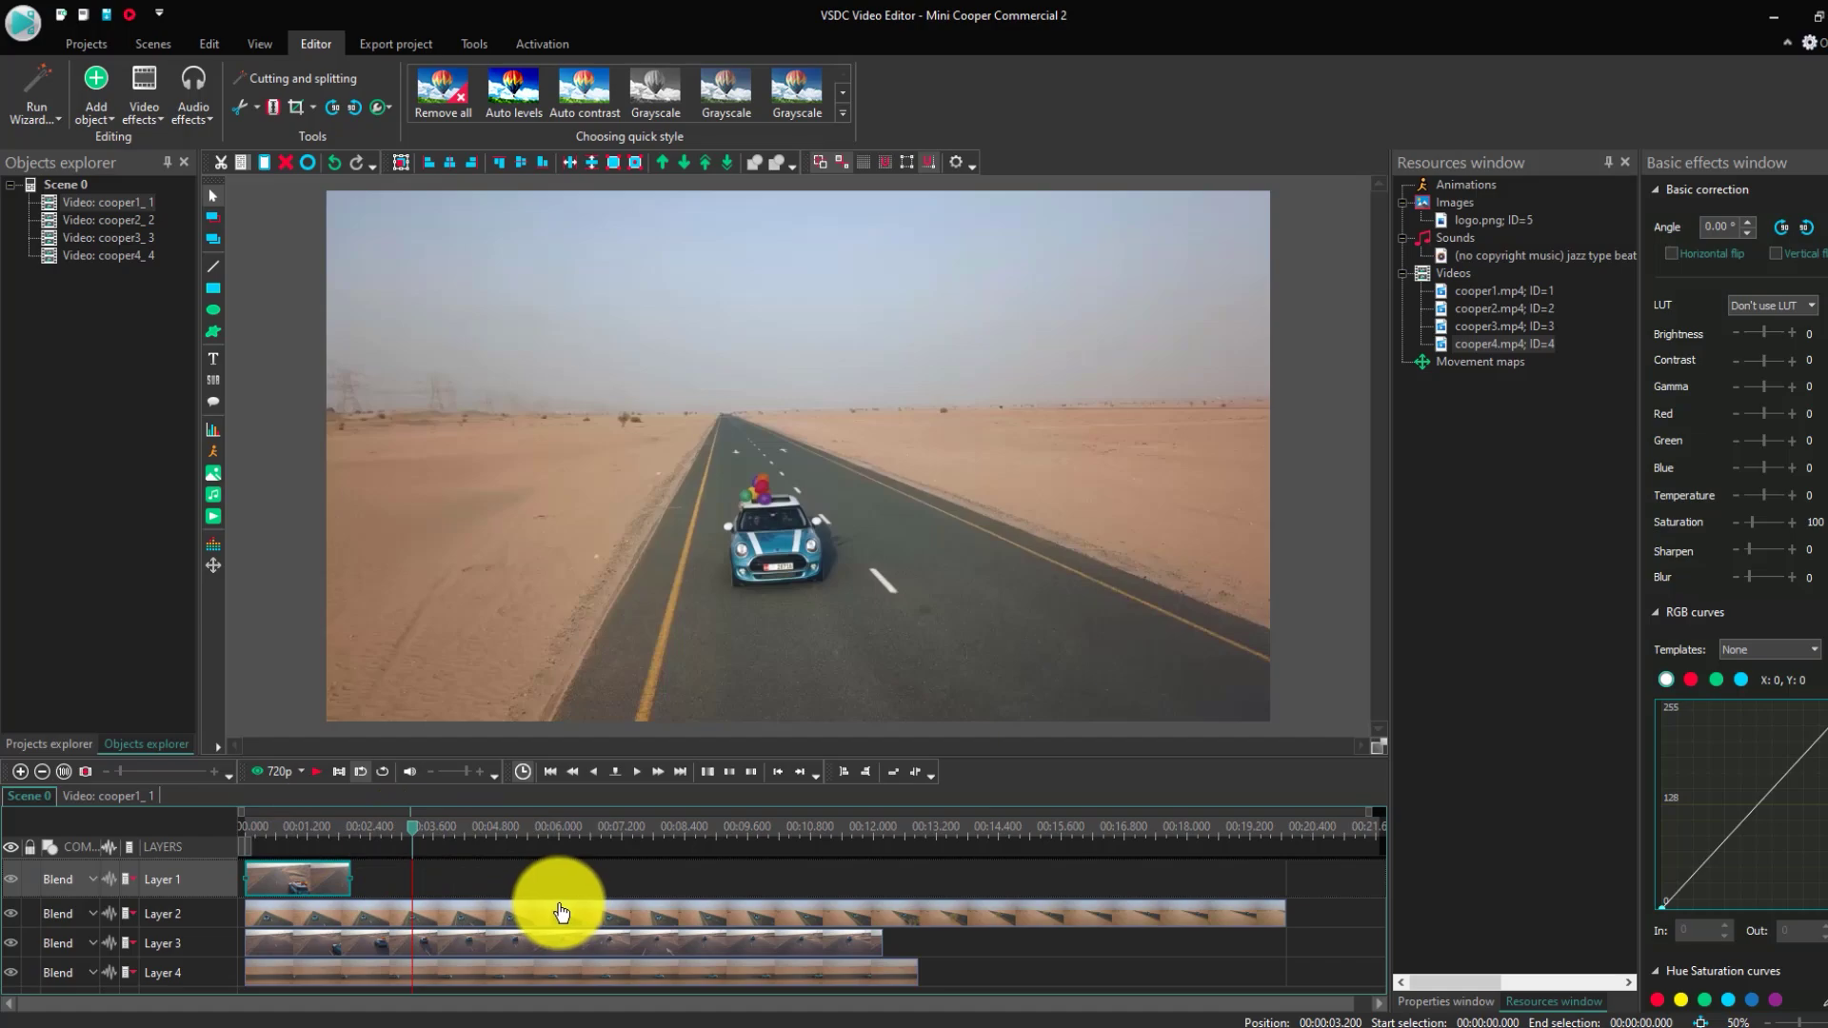
left_click(510, 914)
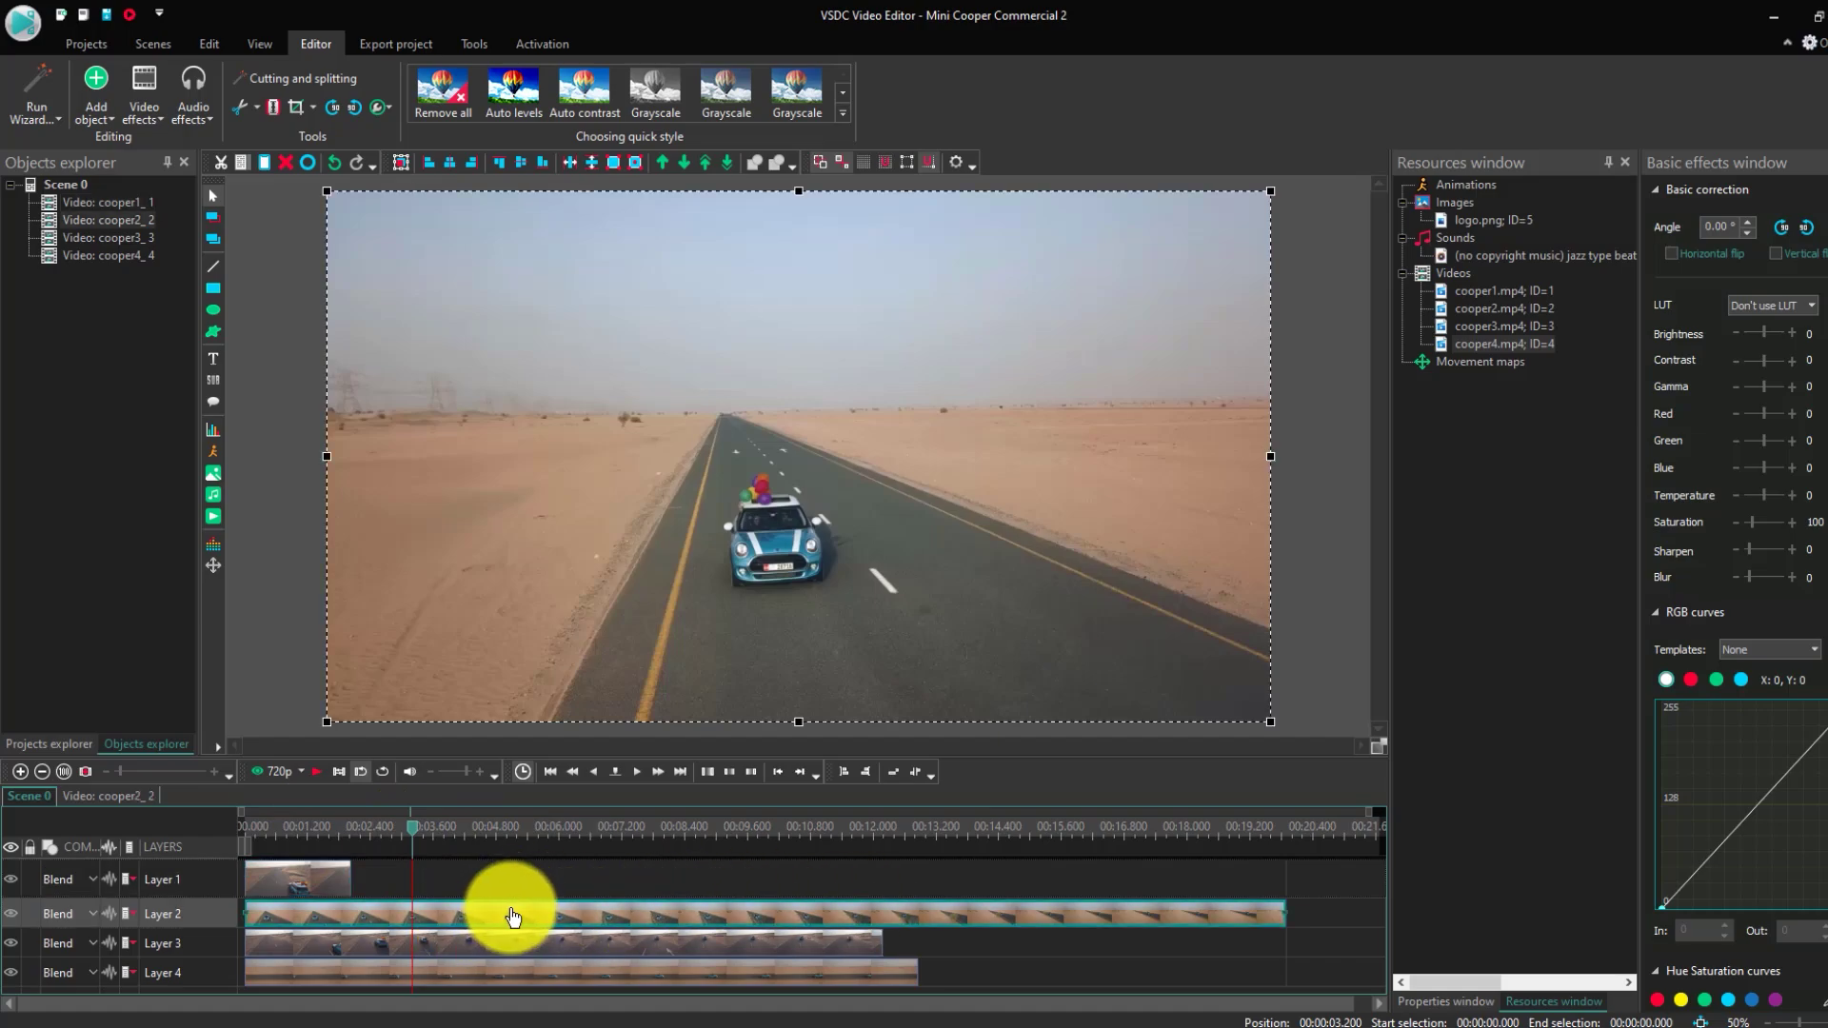
key("Delete")
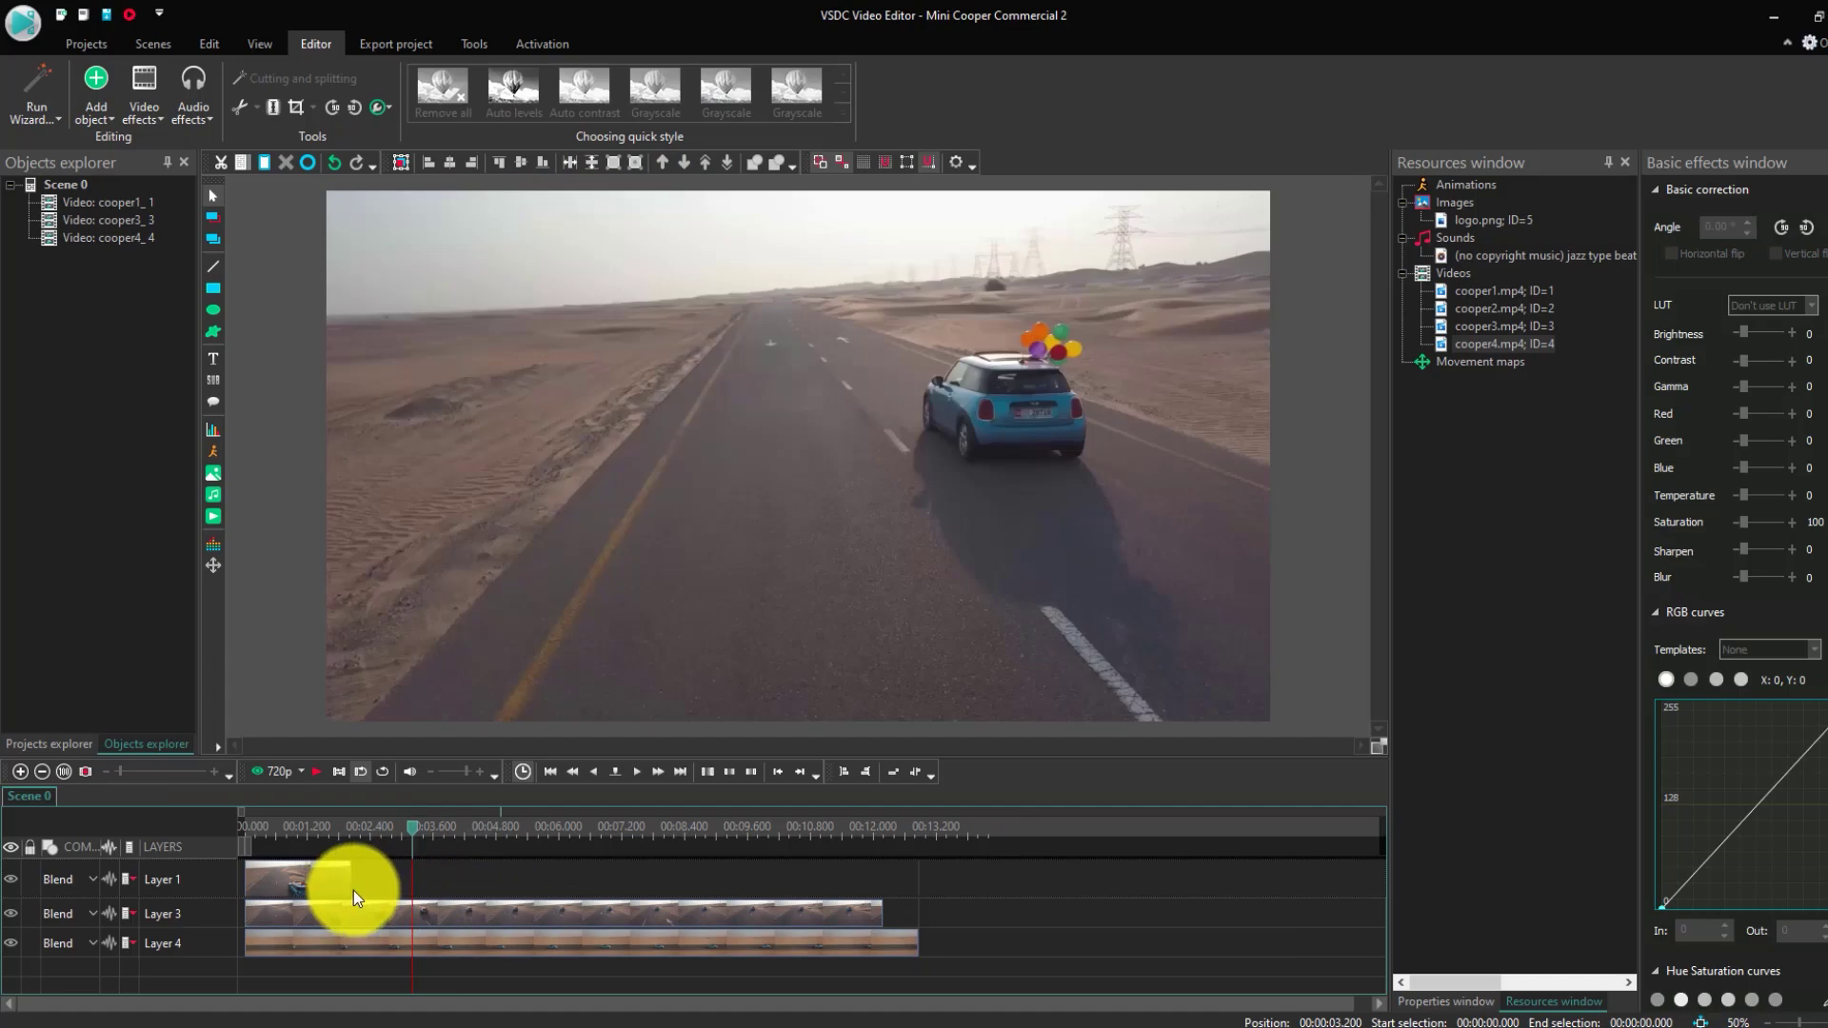
left_click_drag(278, 873, 396, 880)
left_click_drag(517, 889, 923, 899)
- Preview the cooper3 clip on Layer 3 and split it at about 1.9 seconds and at 5.933 seconds
left_click_drag(409, 837, 327, 837)
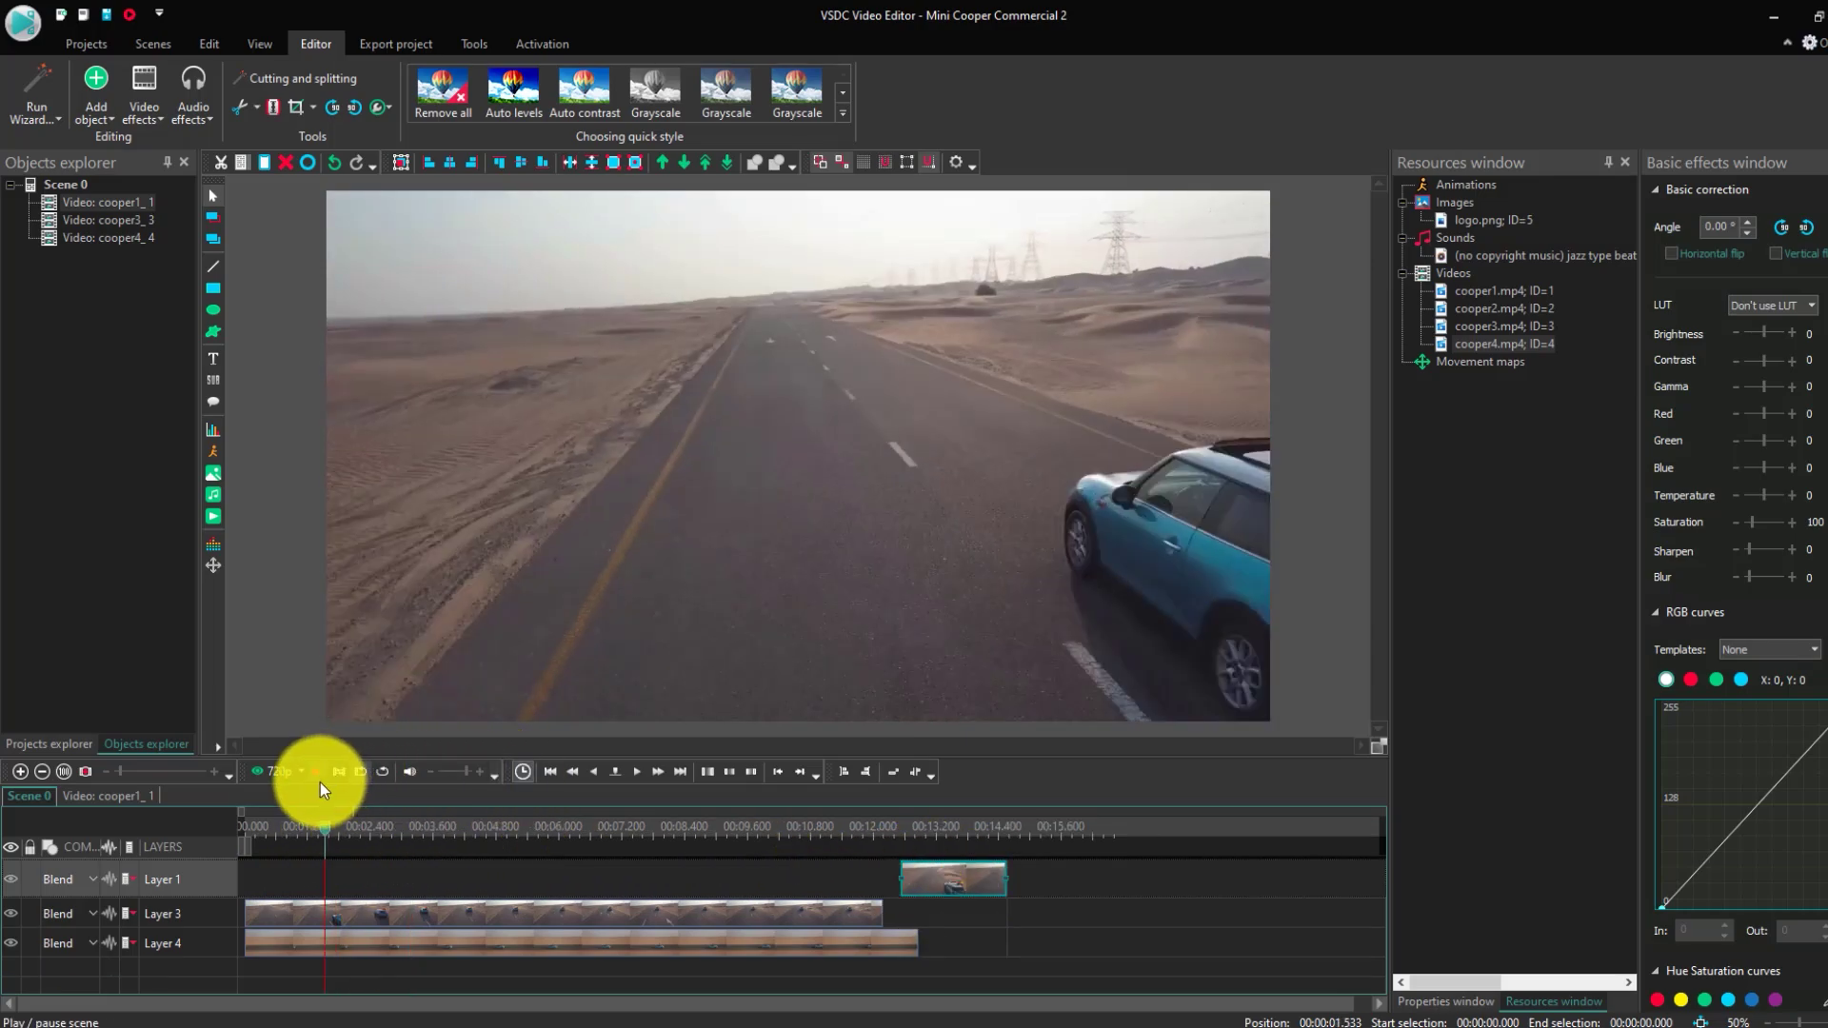
left_click(318, 775)
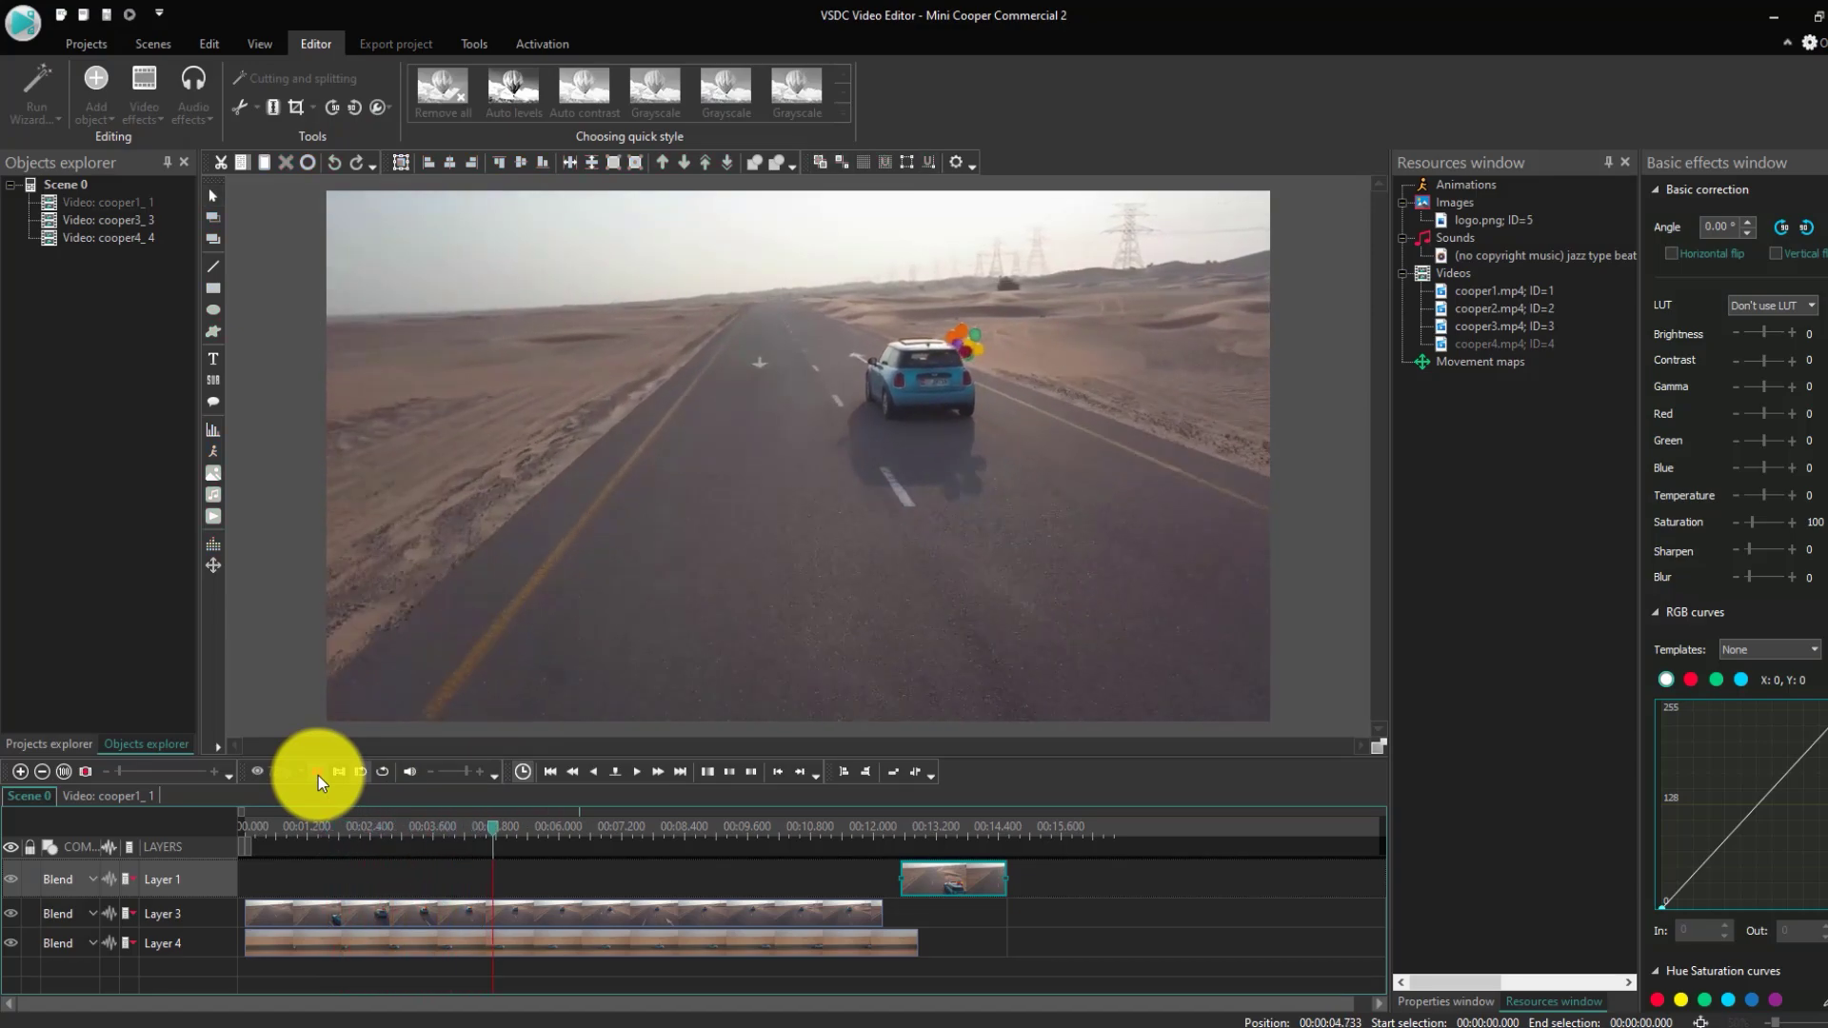
left_click(534, 826)
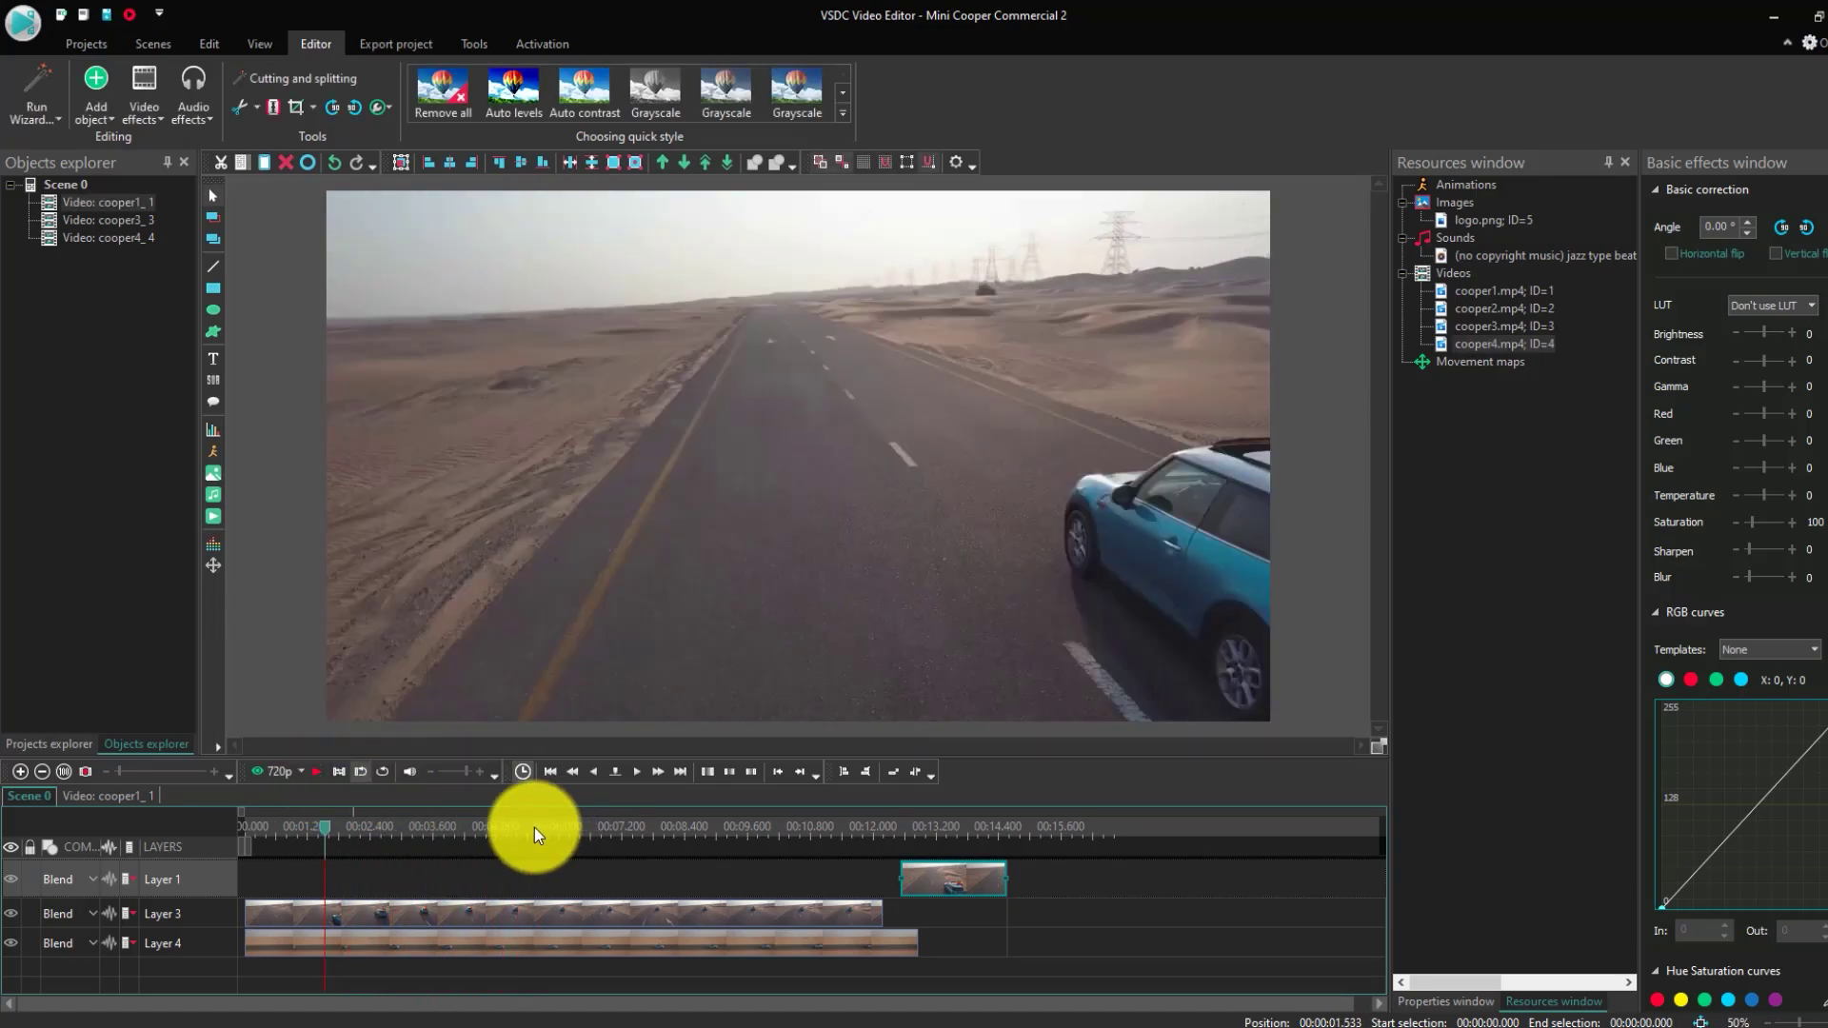
left_click(333, 914)
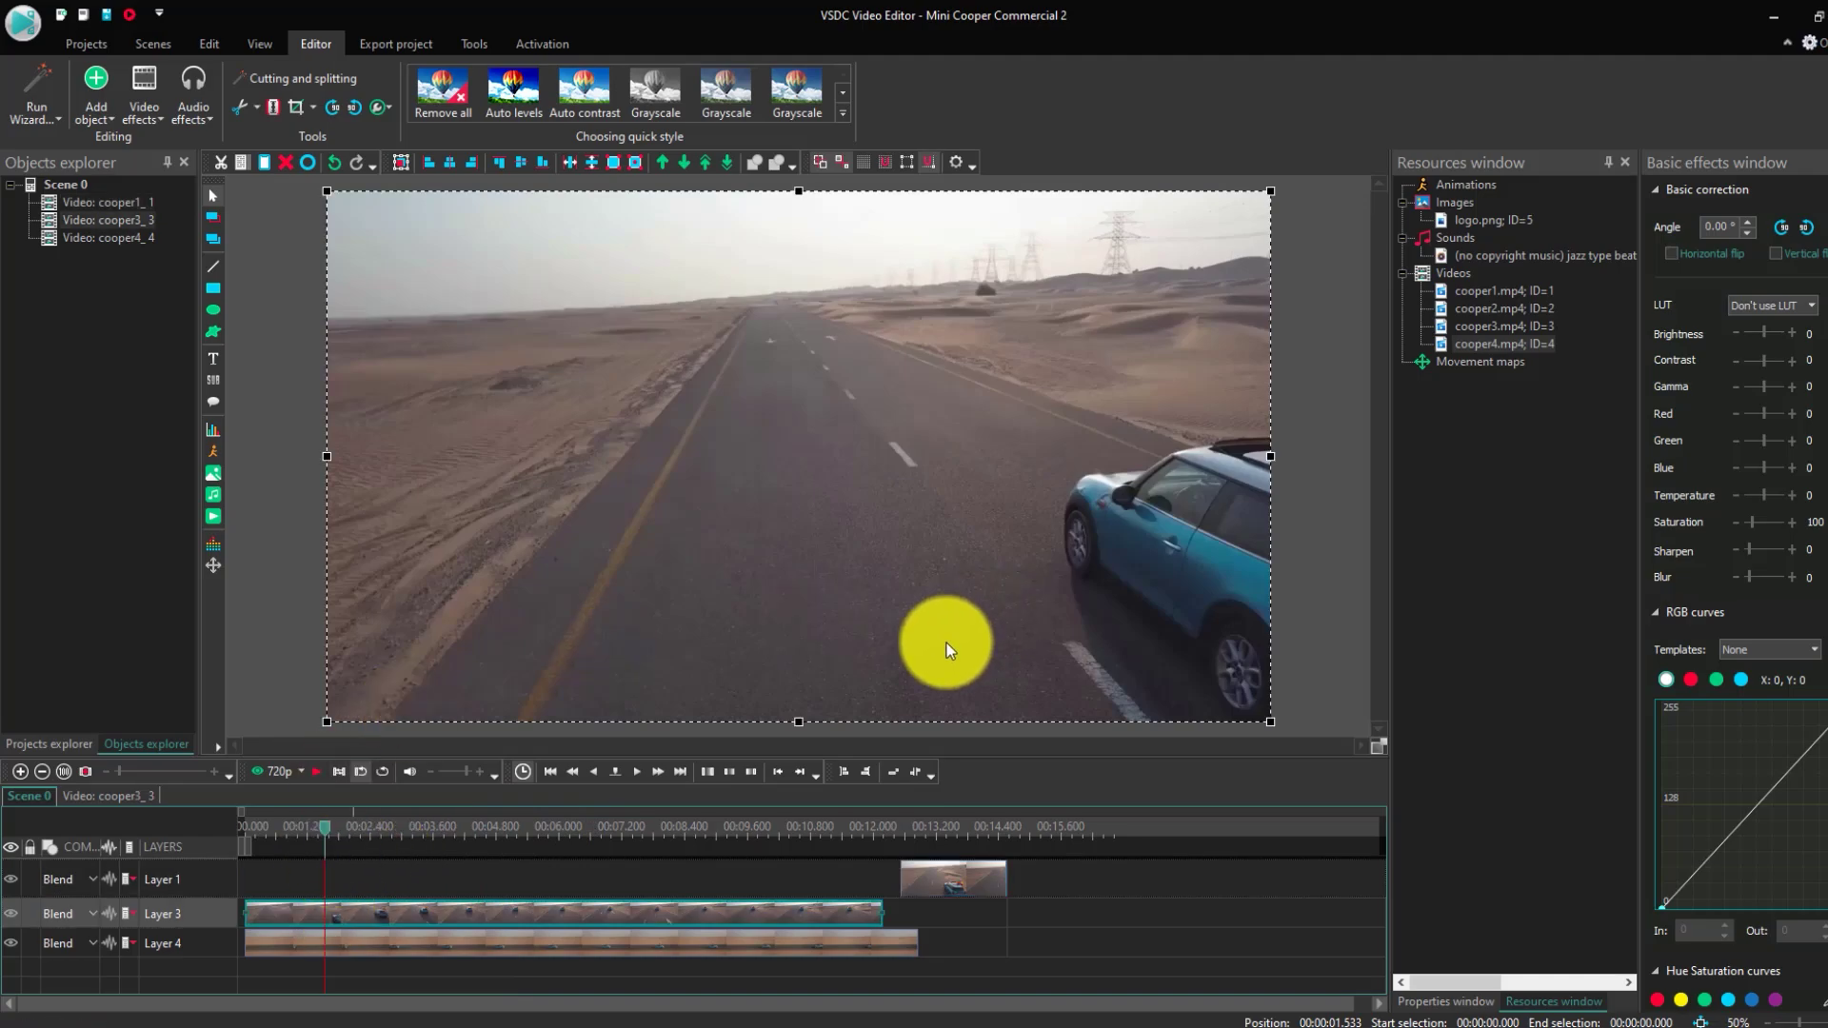
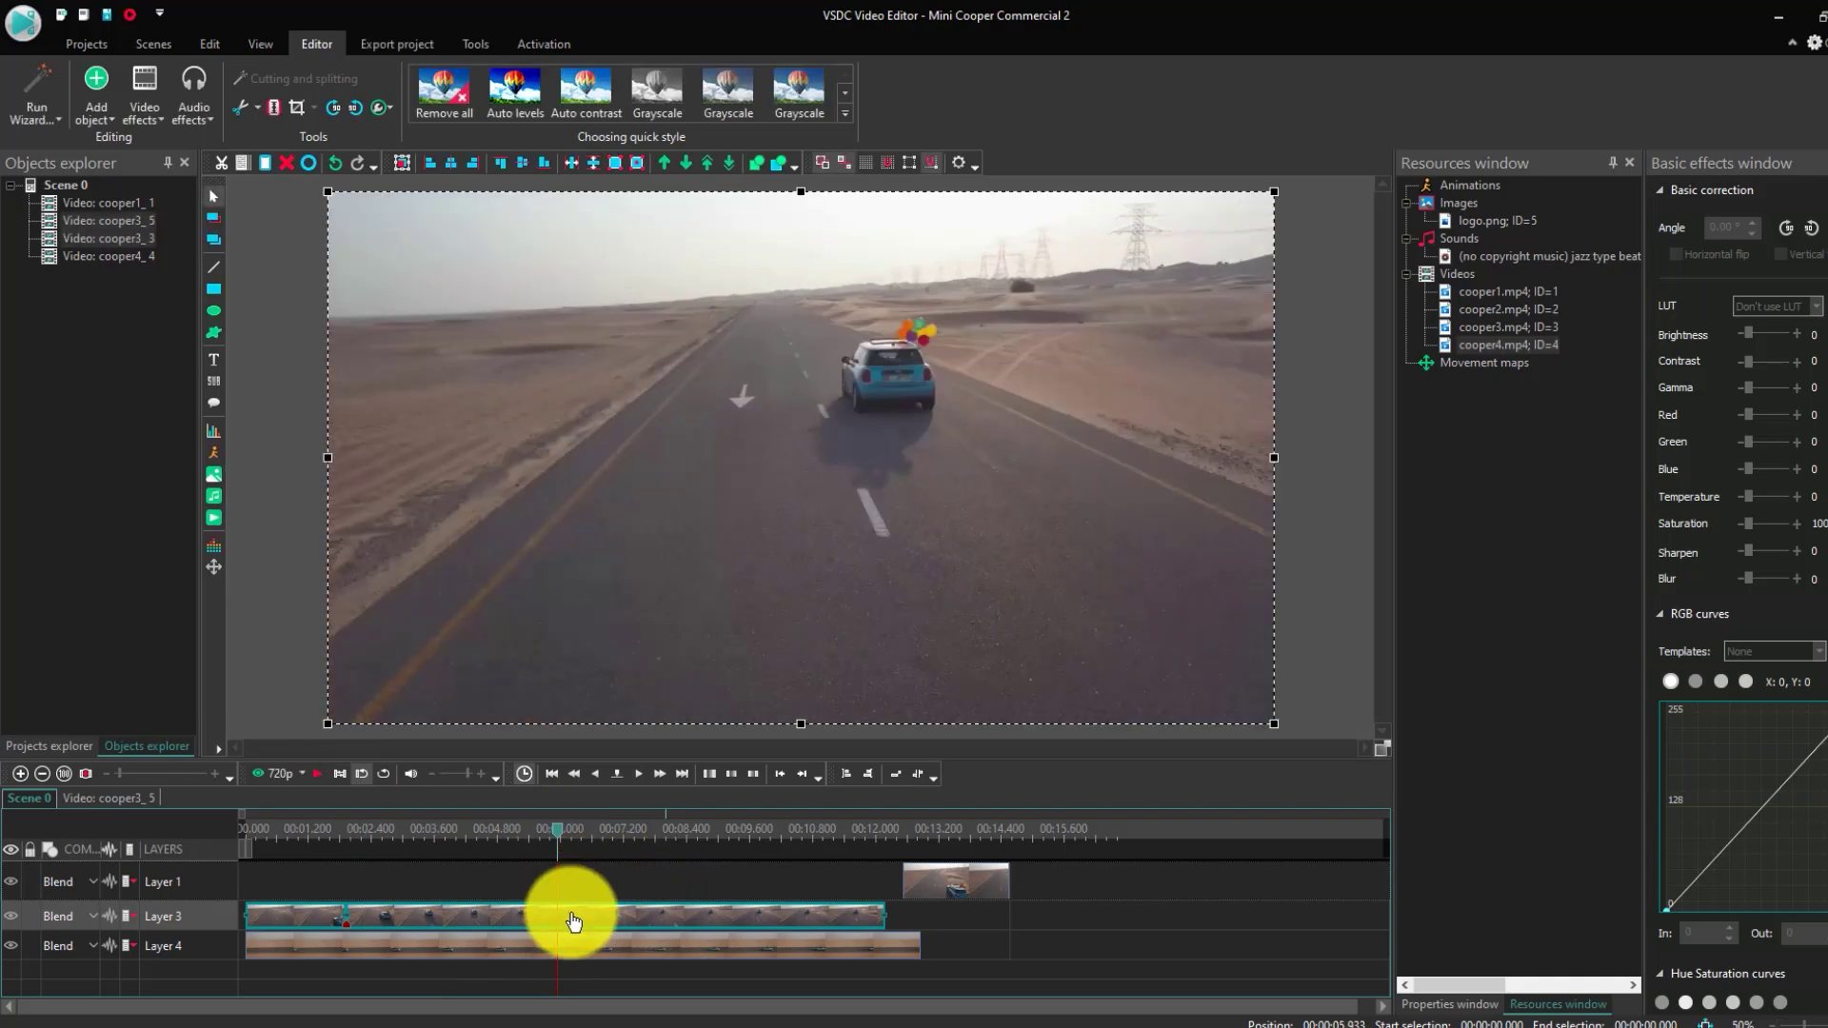
left_click(273, 111)
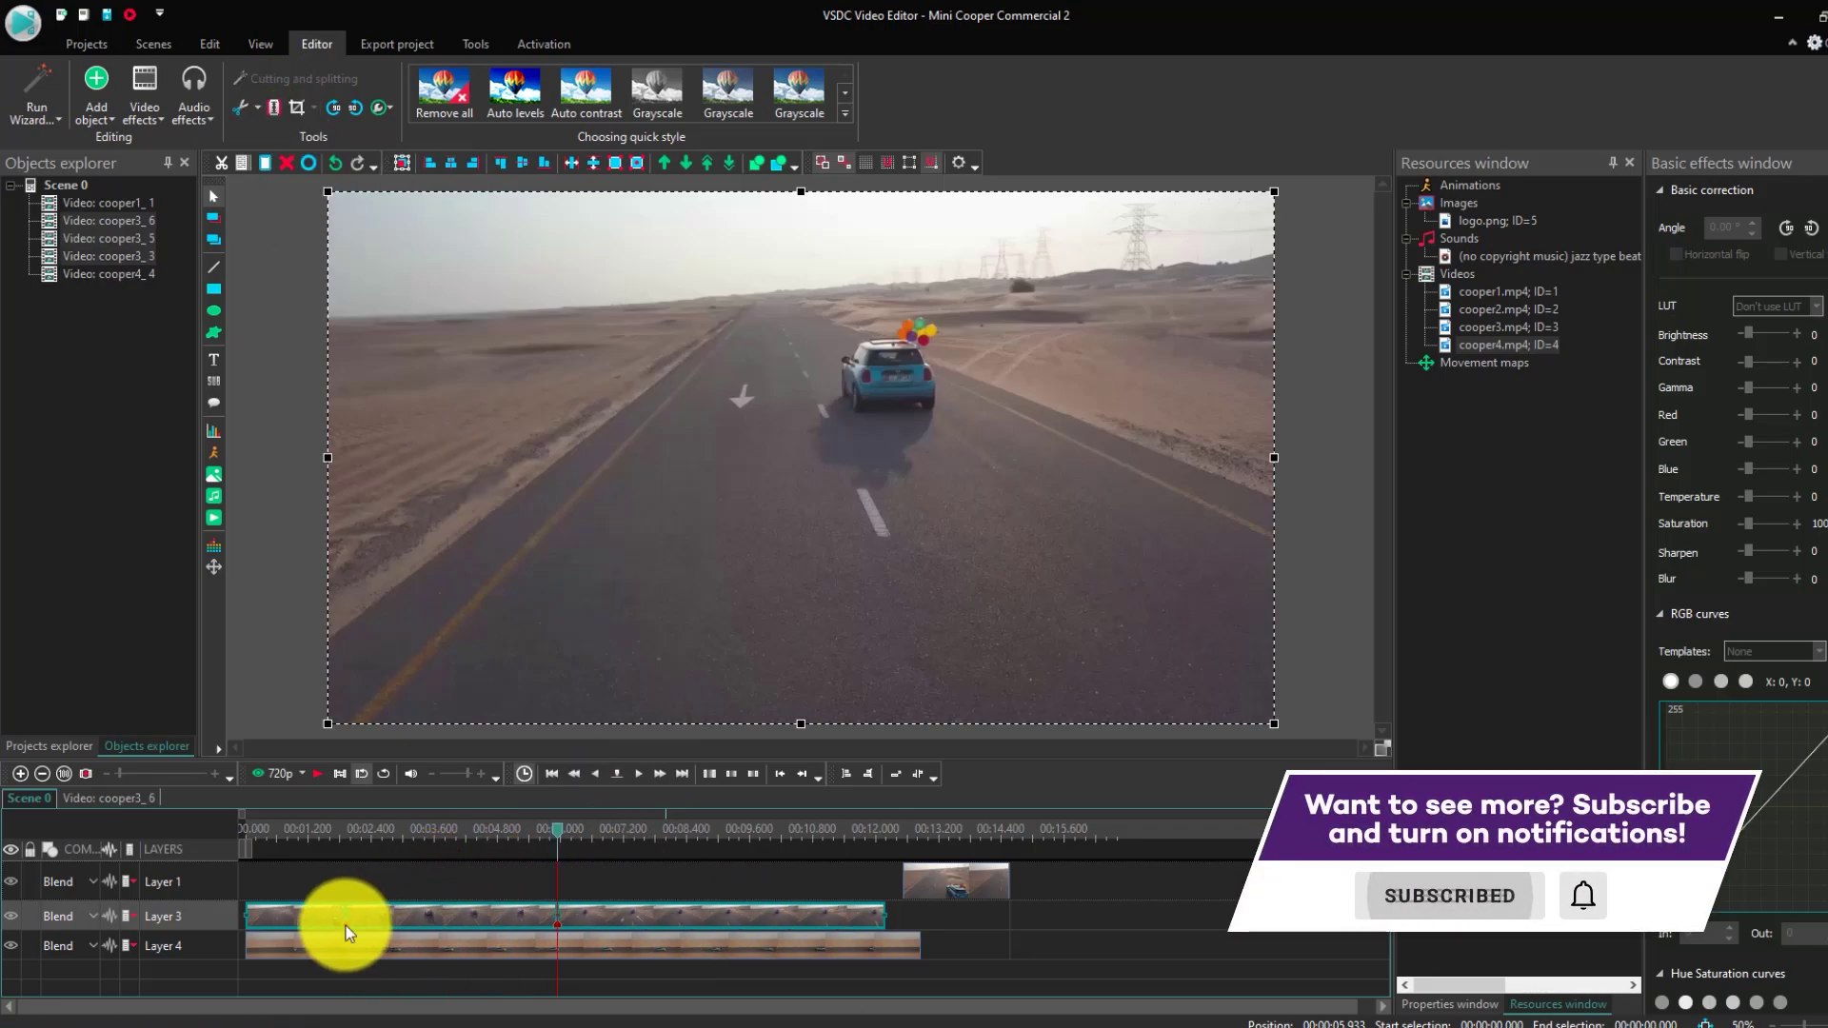
- Delete the first and last pieces of the split cooper3 clip and move the middle piece to Layer 1 before cooper1
left_click(480, 947)
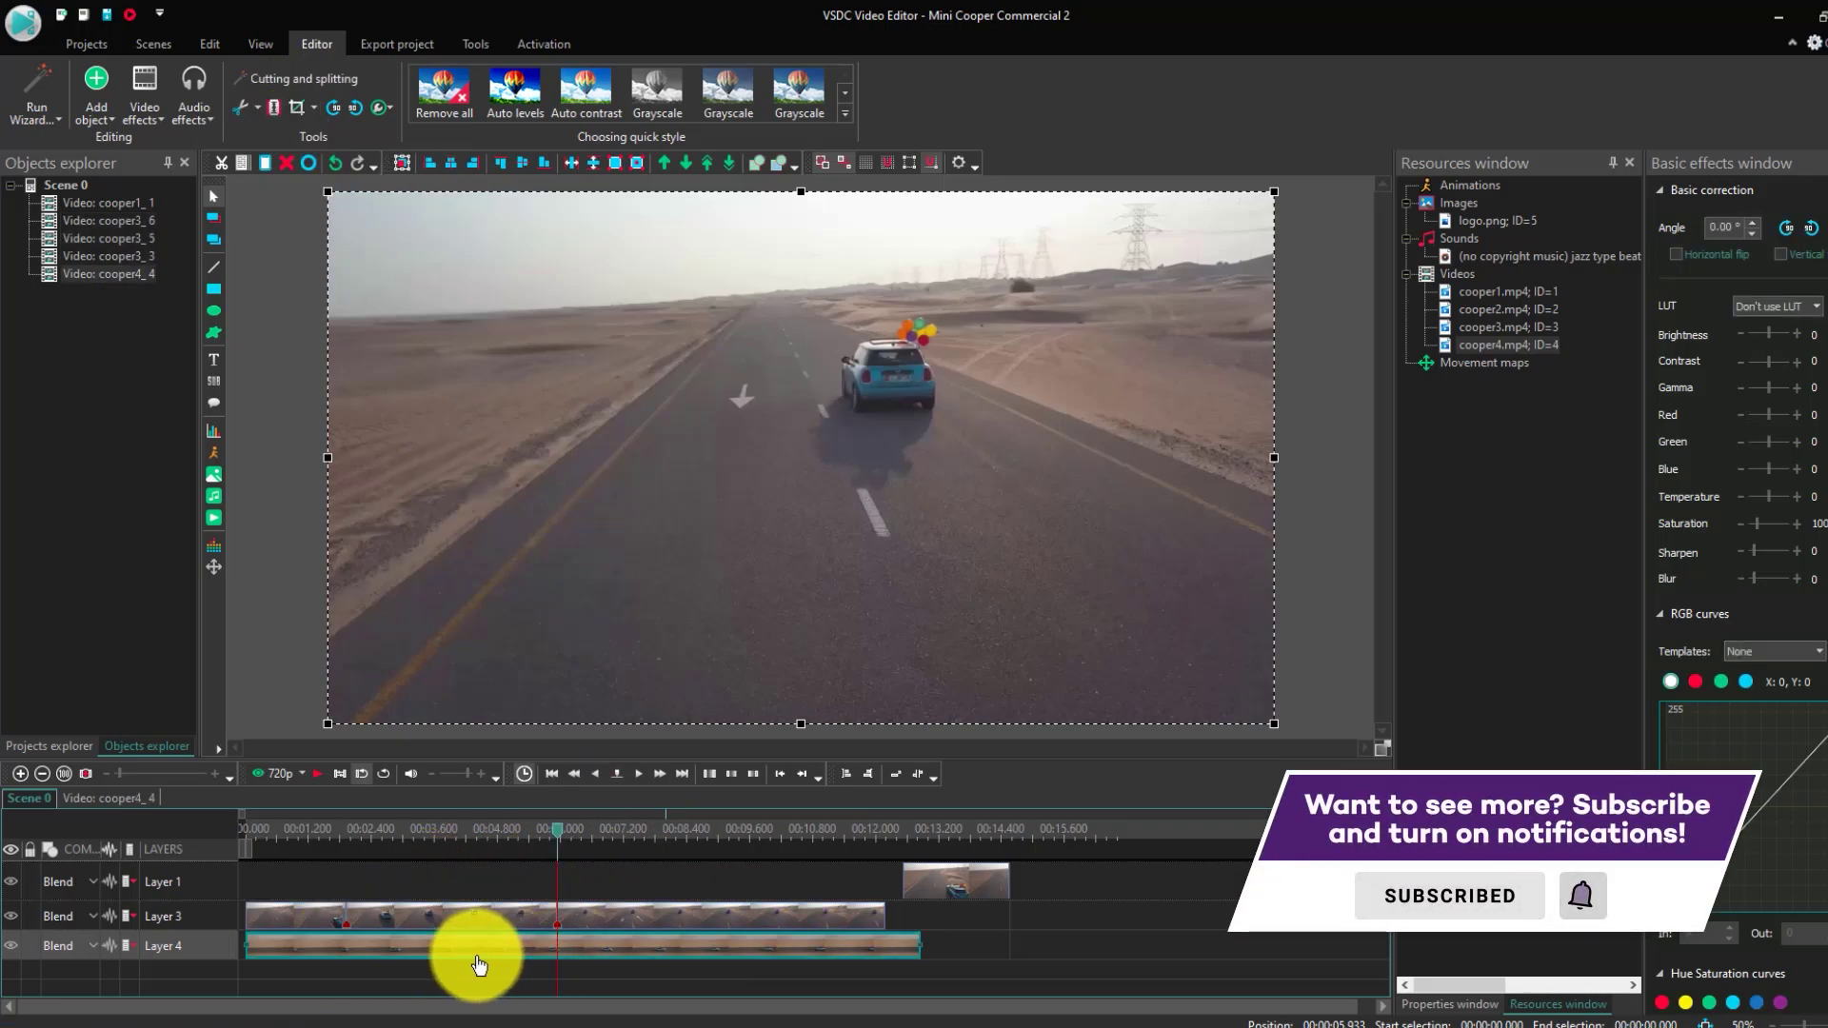
left_click(290, 924)
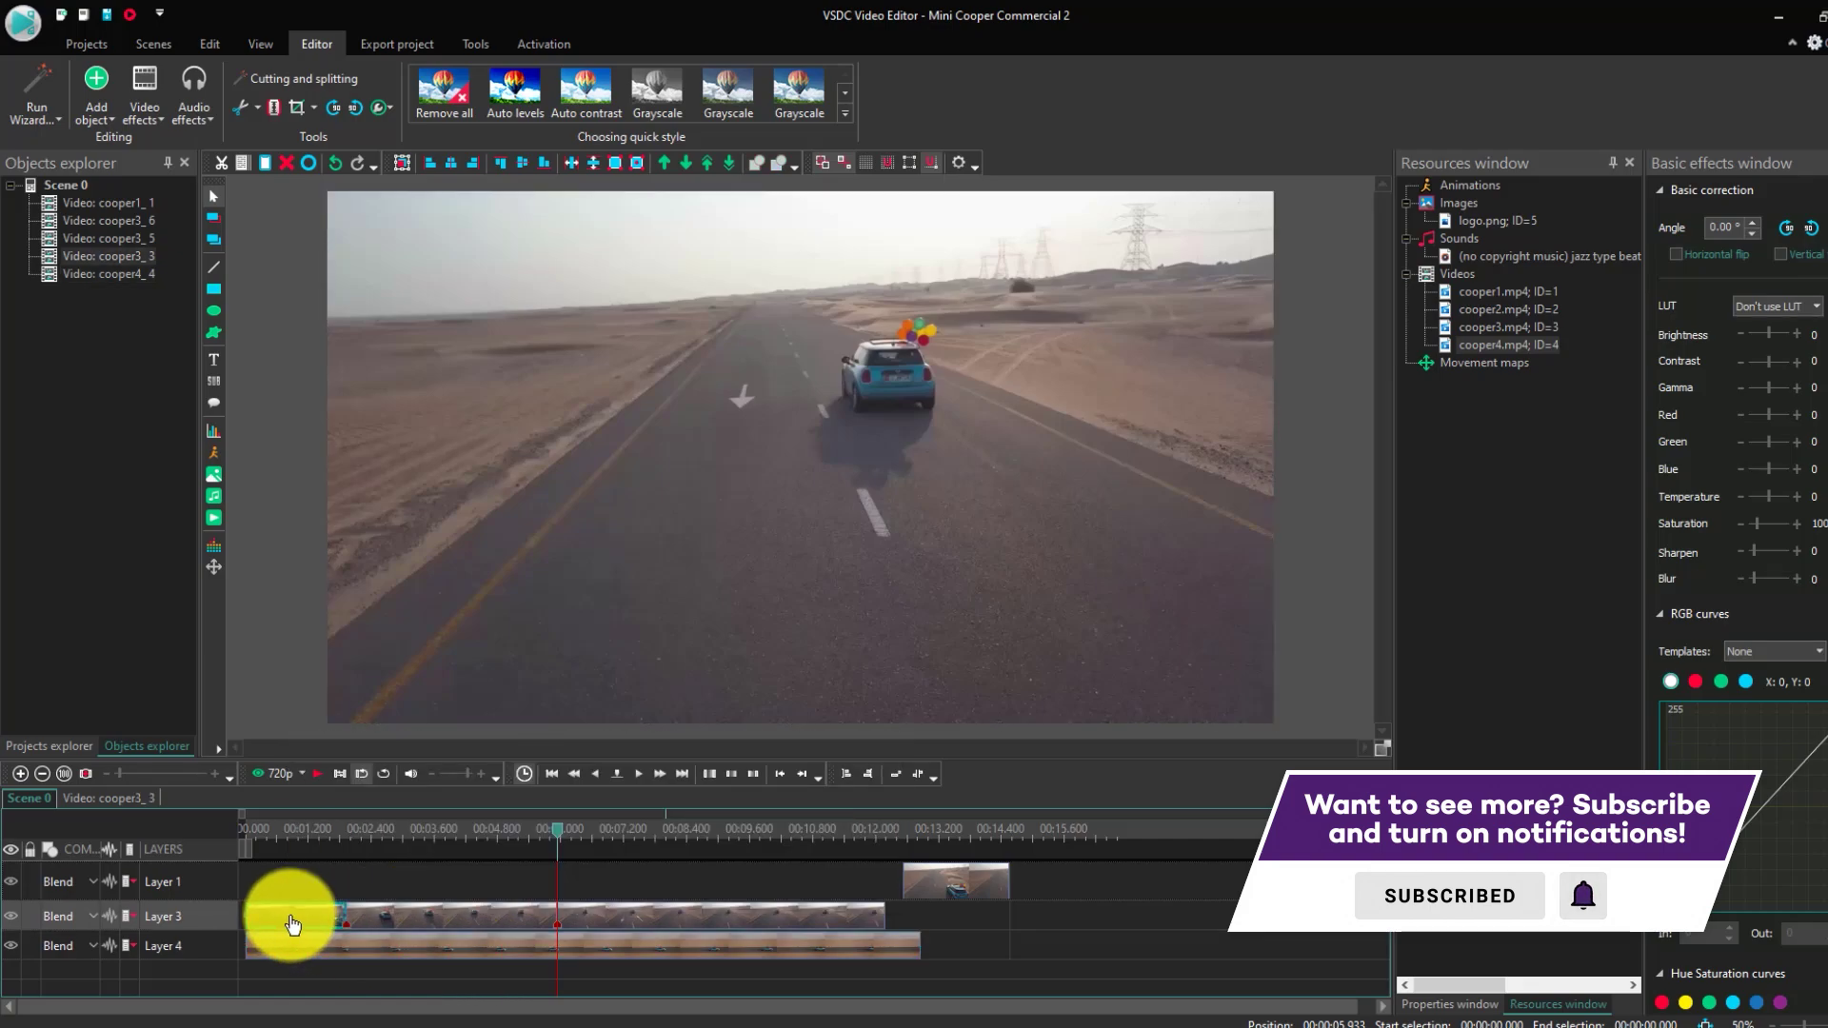
key("Delete")
left_click(595, 914)
key("Delete")
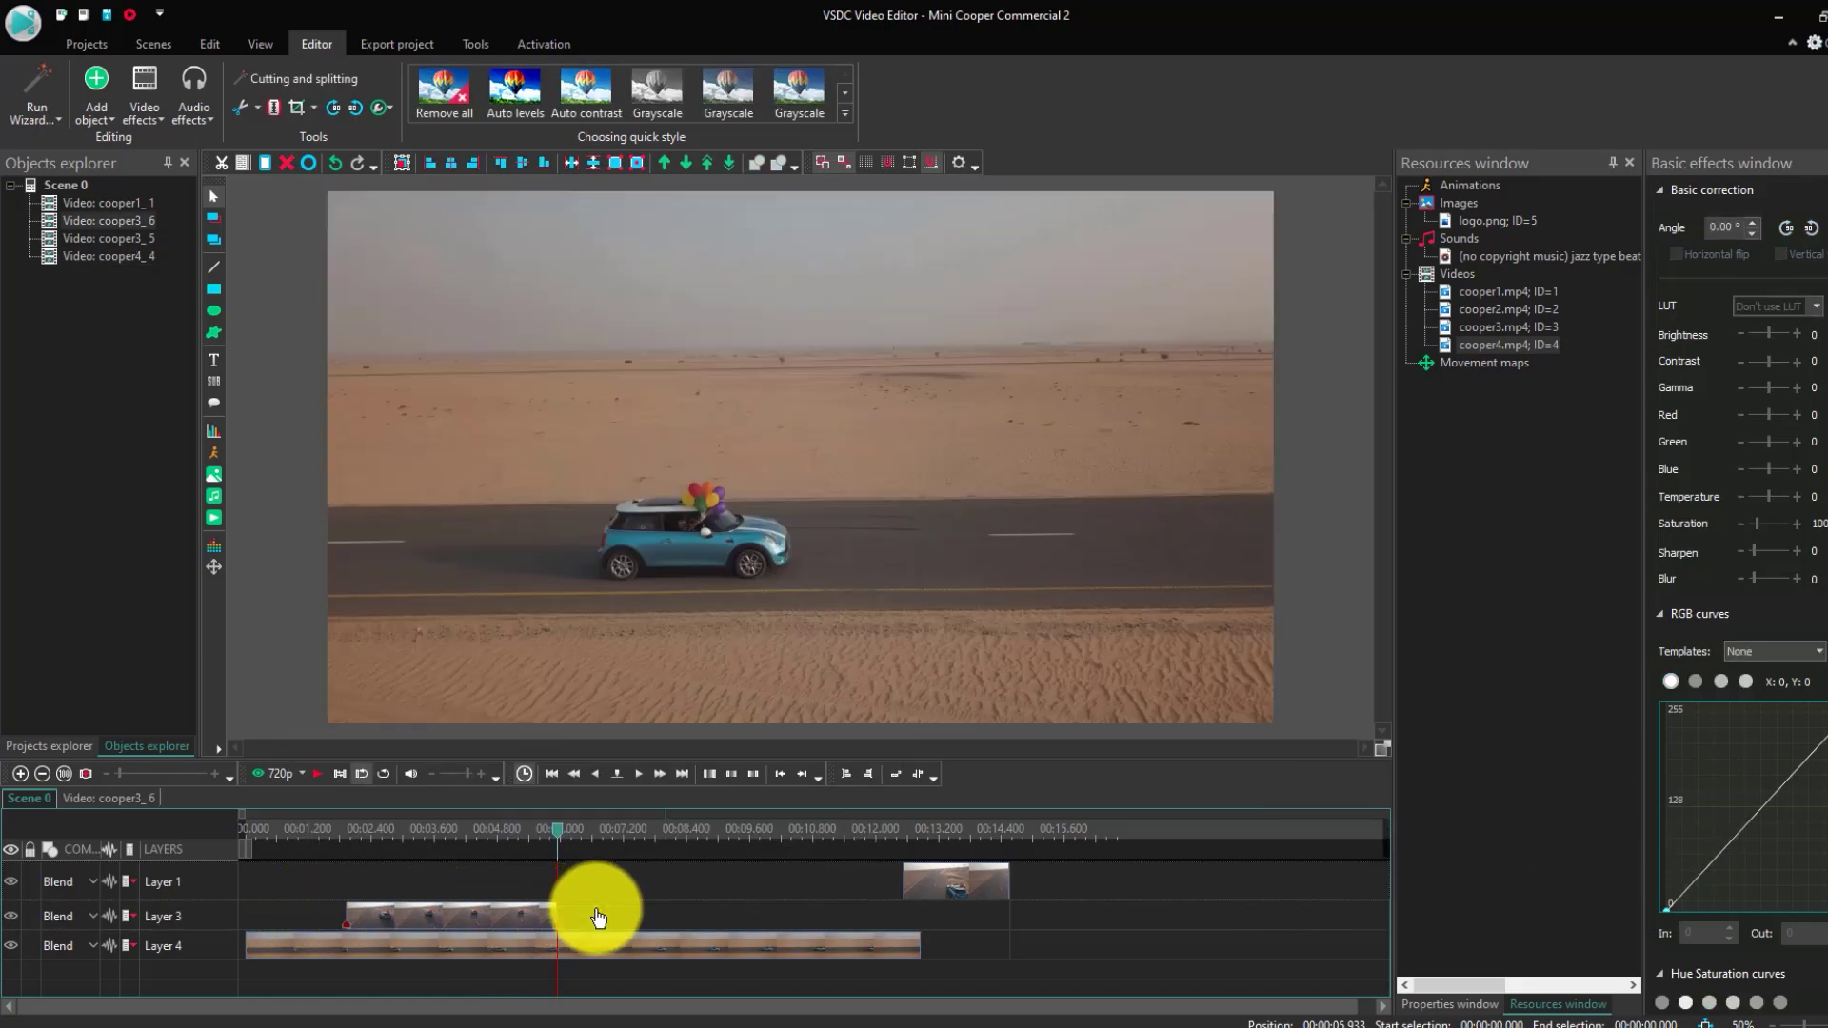
left_click_drag(442, 915, 360, 863)
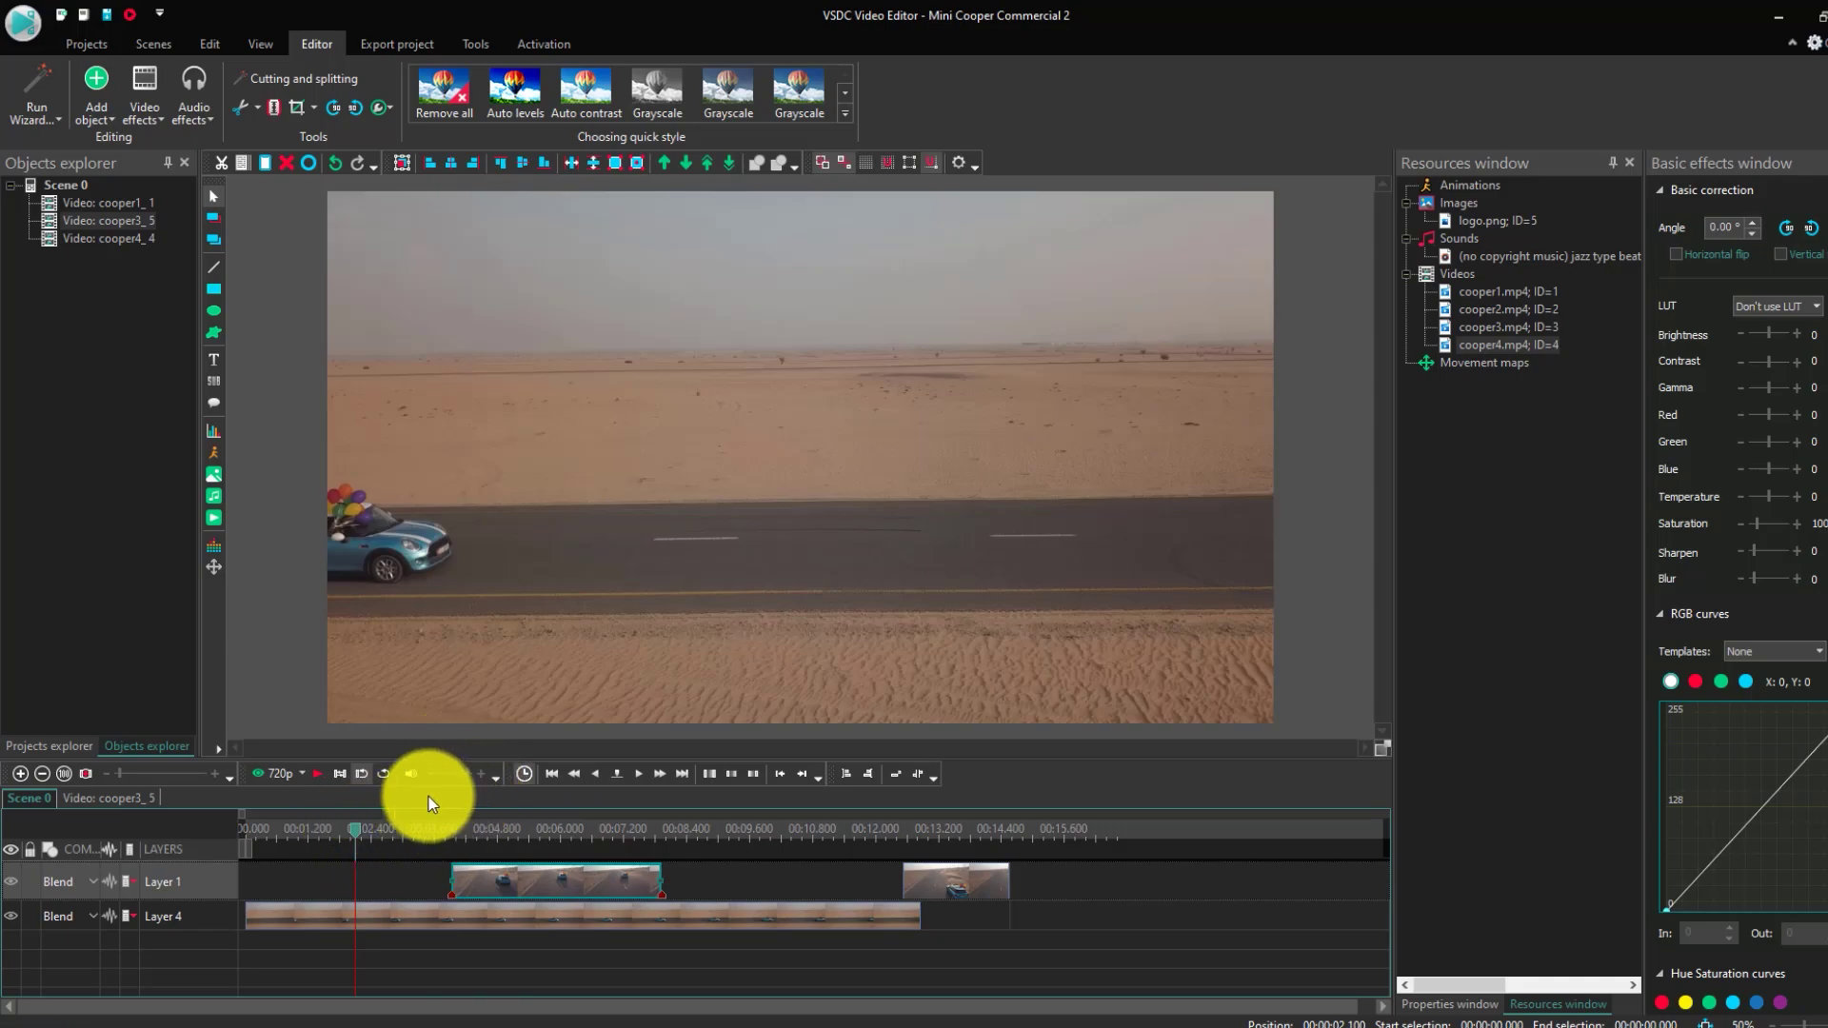
- Preview the cooper4 clip and trim its start to 2.1 seconds and its end to about 10 seconds on the timeline
left_click(320, 772)
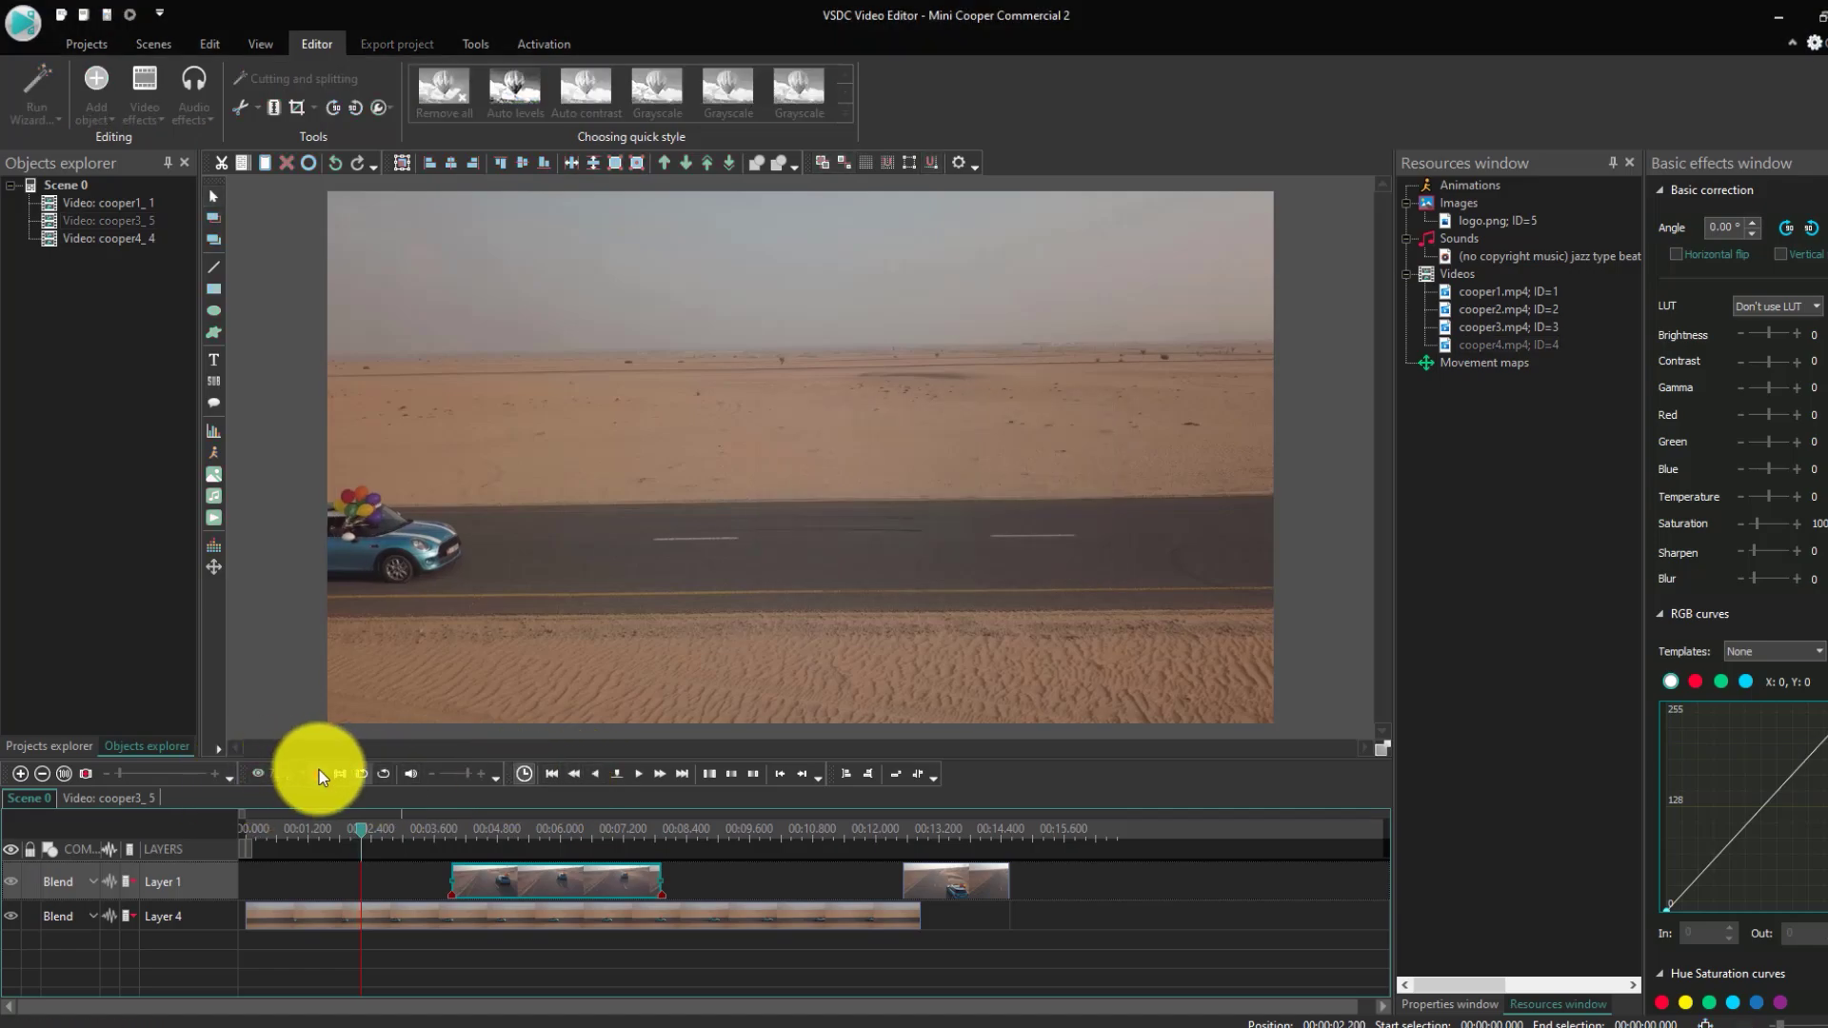
left_click(318, 771)
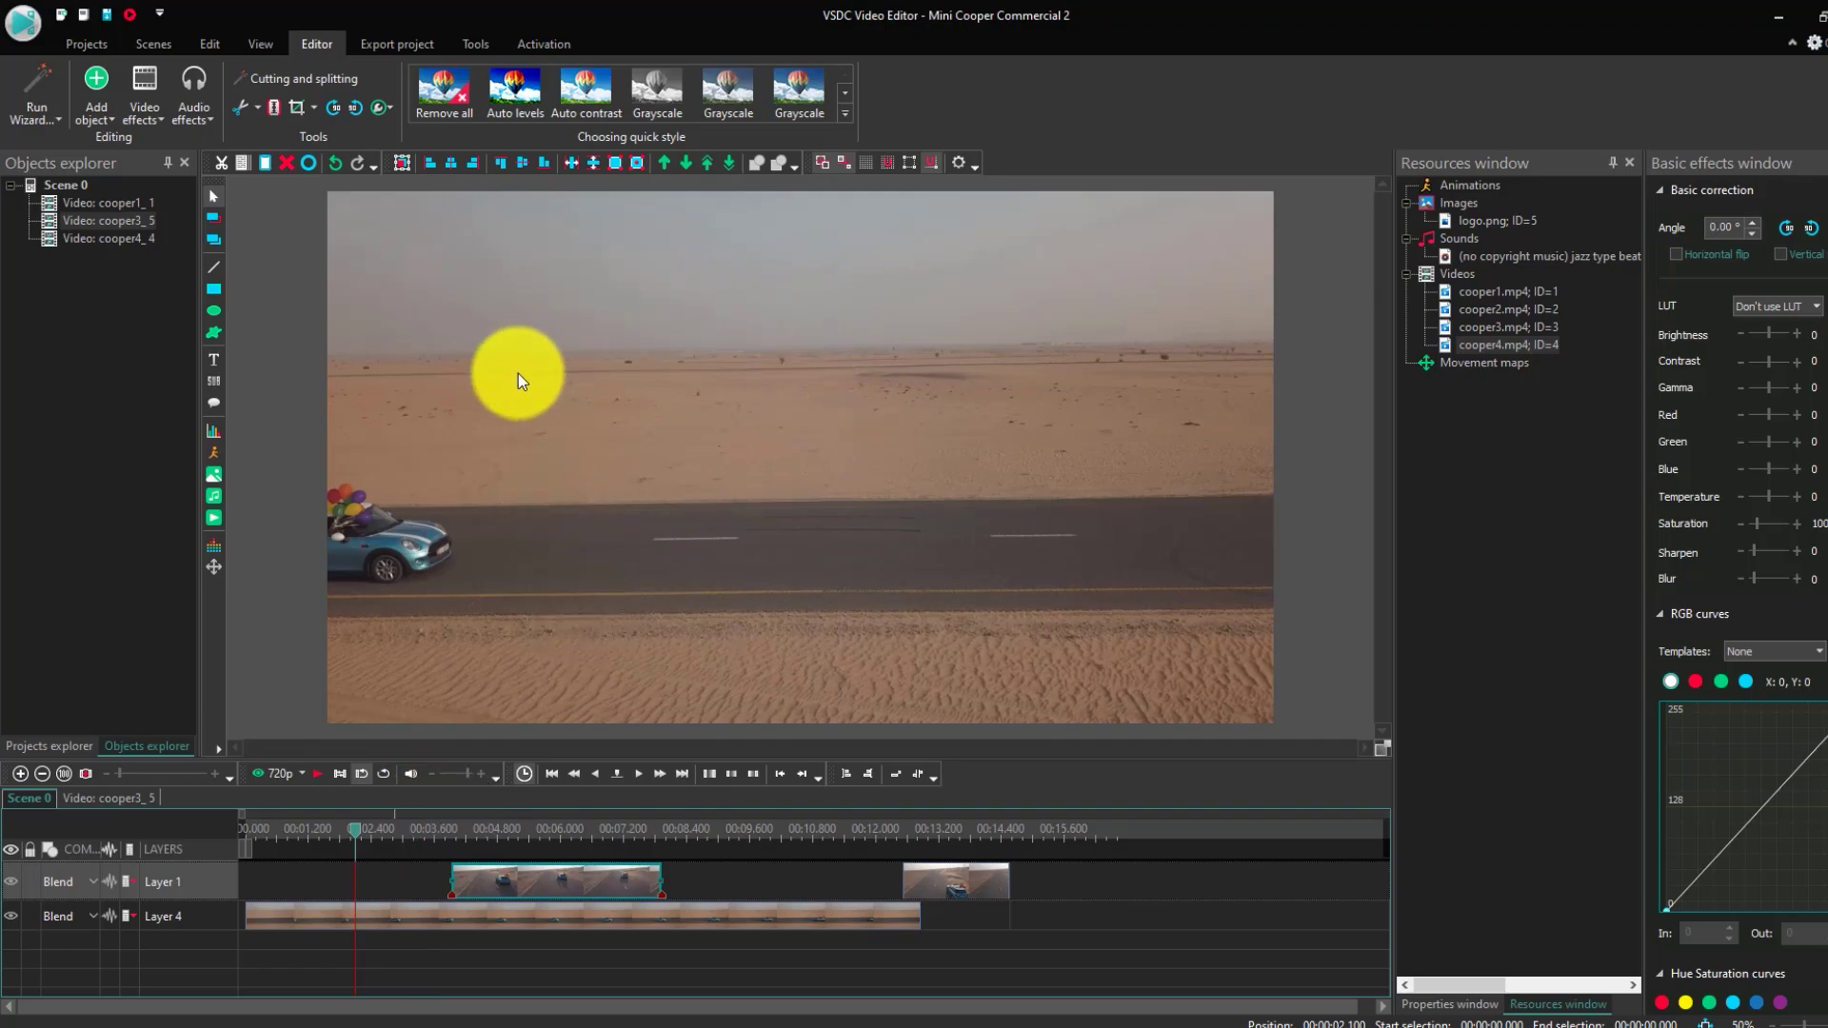
left_click(367, 916)
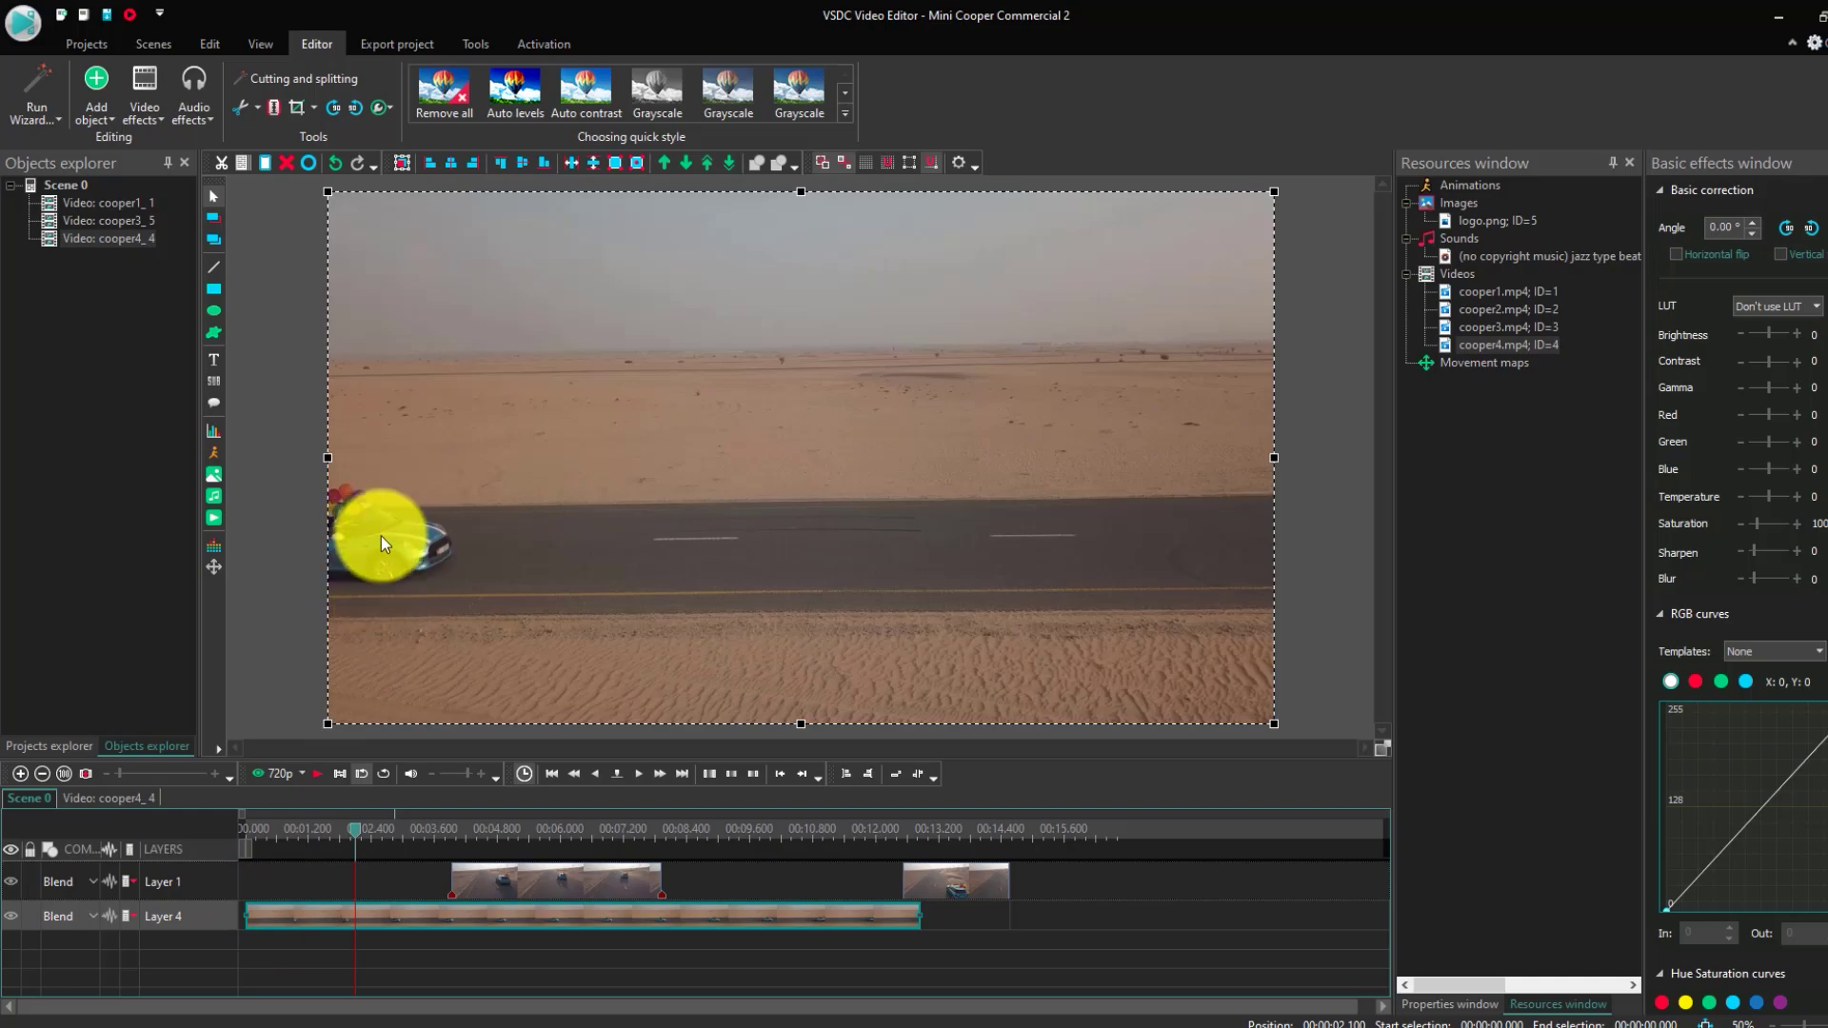
left_click_drag(245, 909, 360, 918)
left_click_drag(366, 828, 792, 861)
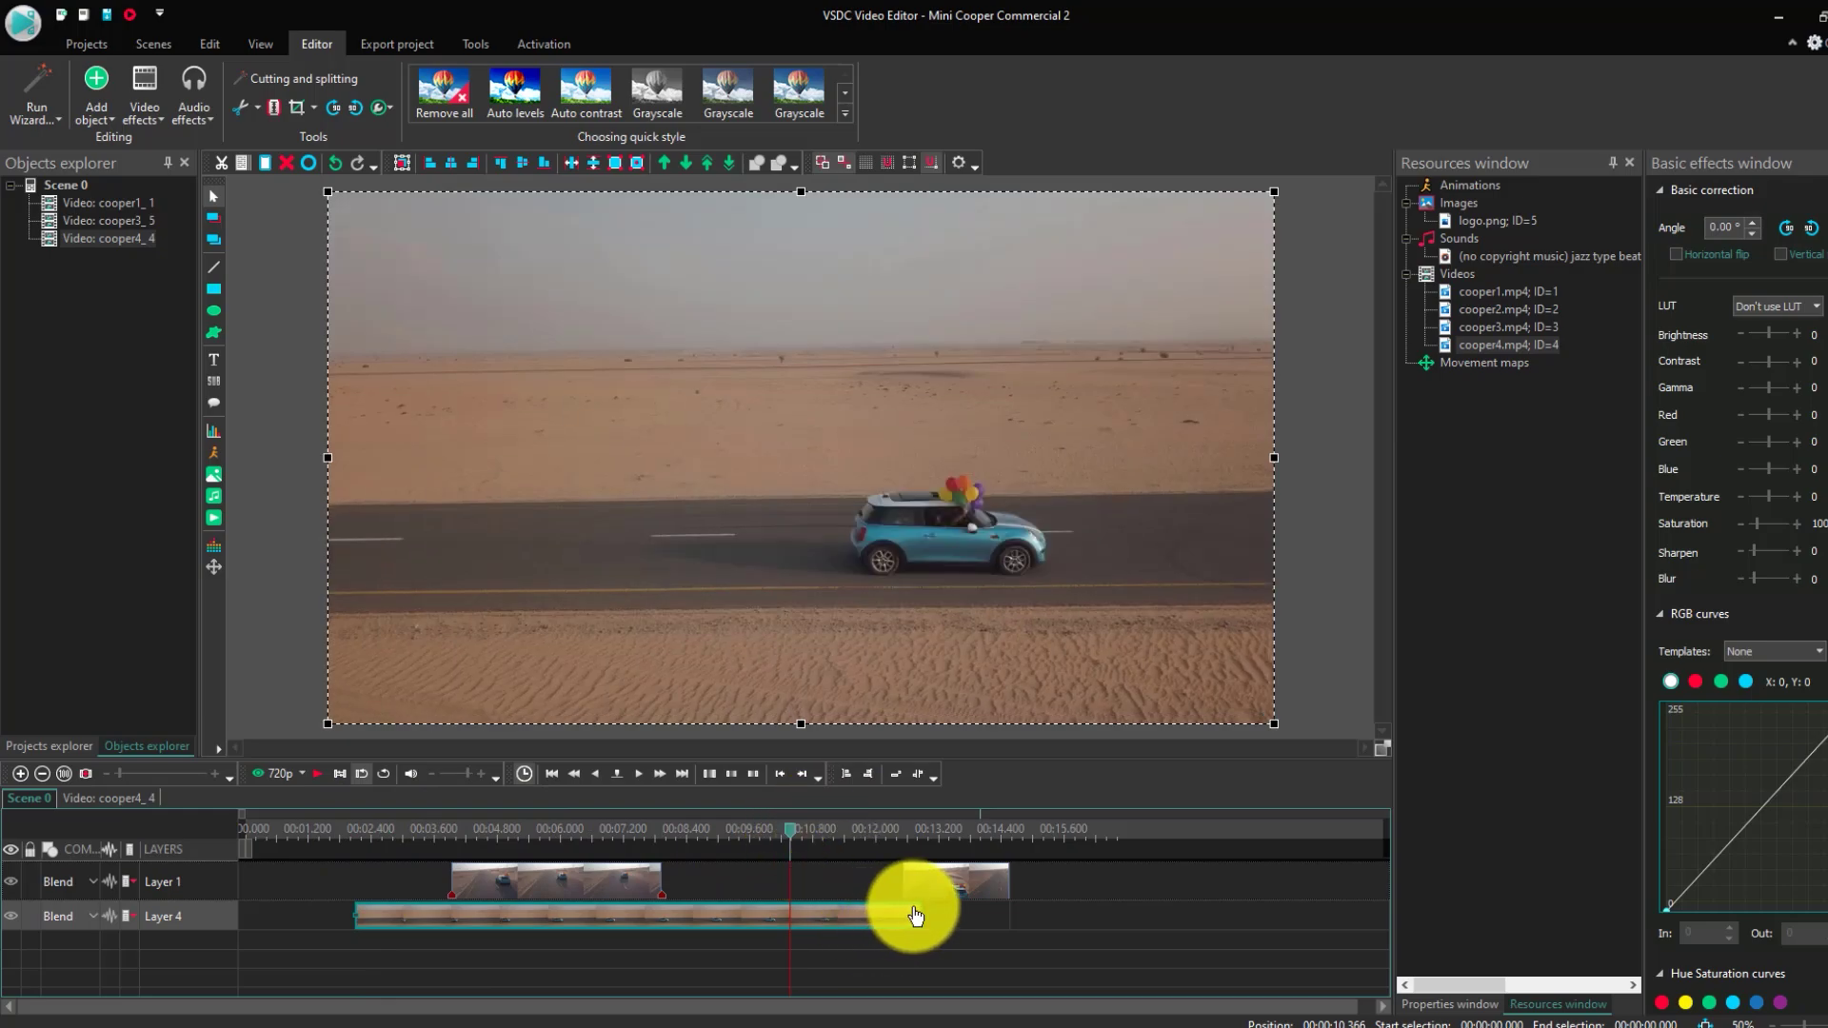
left_click_drag(919, 911, 770, 917)
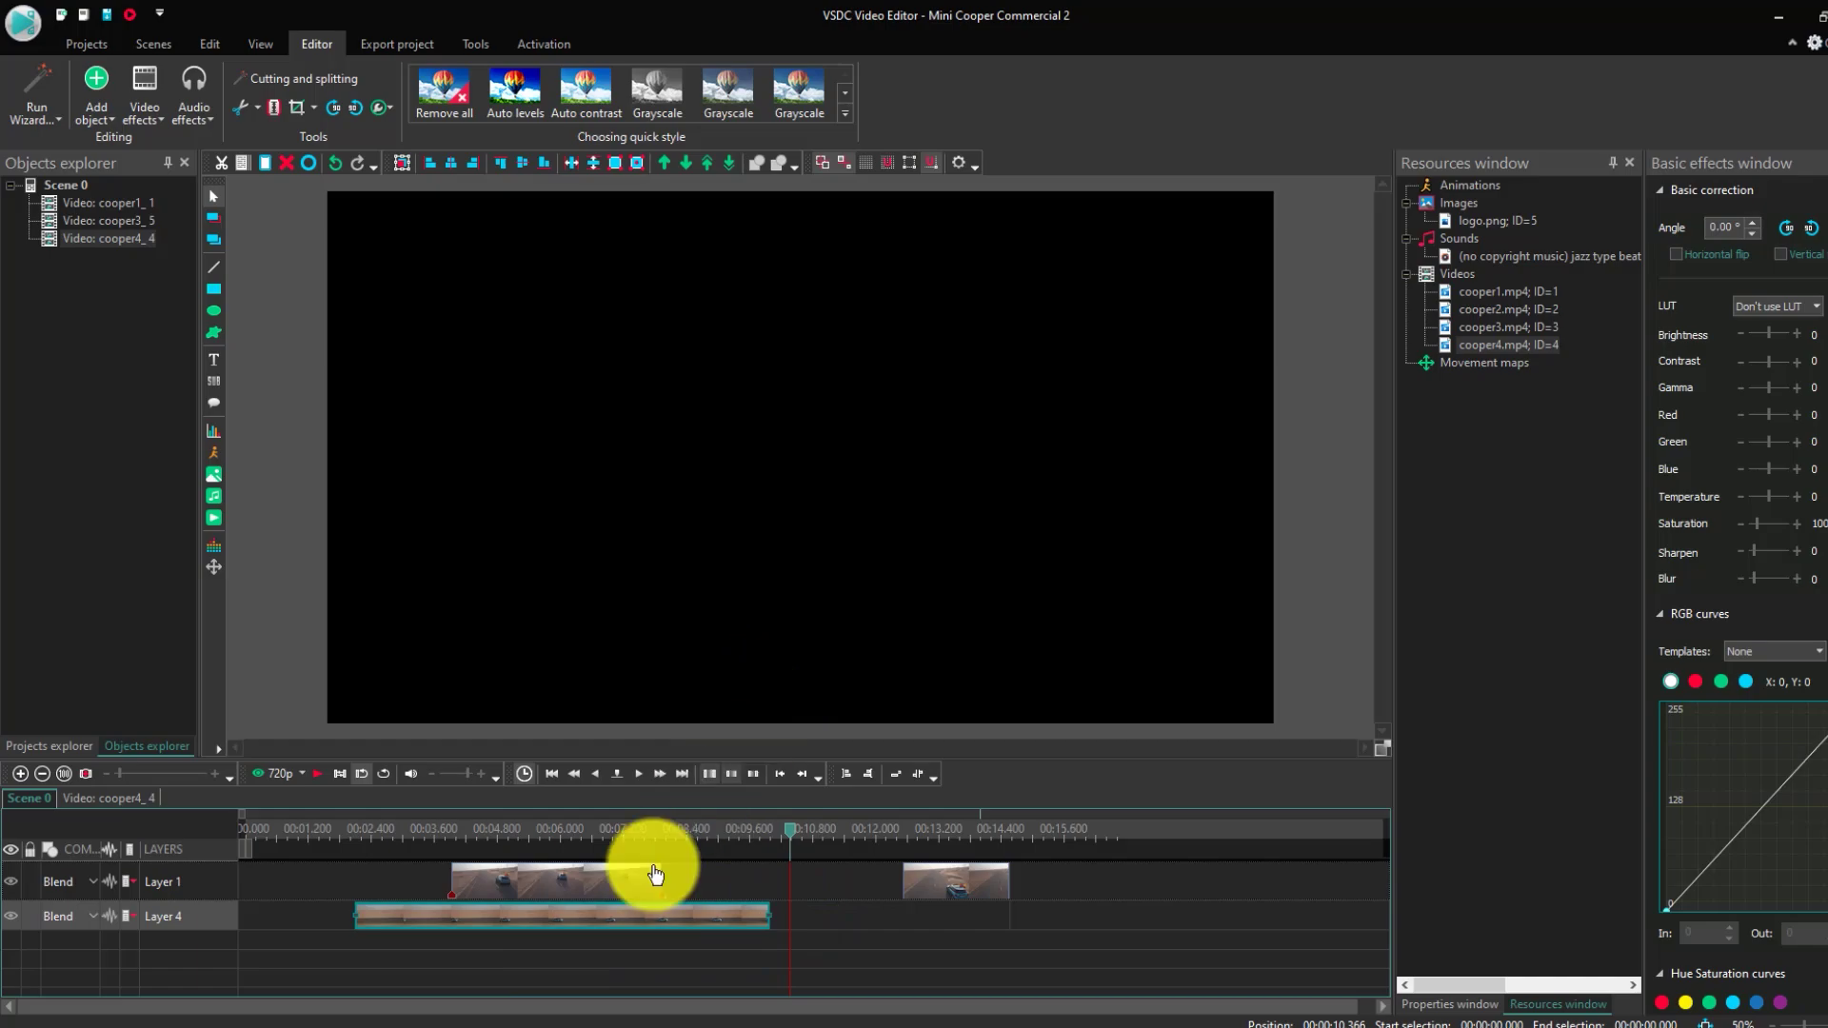
- Arrange the clips end to end on Layer 1, with cooper3 at the start, followed by cooper4 and cooper1
left_click(497, 880)
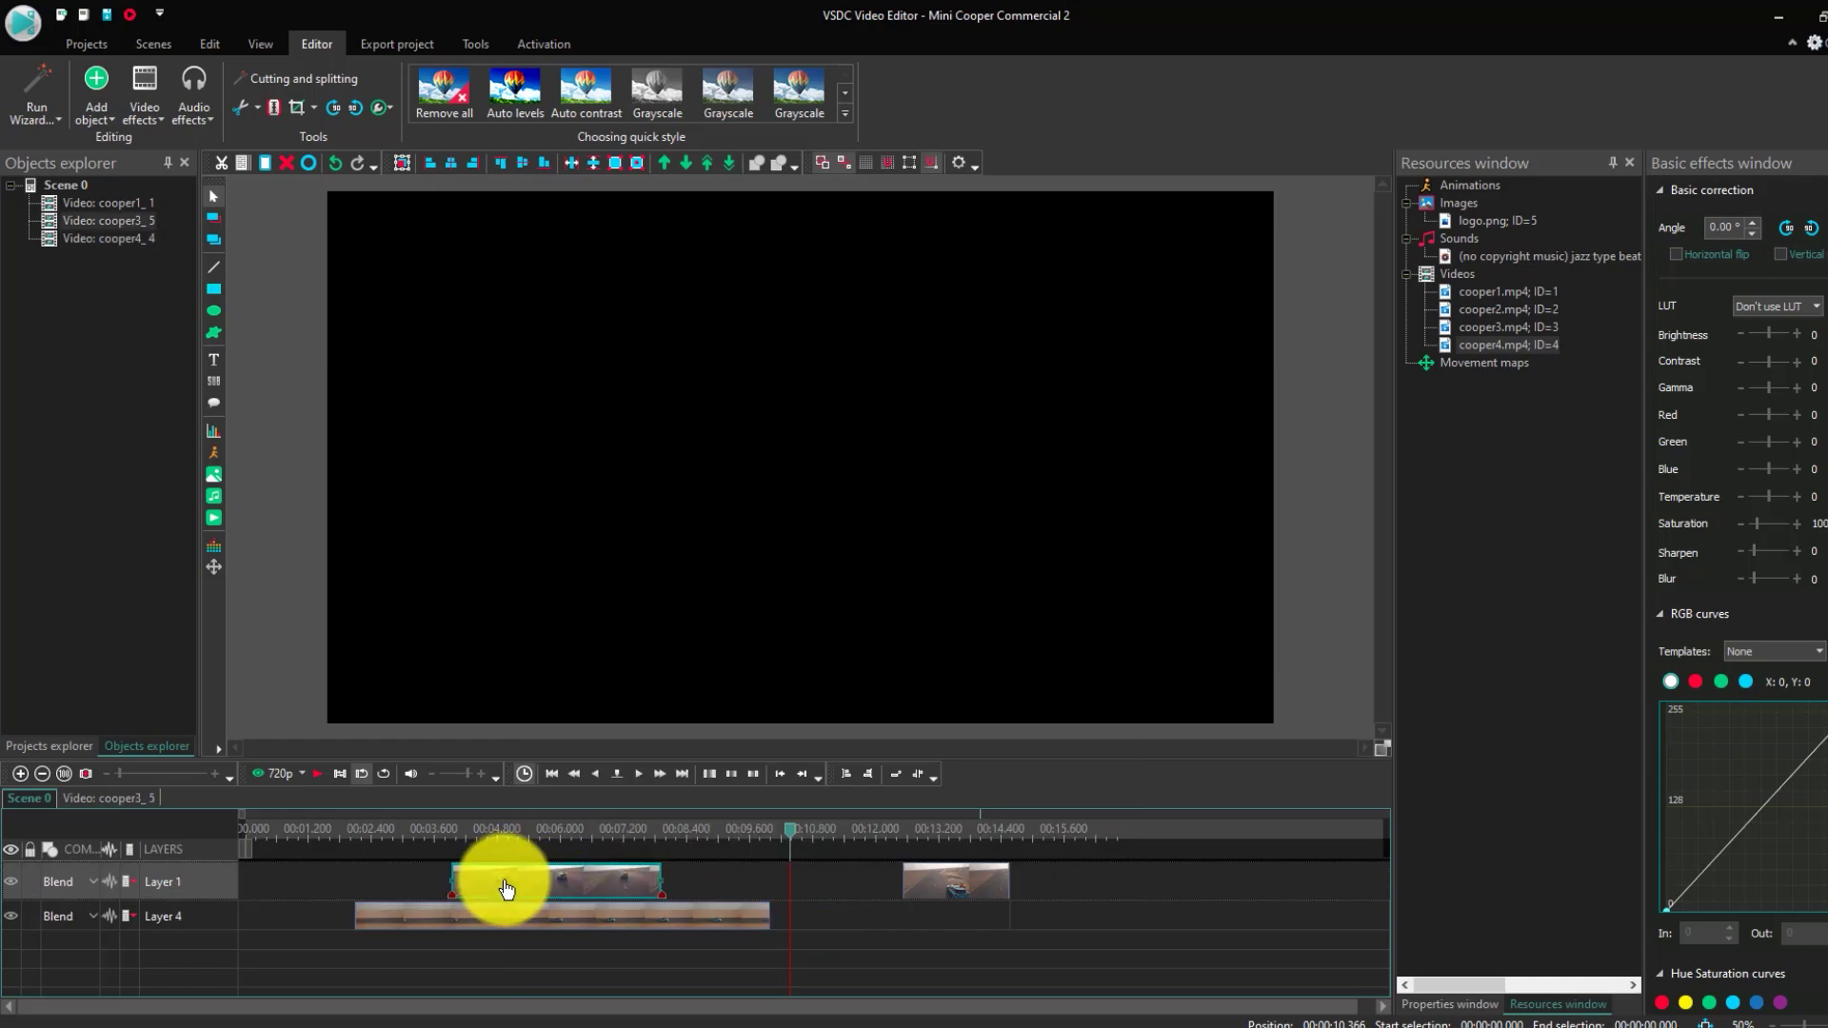
left_click_drag(584, 880, 327, 877)
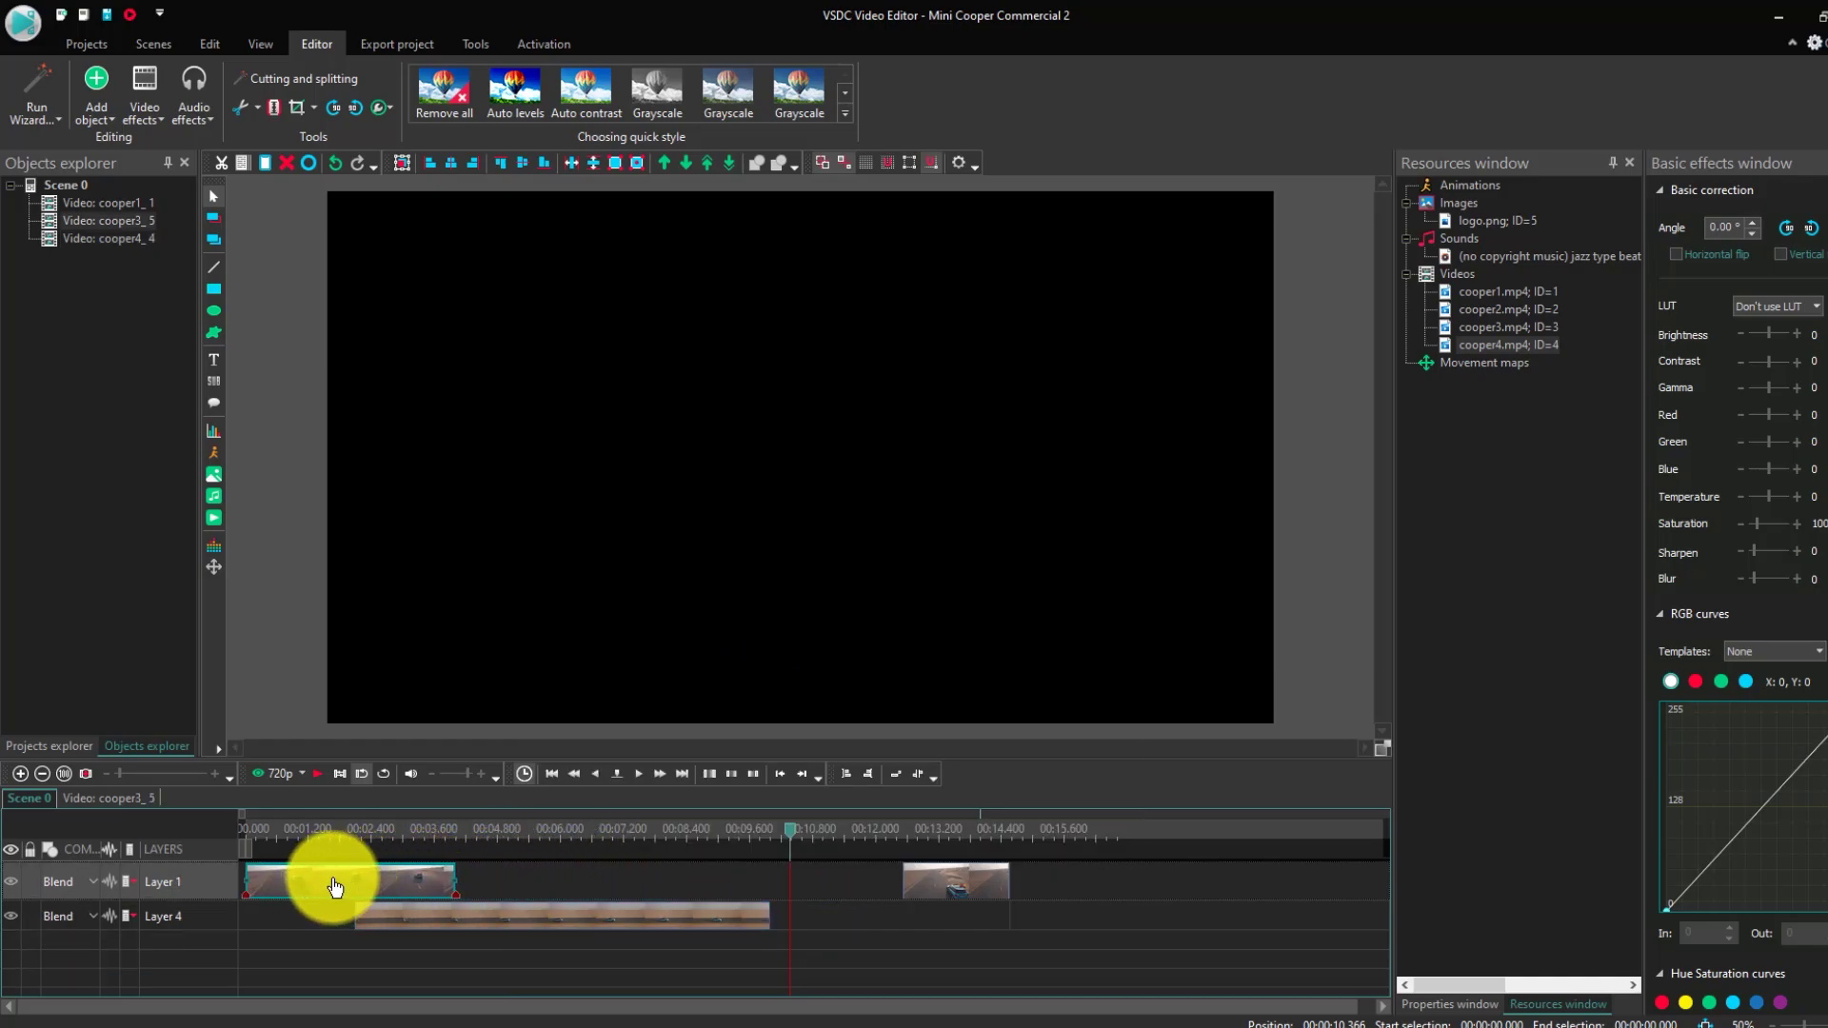
left_click_drag(556, 922, 580, 893)
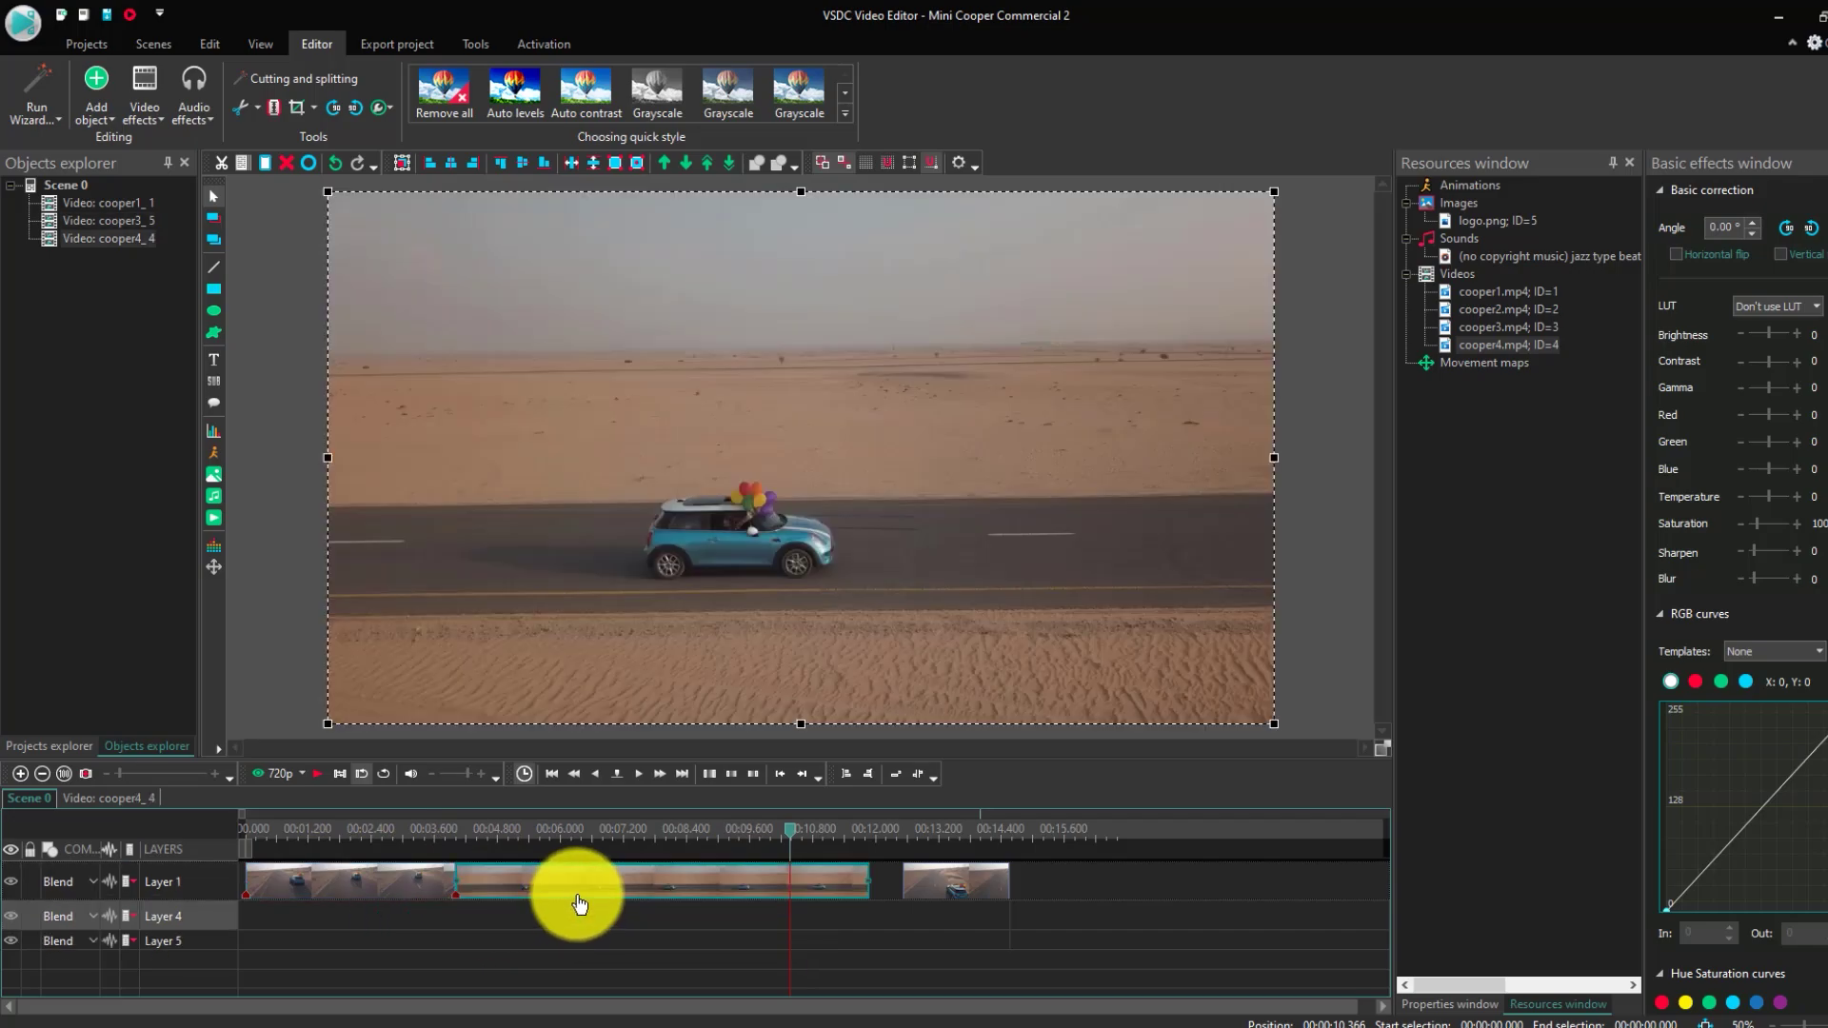
left_click_drag(947, 886, 915, 889)
mouse_move(909, 891)
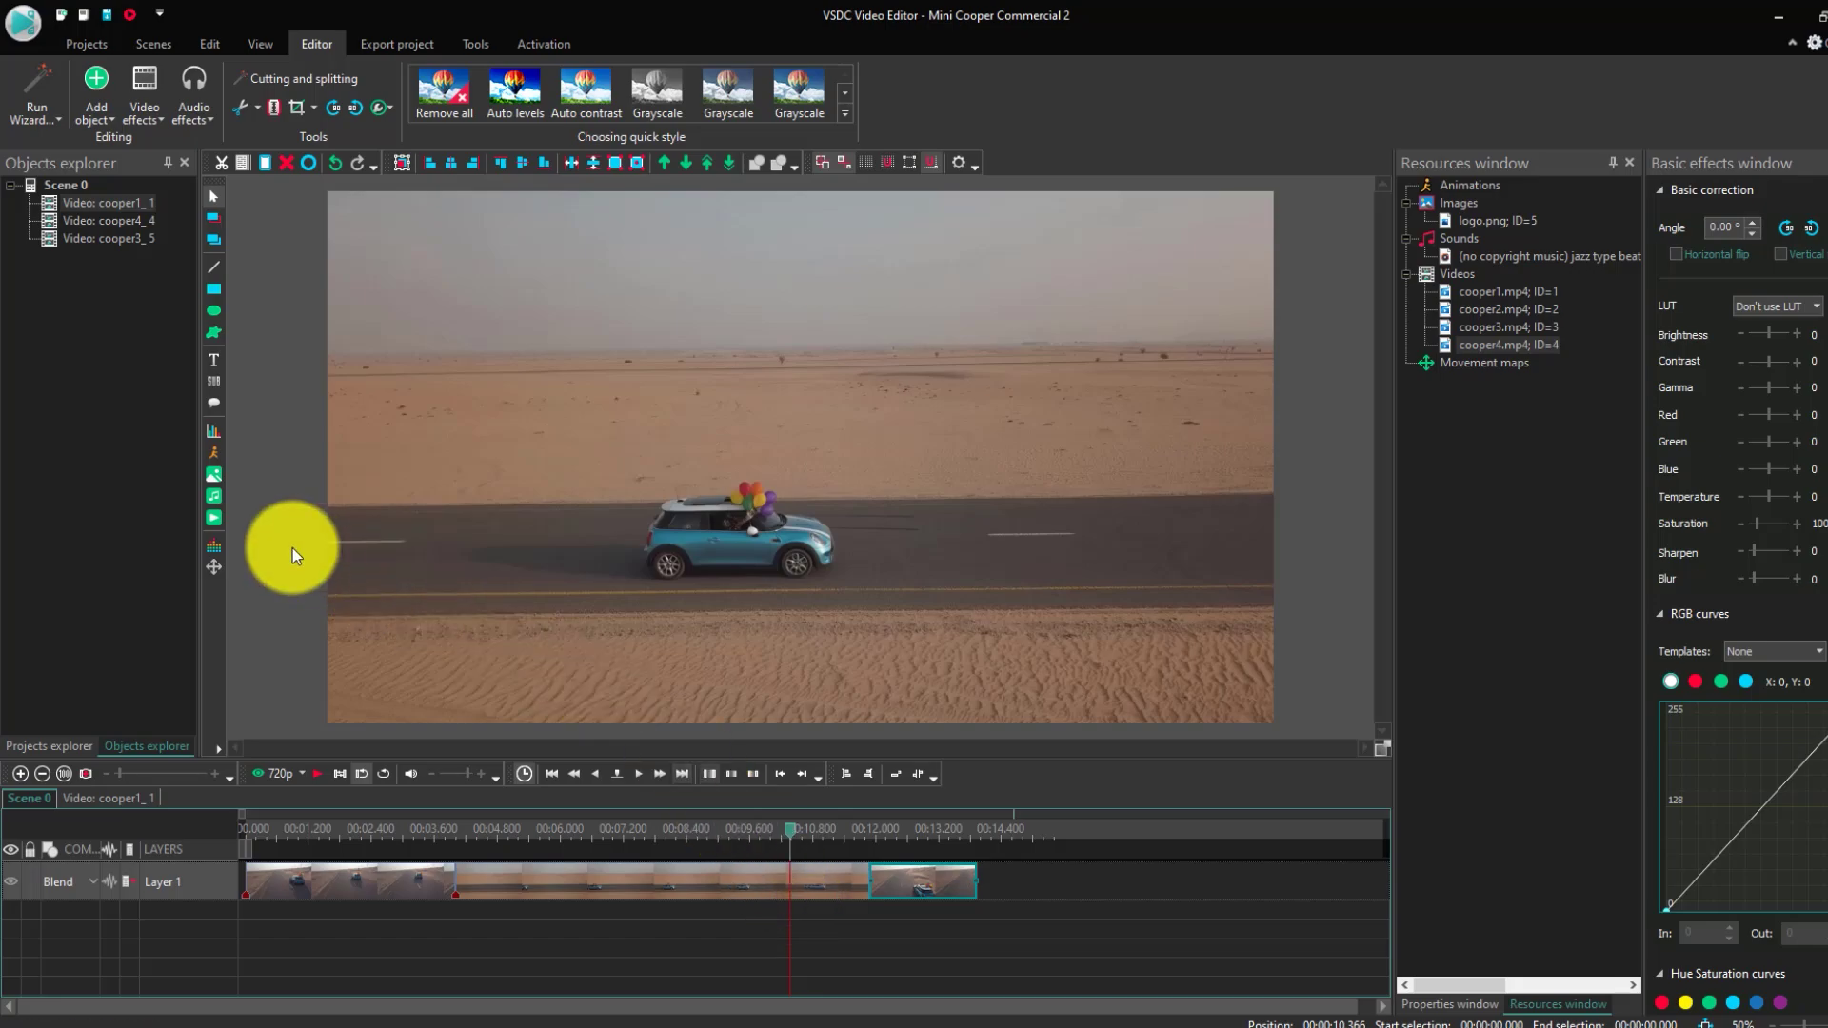
- Play back the cooper4 clip, set its speed to 320%, and preview the faster clip
left_click(463, 828)
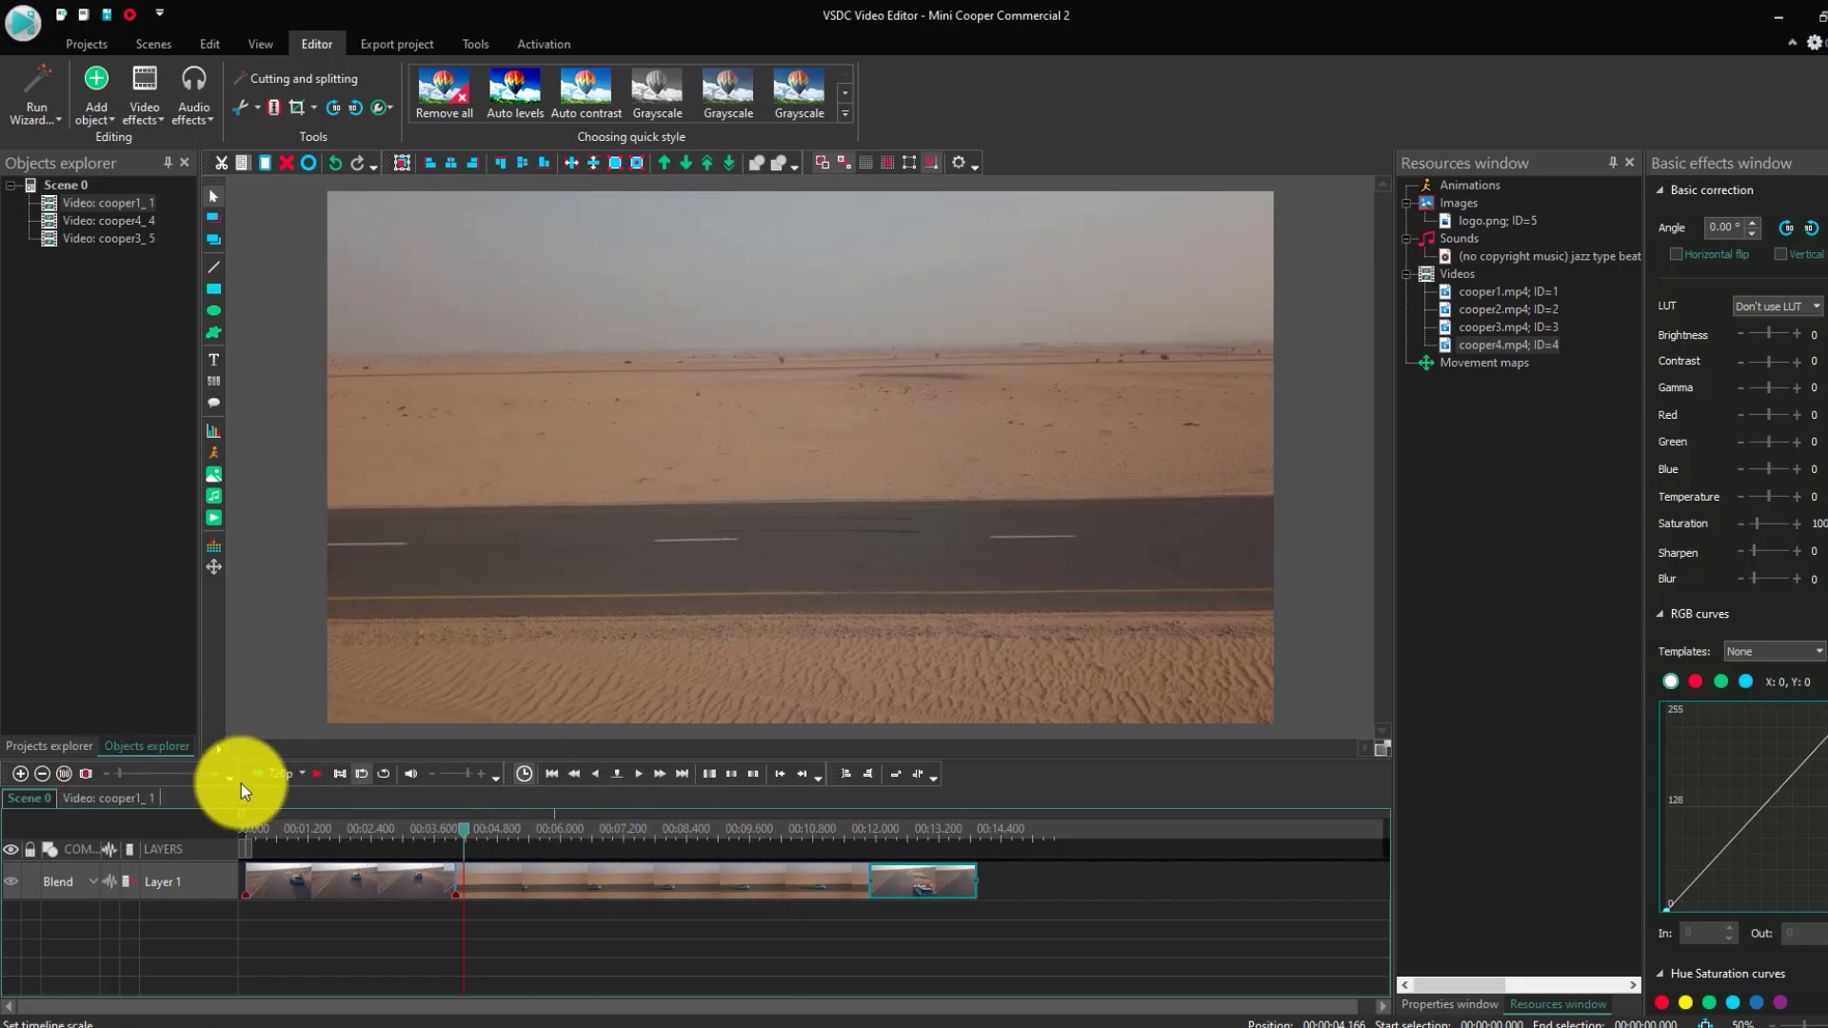
left_click(320, 773)
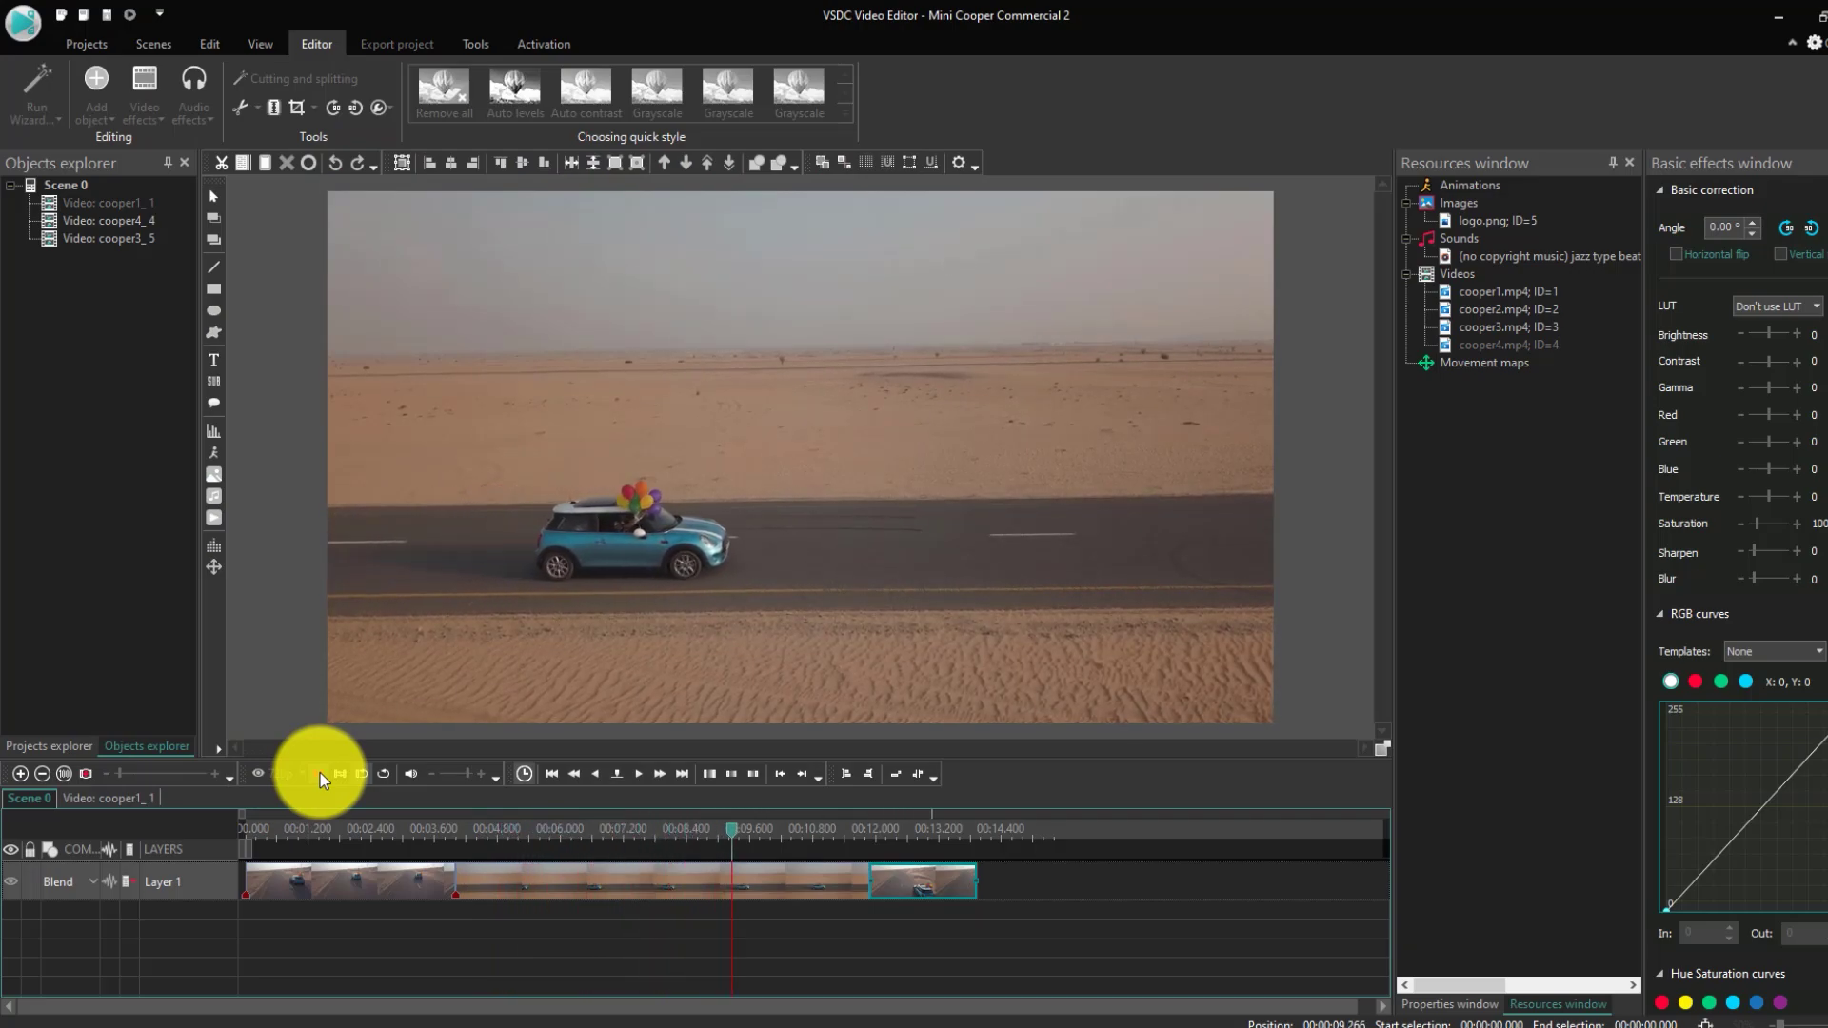
left_click(320, 773)
left_click(566, 872)
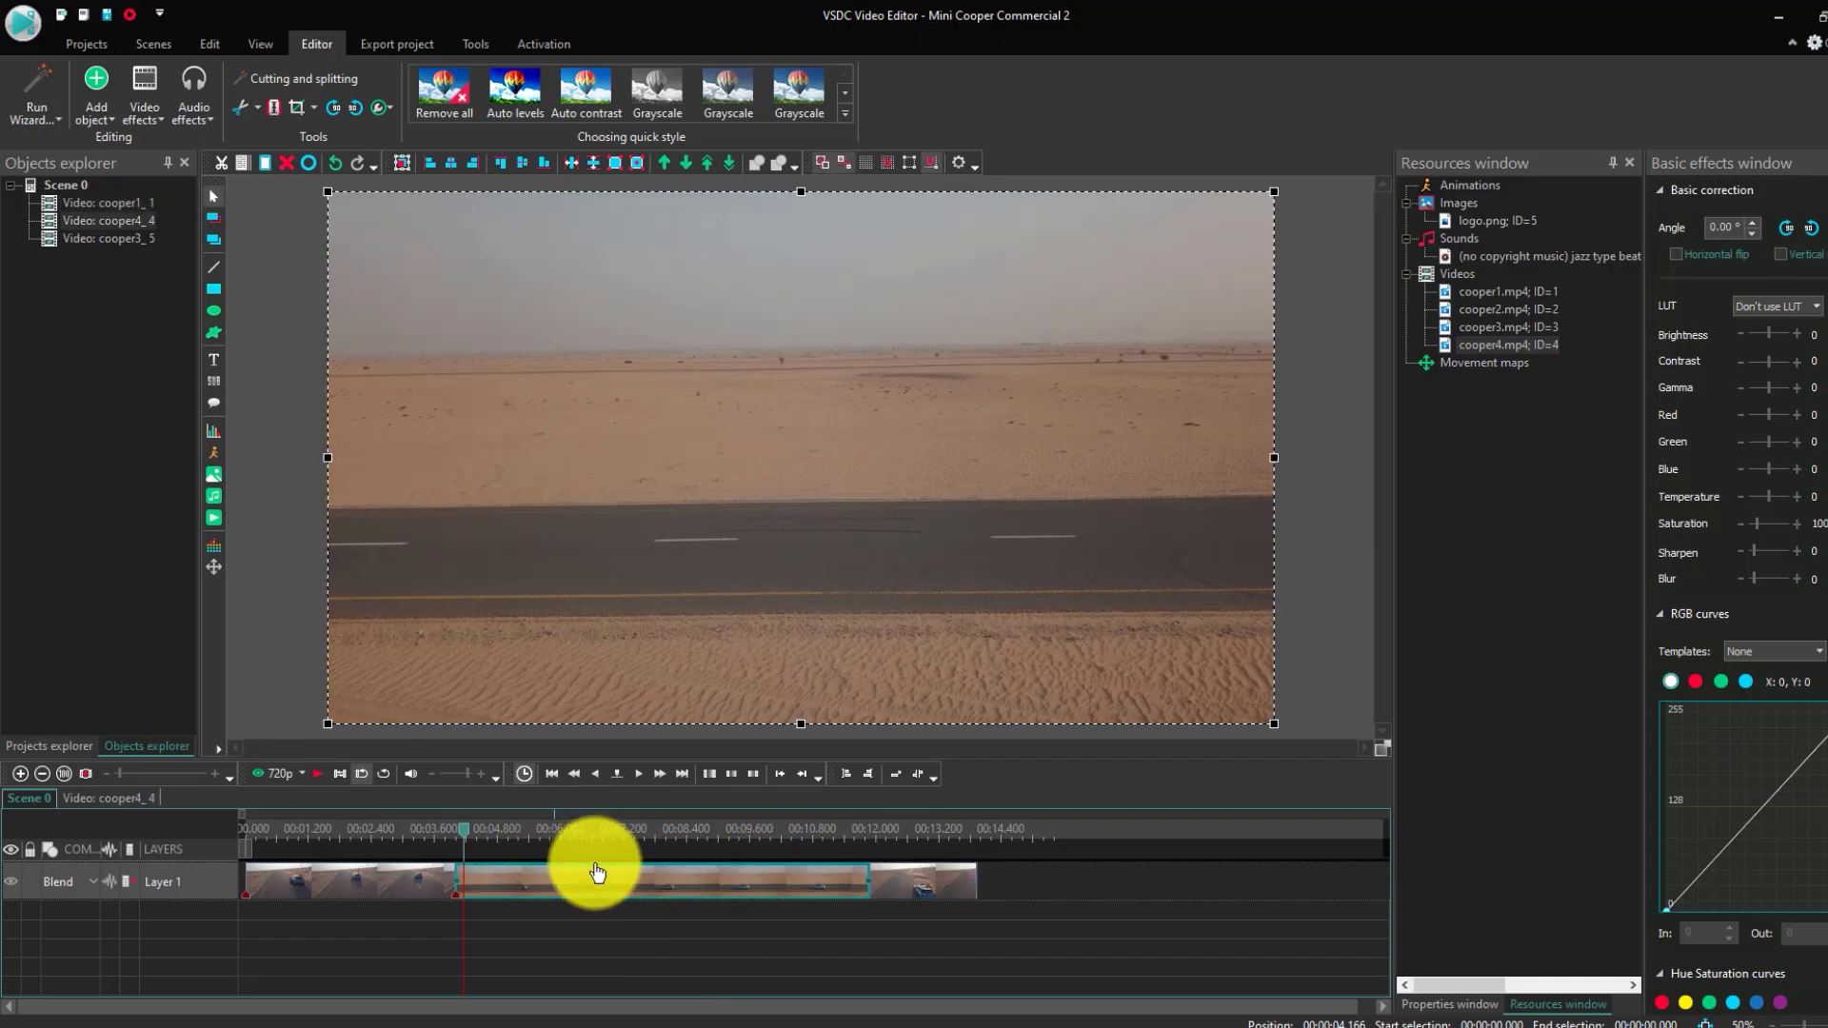
left_click(1418, 1003)
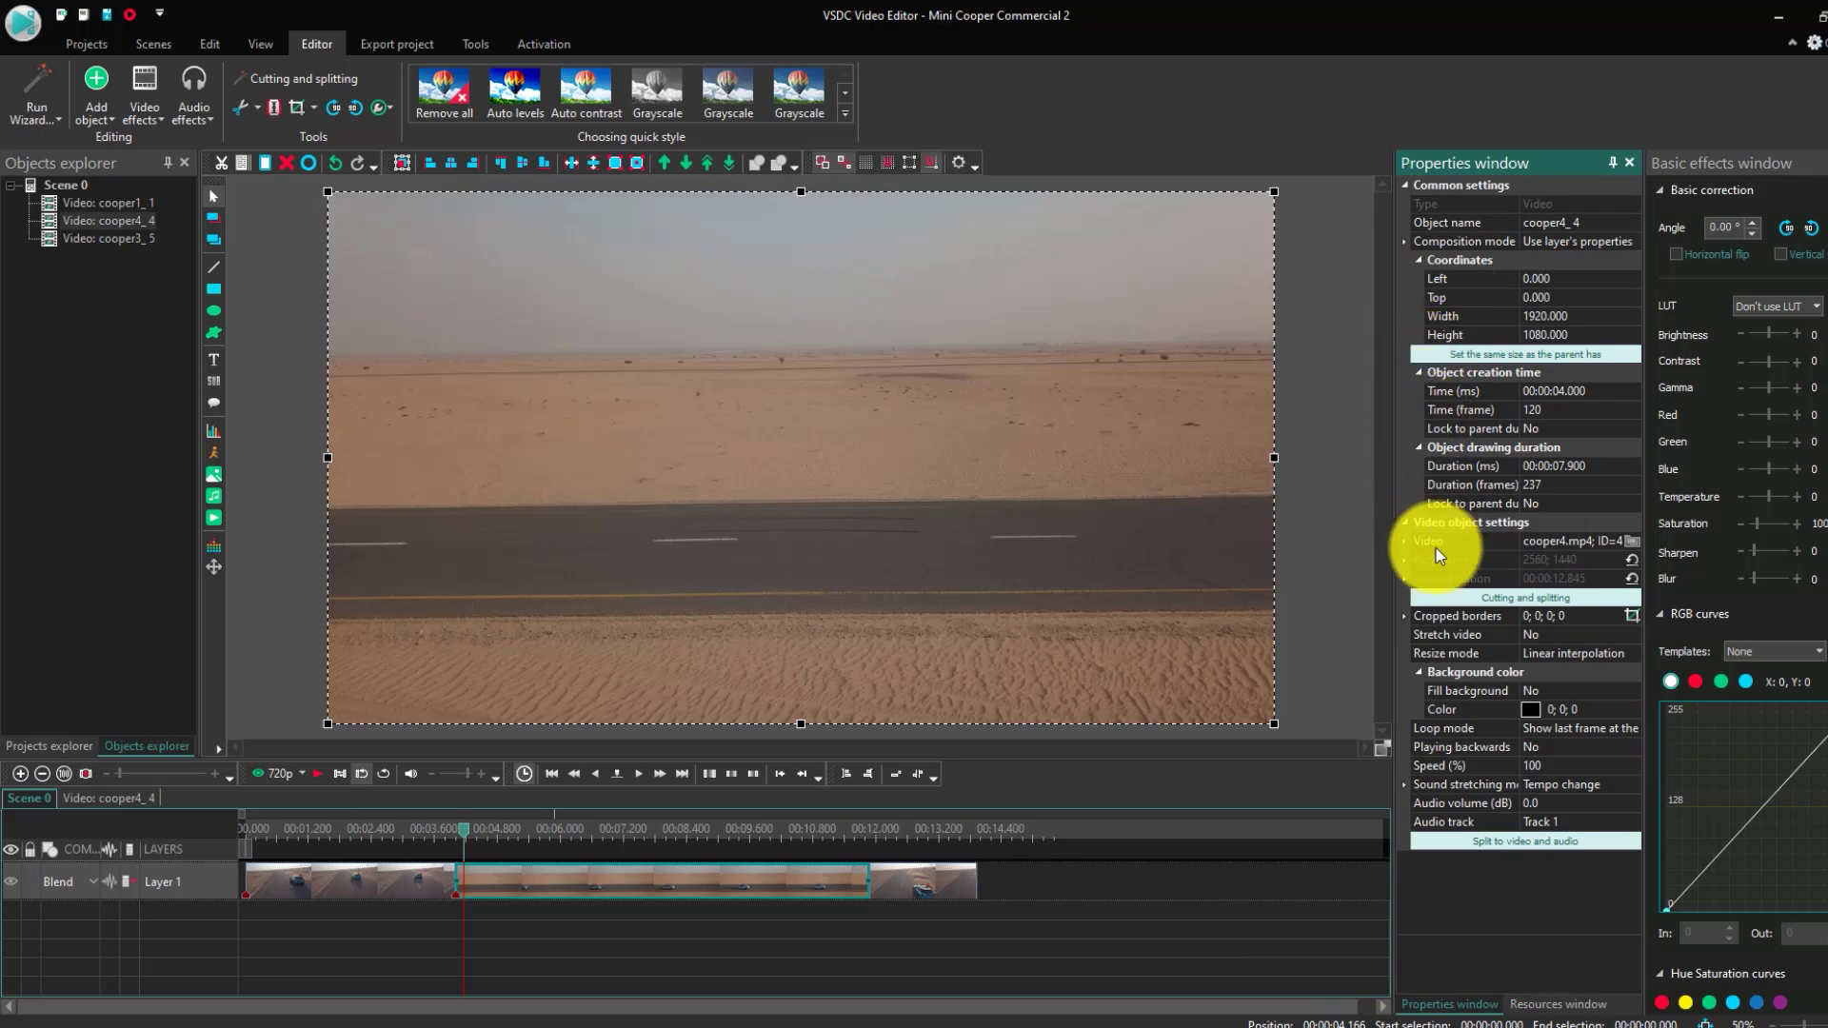
left_click(1535, 767)
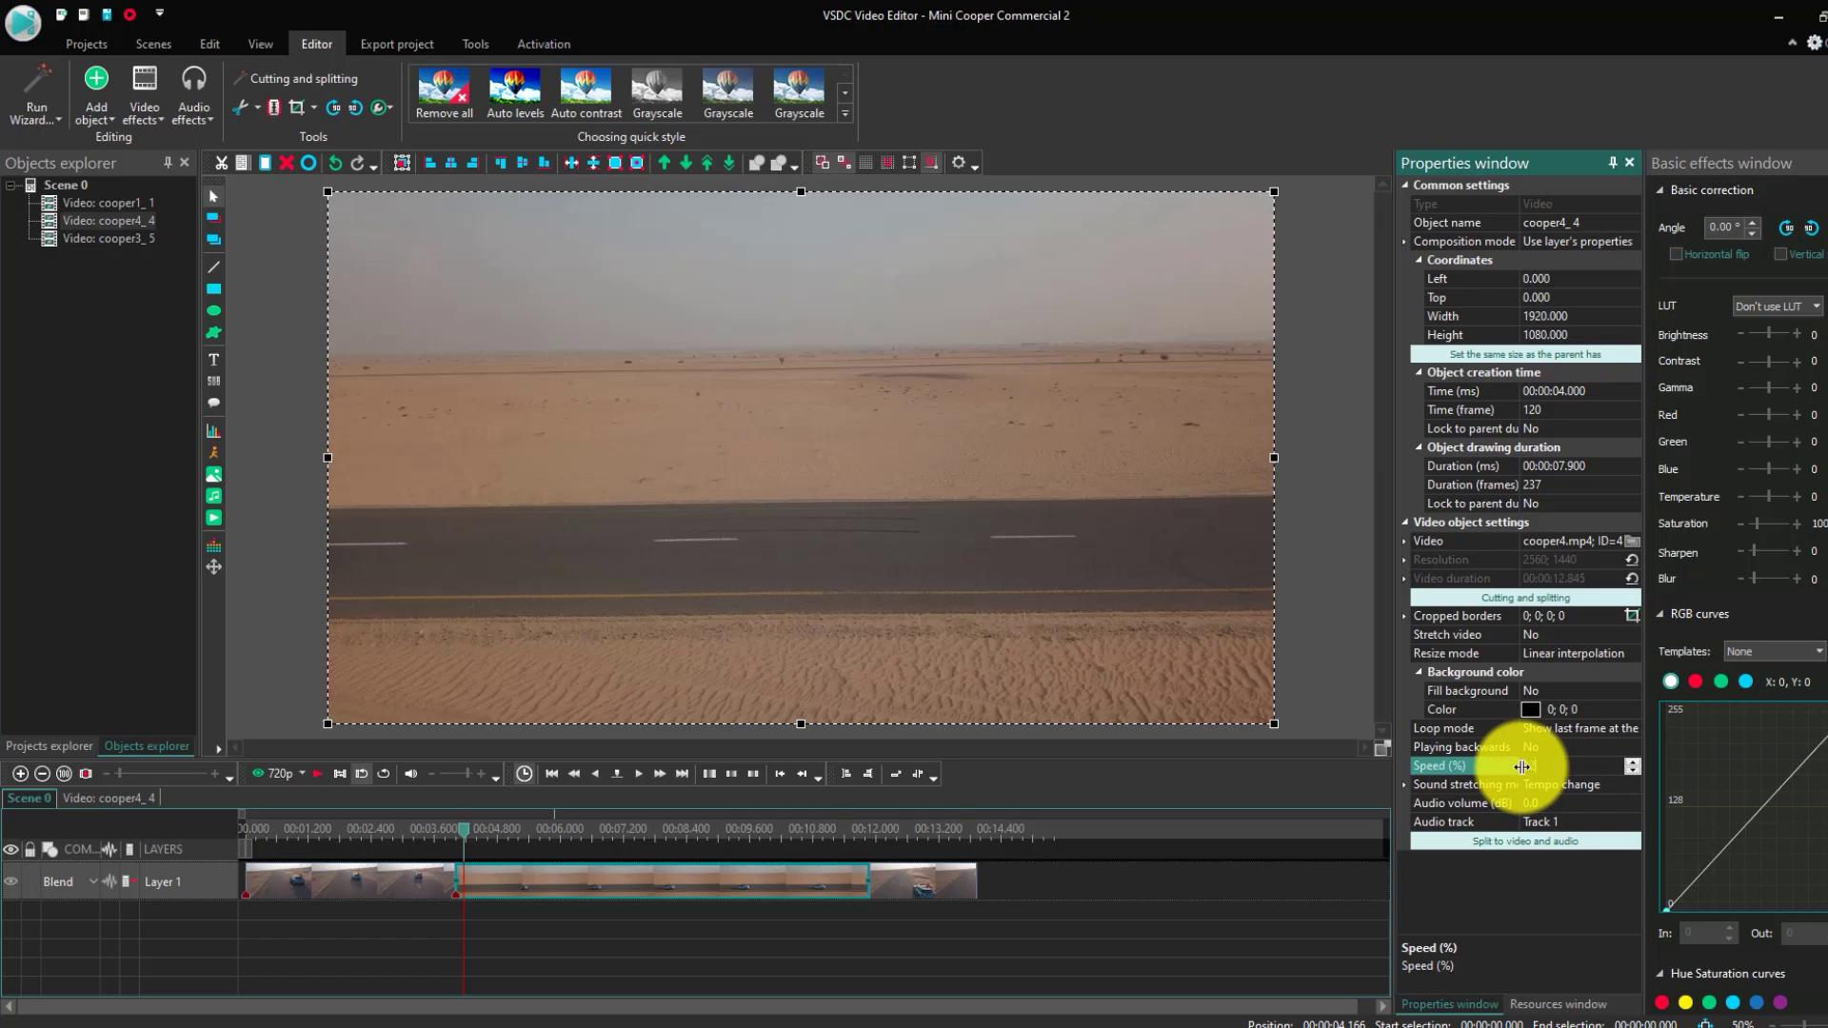
key("Return")
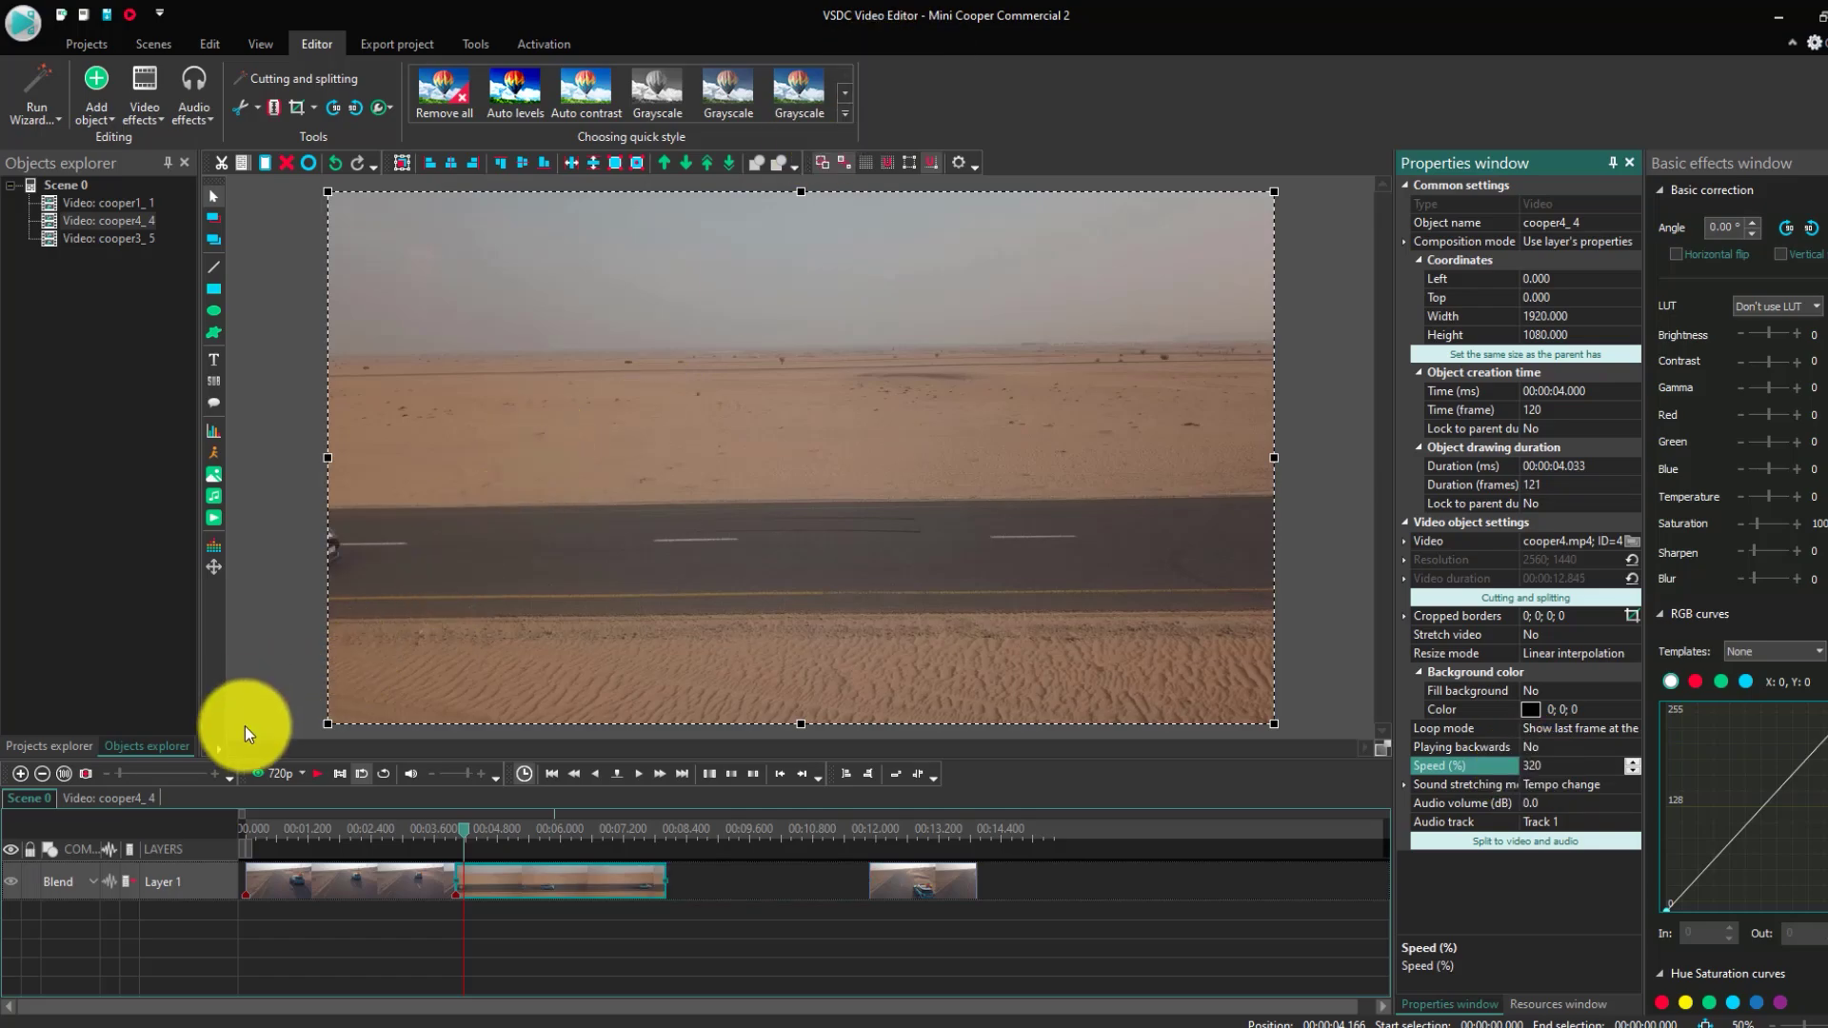
left_click(318, 775)
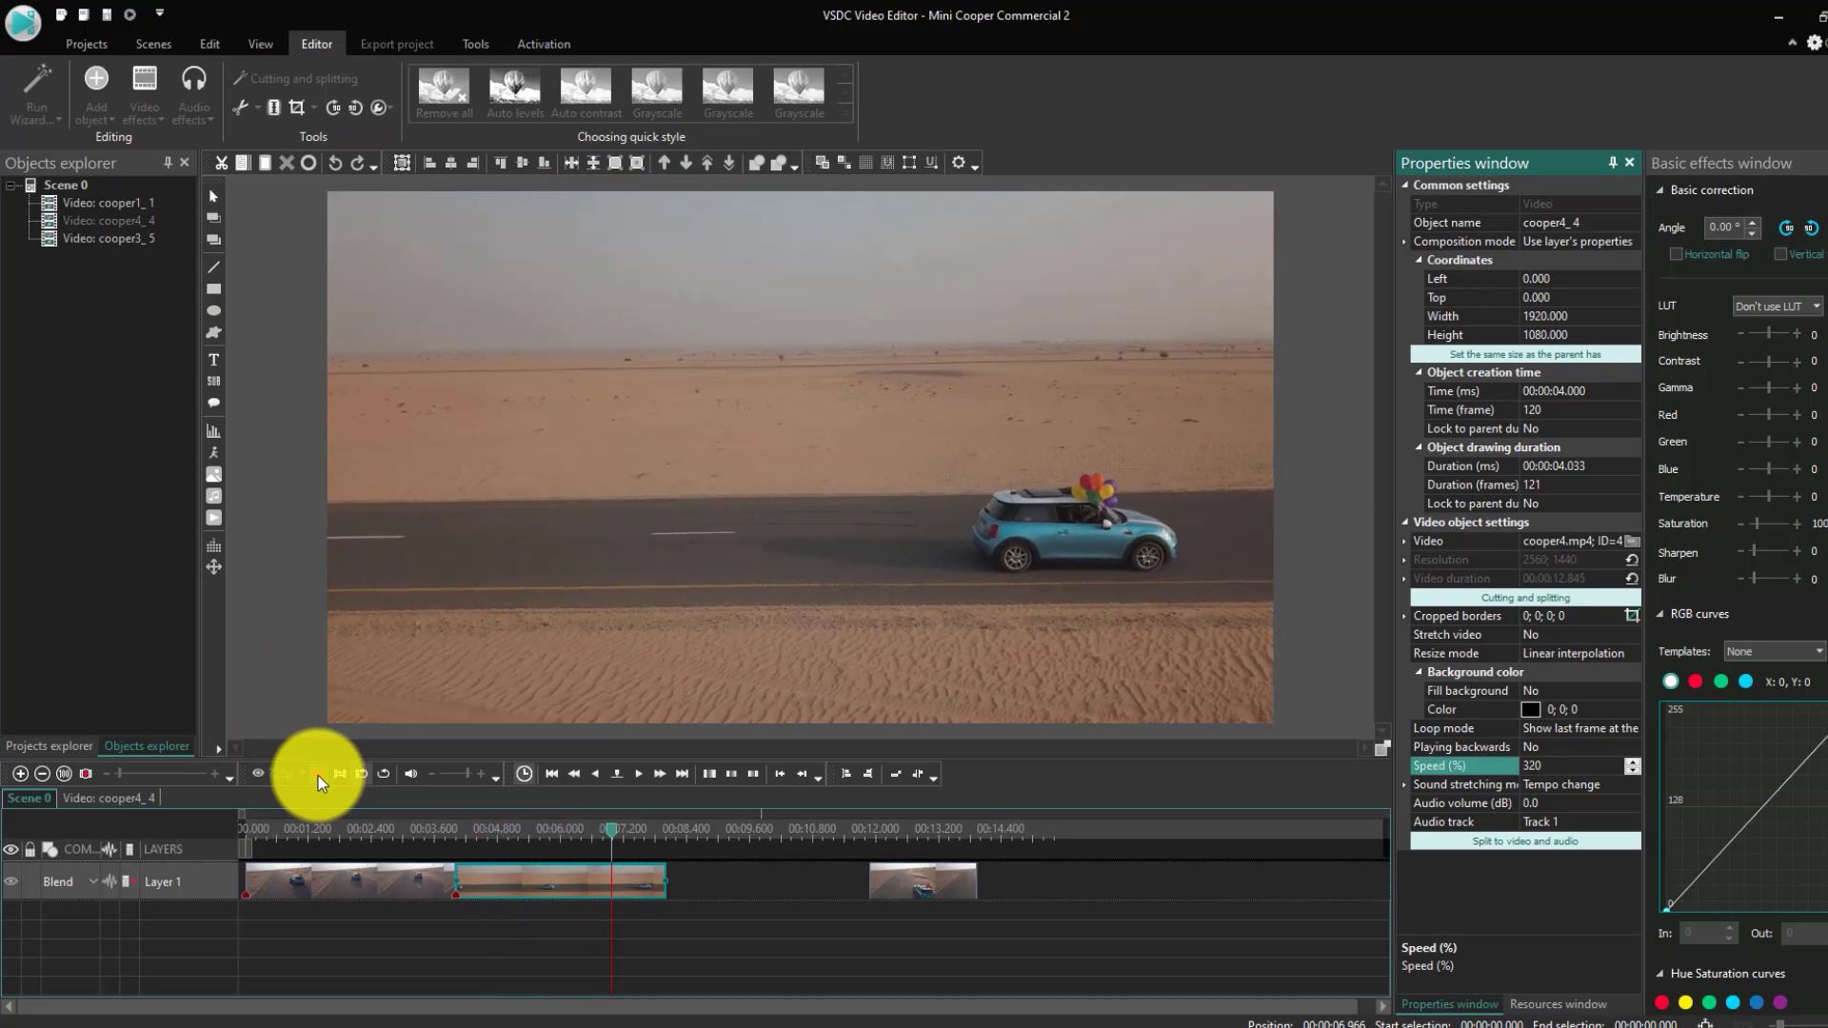
- Stop the preview and trim the start of the cooper4 clip to about 3.07 seconds in length, keeping it directly after cooper3
left_click(318, 775)
left_click_drag(457, 881, 504, 890)
- Set the cooper3 clip's speed to 125% and move cooper4 against its new end on Layer 1
left_click(369, 889)
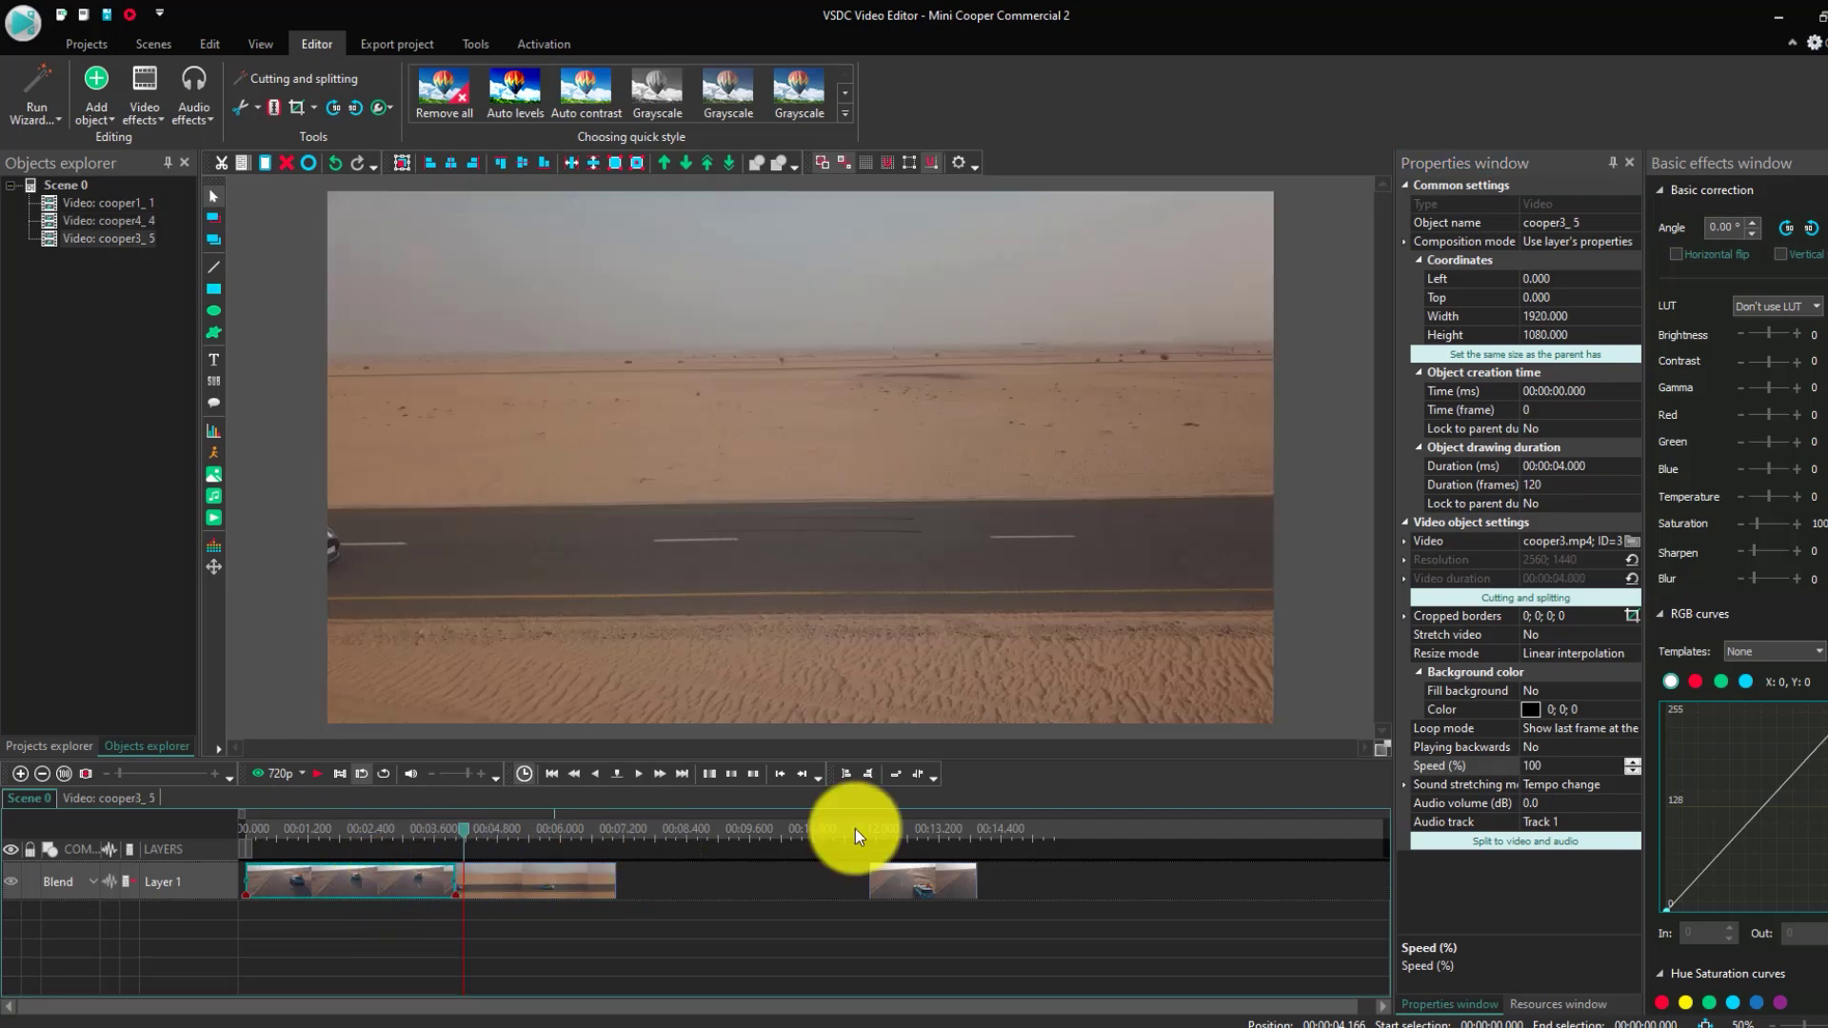
left_click(1518, 769)
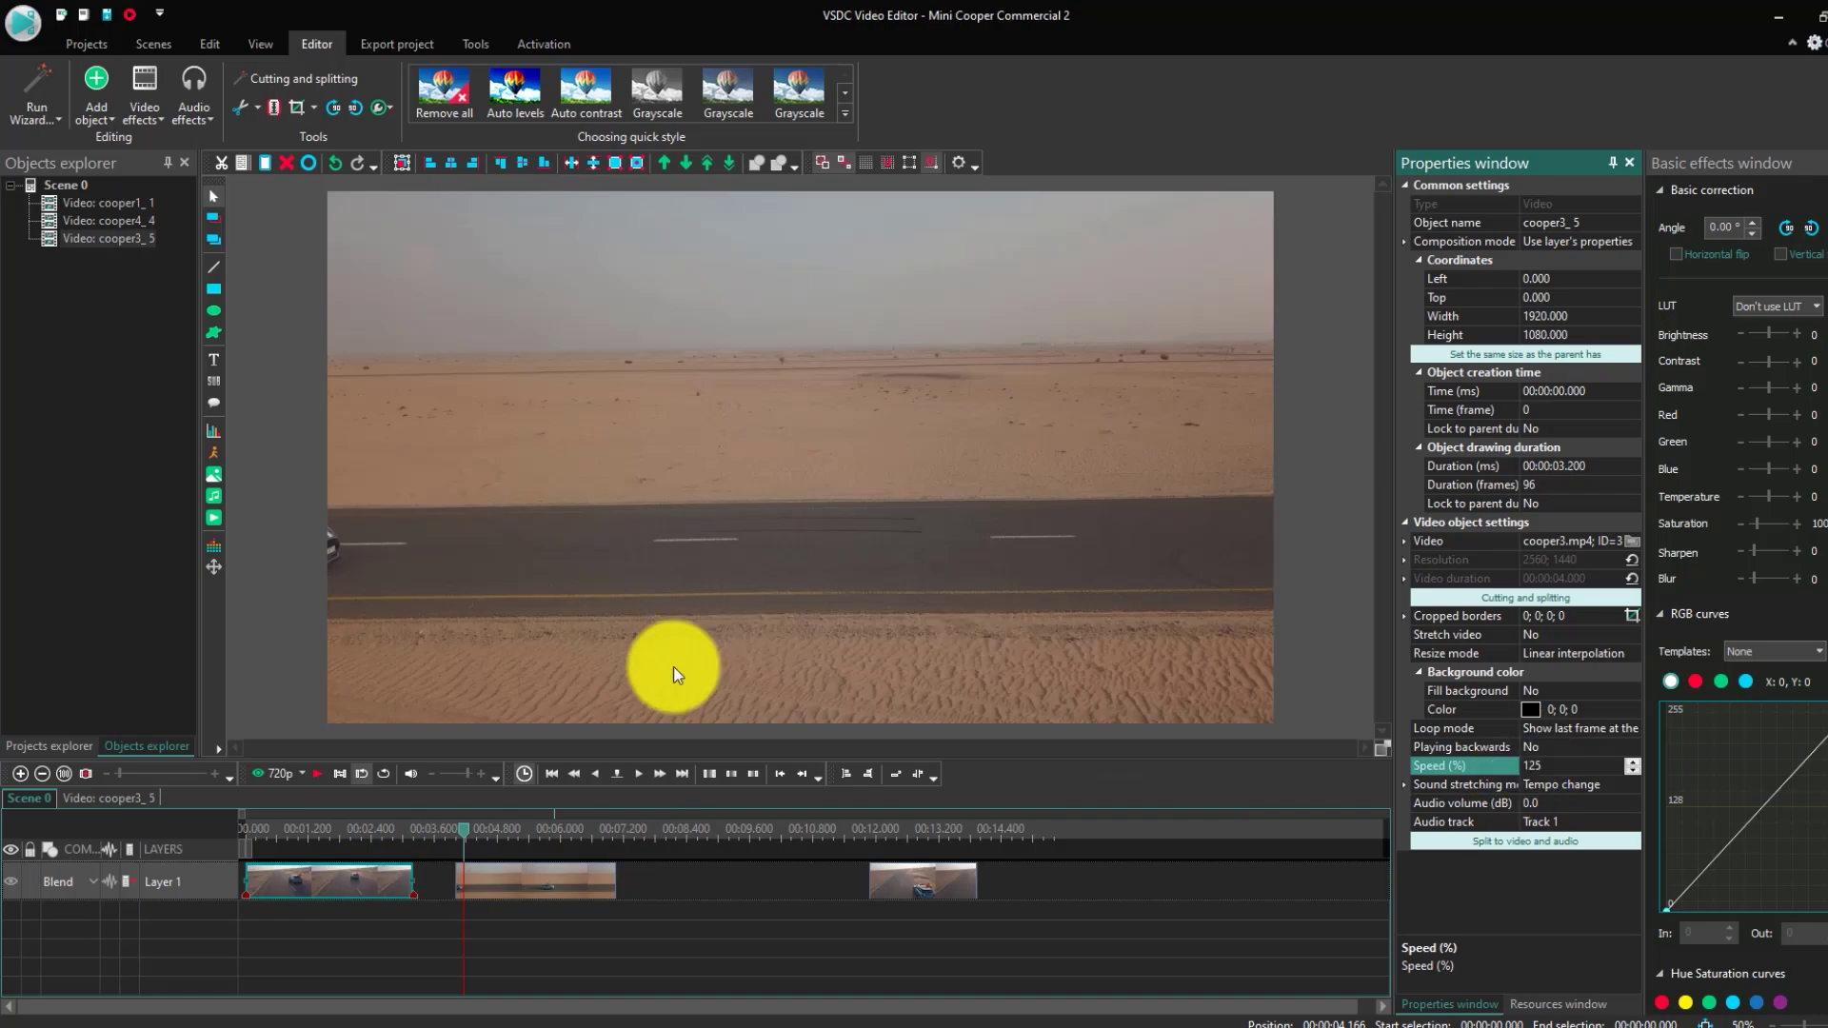
left_click_drag(510, 889, 481, 895)
- Set the cooper1 clip's speed to 125% and move it directly after cooper4 on Layer 1
left_click(883, 870)
left_click(1523, 768)
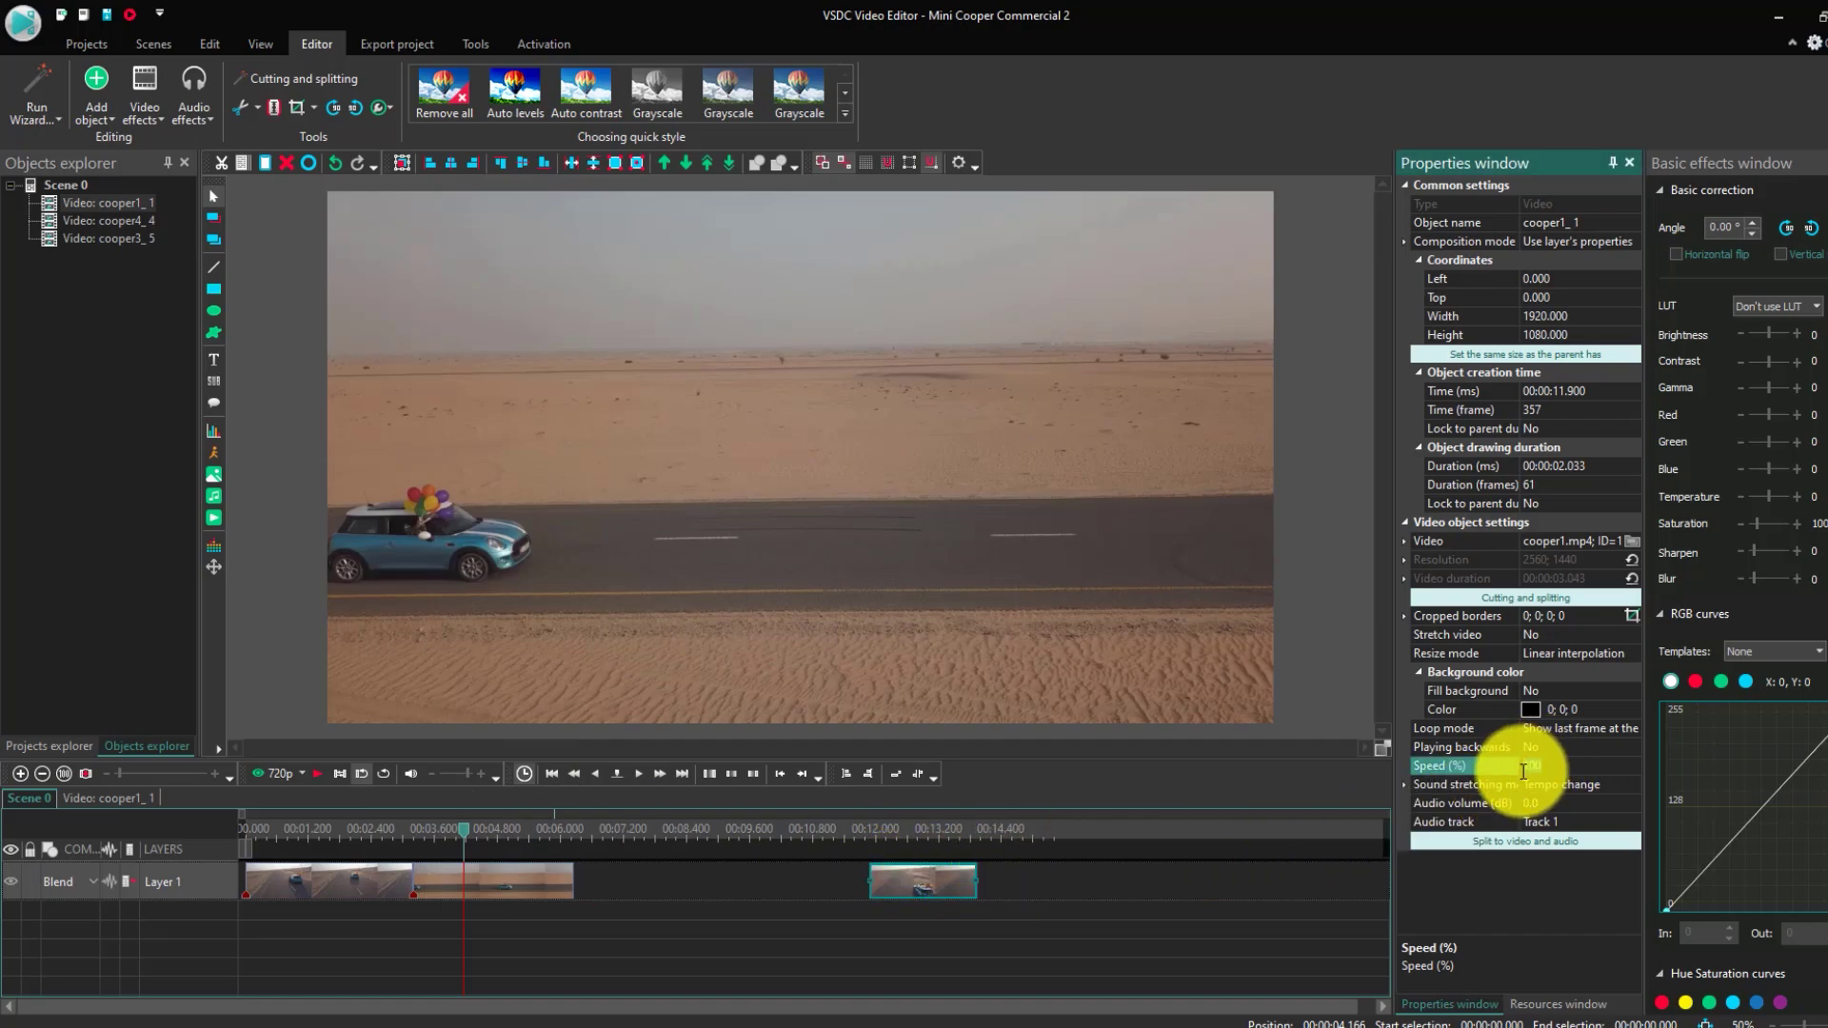
key("Return")
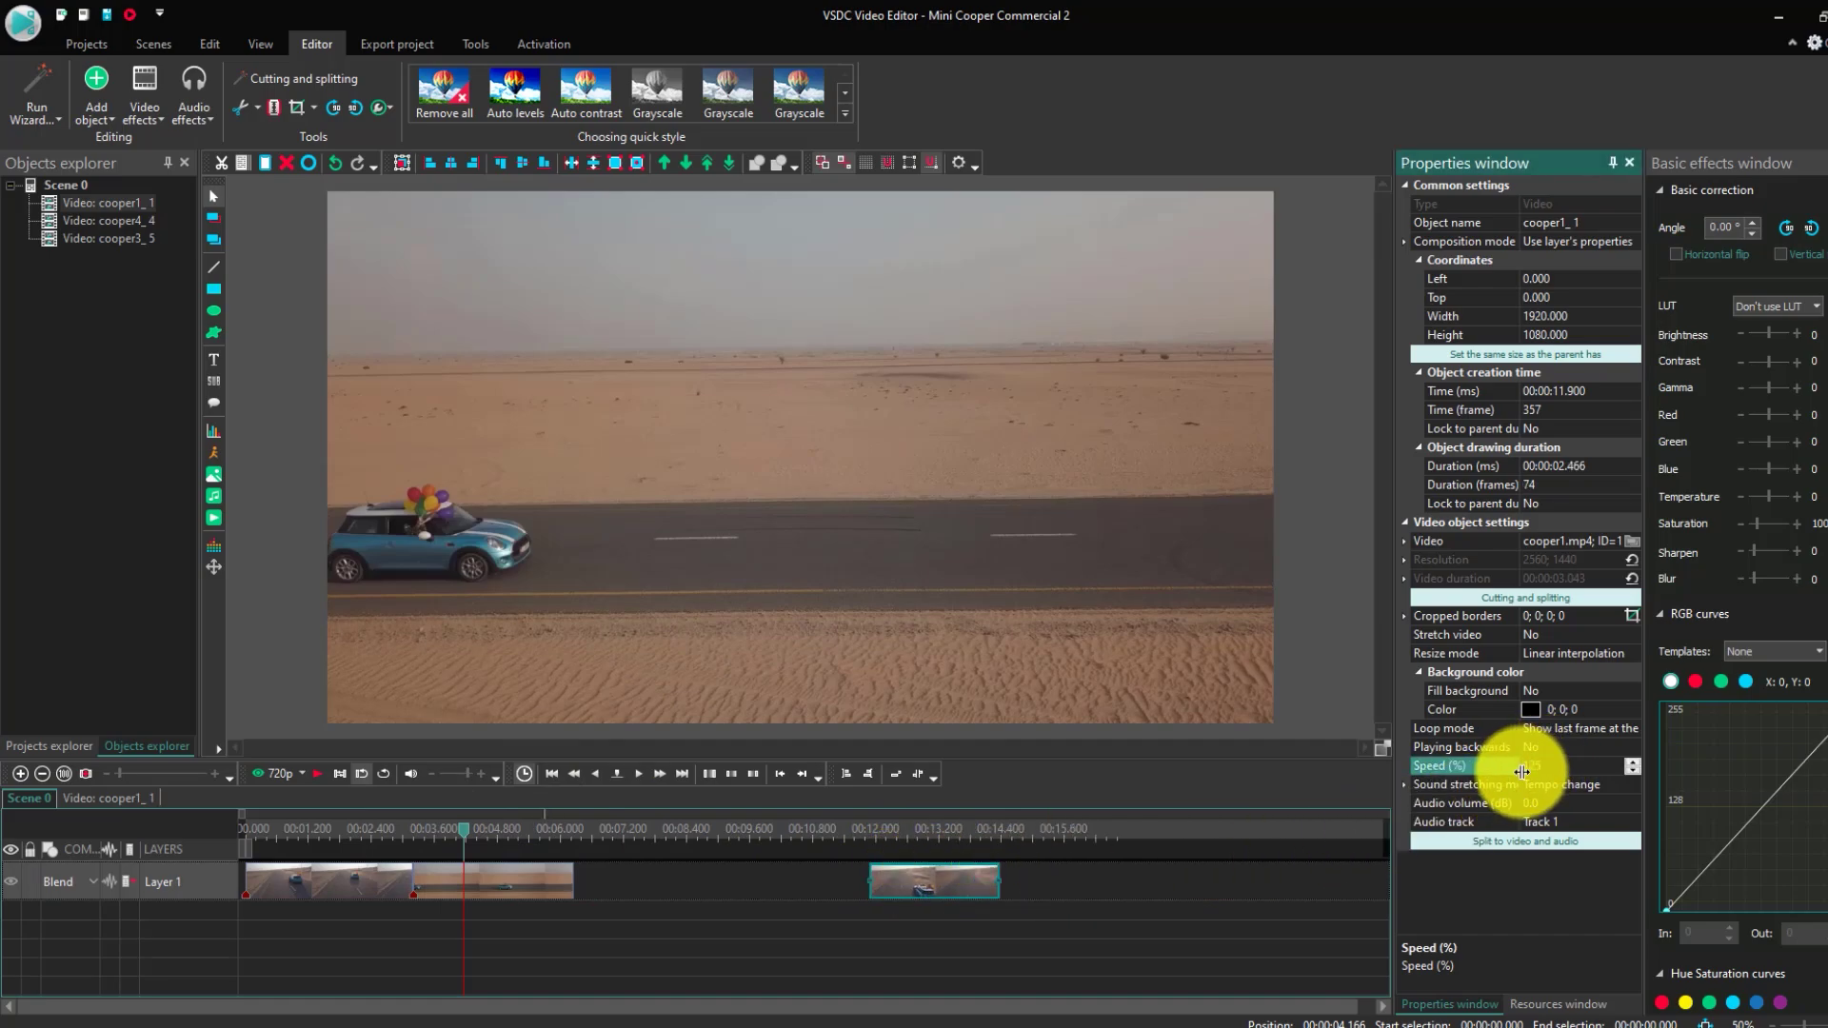
left_click_drag(931, 870, 635, 871)
- View frames of the edited sequence and examine the adjustment and filter effects available for the cooper3 clip
left_click(328, 843)
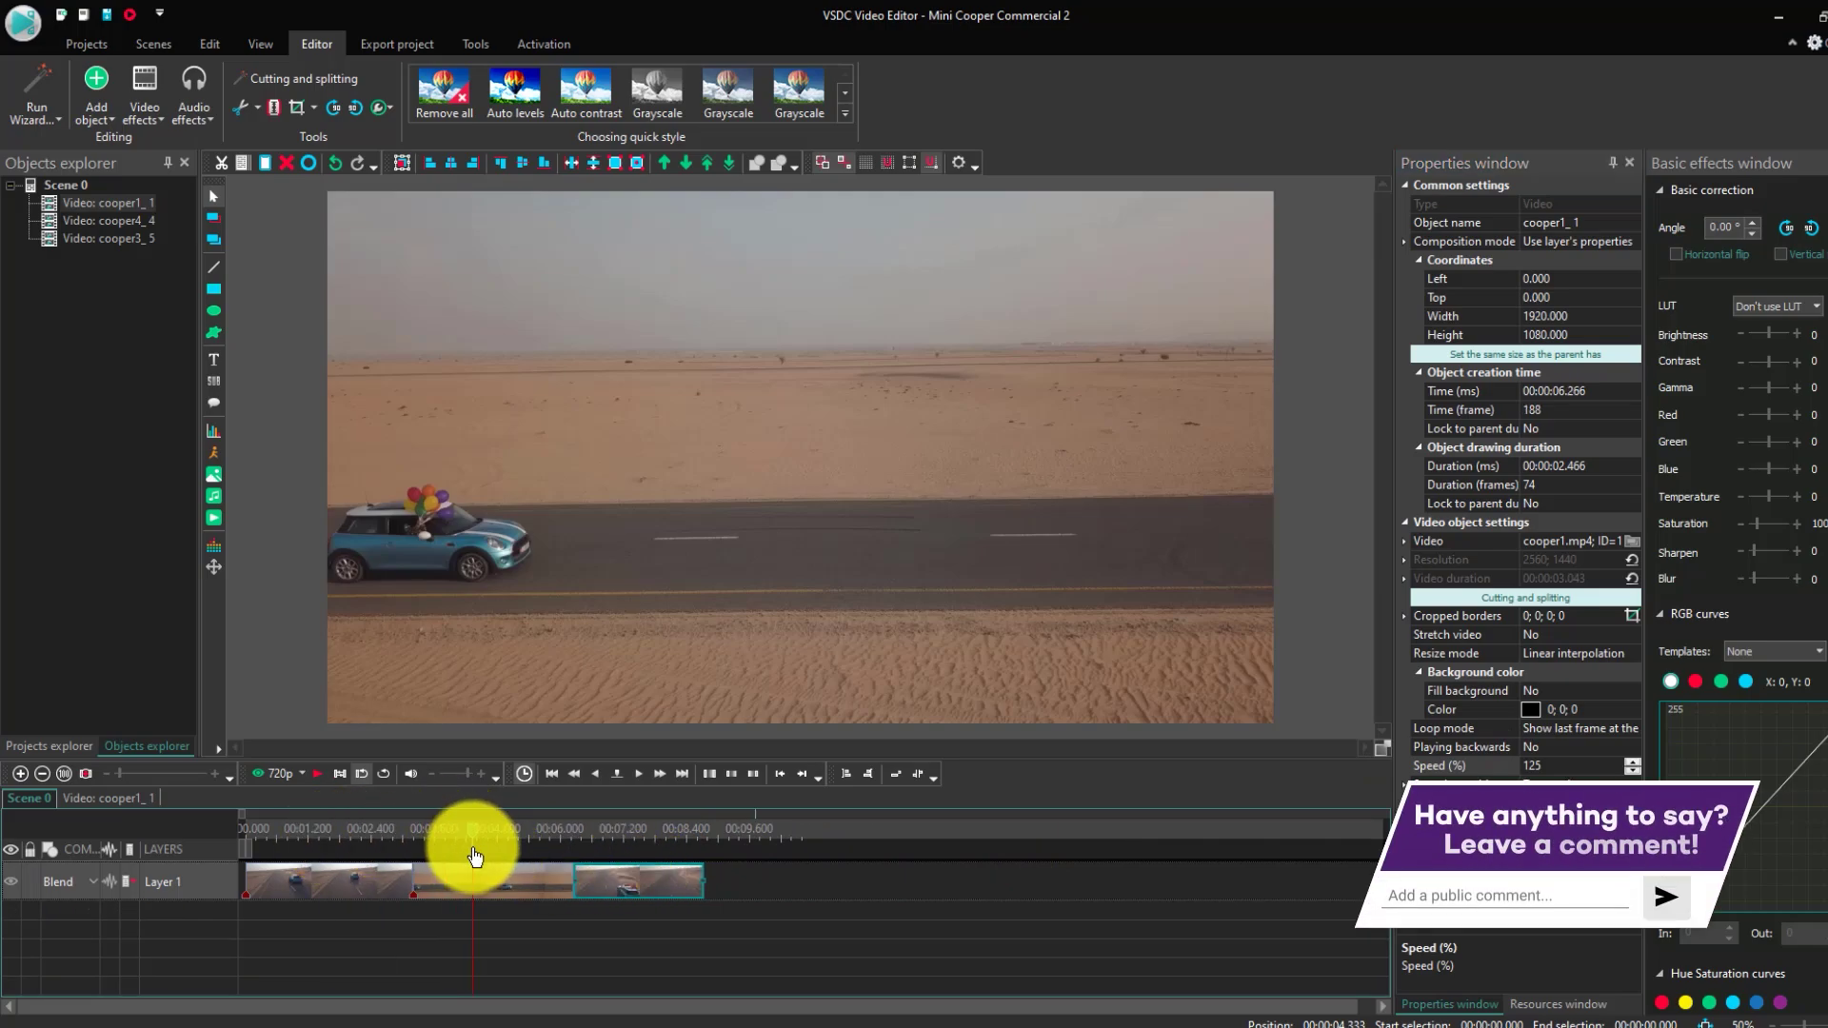
left_click(321, 844)
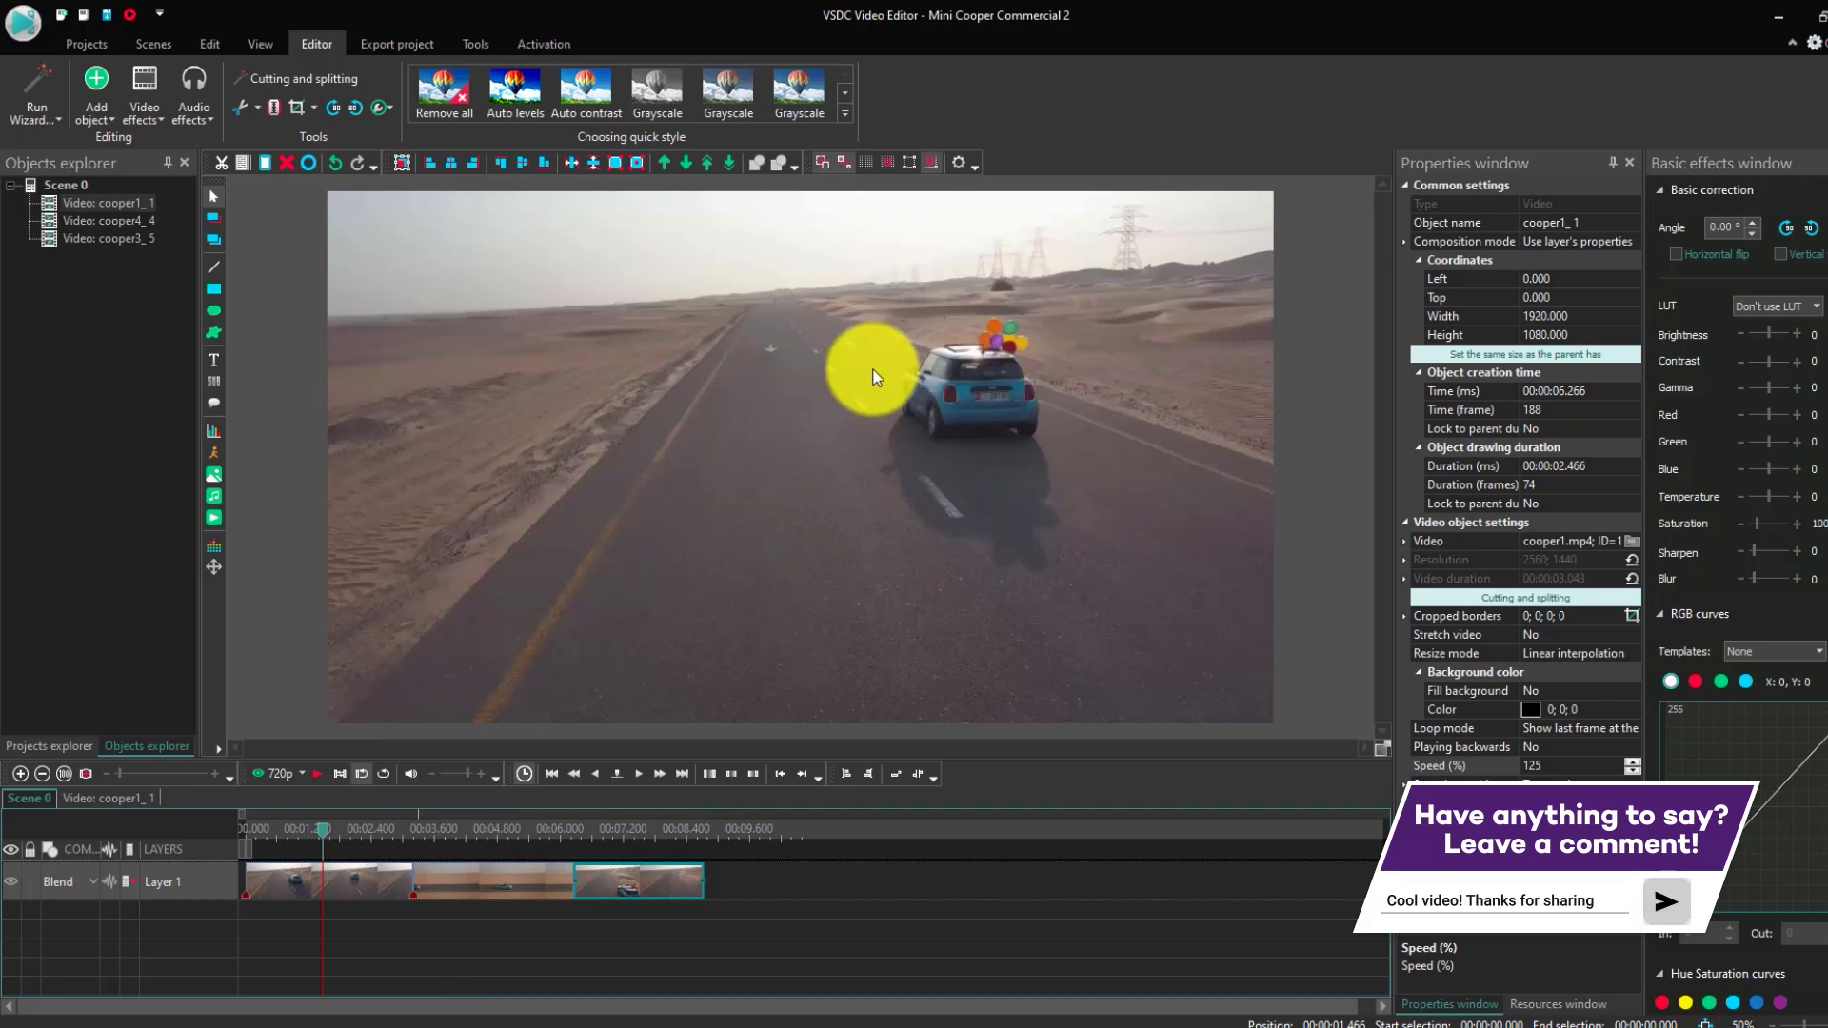
left_click(307, 882)
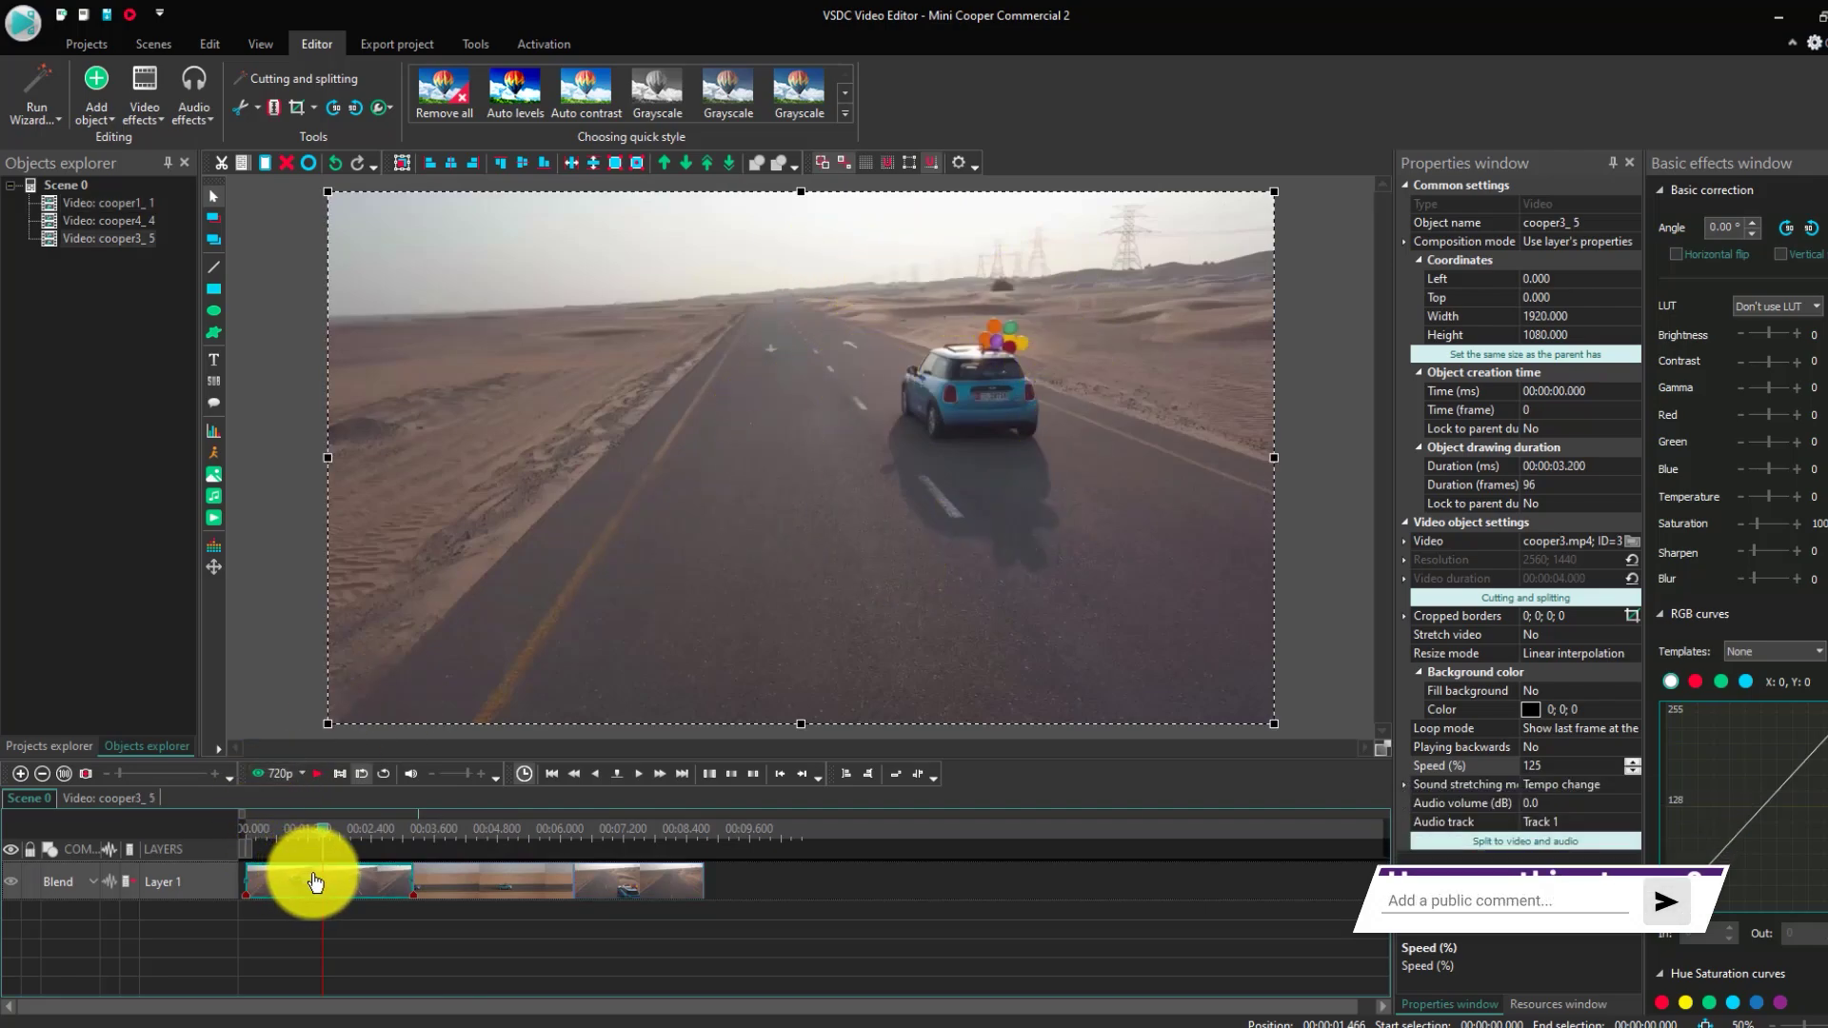
left_click(135, 113)
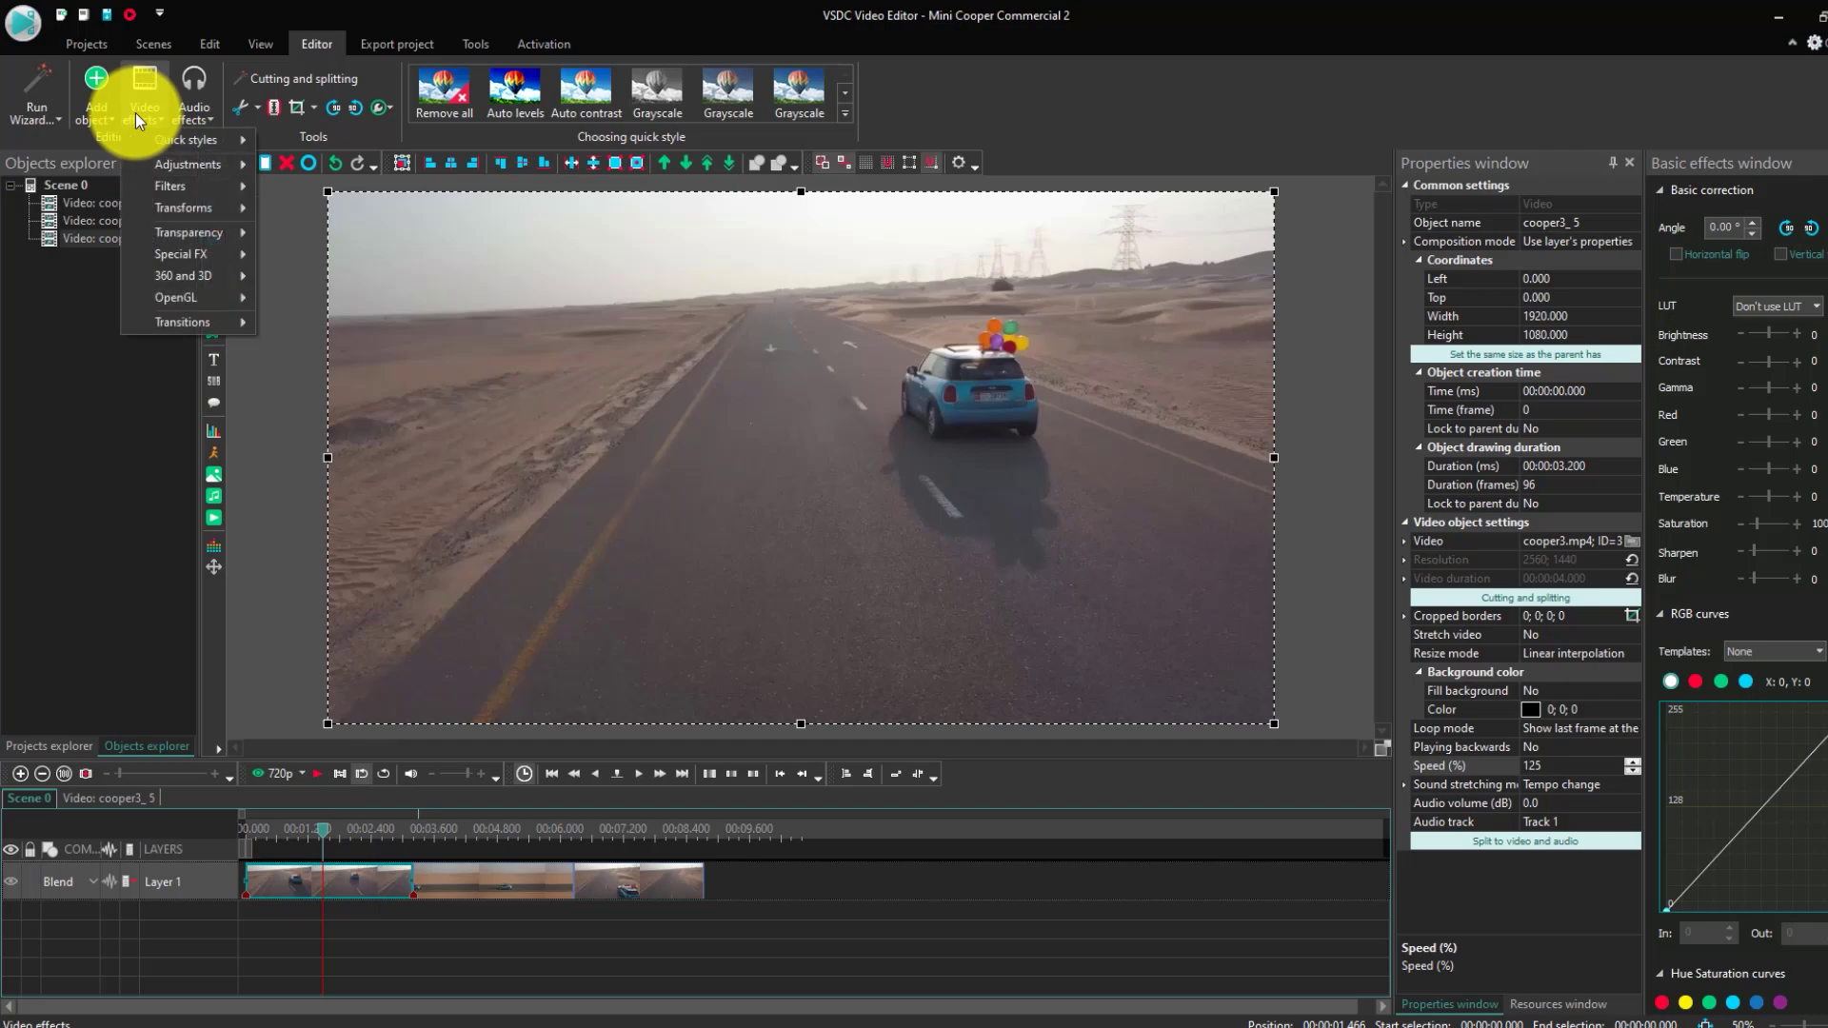
mouse_move(190, 162)
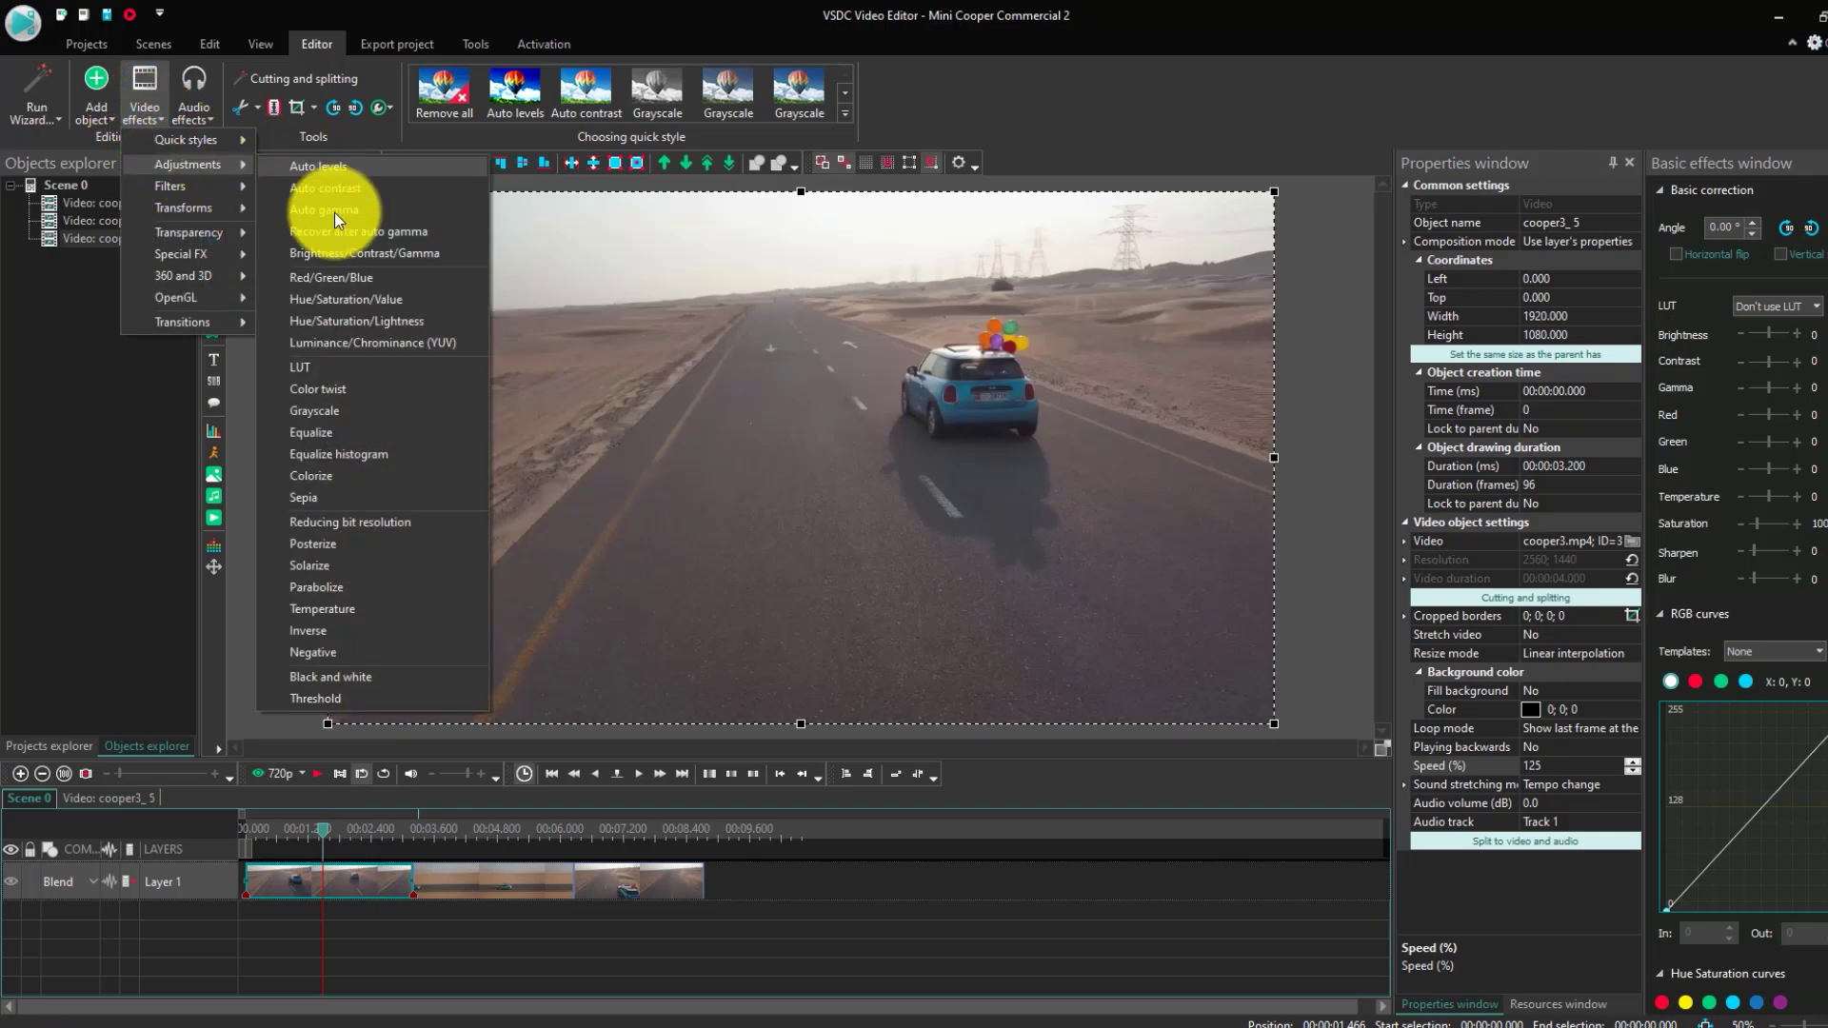
mouse_move(221, 189)
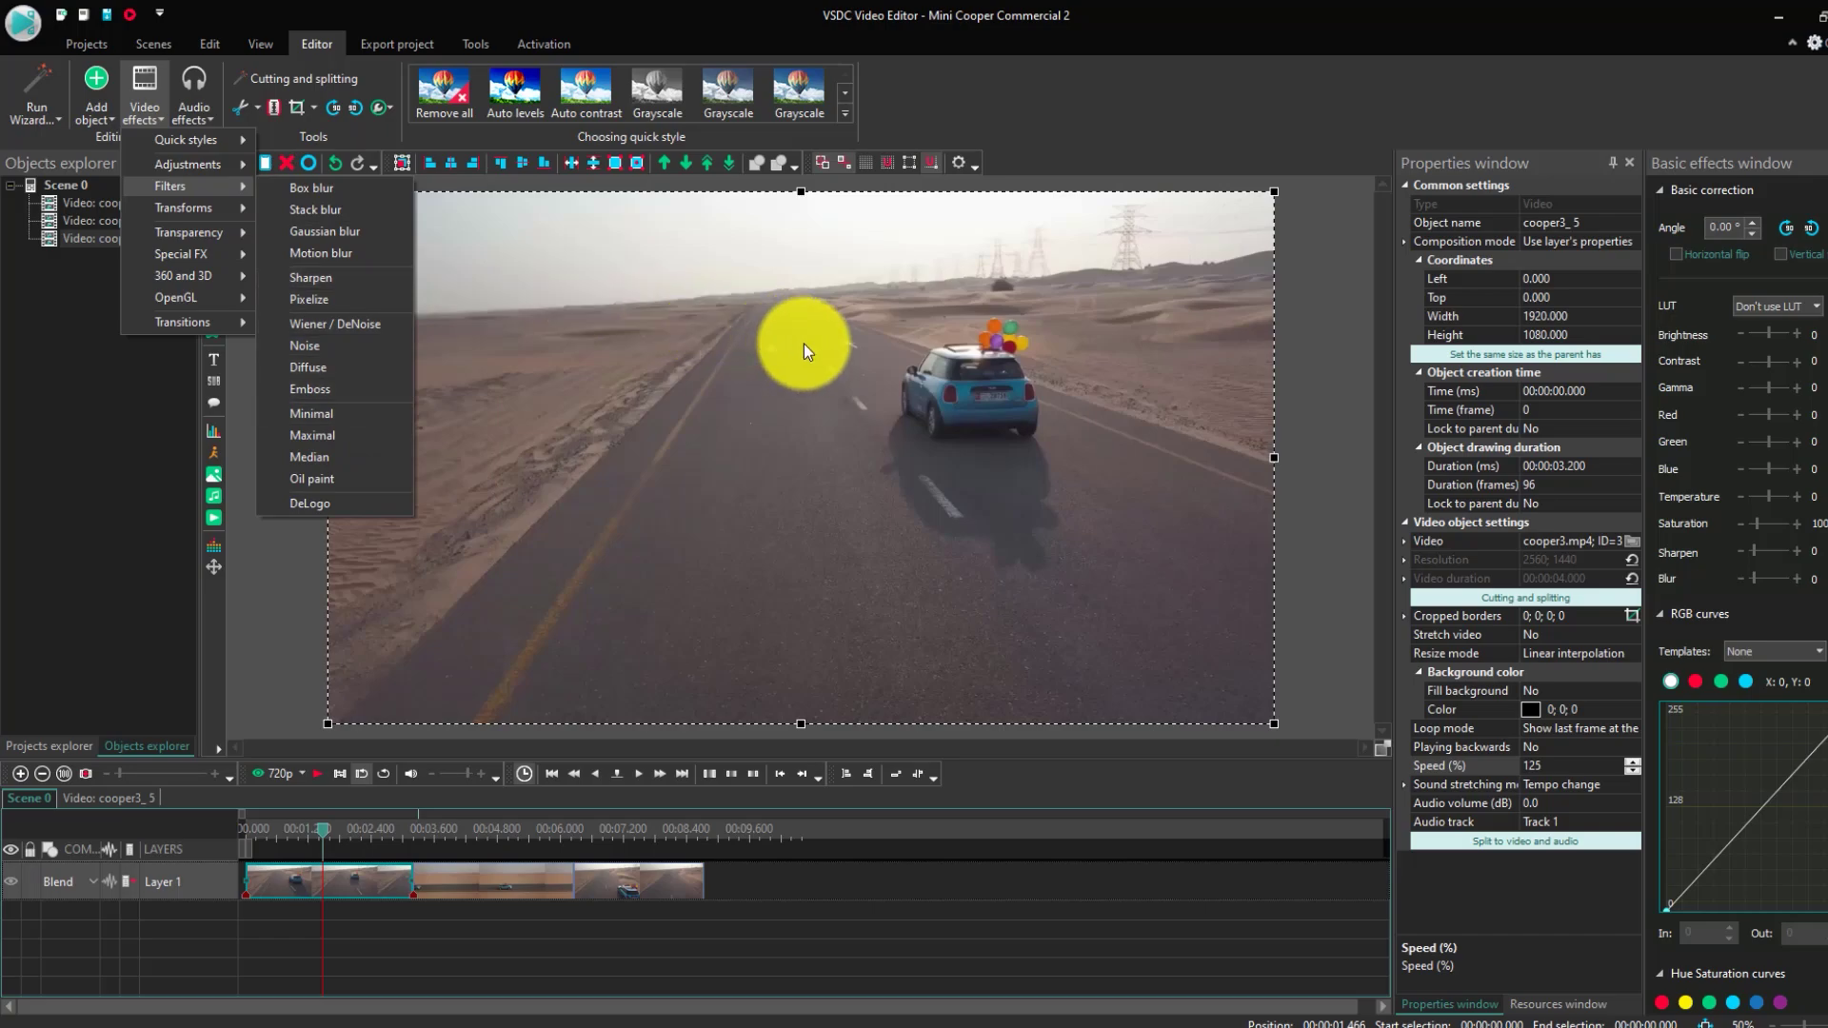
left_click(357, 883)
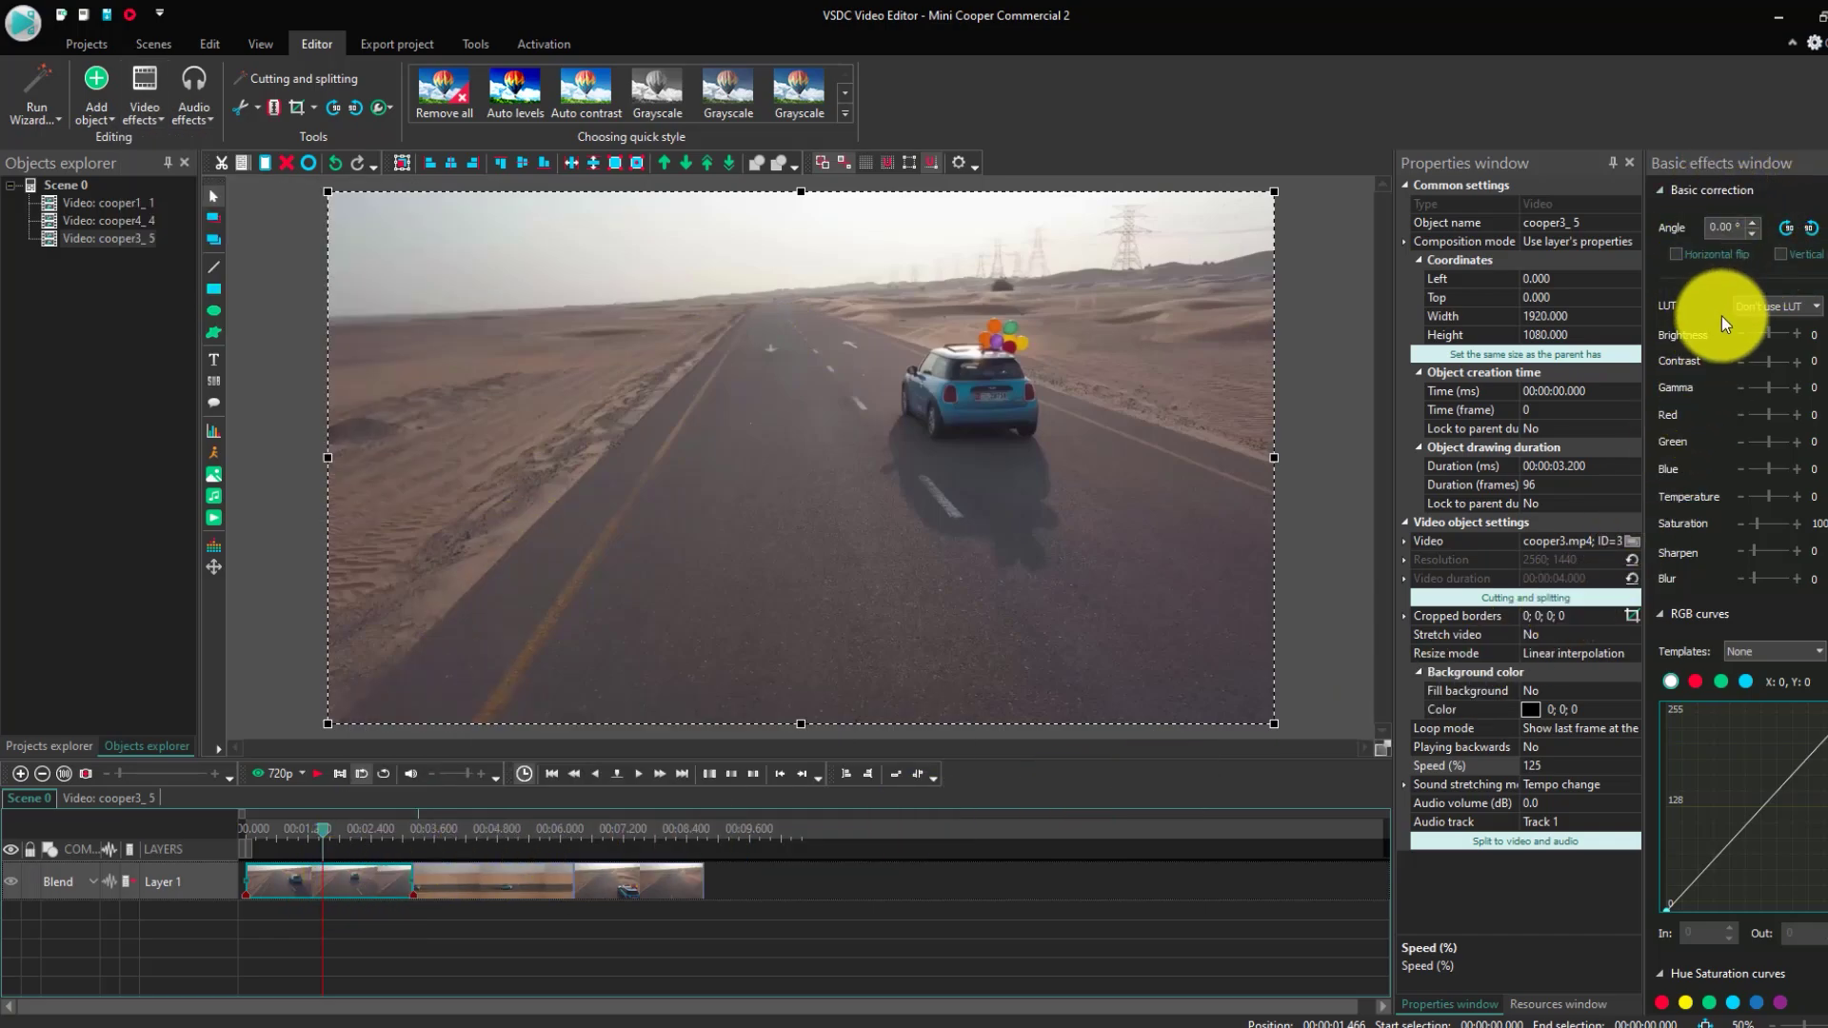
- Set the saturation to 167 for cooper3, 133 for cooper4 and 167 for cooper1
left_click(1760, 523)
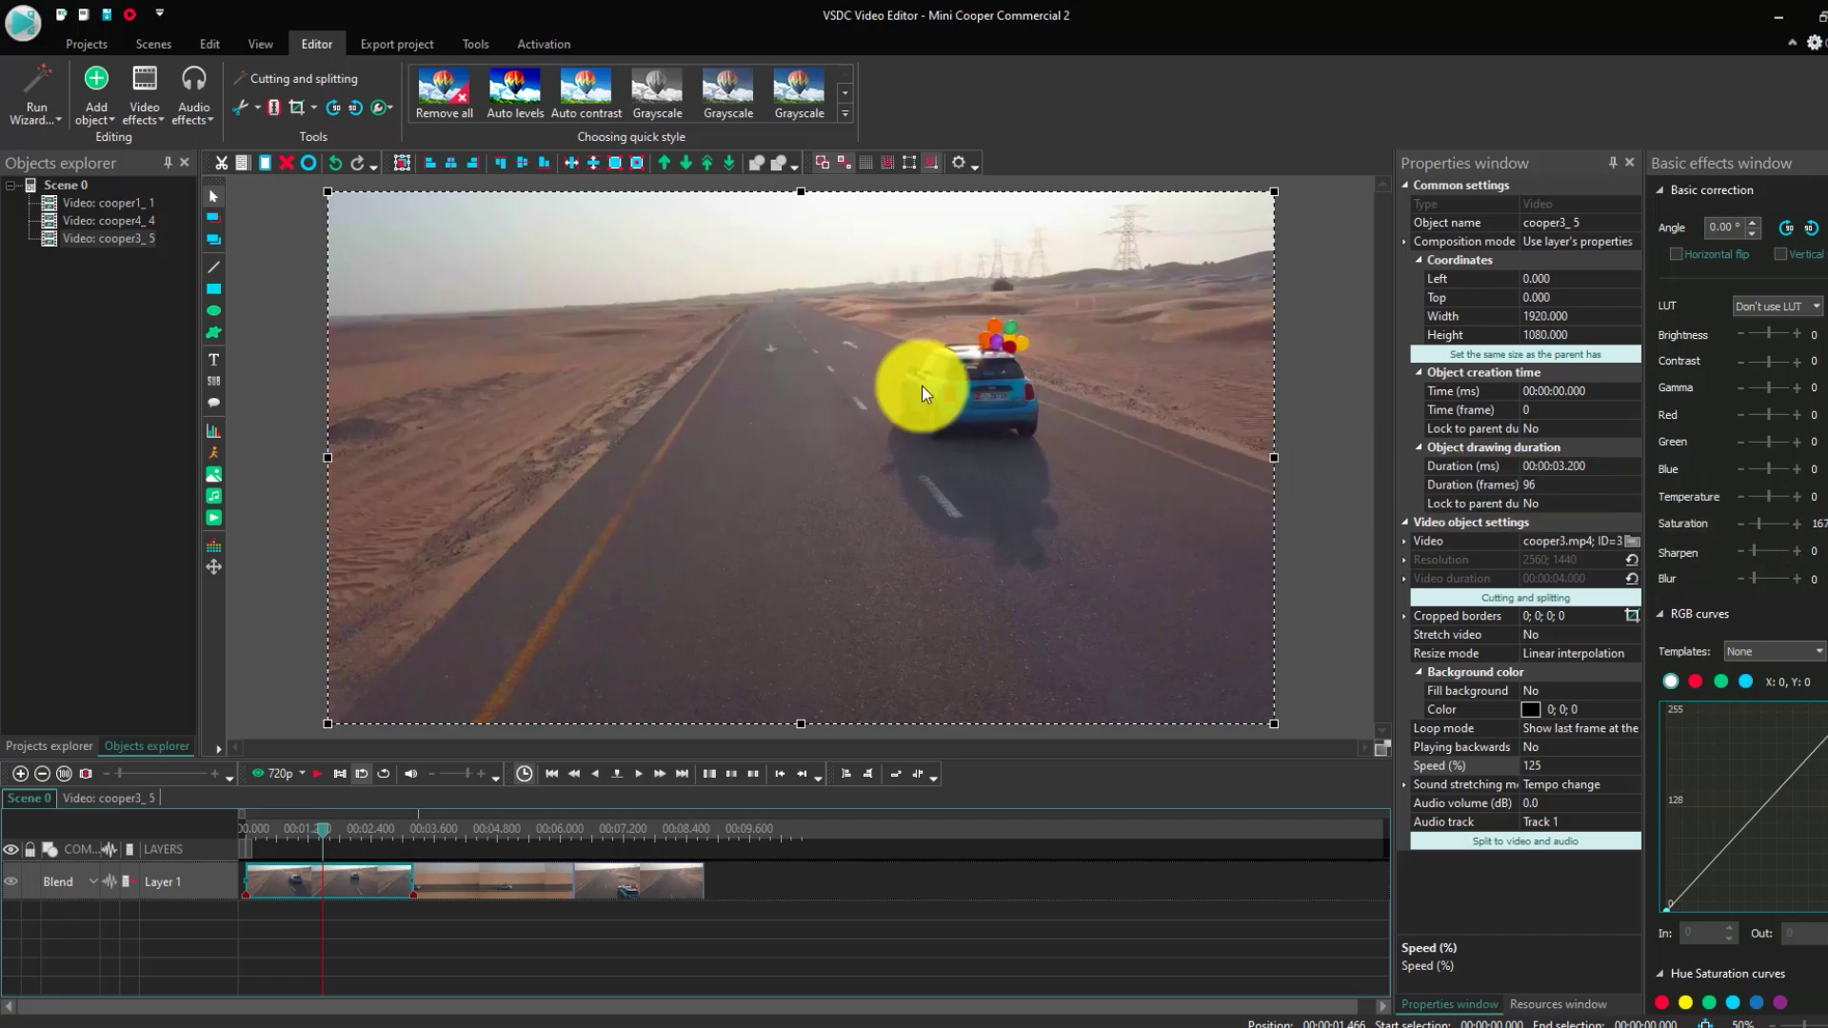
left_click(469, 837)
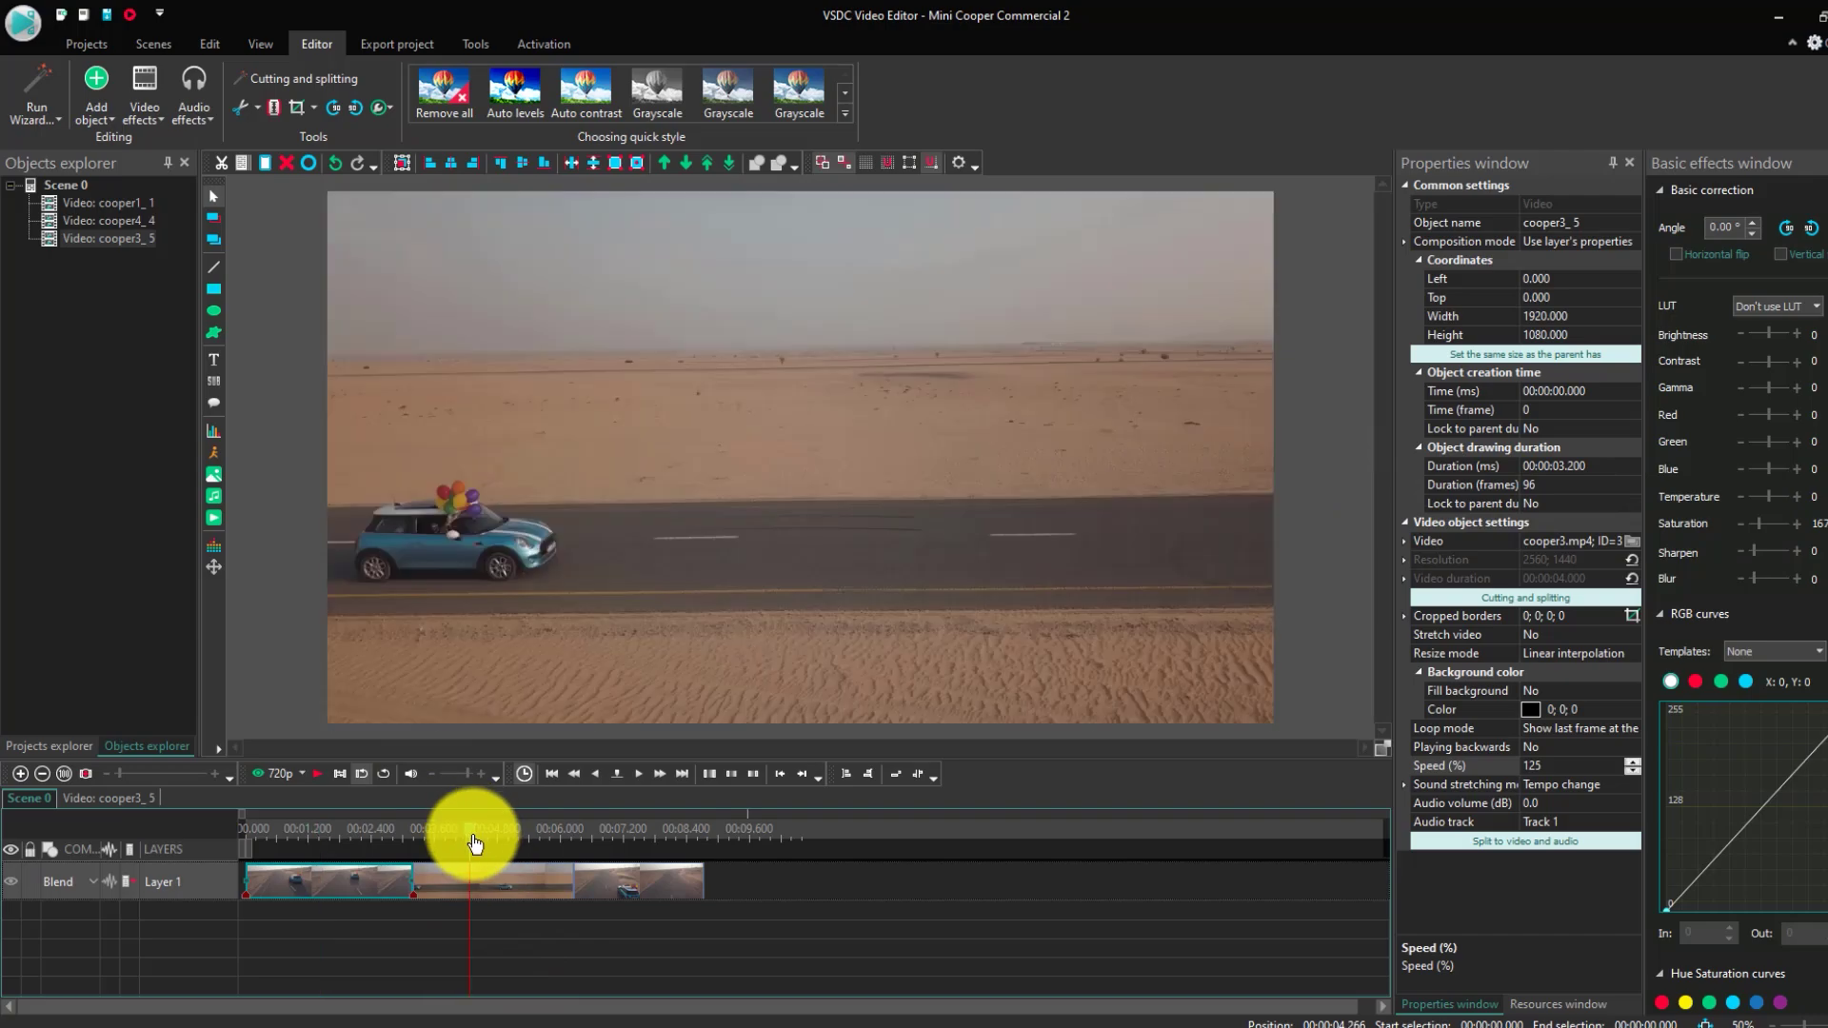
left_click(519, 880)
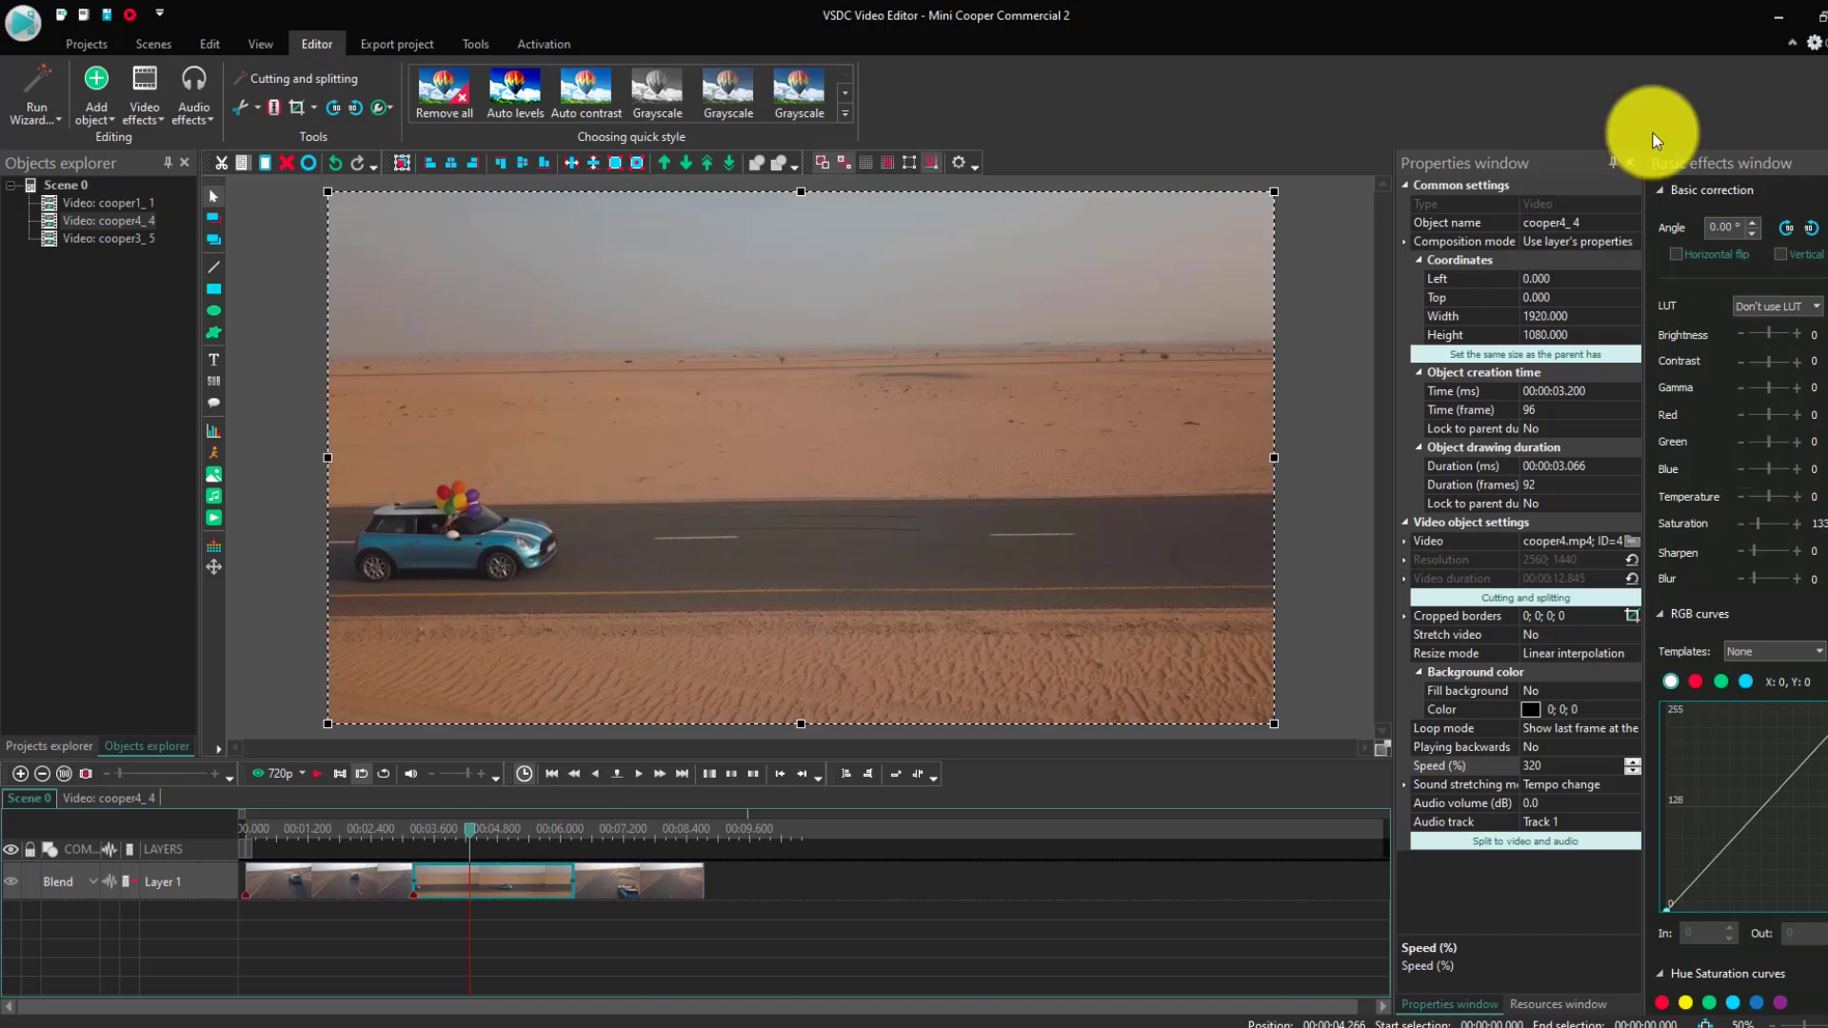
left_click(638, 877)
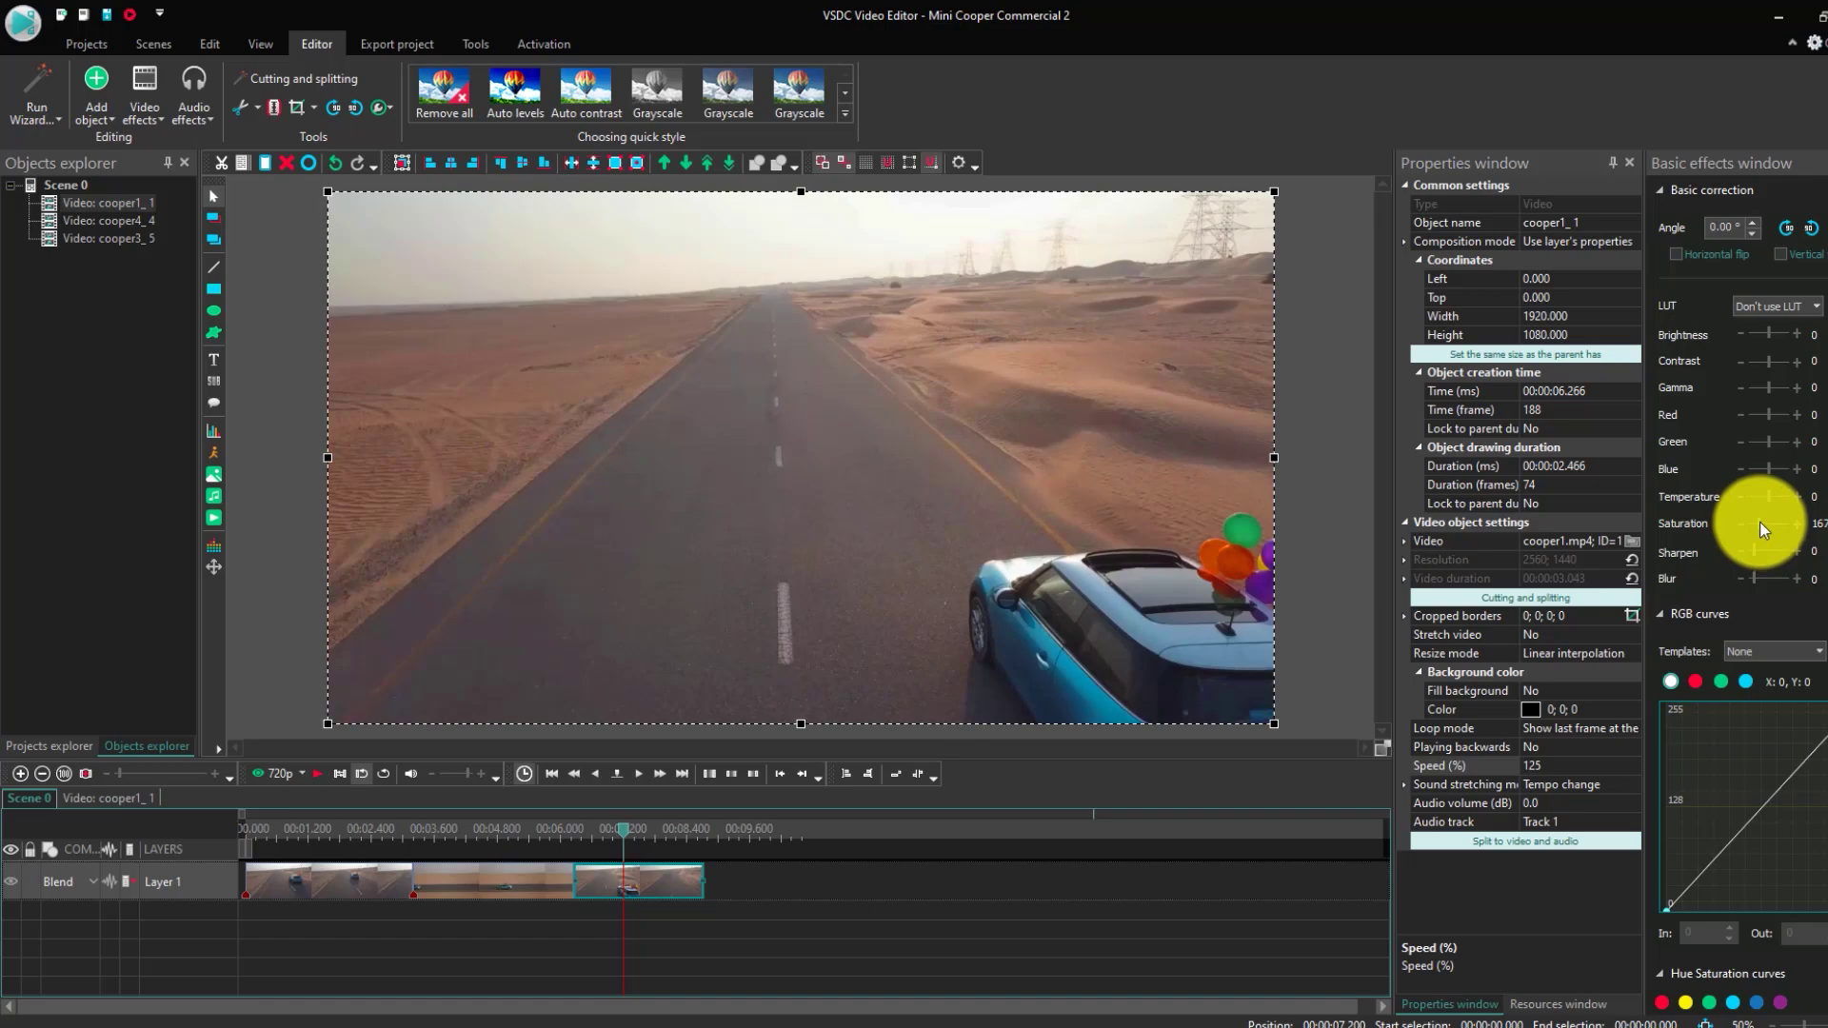
- Add a Fade In transparency effect to the cooper3 clip from scene begin on a new layer, and return to Scene 0
left_click_drag(620, 836, 279, 854)
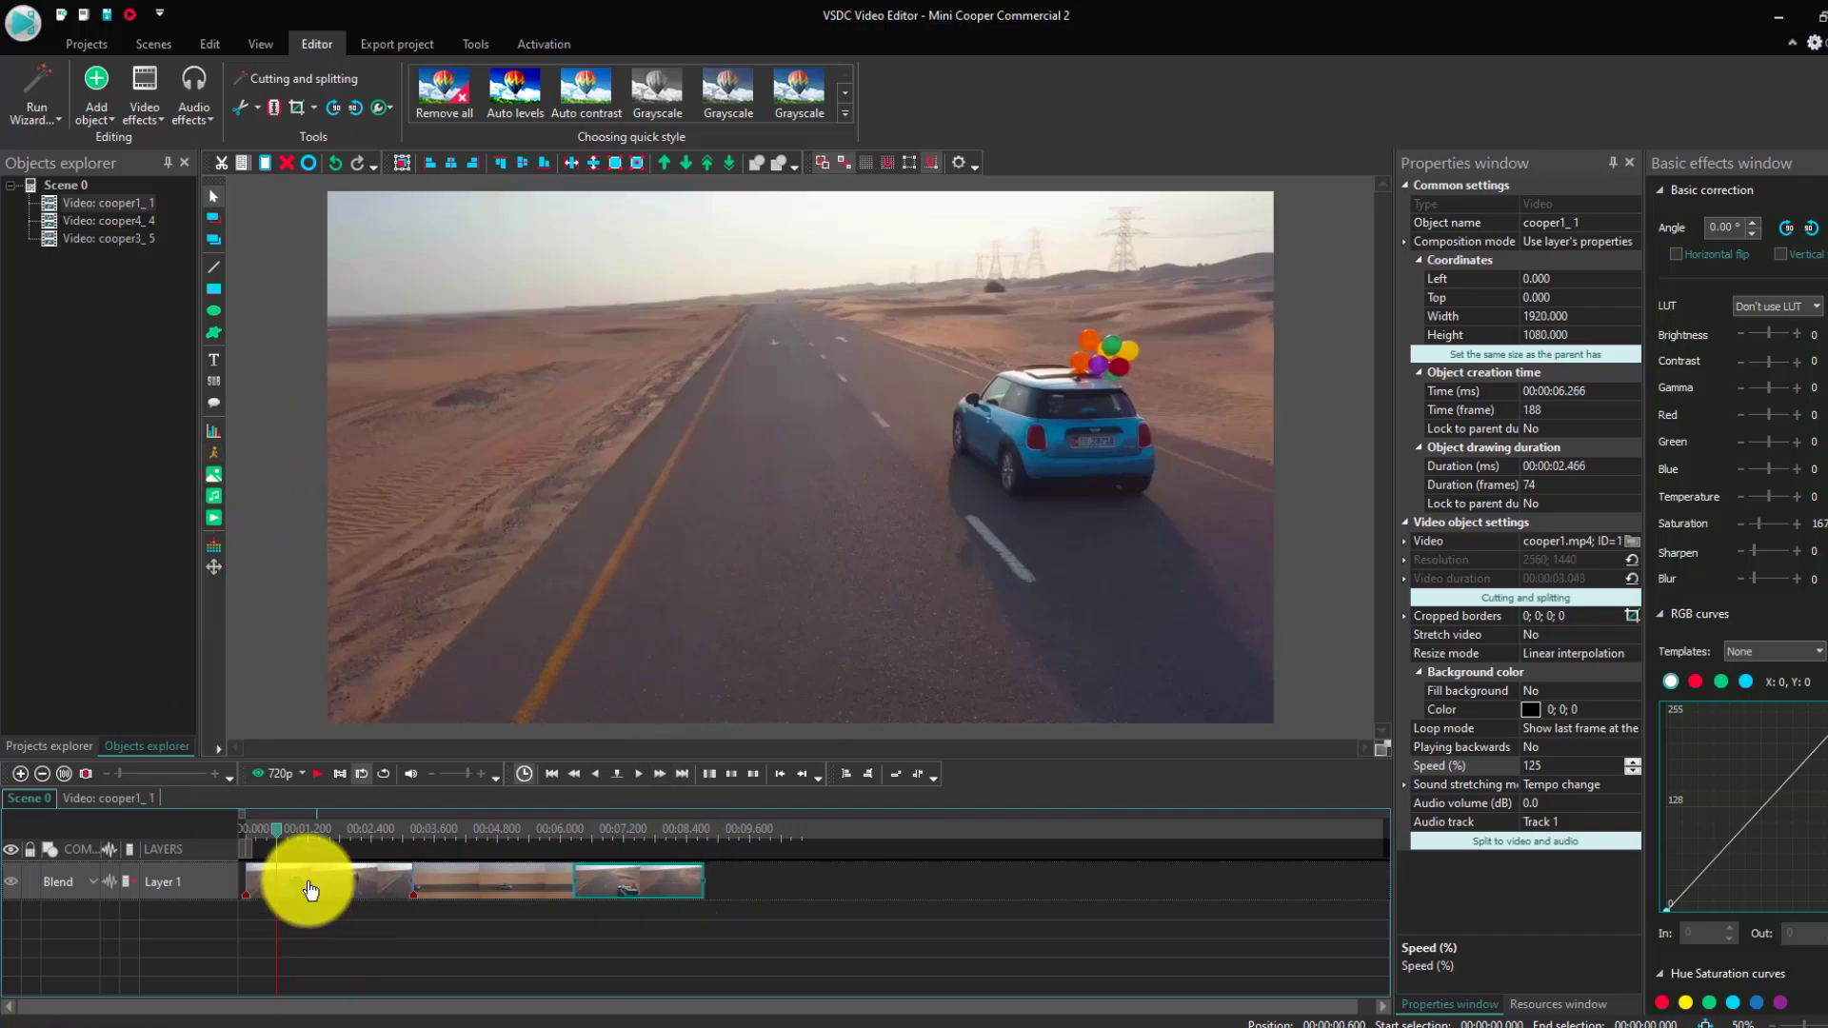
left_click(278, 880)
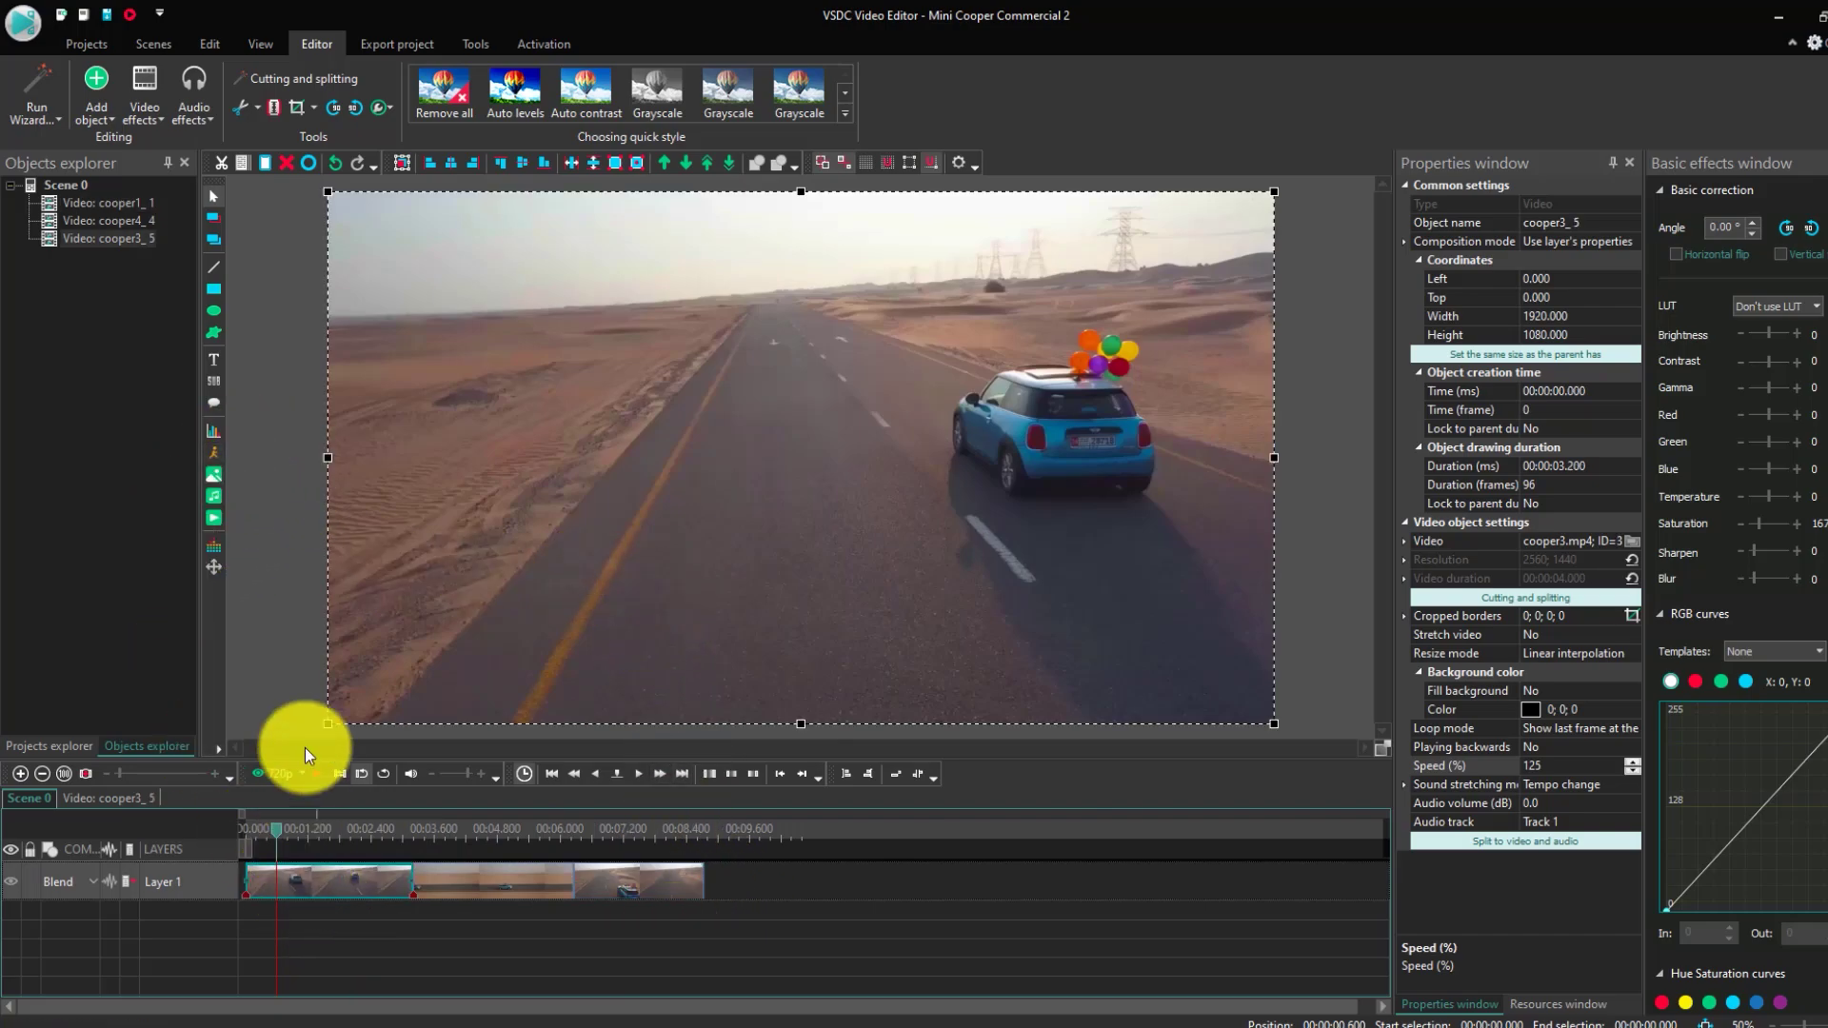
left_click(164, 105)
mouse_move(236, 244)
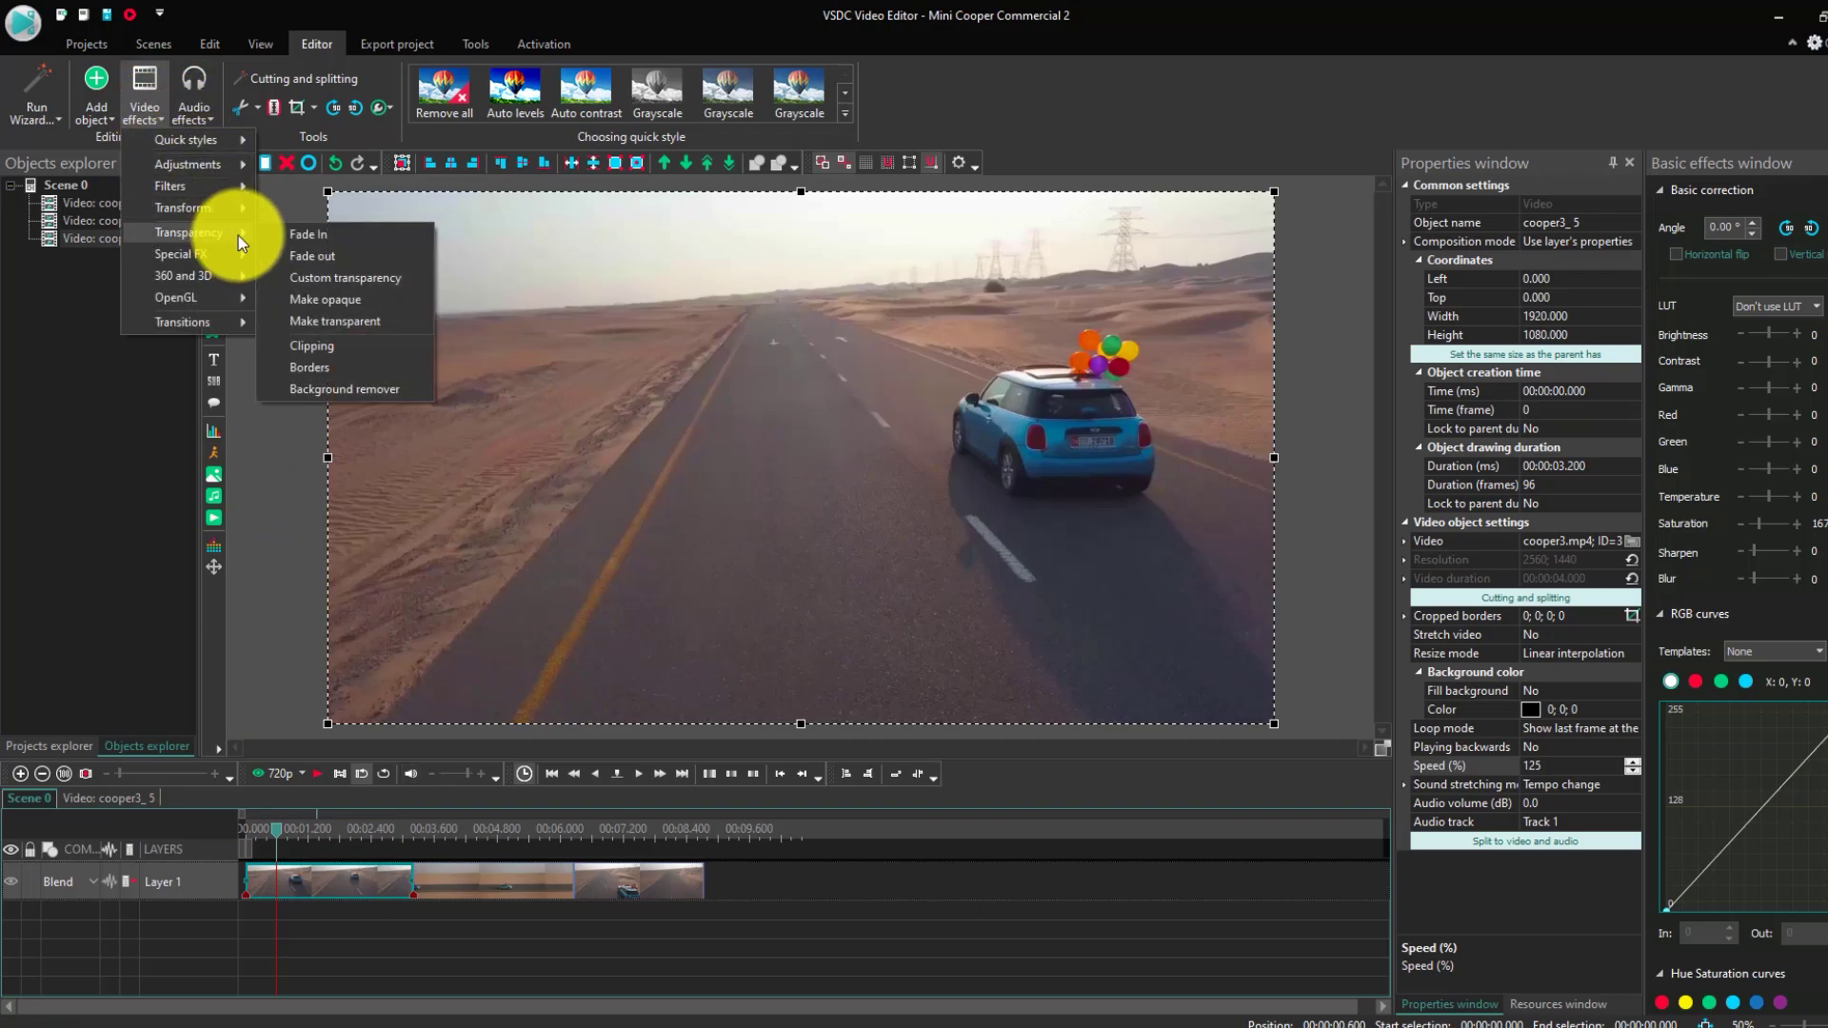
left_click(293, 233)
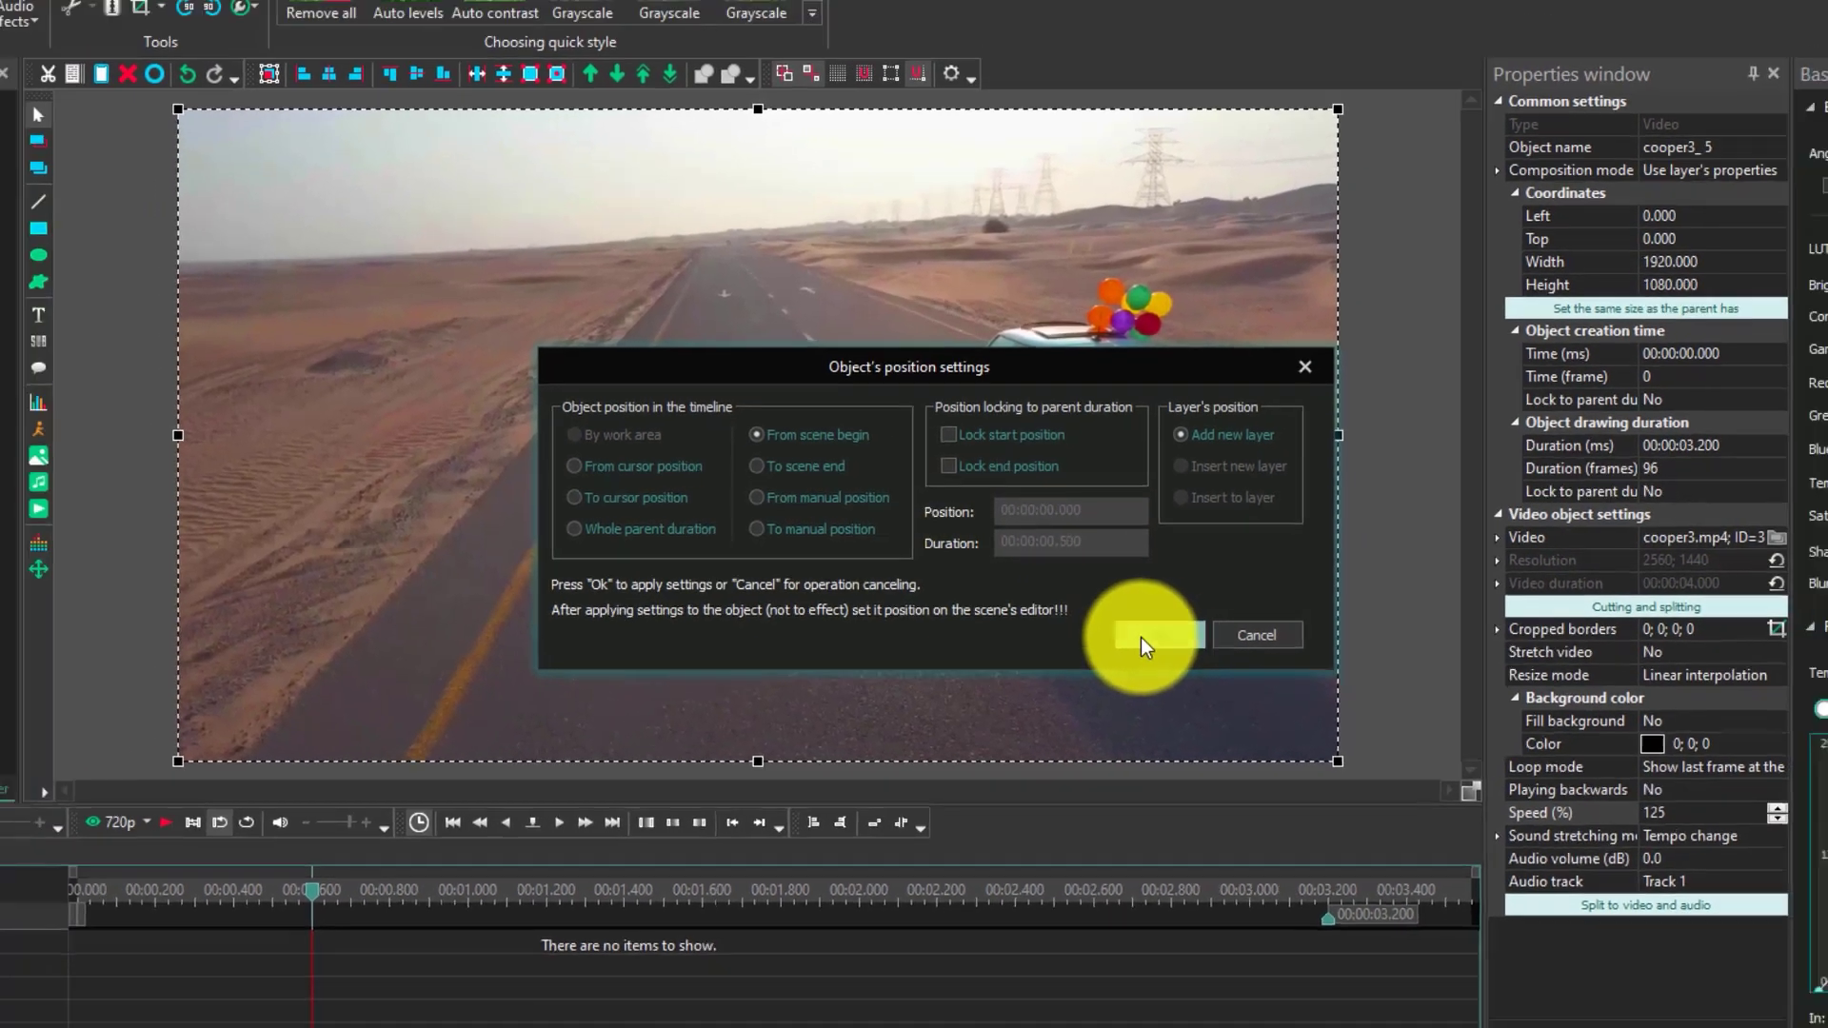
left_click(1191, 650)
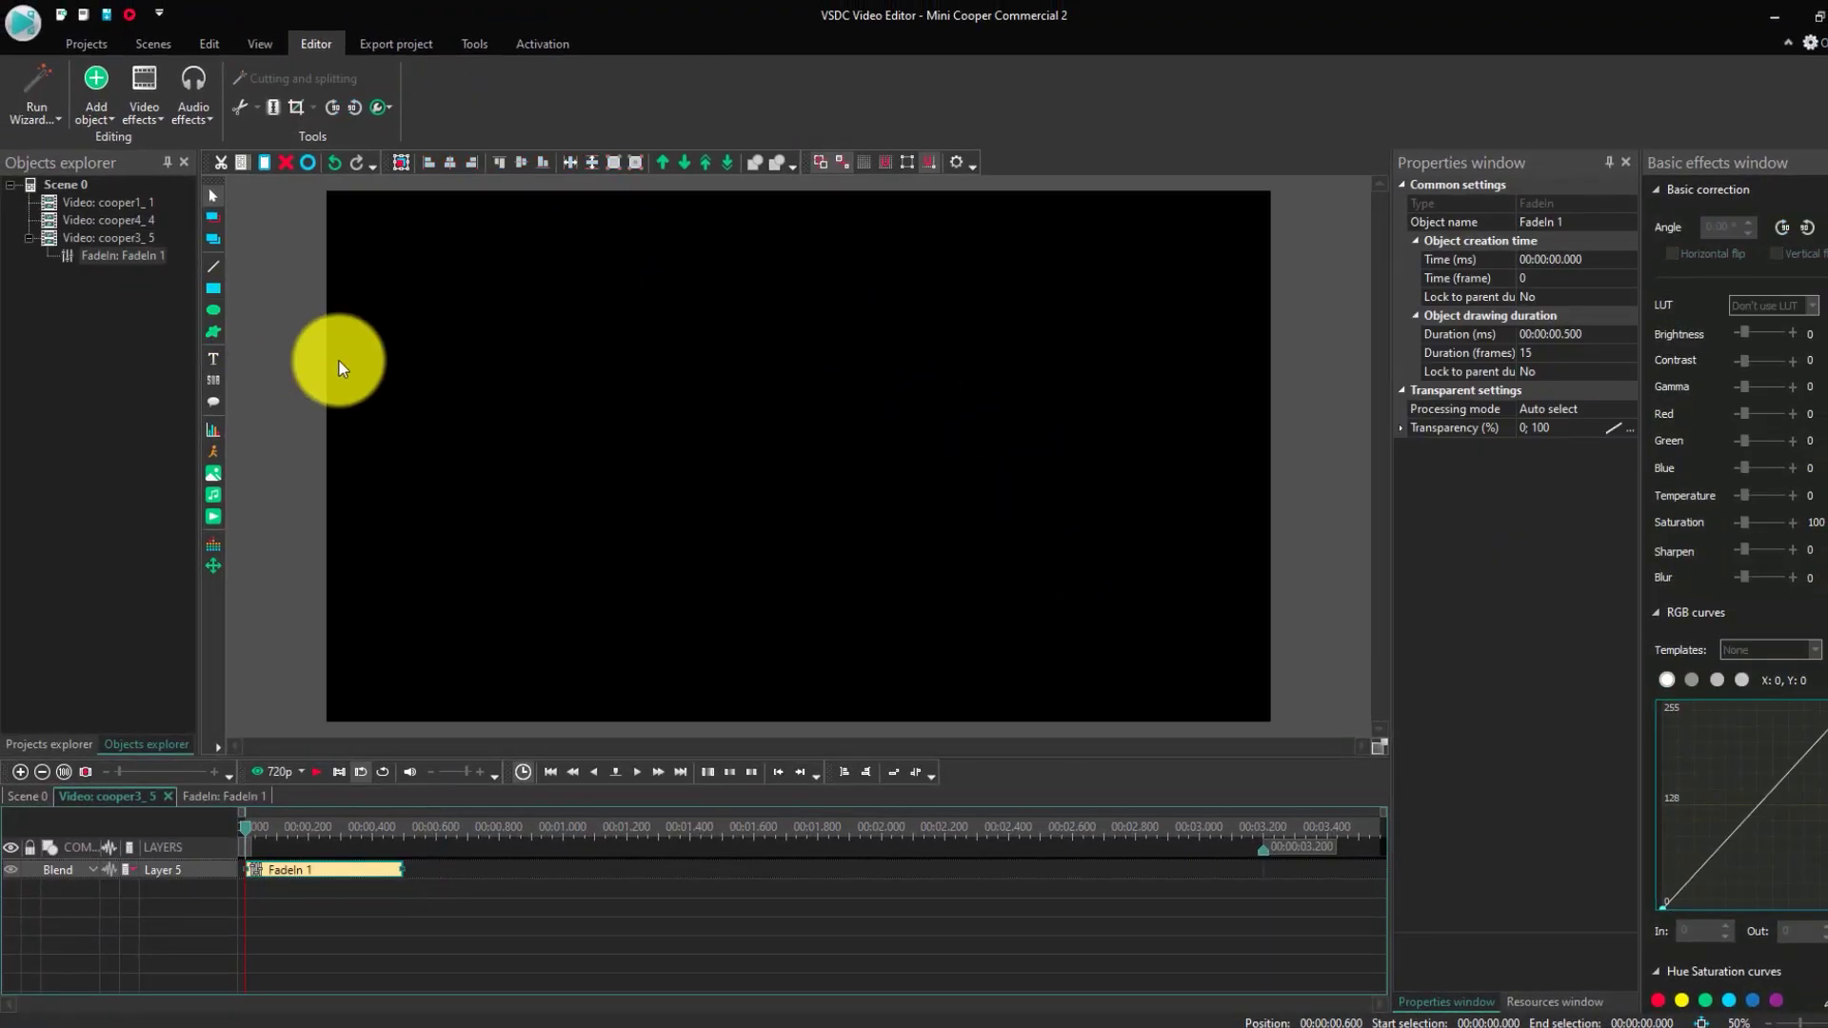
left_click(30, 796)
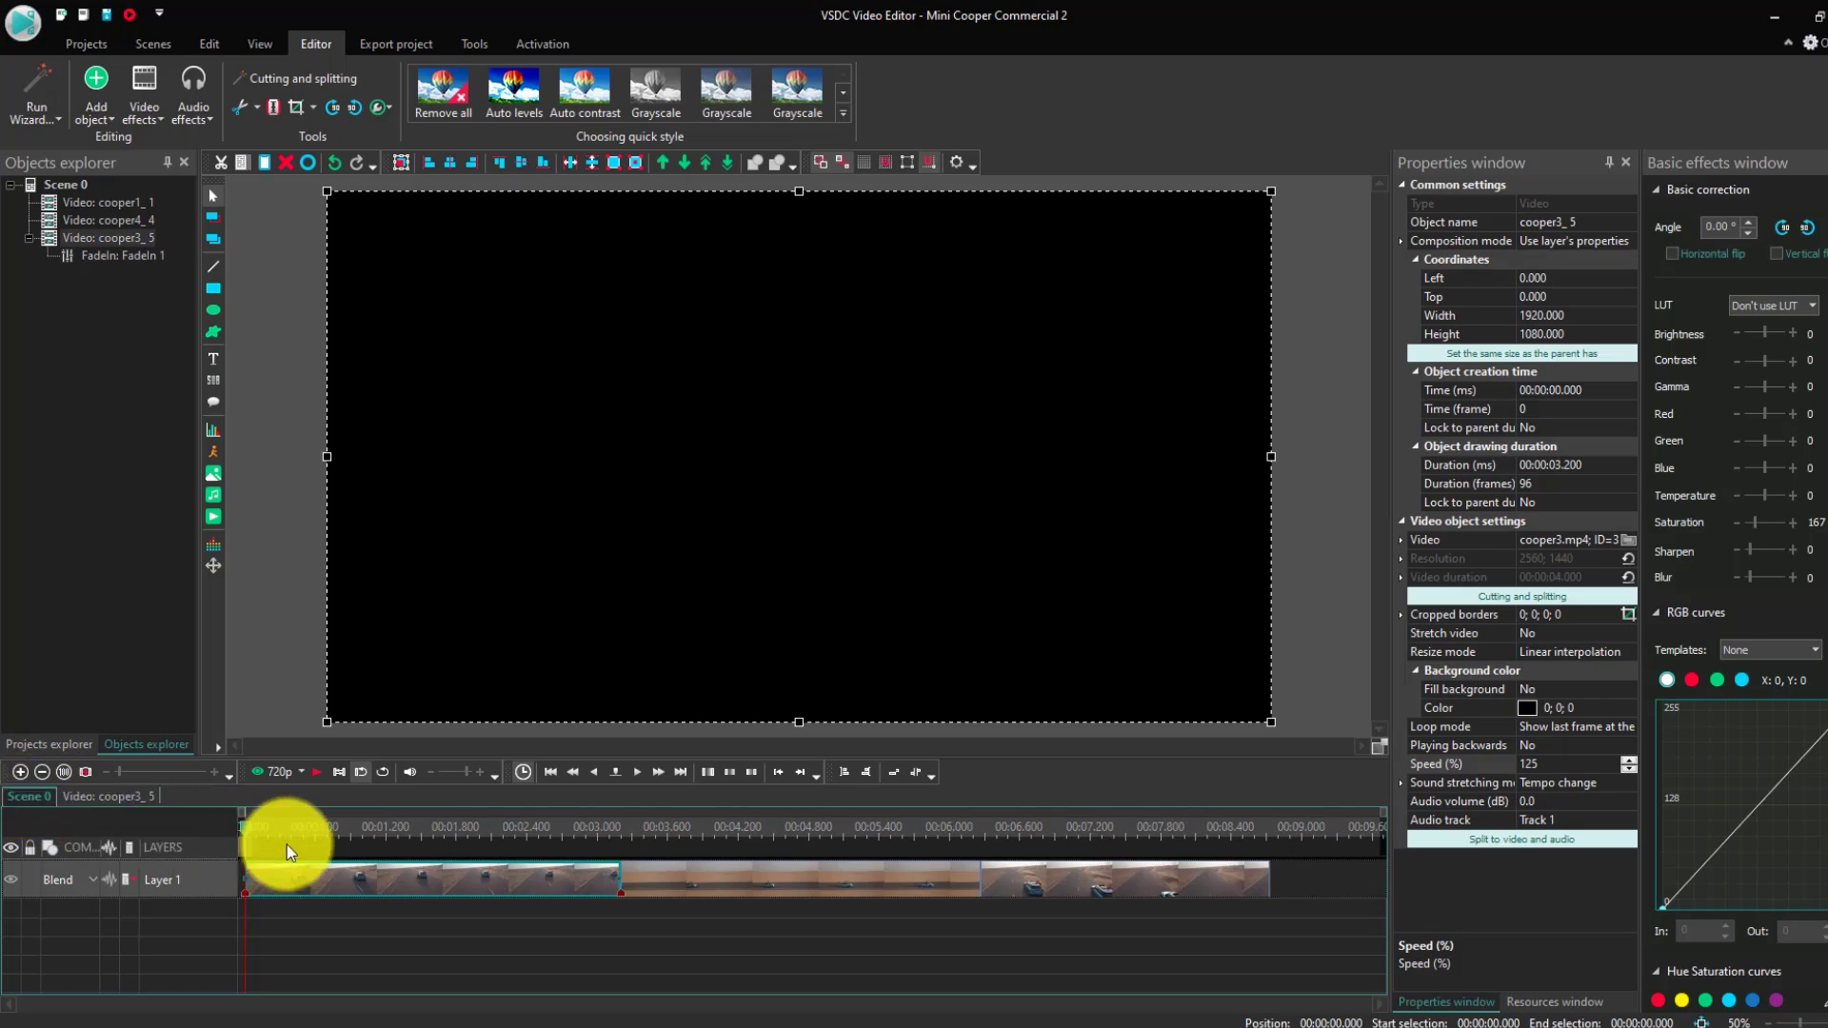
- Look at the cooper3 clip's own timeline with its fade-in, return to Scene 0 and preview the opening
left_click(88, 800)
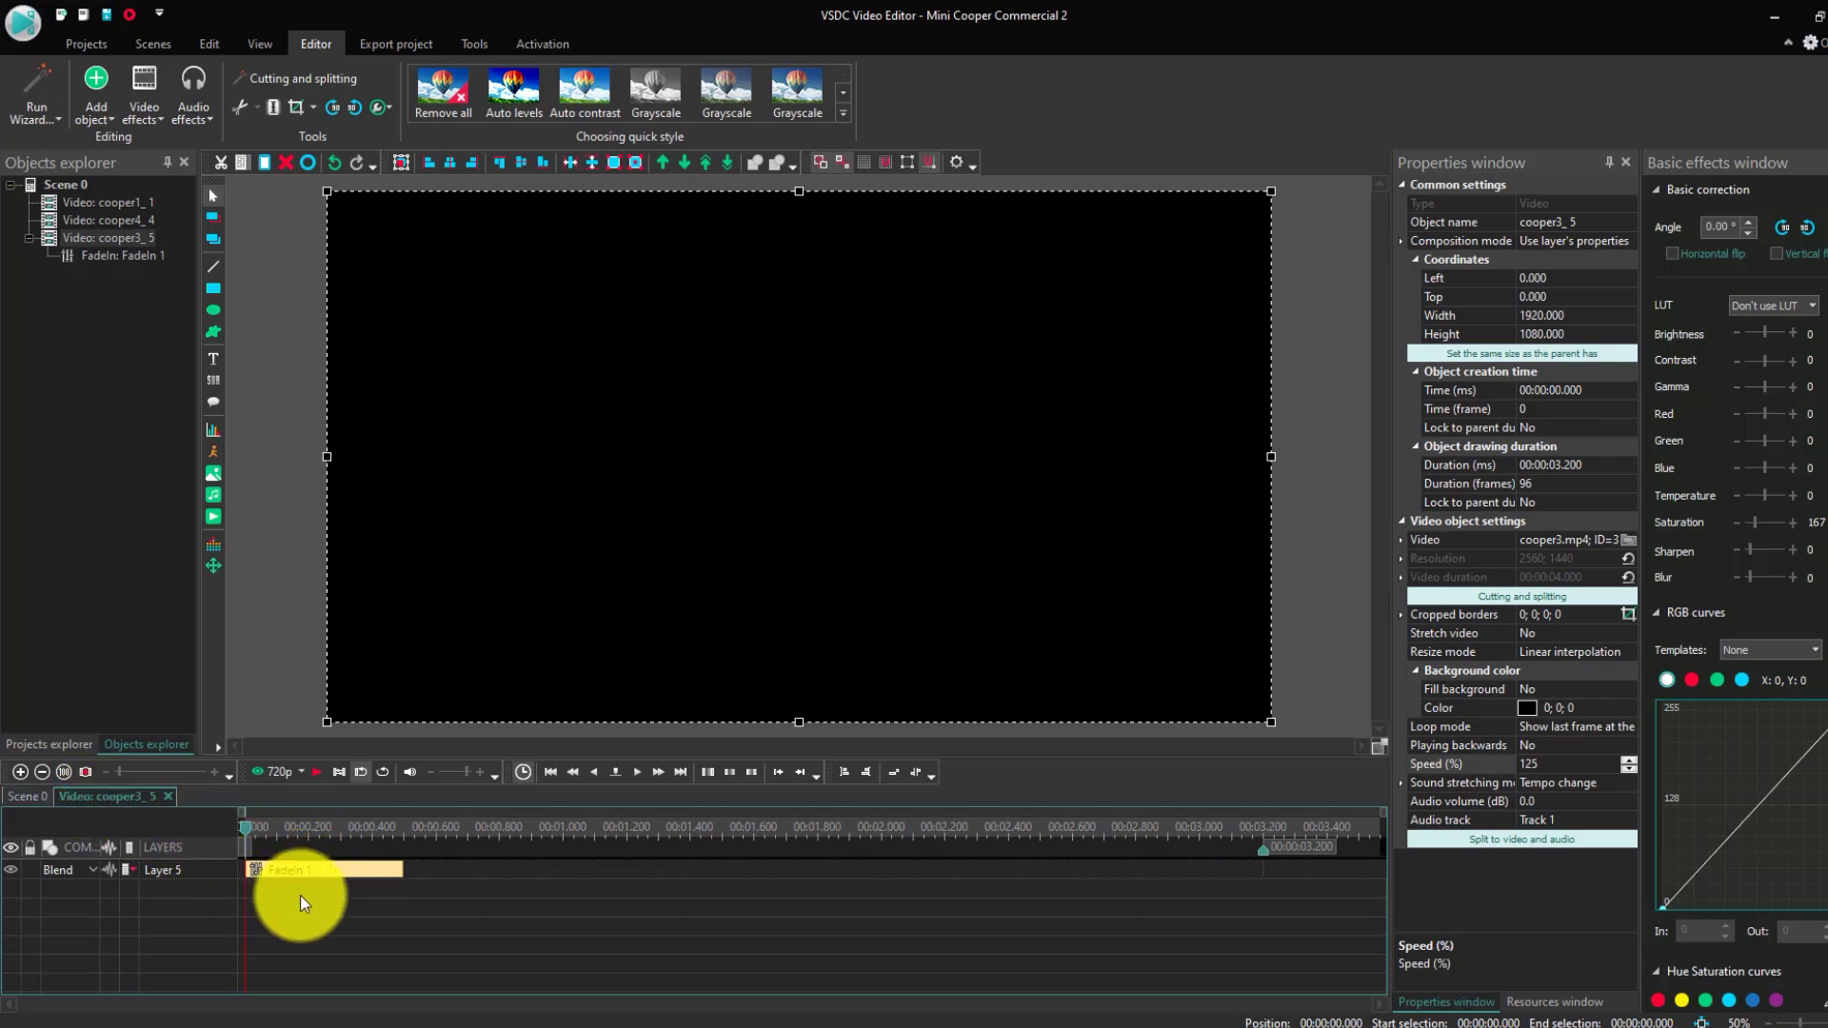
left_click(29, 797)
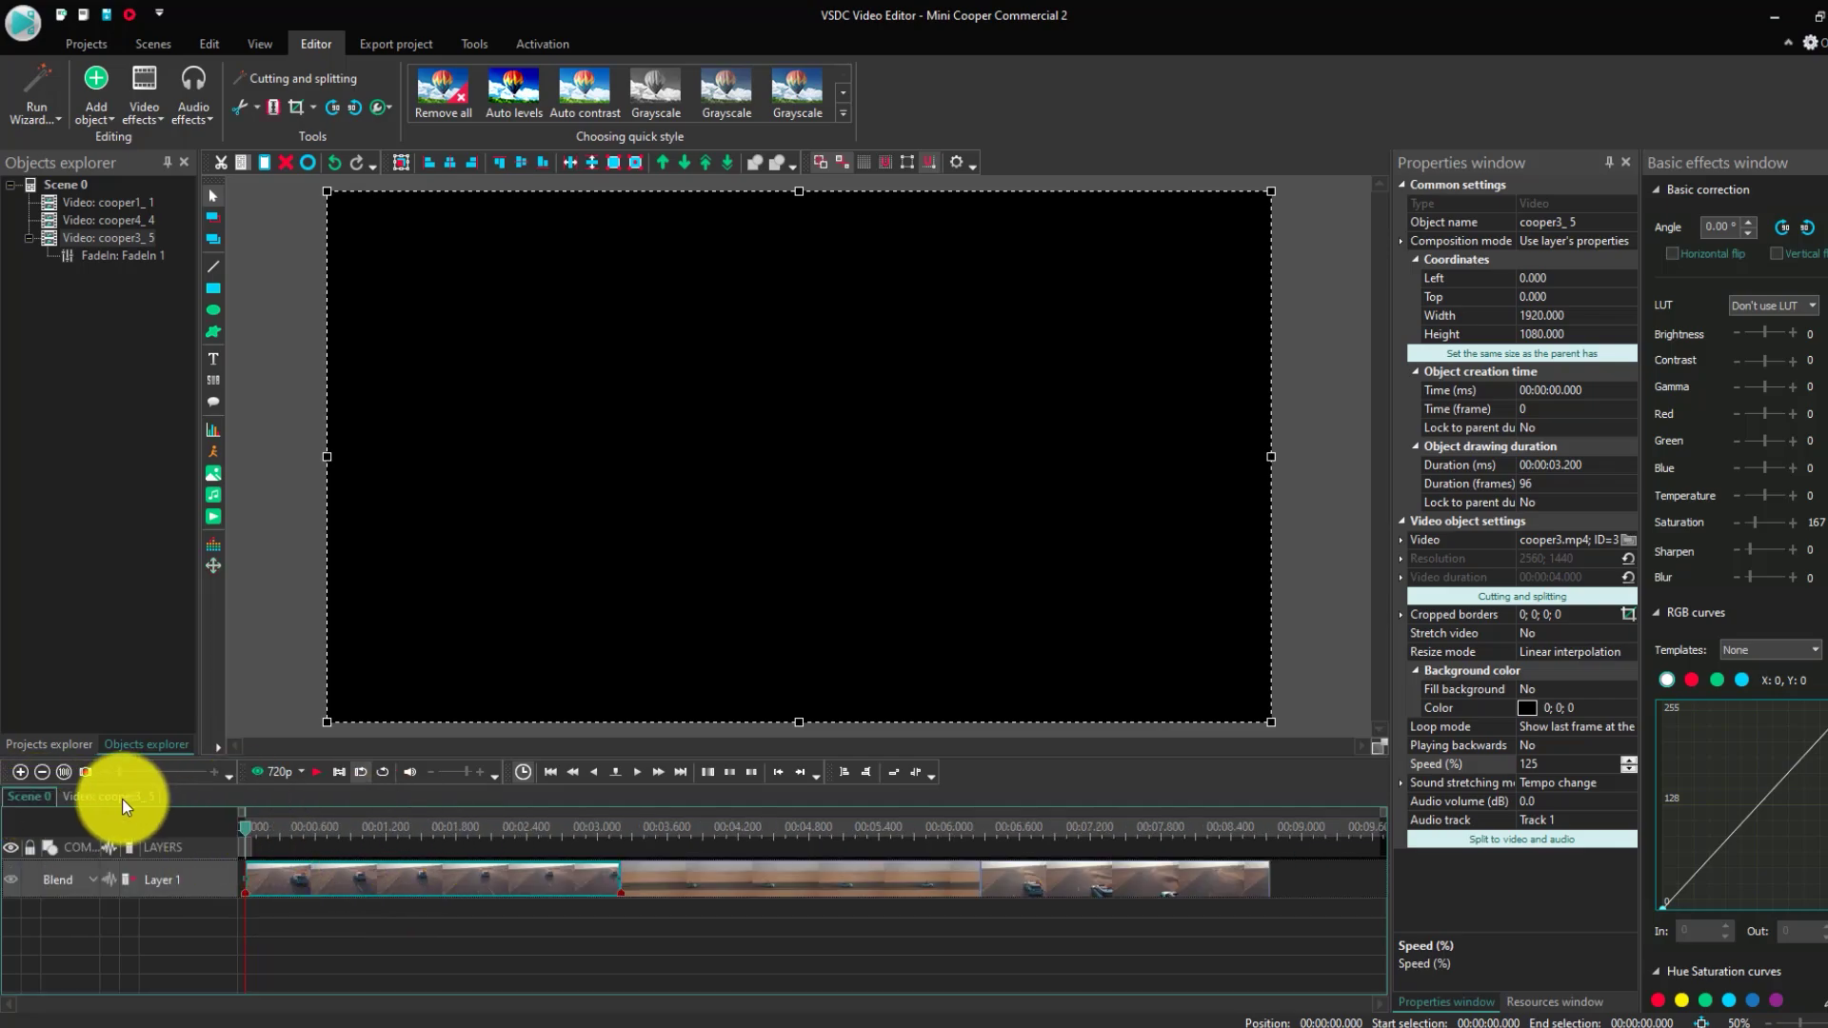
double_click(339, 871)
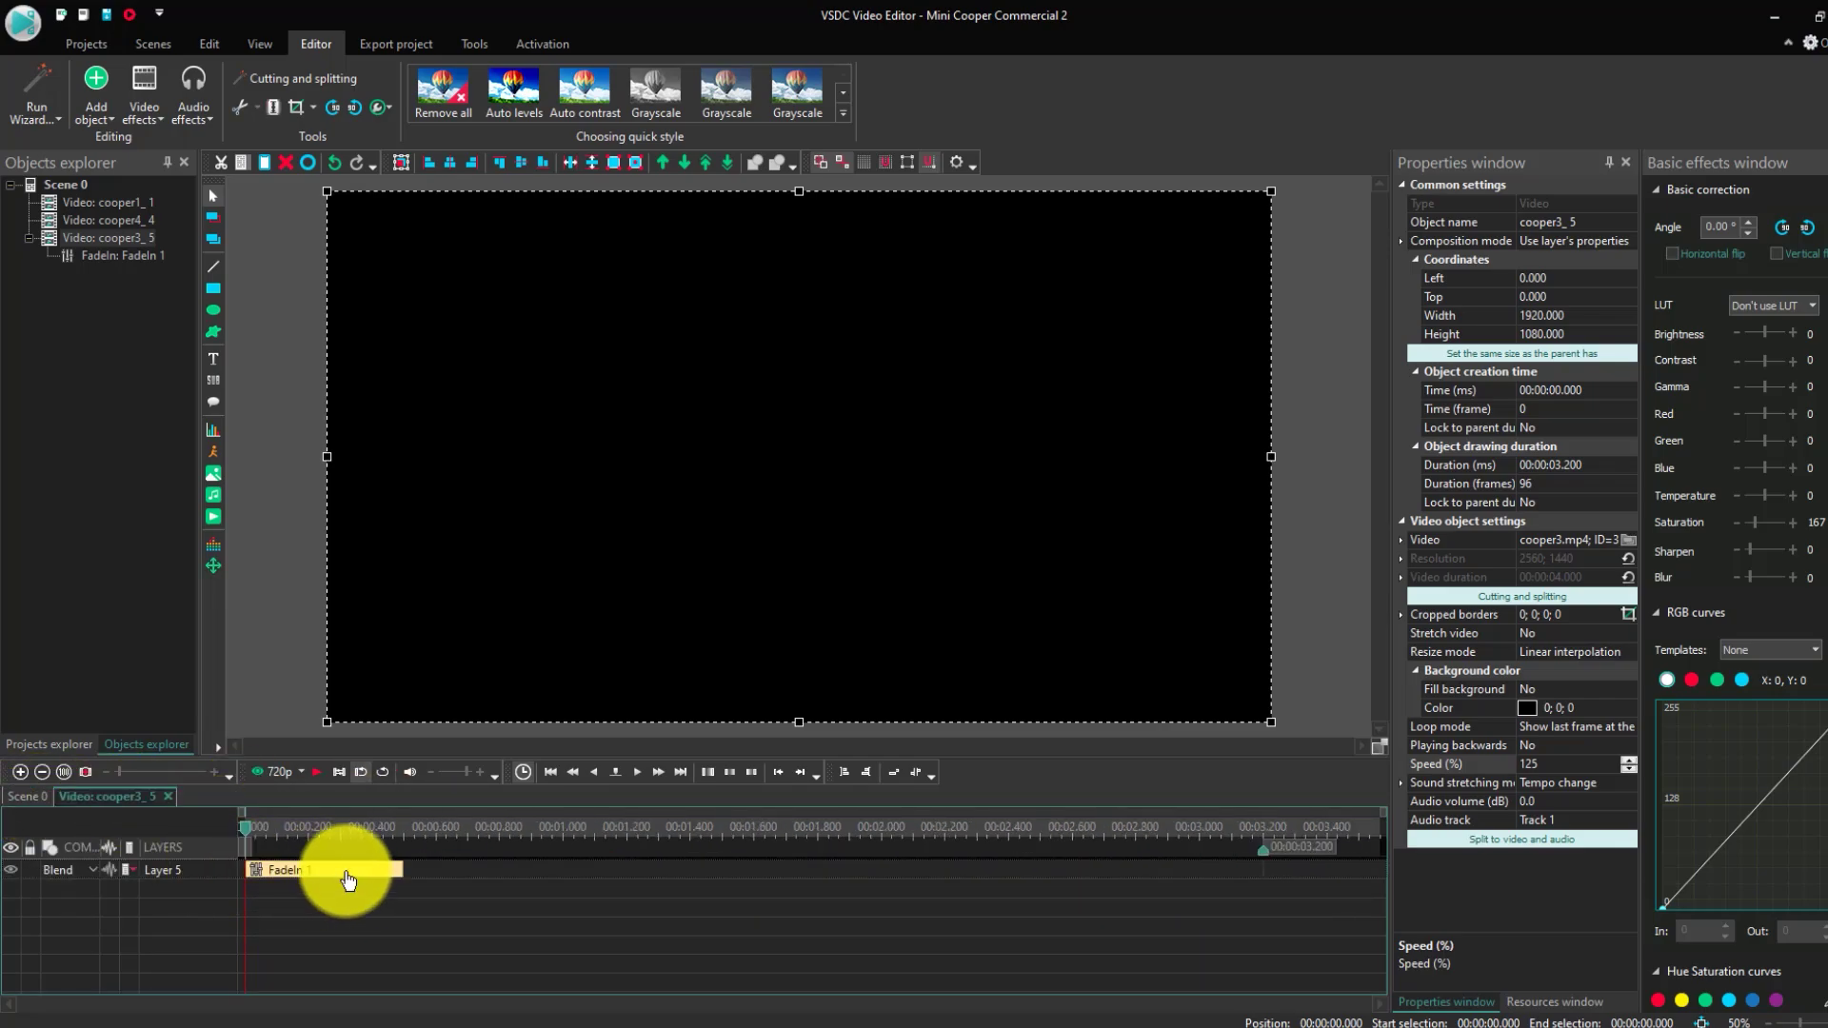
left_click(28, 797)
left_click(316, 773)
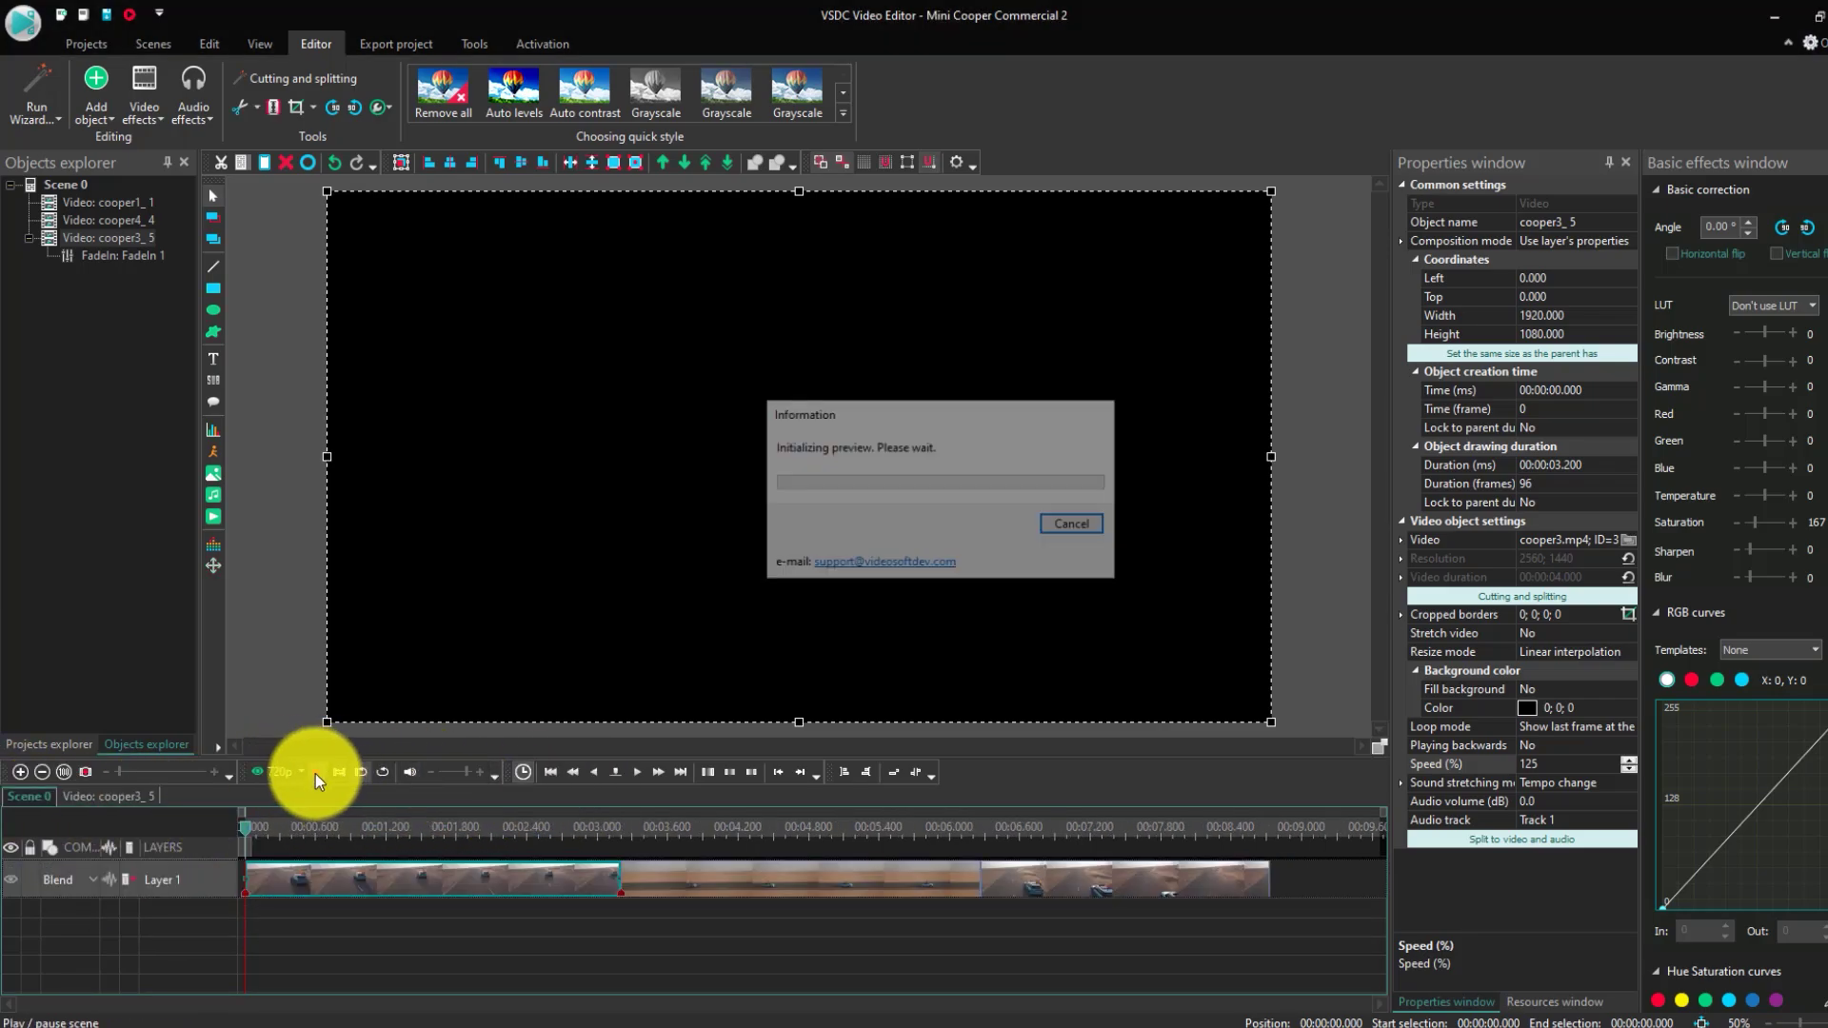
left_click(316, 773)
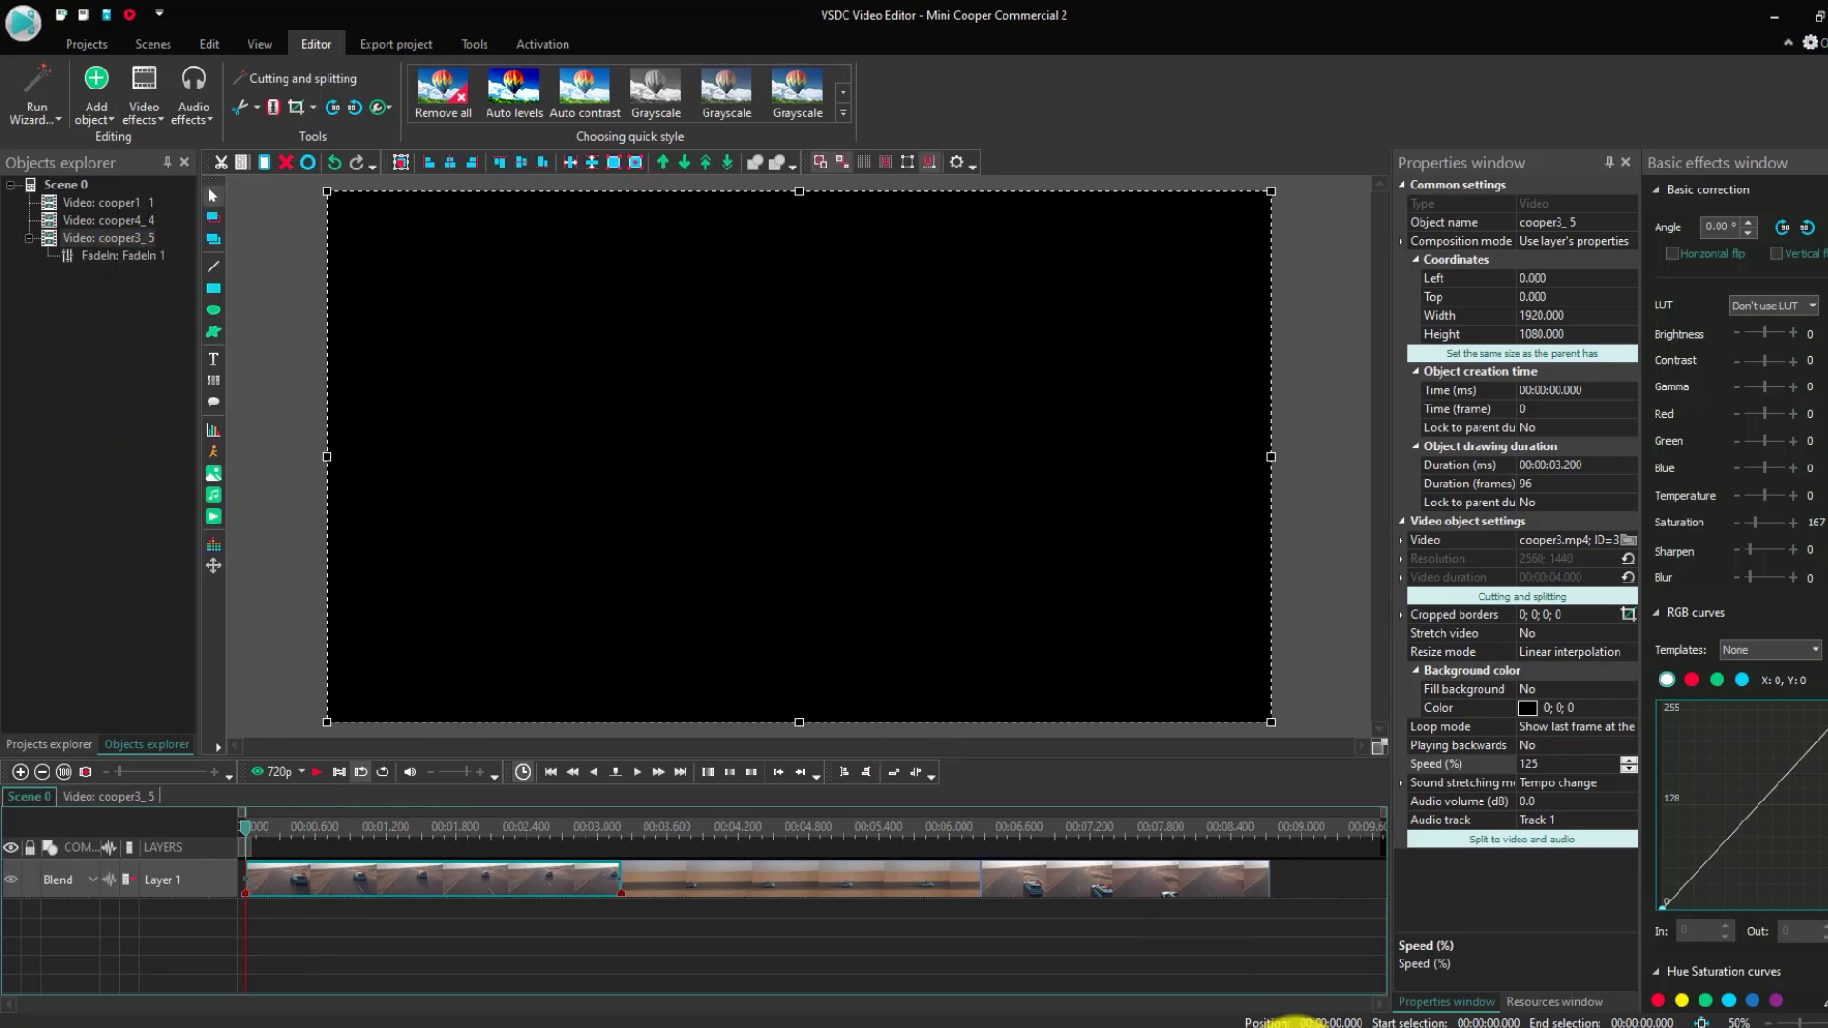
- Add a Fade Out effect to the cooper1 clip at scene end with start and end positions locked, and return to Scene 0
left_click(1109, 890)
left_click(142, 111)
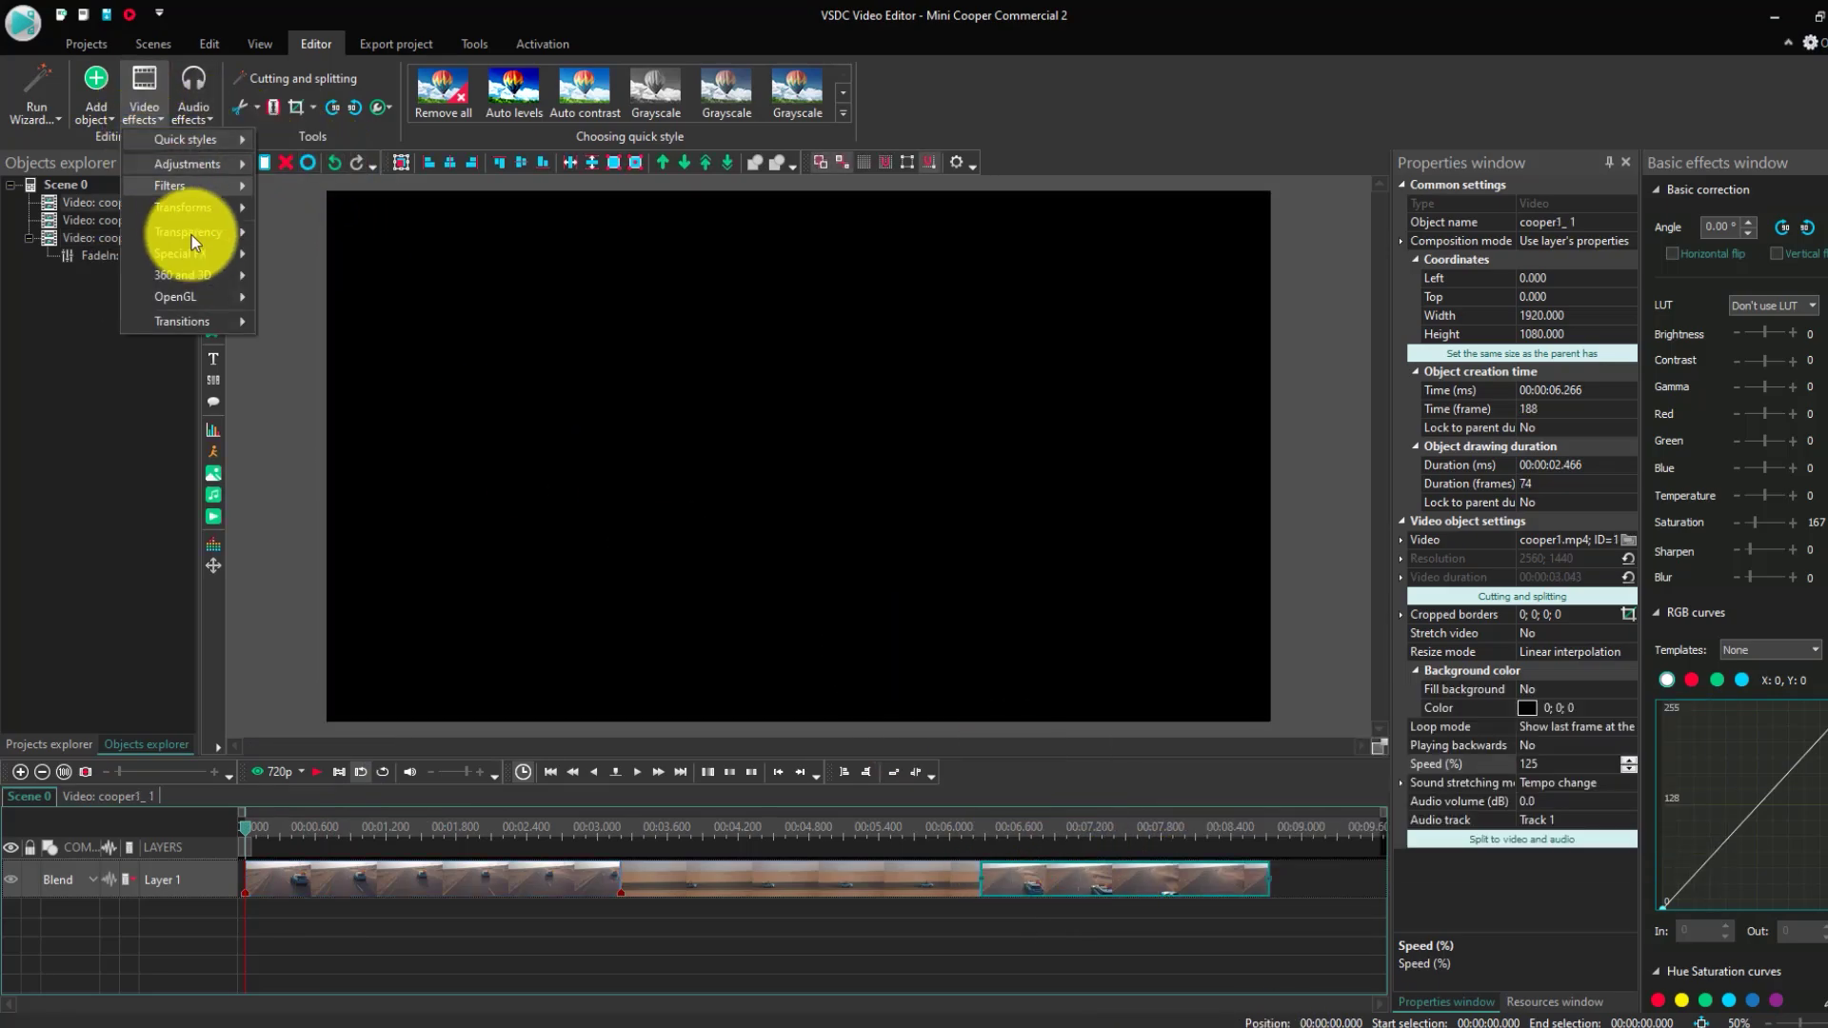
mouse_move(196, 238)
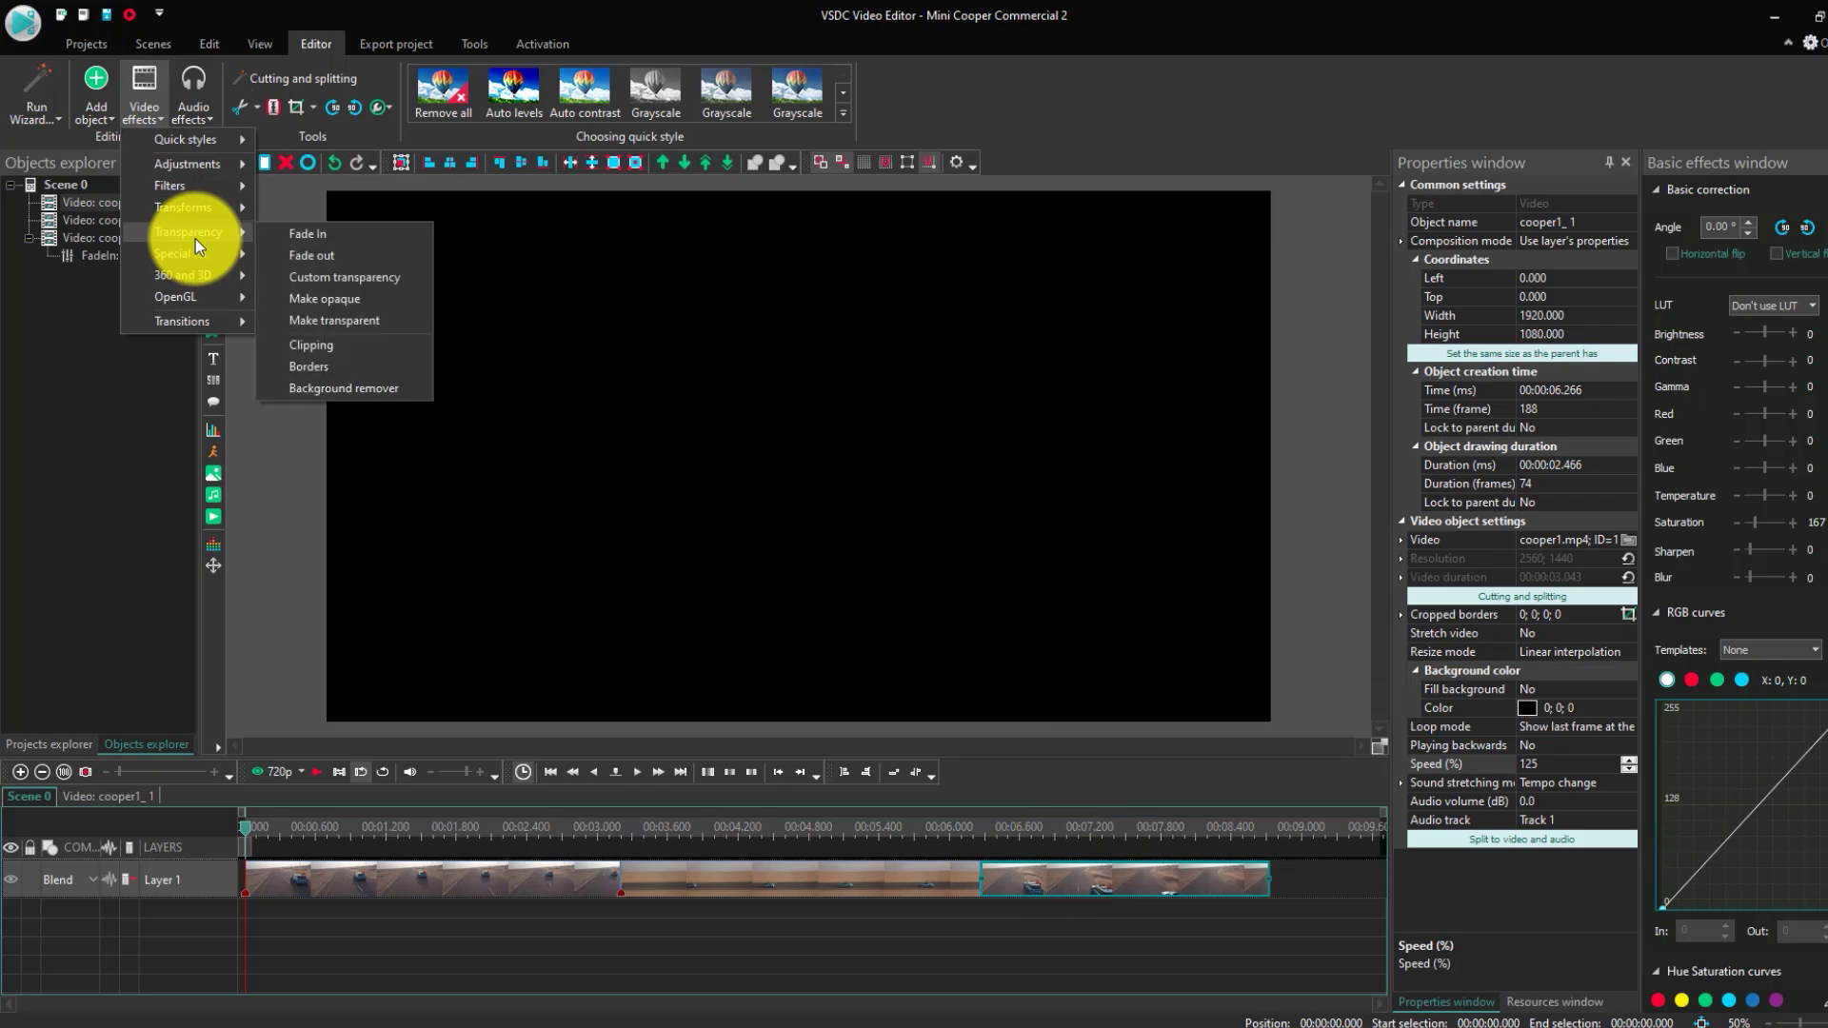
left_click(301, 249)
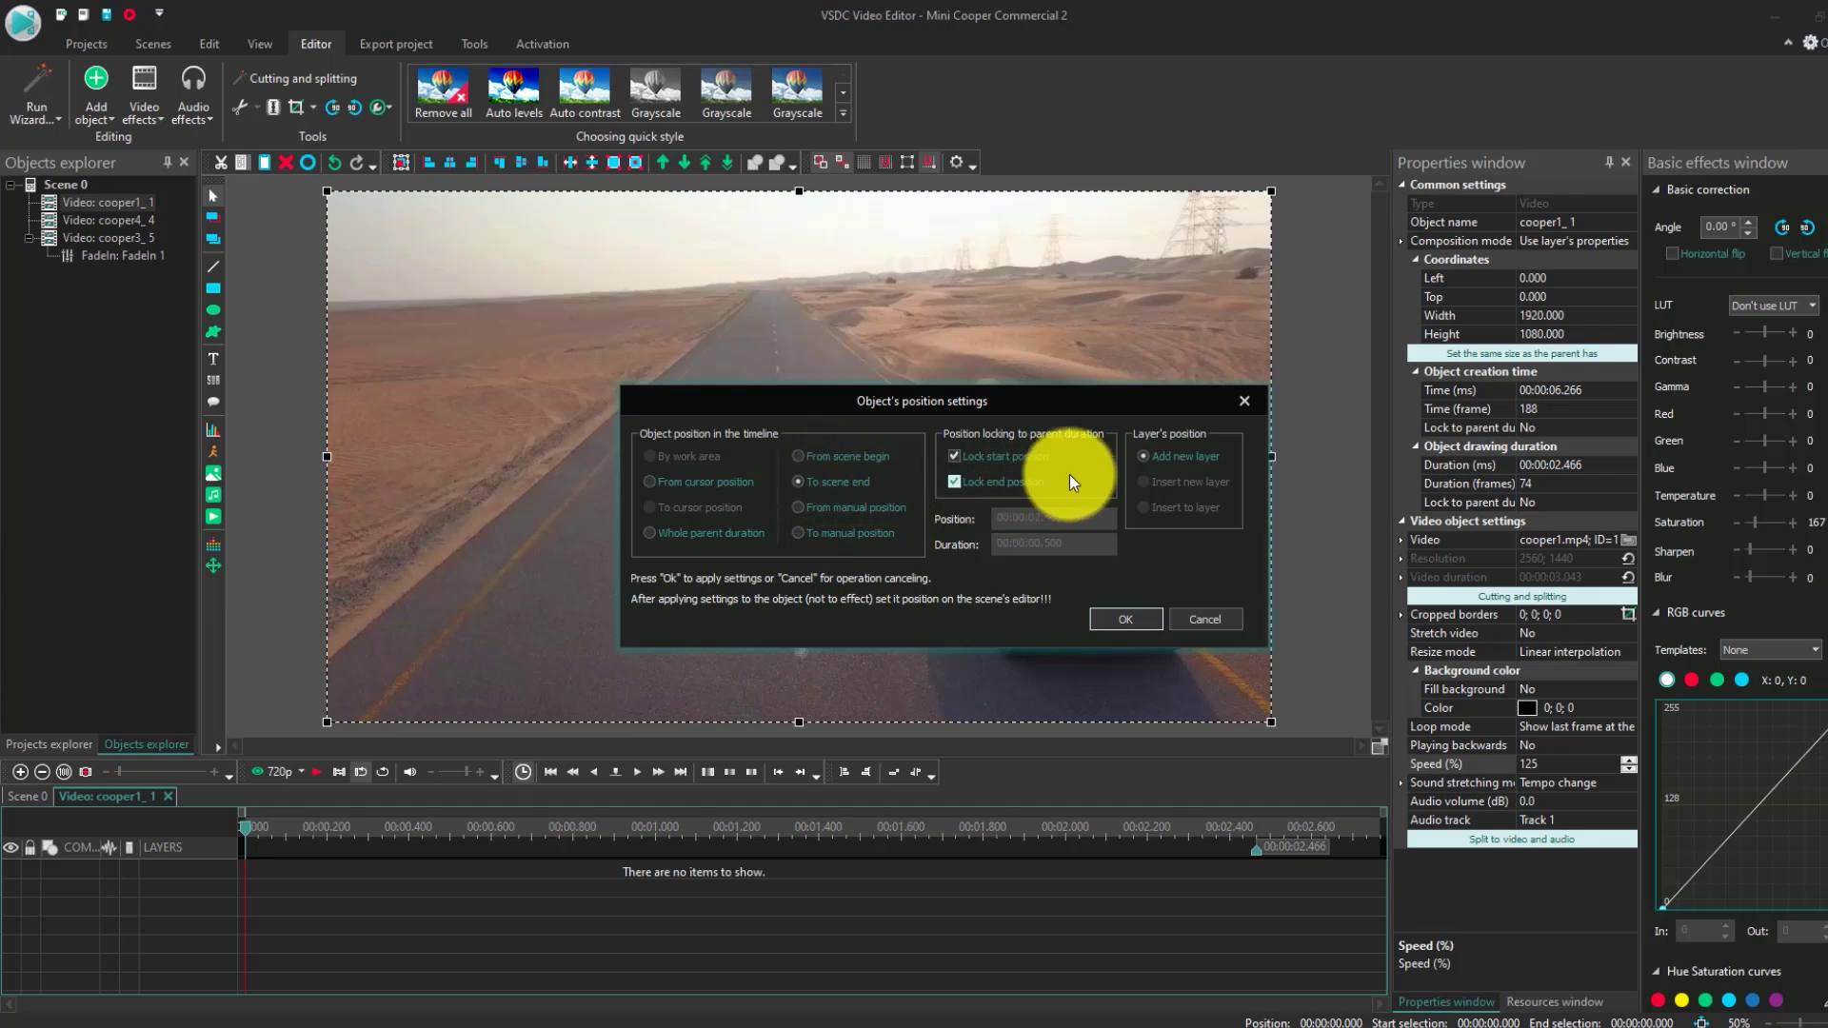
left_click(1112, 620)
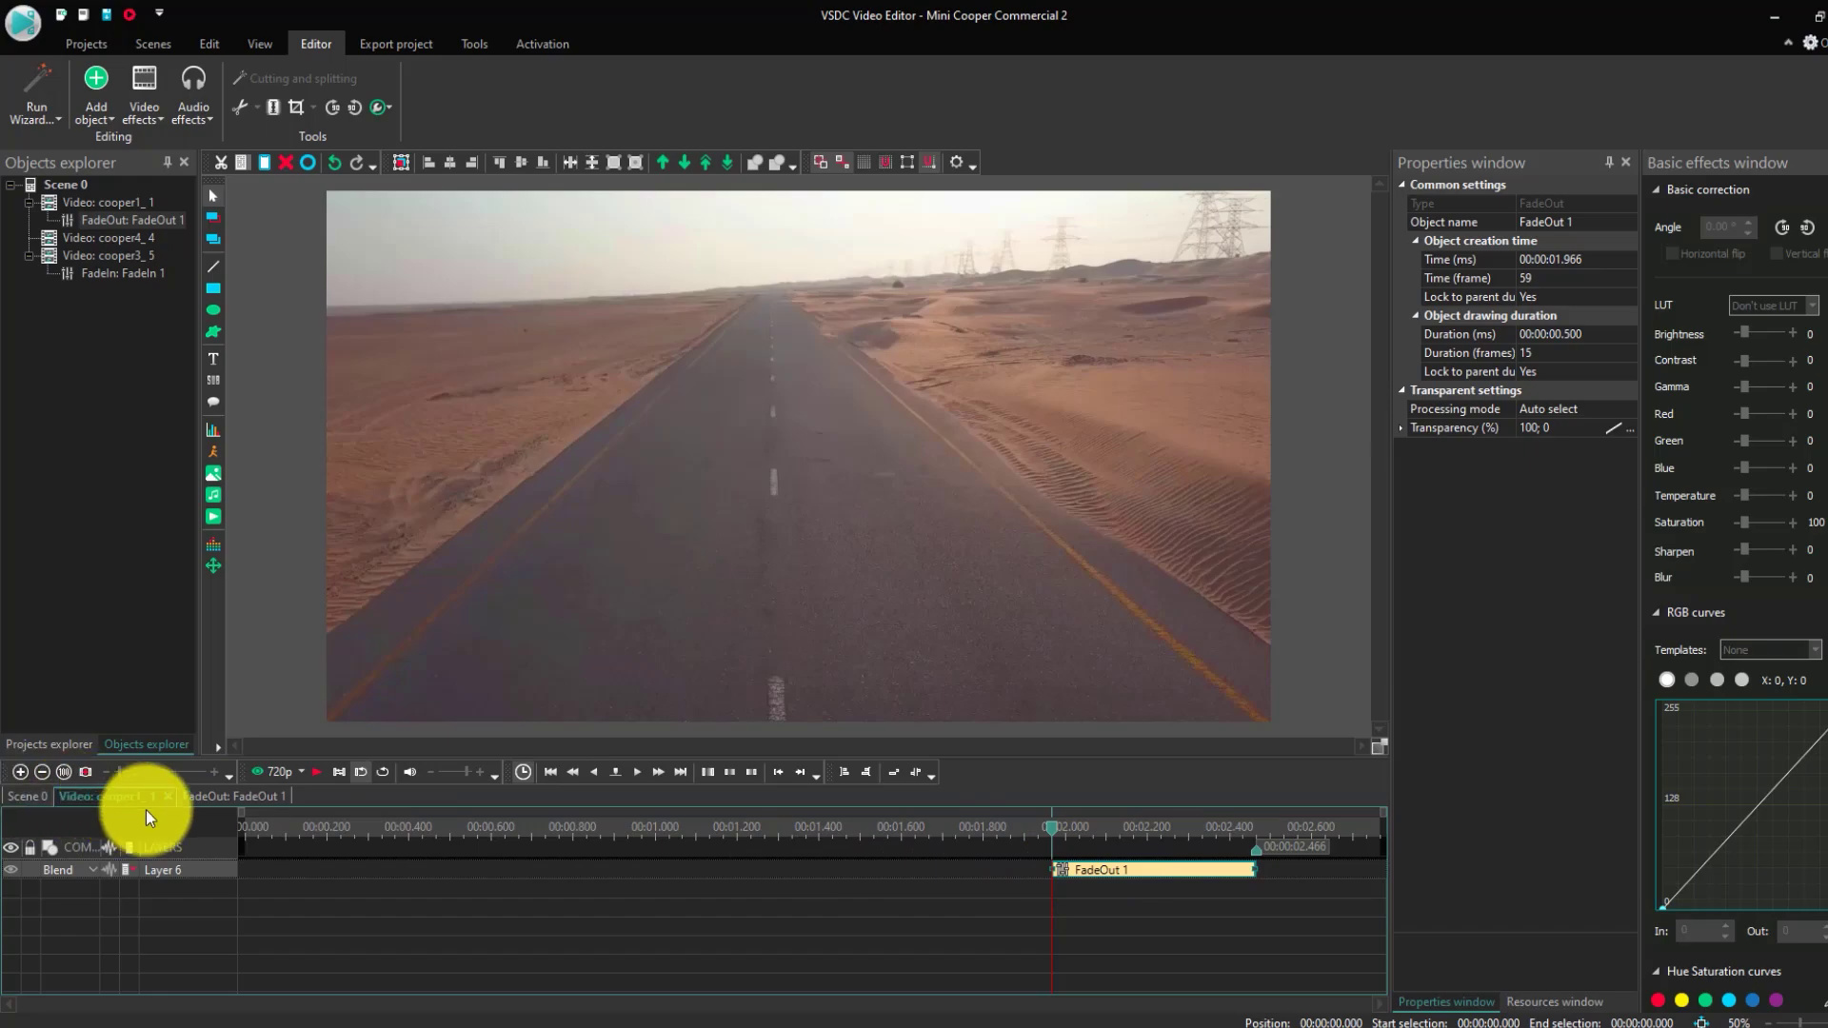
left_click(32, 799)
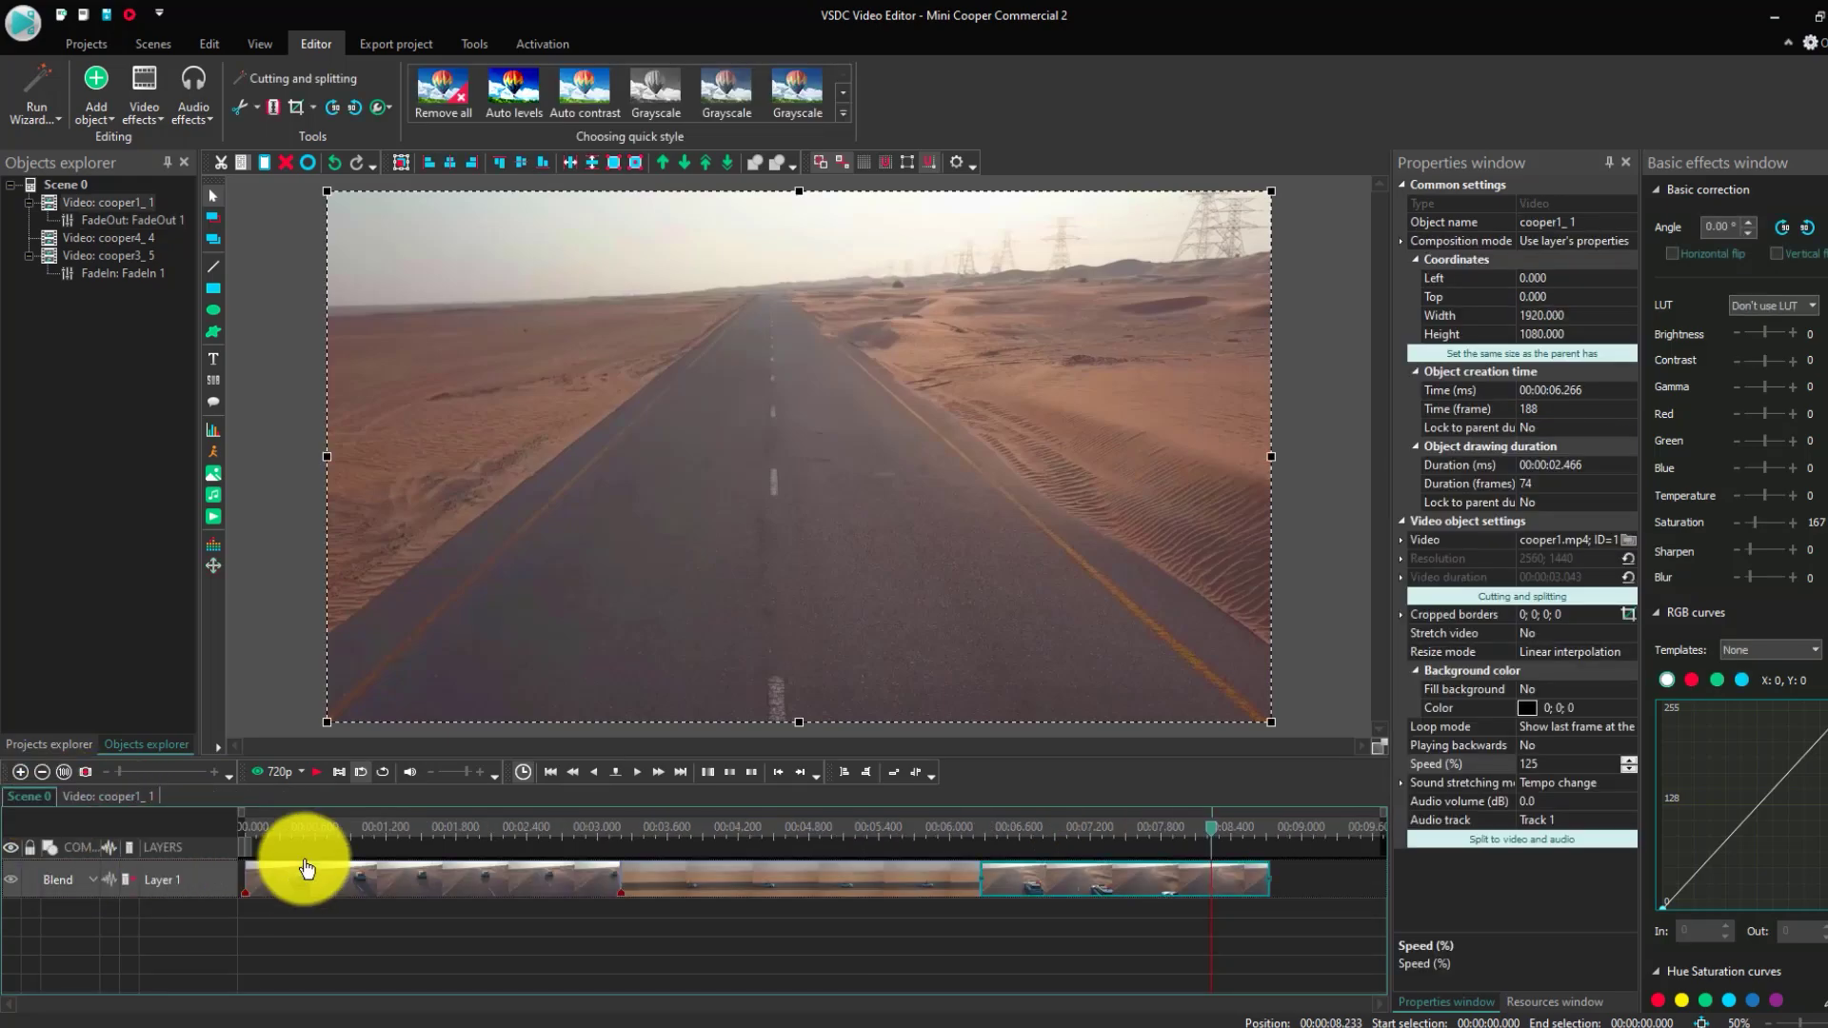
- Play back the beginning and the end of Scene 0 to check the fade-in and fade-out
left_click(317, 773)
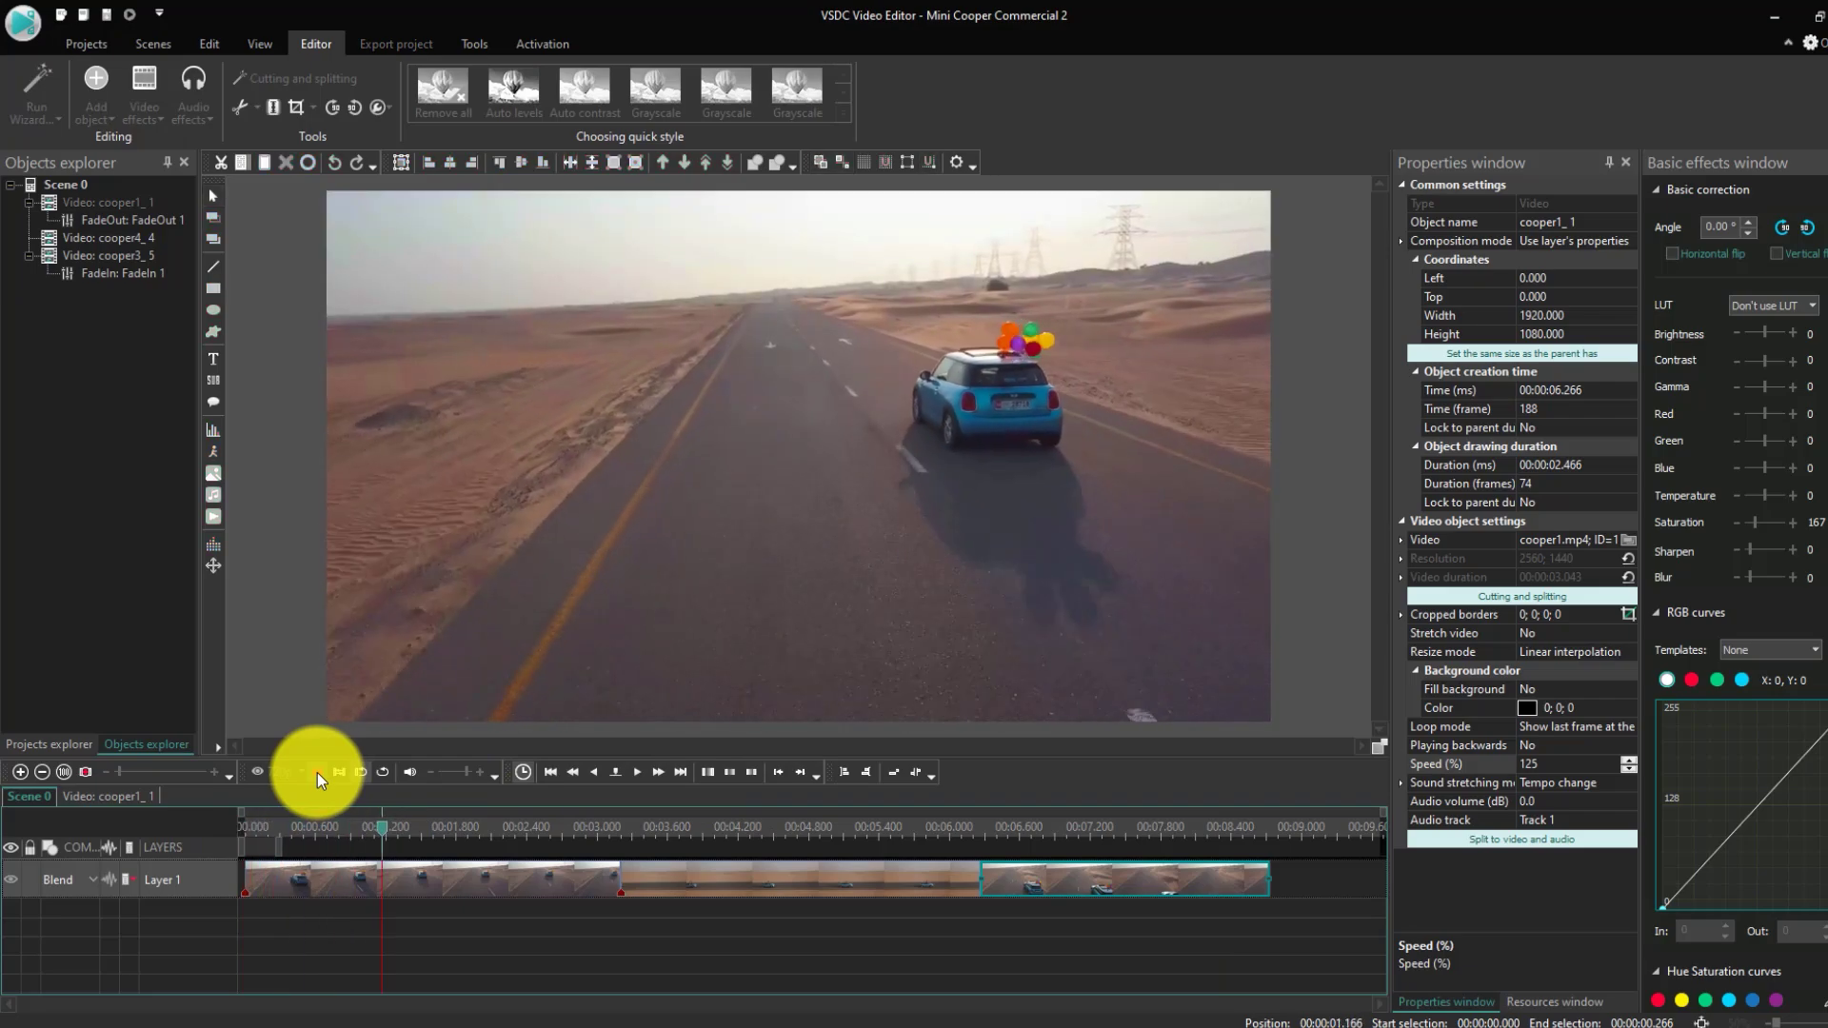
left_click(1133, 826)
left_click(317, 772)
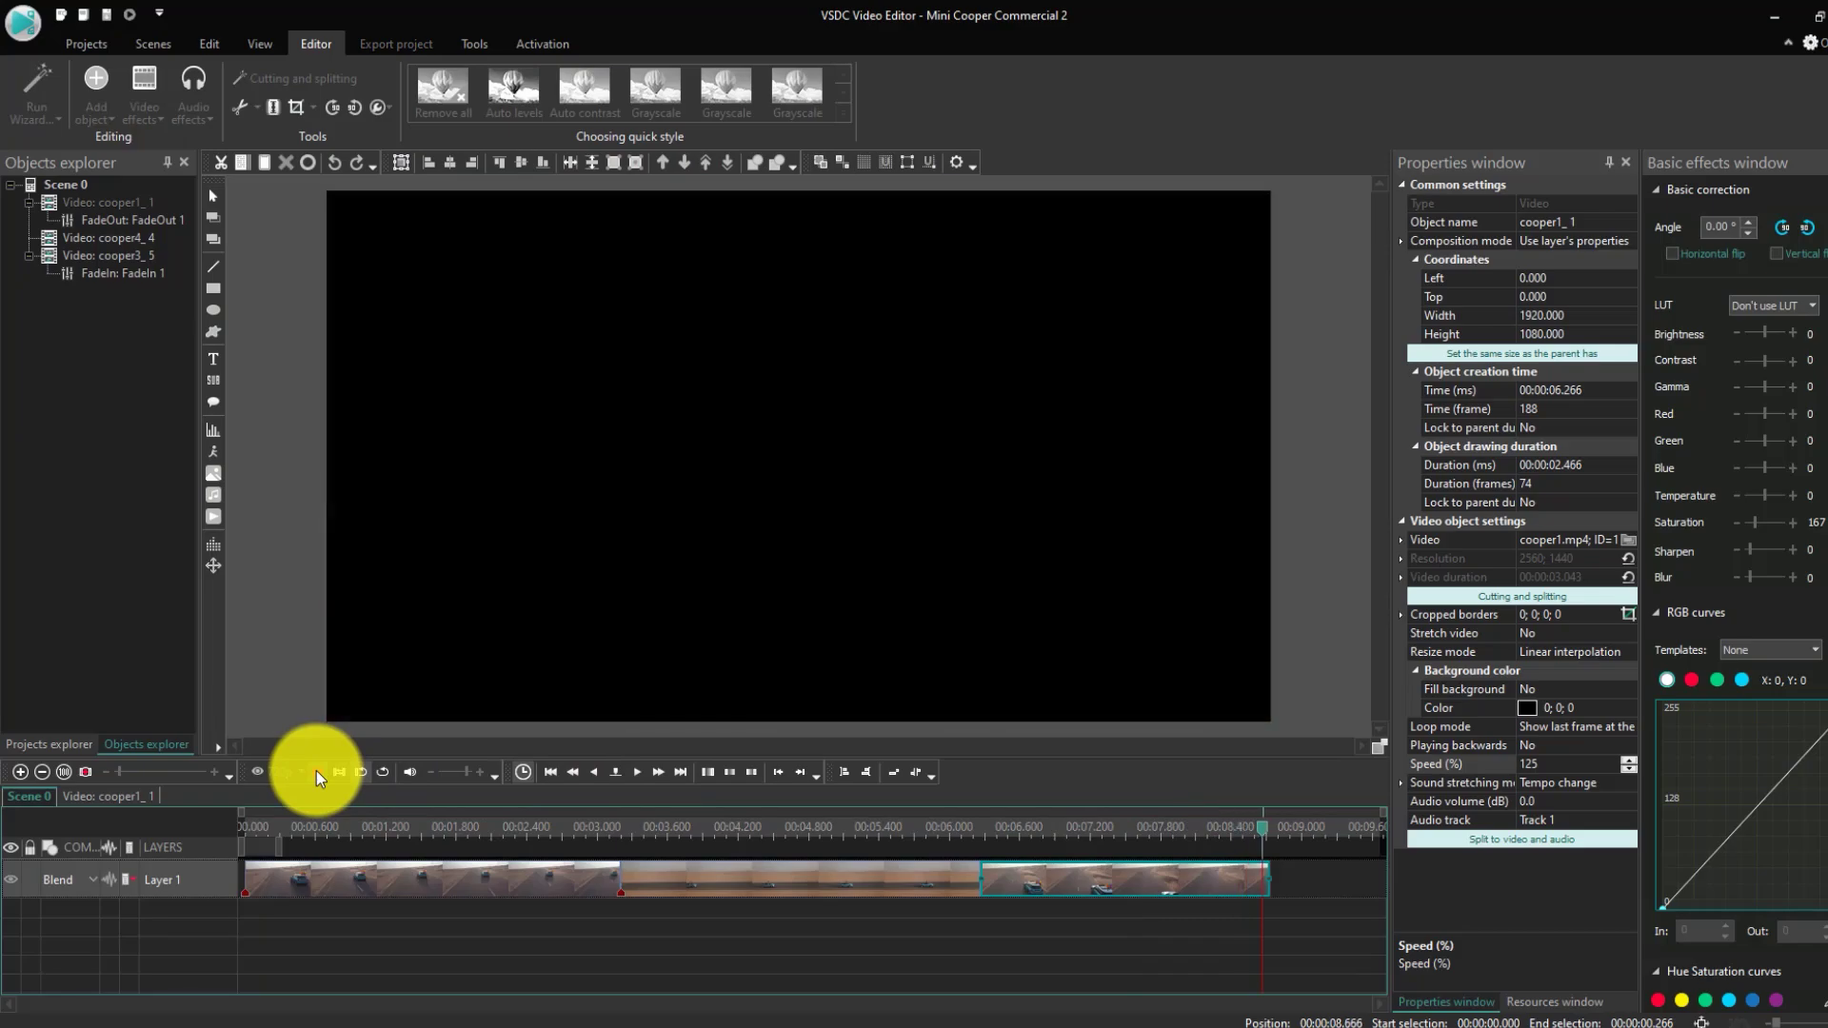
left_click(358, 826)
left_click(326, 827)
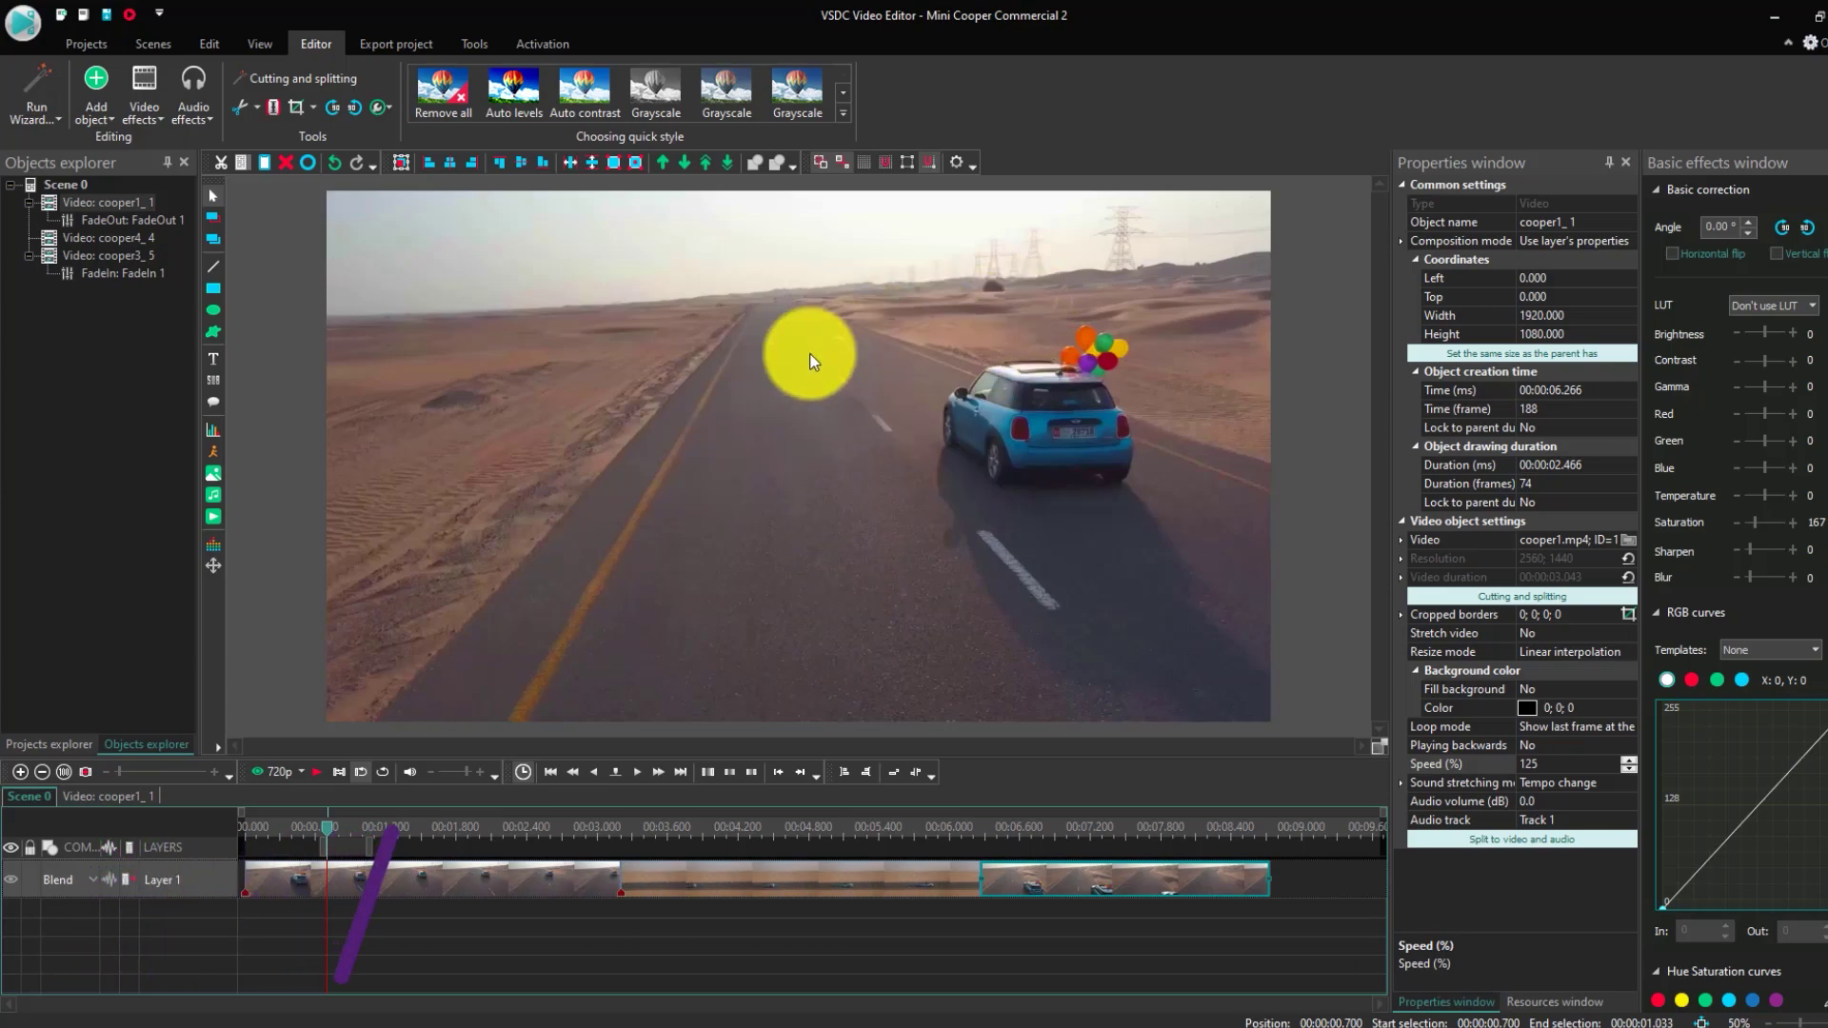
- Add logo.png from the project's resources to the Scene 0 timeline as an image object
left_click(1550, 1001)
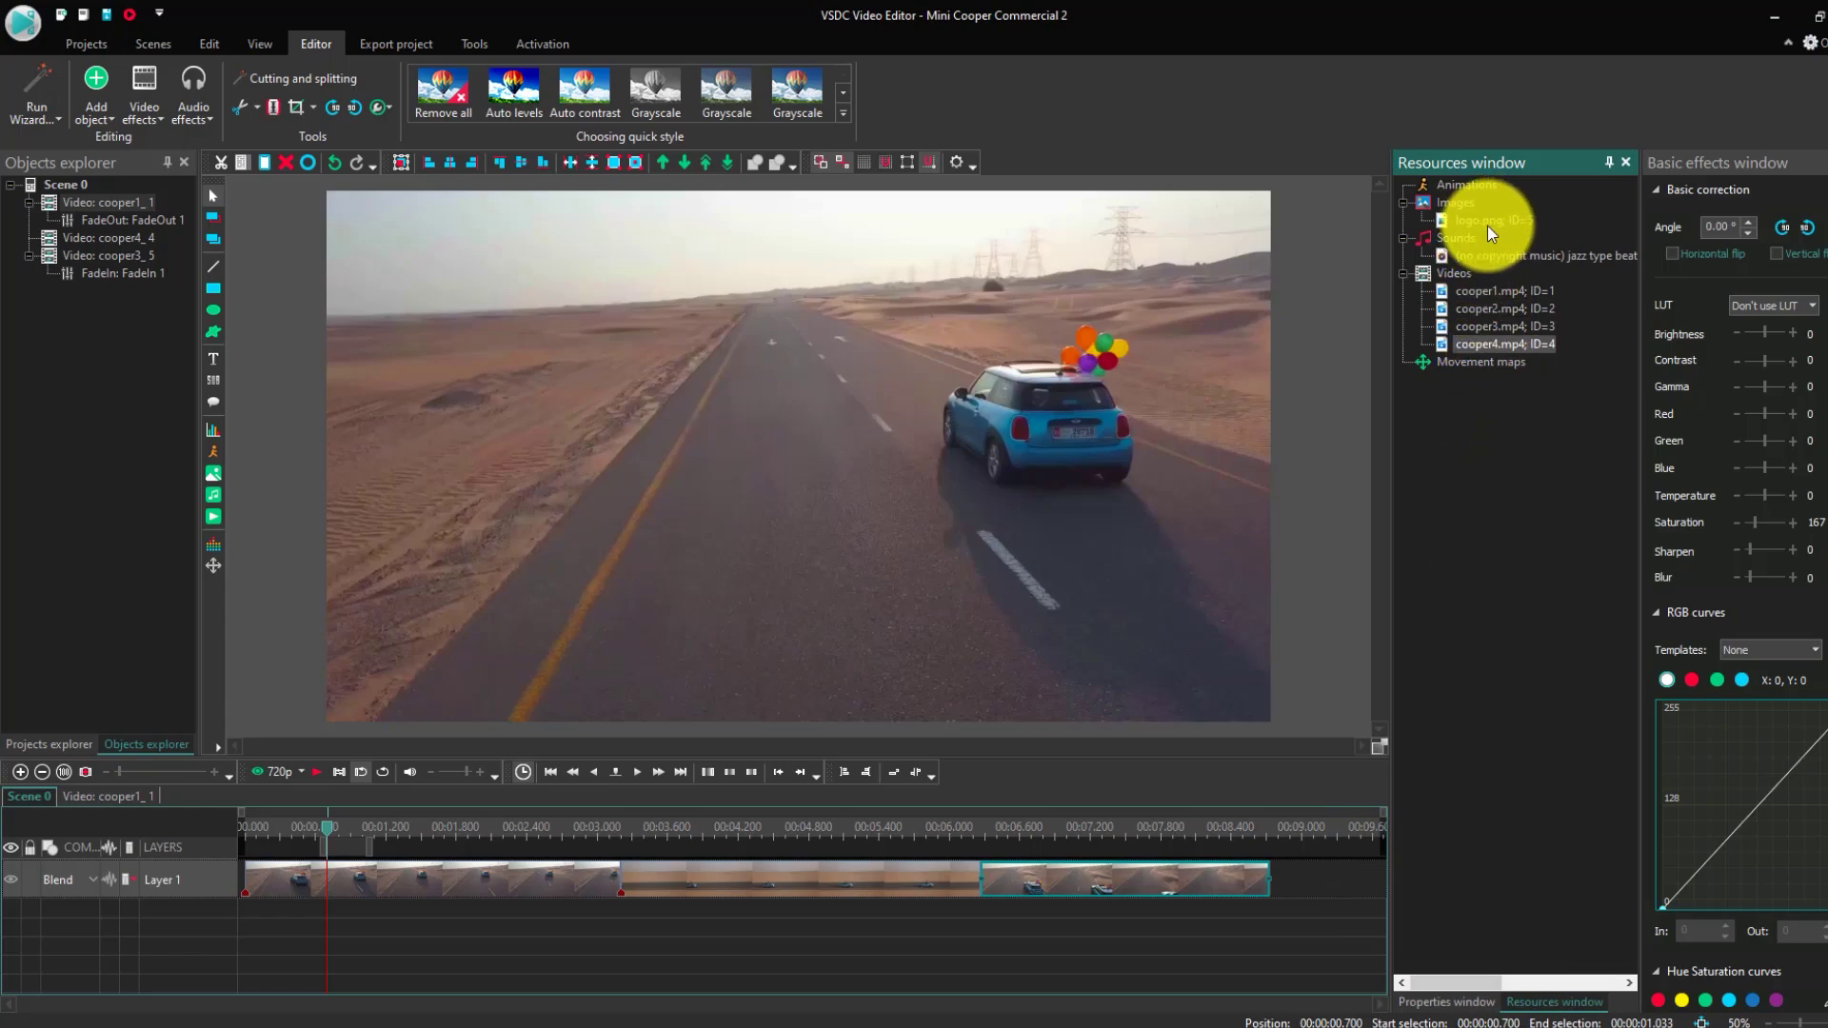
left_click(213, 483)
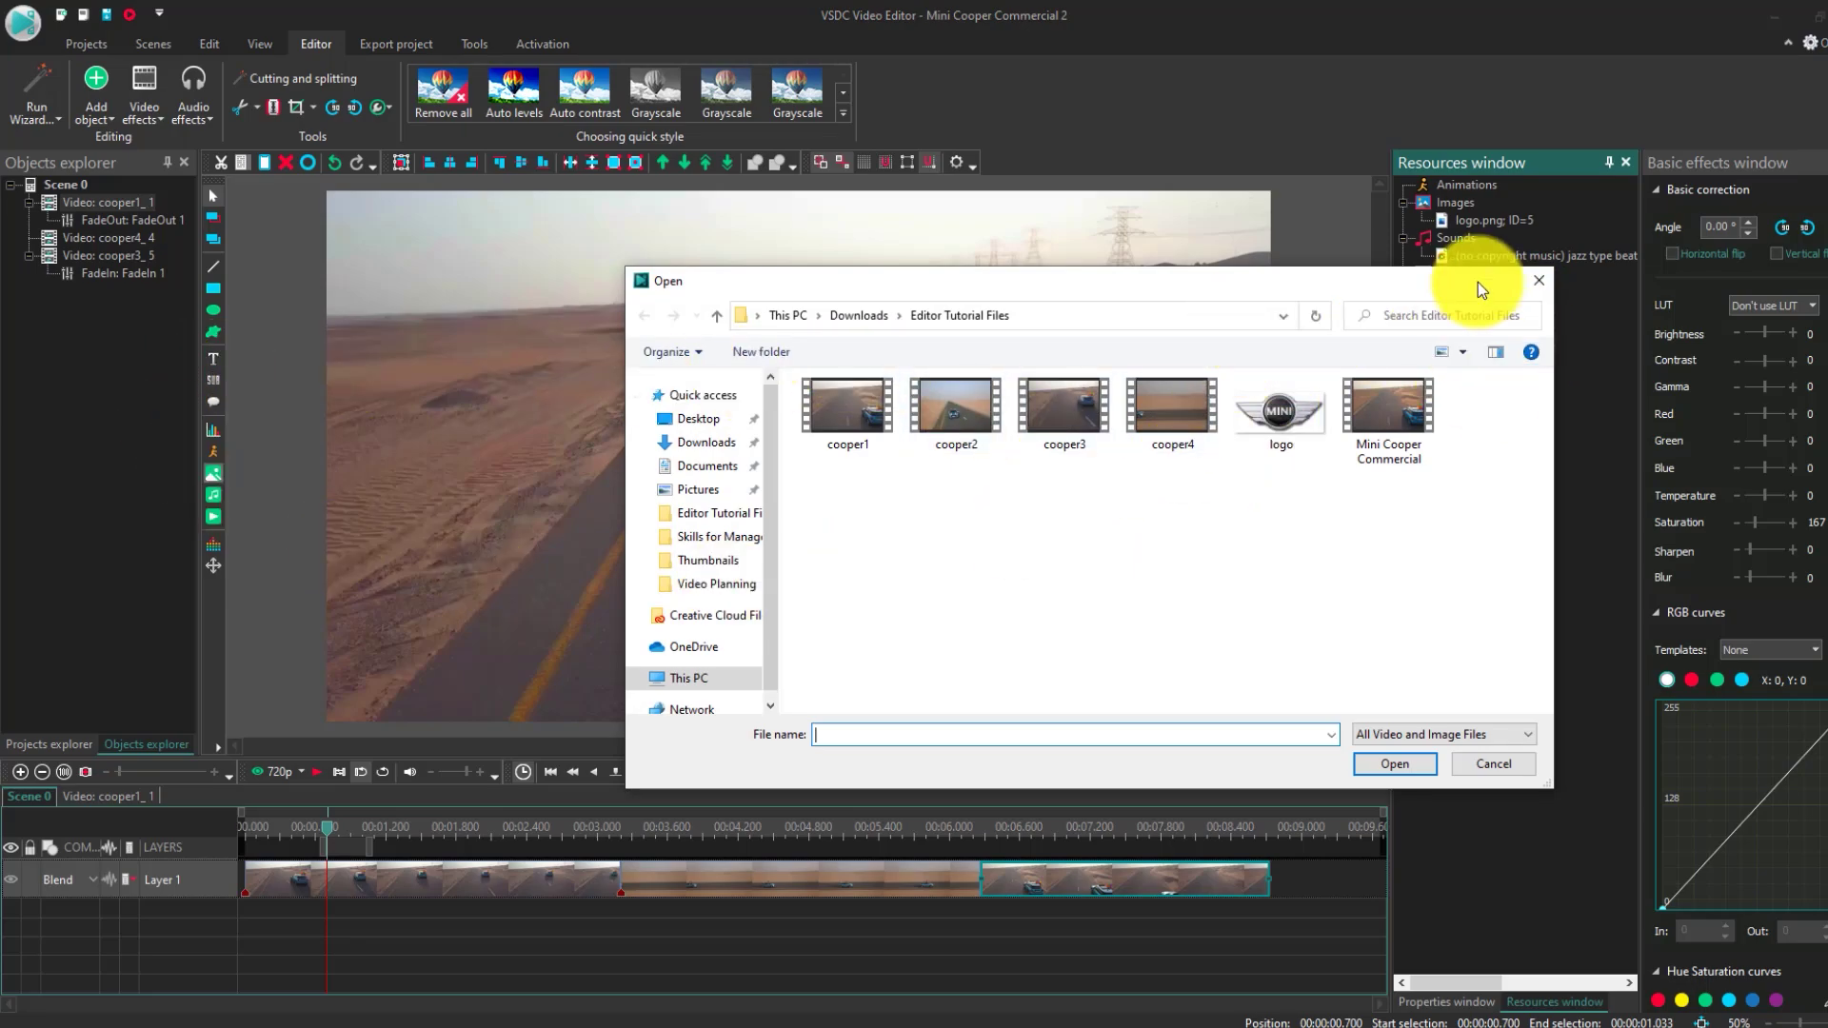
left_click(1534, 280)
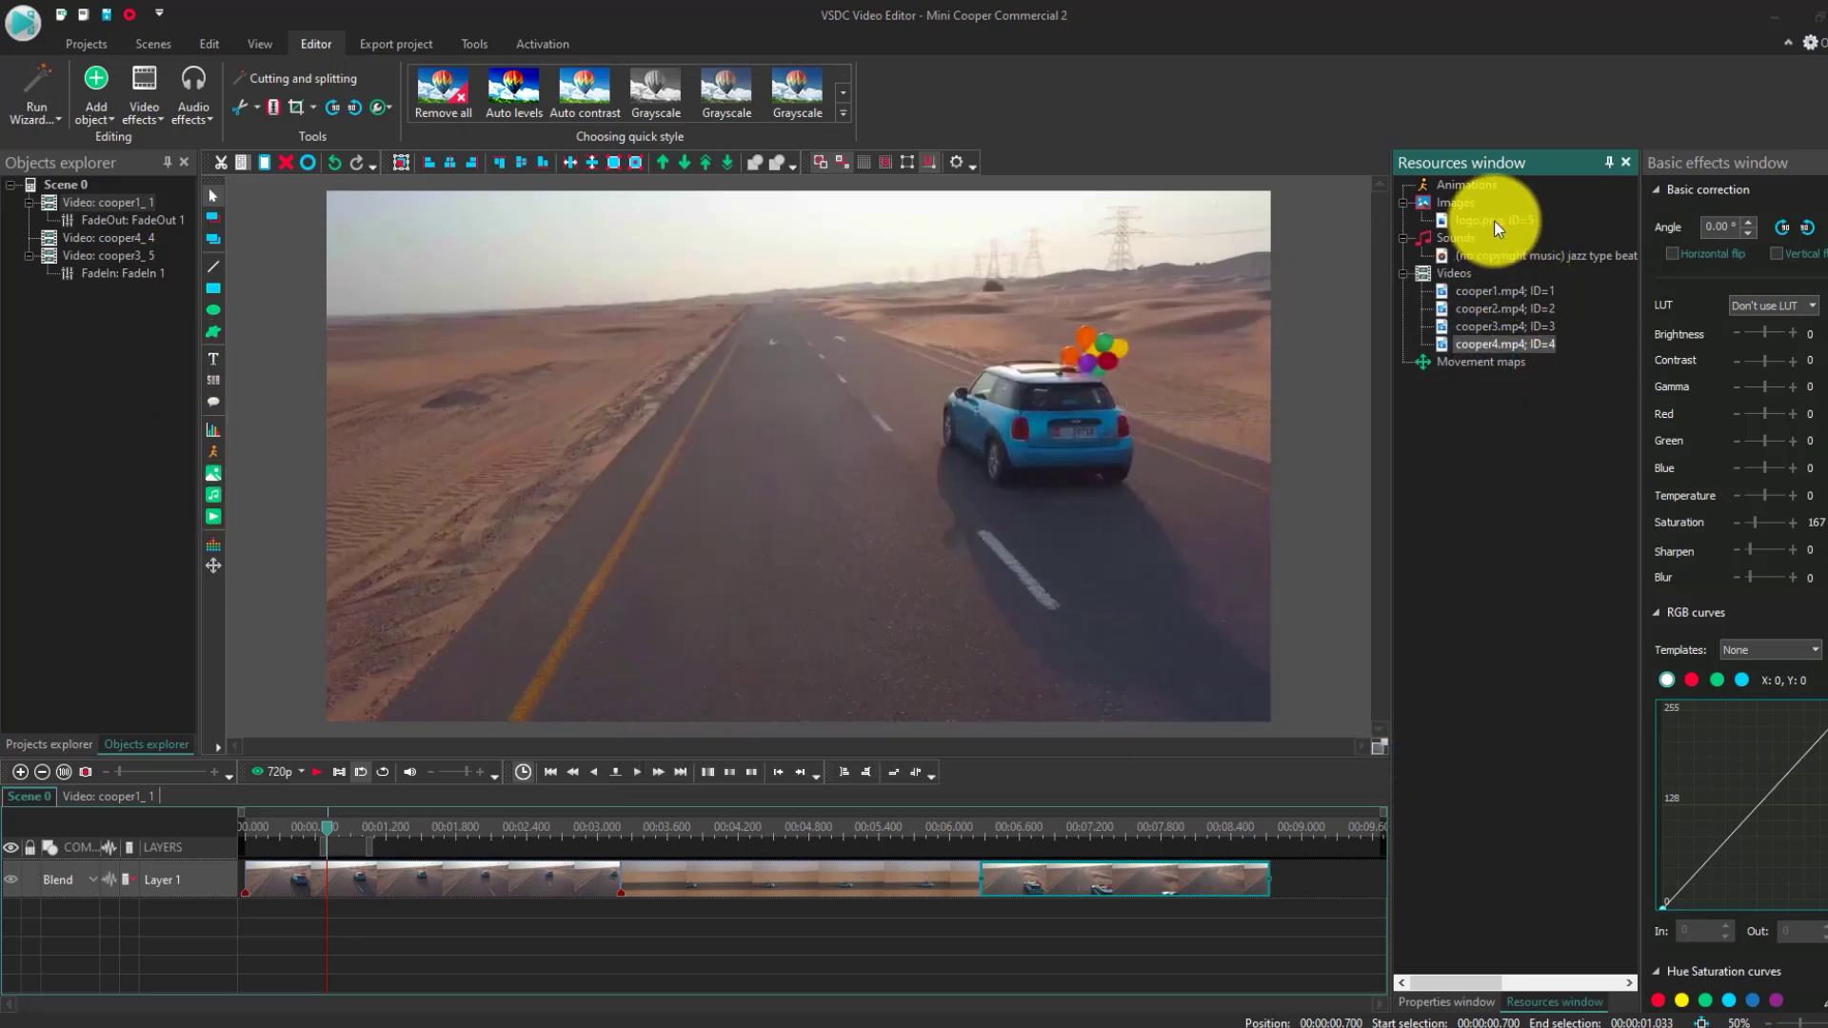
left_click(1293, 890)
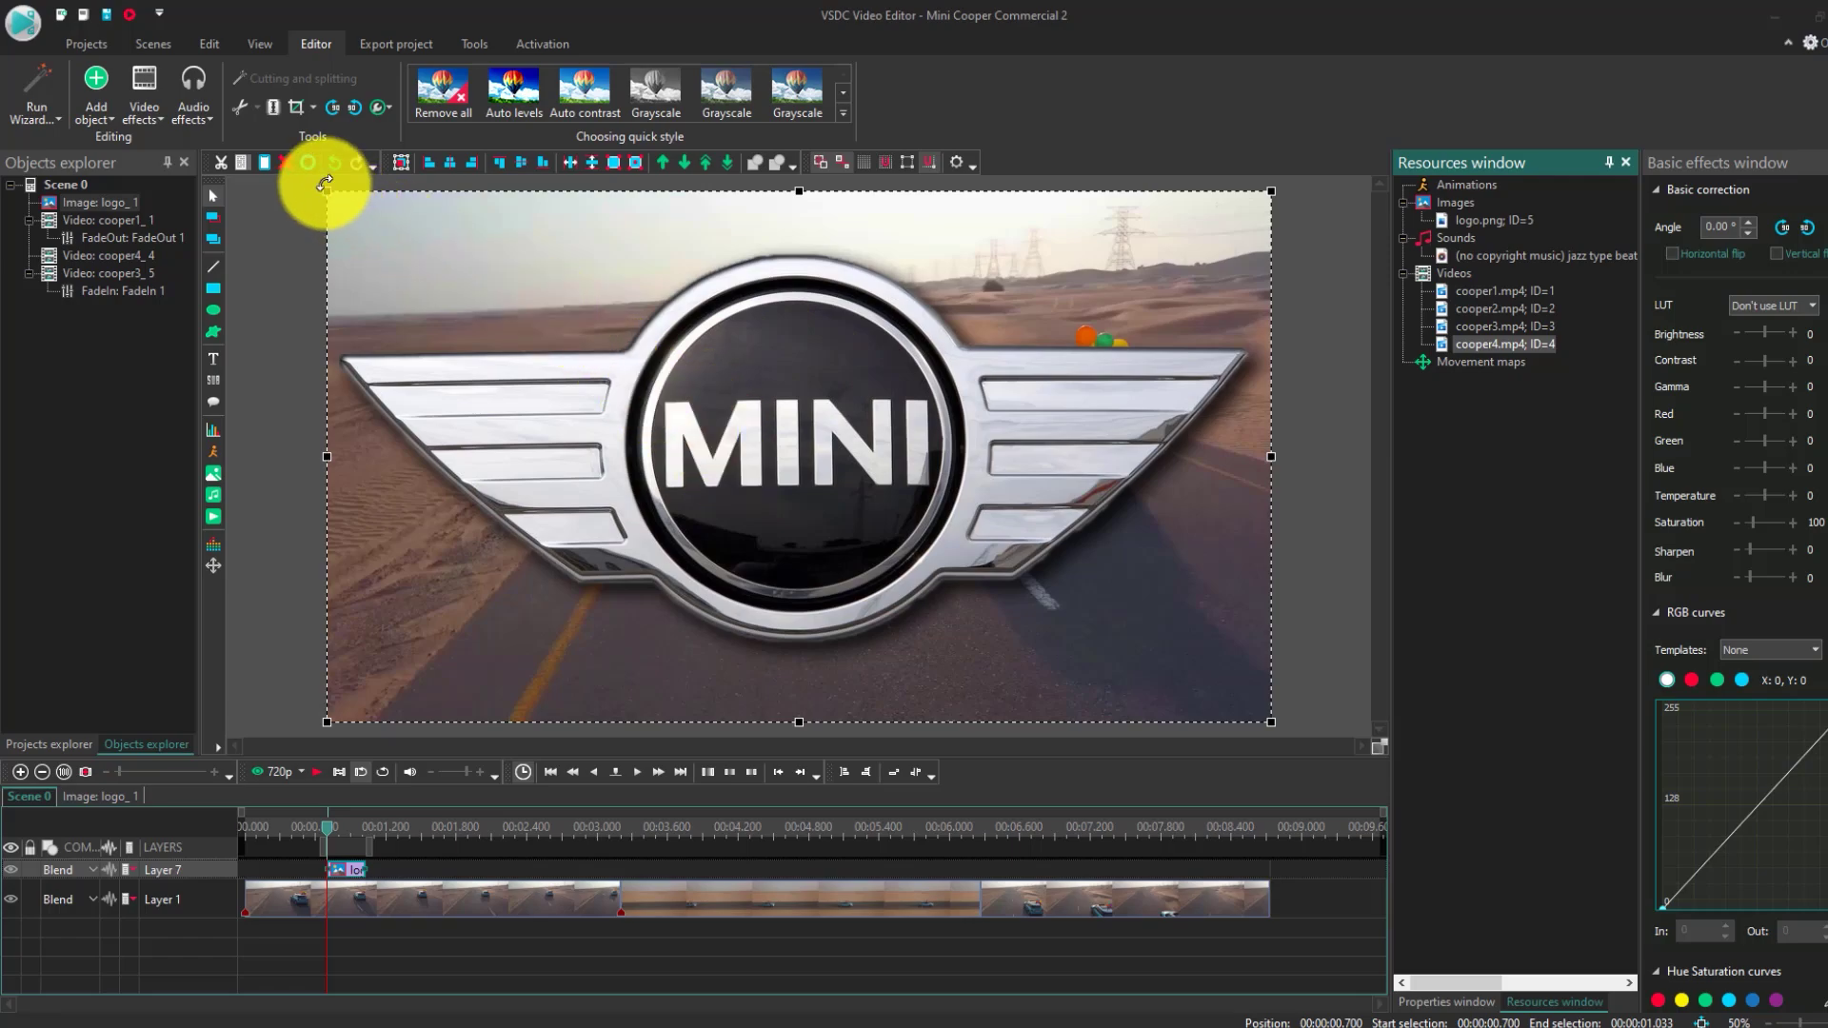
- Scale the MINI logo down to about a third of the frame's width and centre it horizontally and vertically
left_click_drag(327, 184, 952, 646)
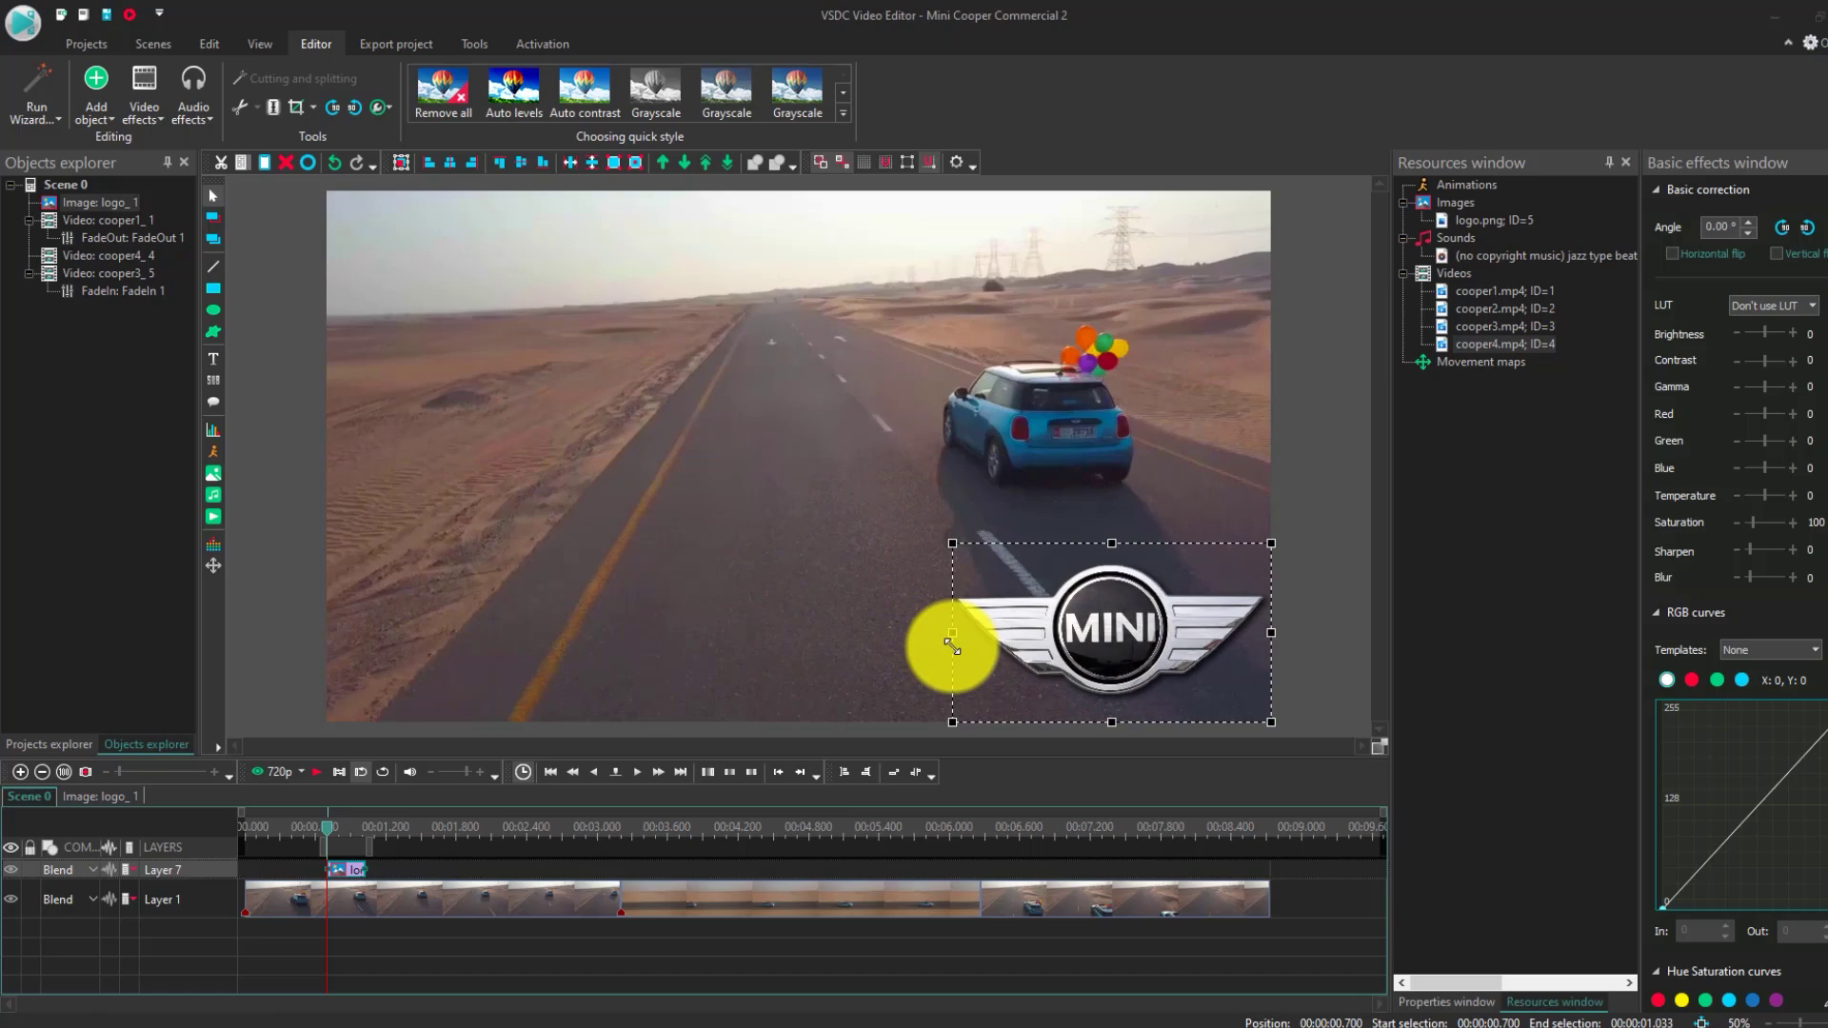
left_click(449, 160)
left_click(511, 162)
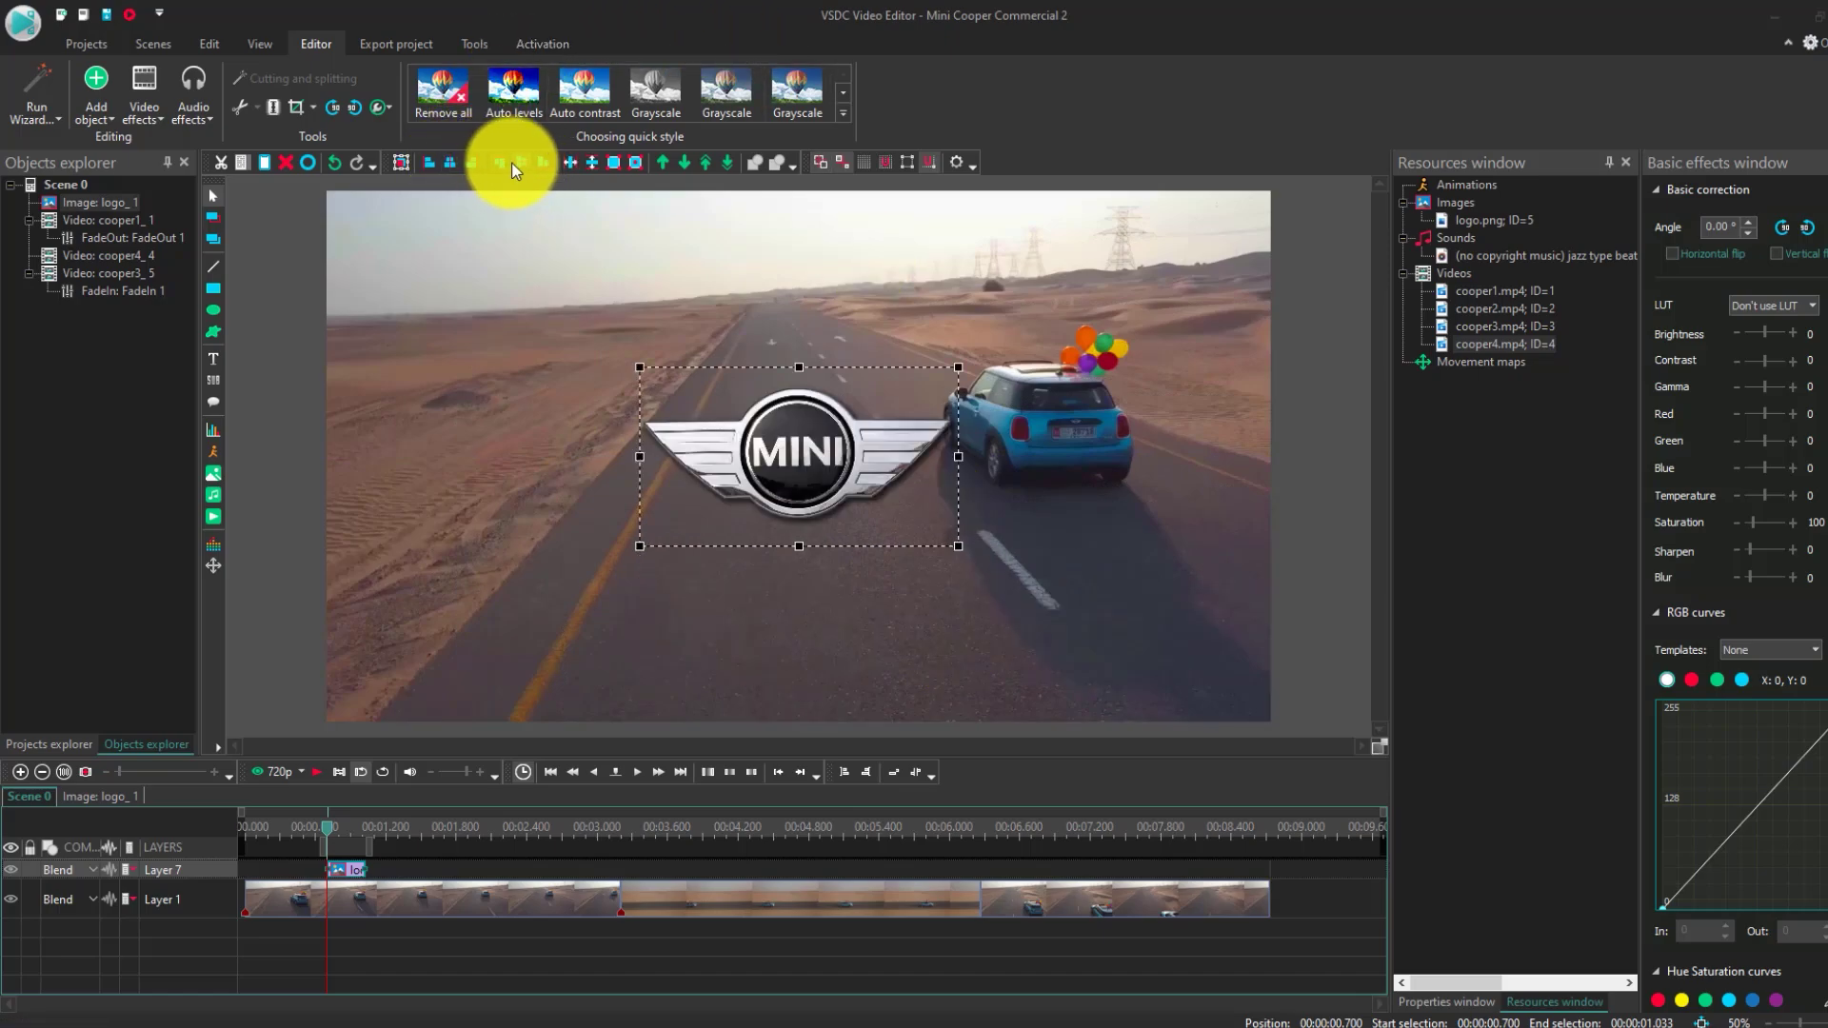
- Move the logo clip onto Layer 1 near 14 s, leaving a gap after the last video, and extend it to about 4.3 s
left_click_drag(360, 863, 1275, 895)
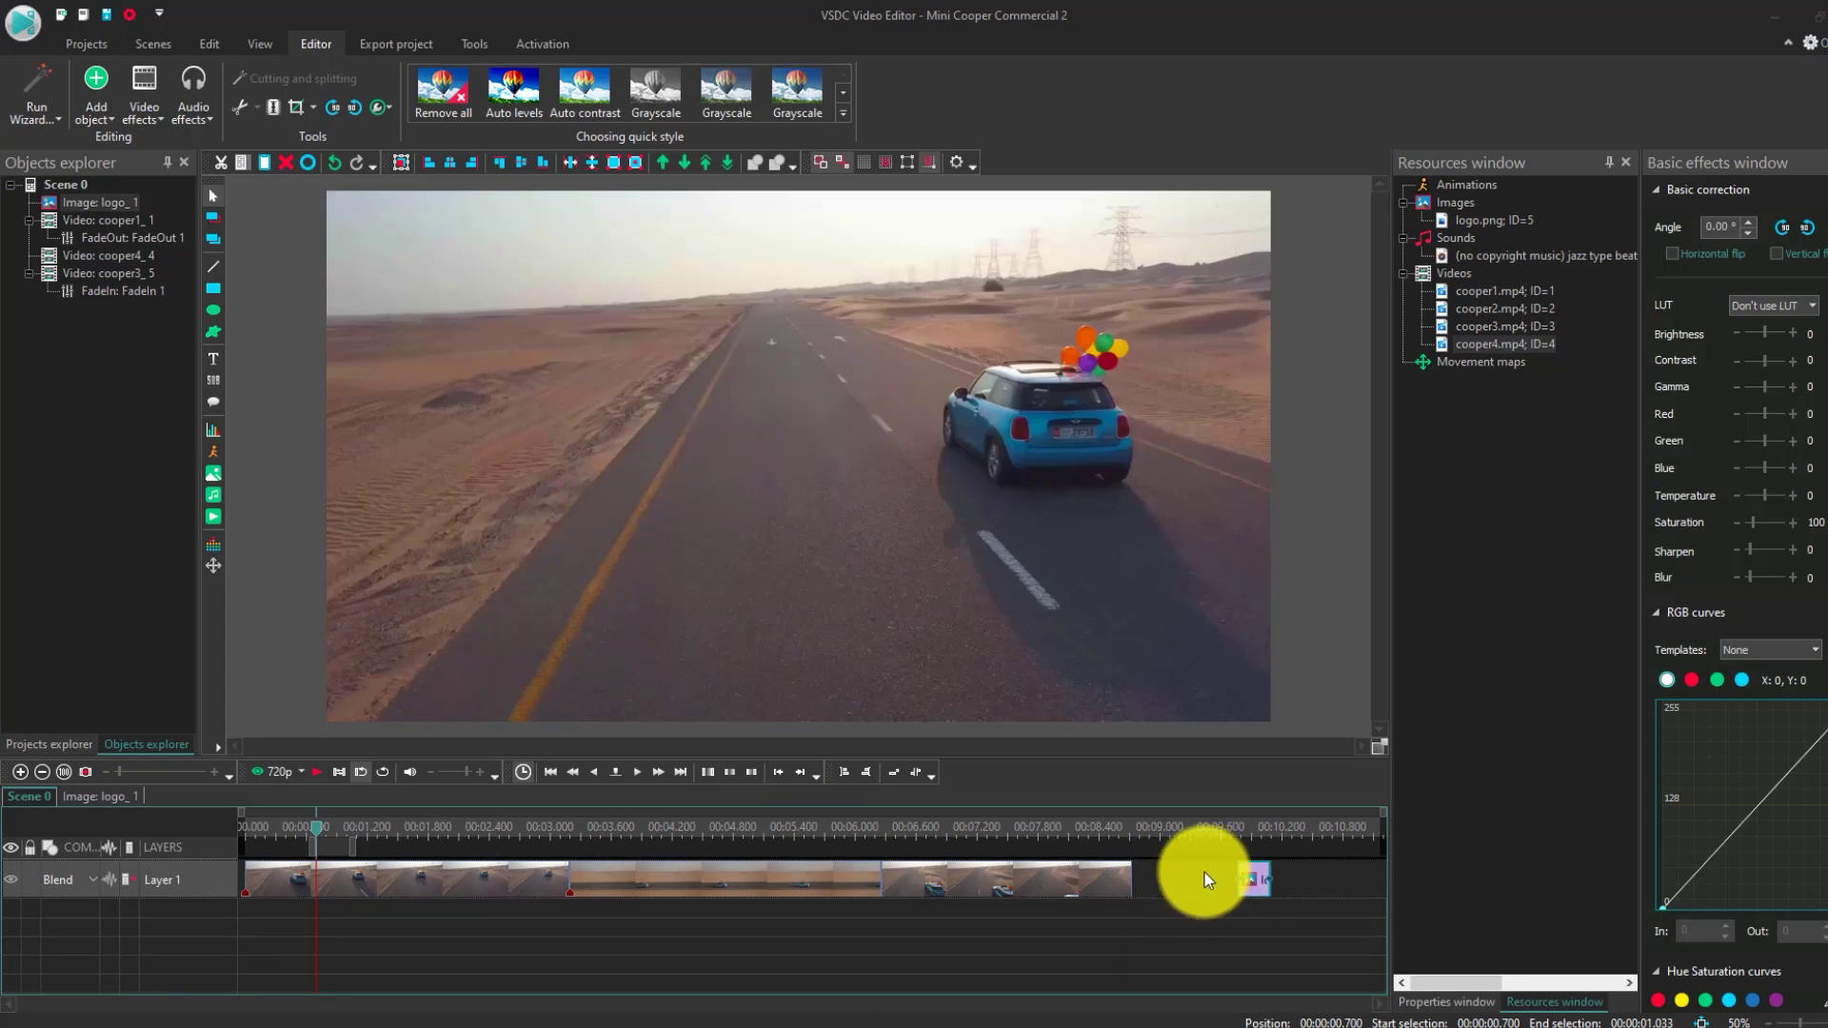
left_click_drag(1270, 876, 1217, 898)
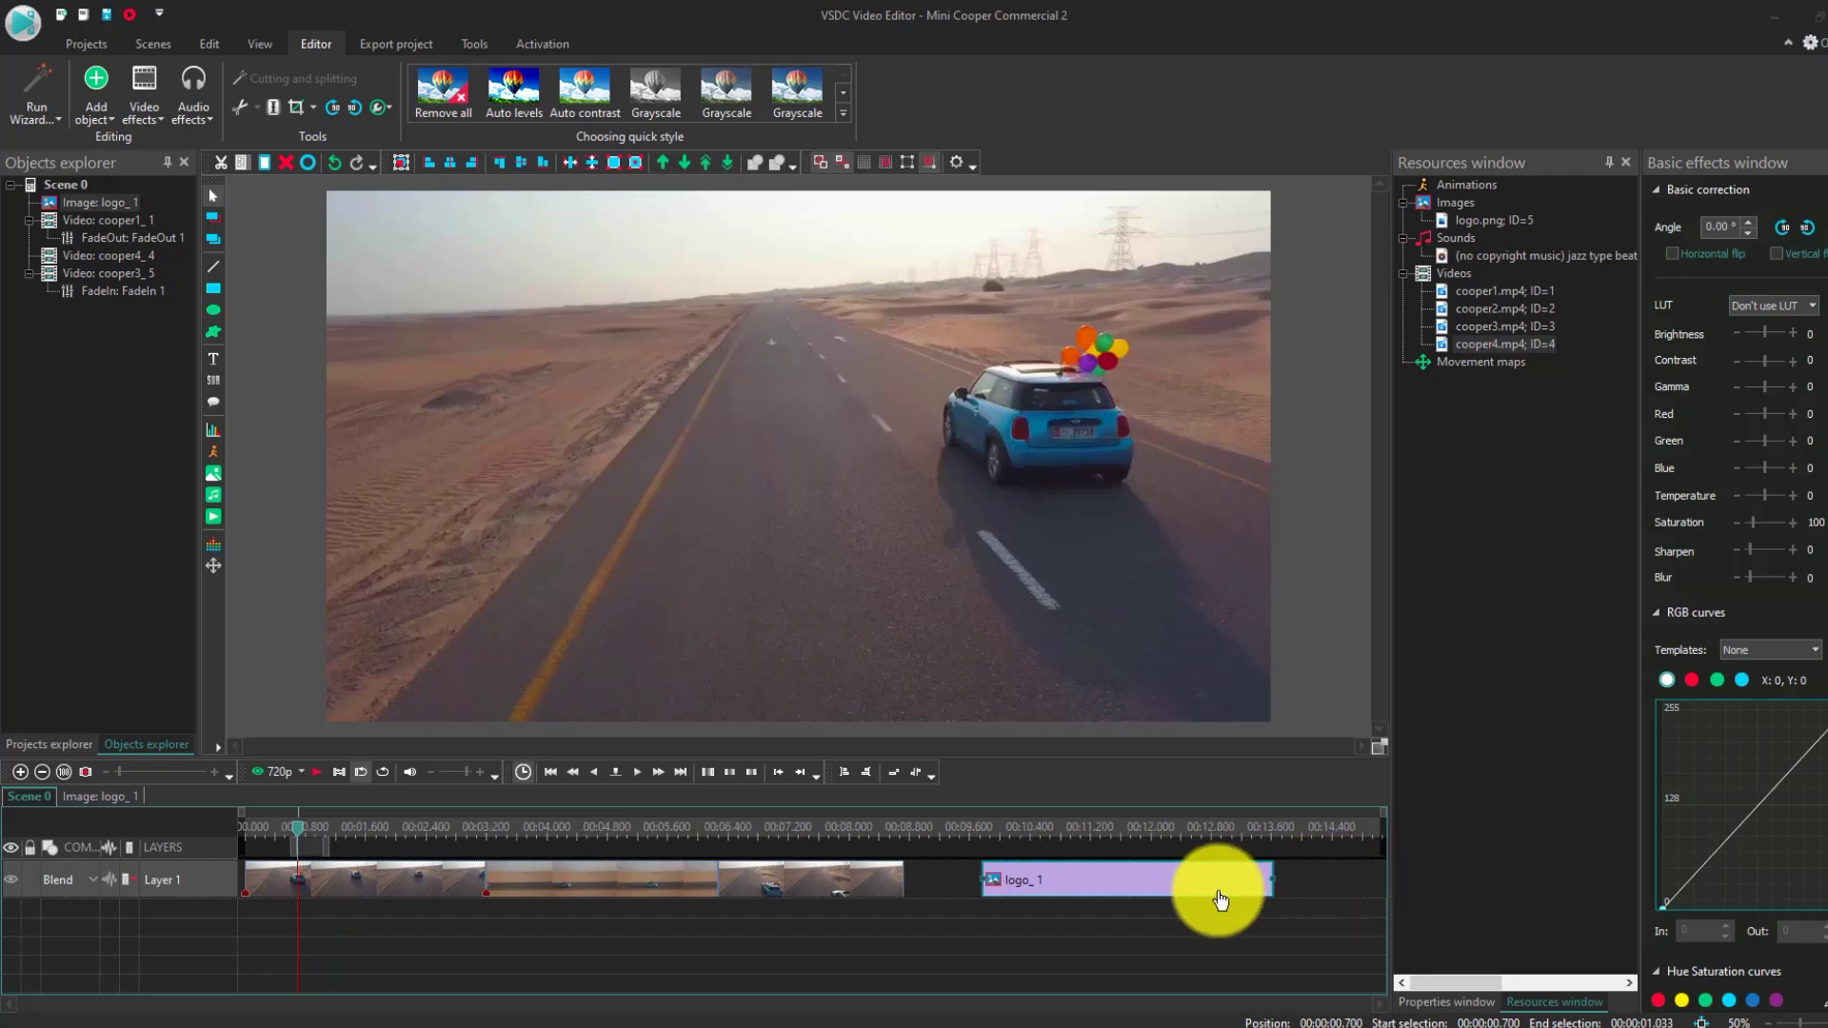
left_click_drag(981, 880, 1305, 878)
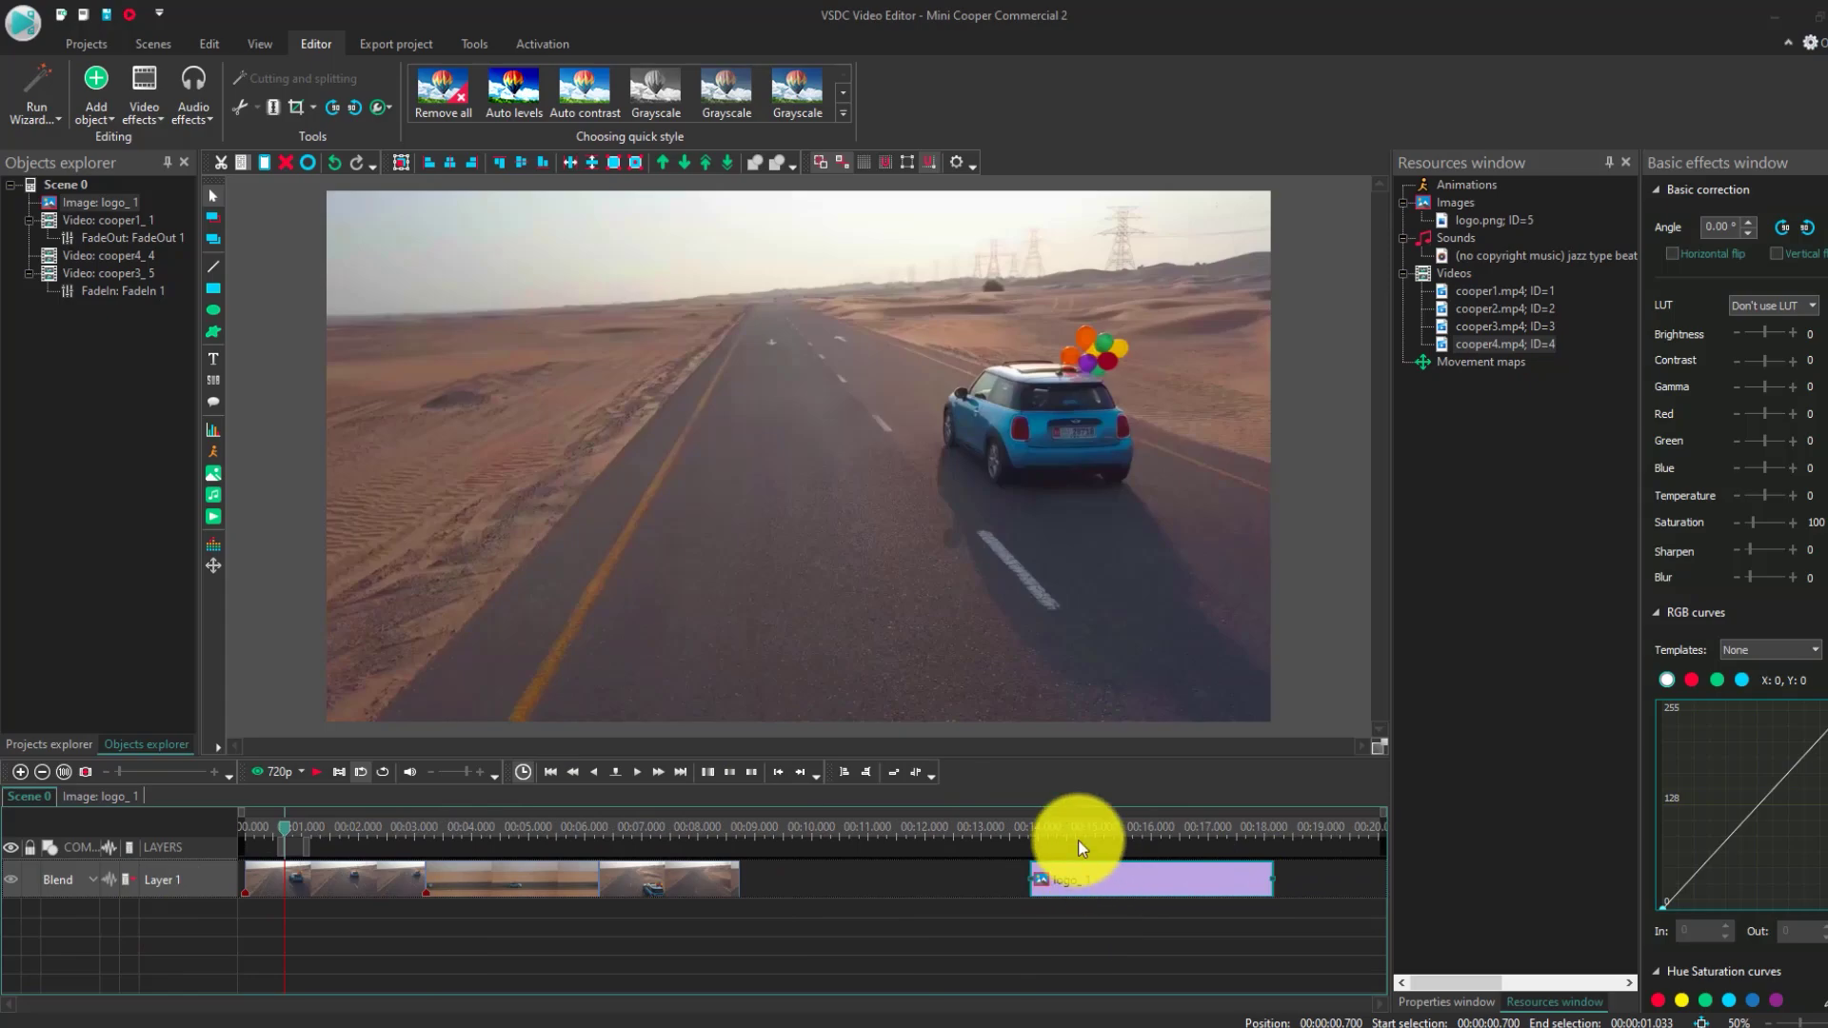
- Bring up the logo at about 15 s and shrink it slightly further by its lower-right corner
mouse_move(1079, 835)
left_mouse_down()
mouse_move(1069, 820)
mouse_move(1138, 844)
mouse_move(1102, 850)
left_mouse_up()
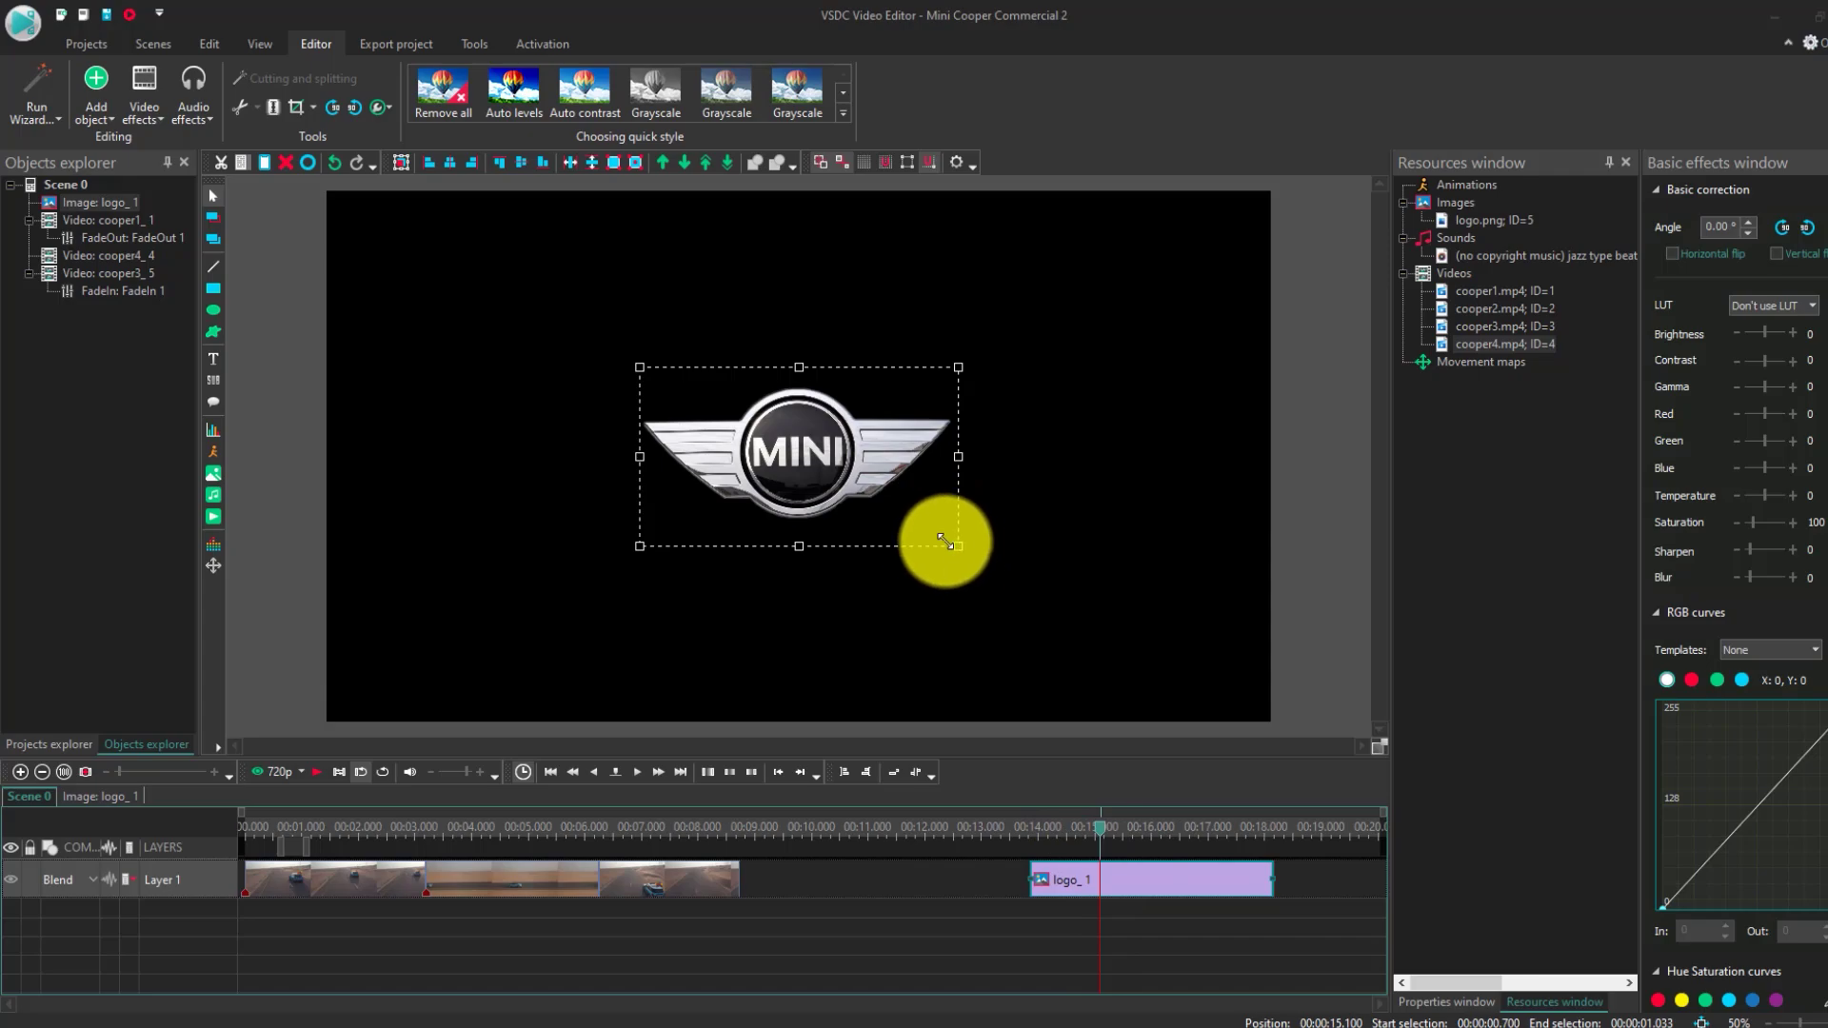
left_click_drag(955, 544, 905, 516)
left_click(1047, 845)
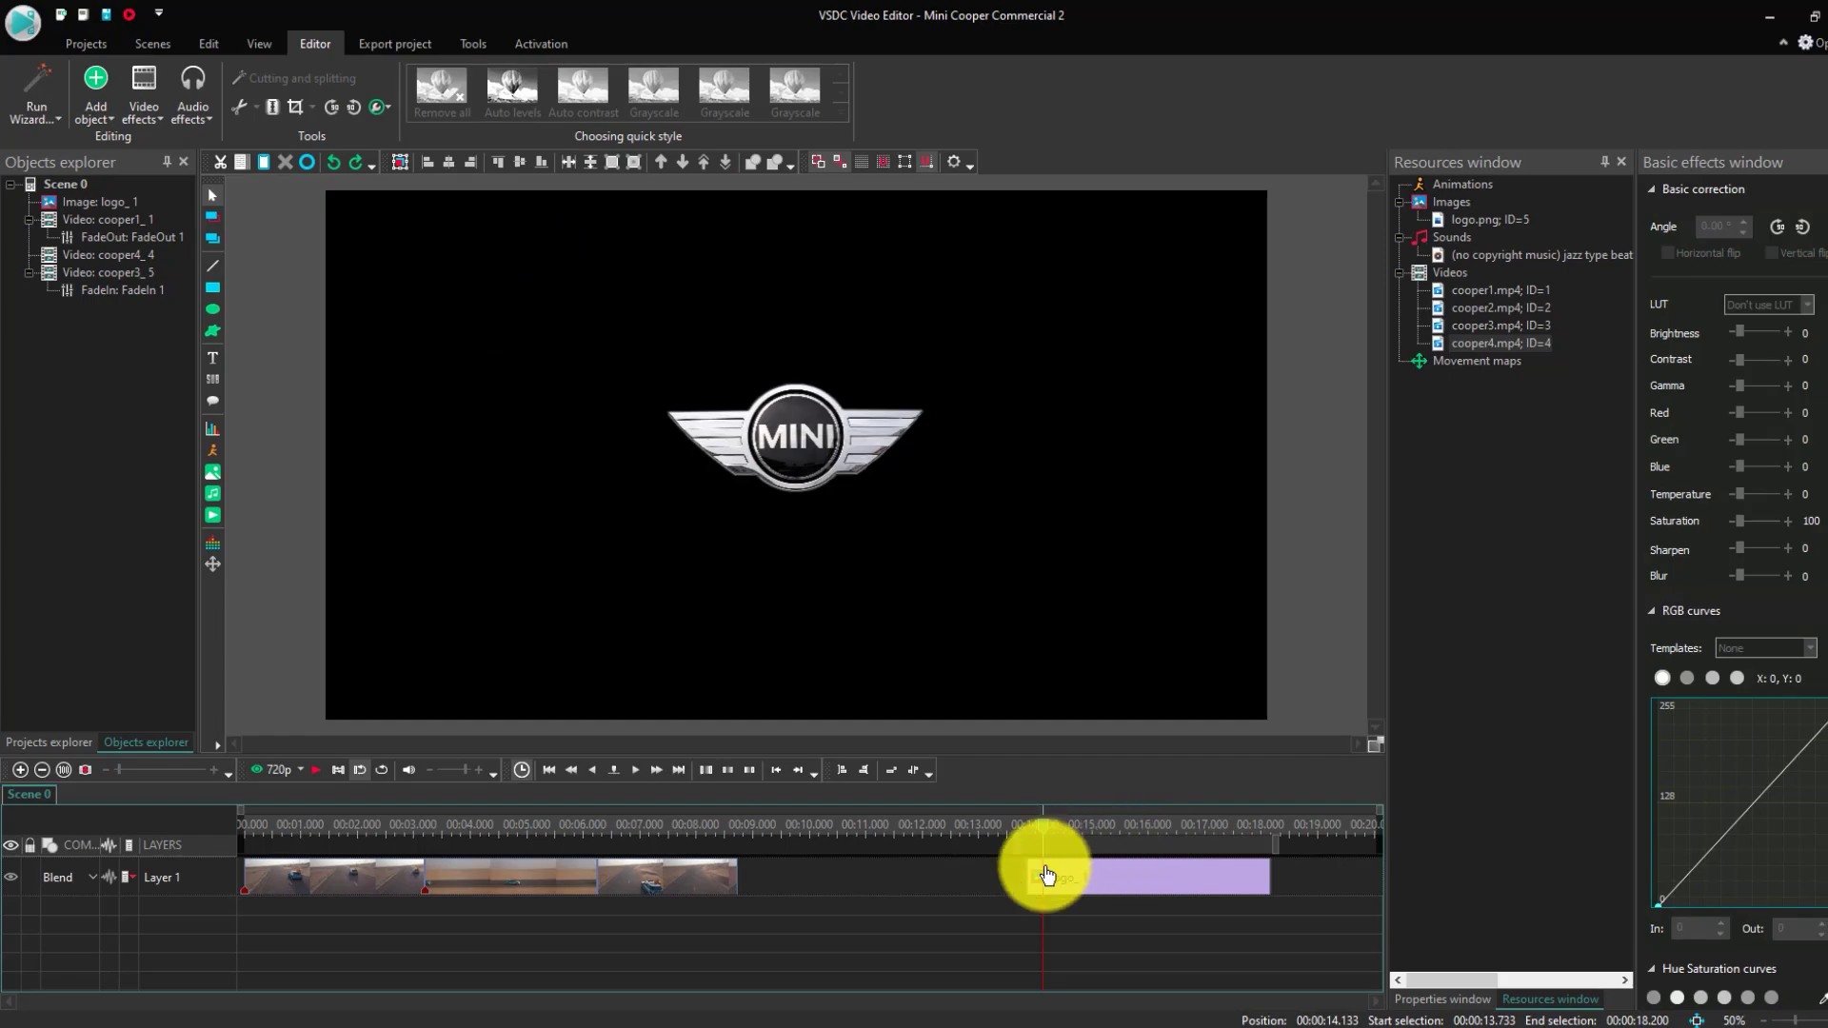
- Add a Fade In transparency effect to the logo clip from scene begin on a new layer
mouse_move(1149, 877)
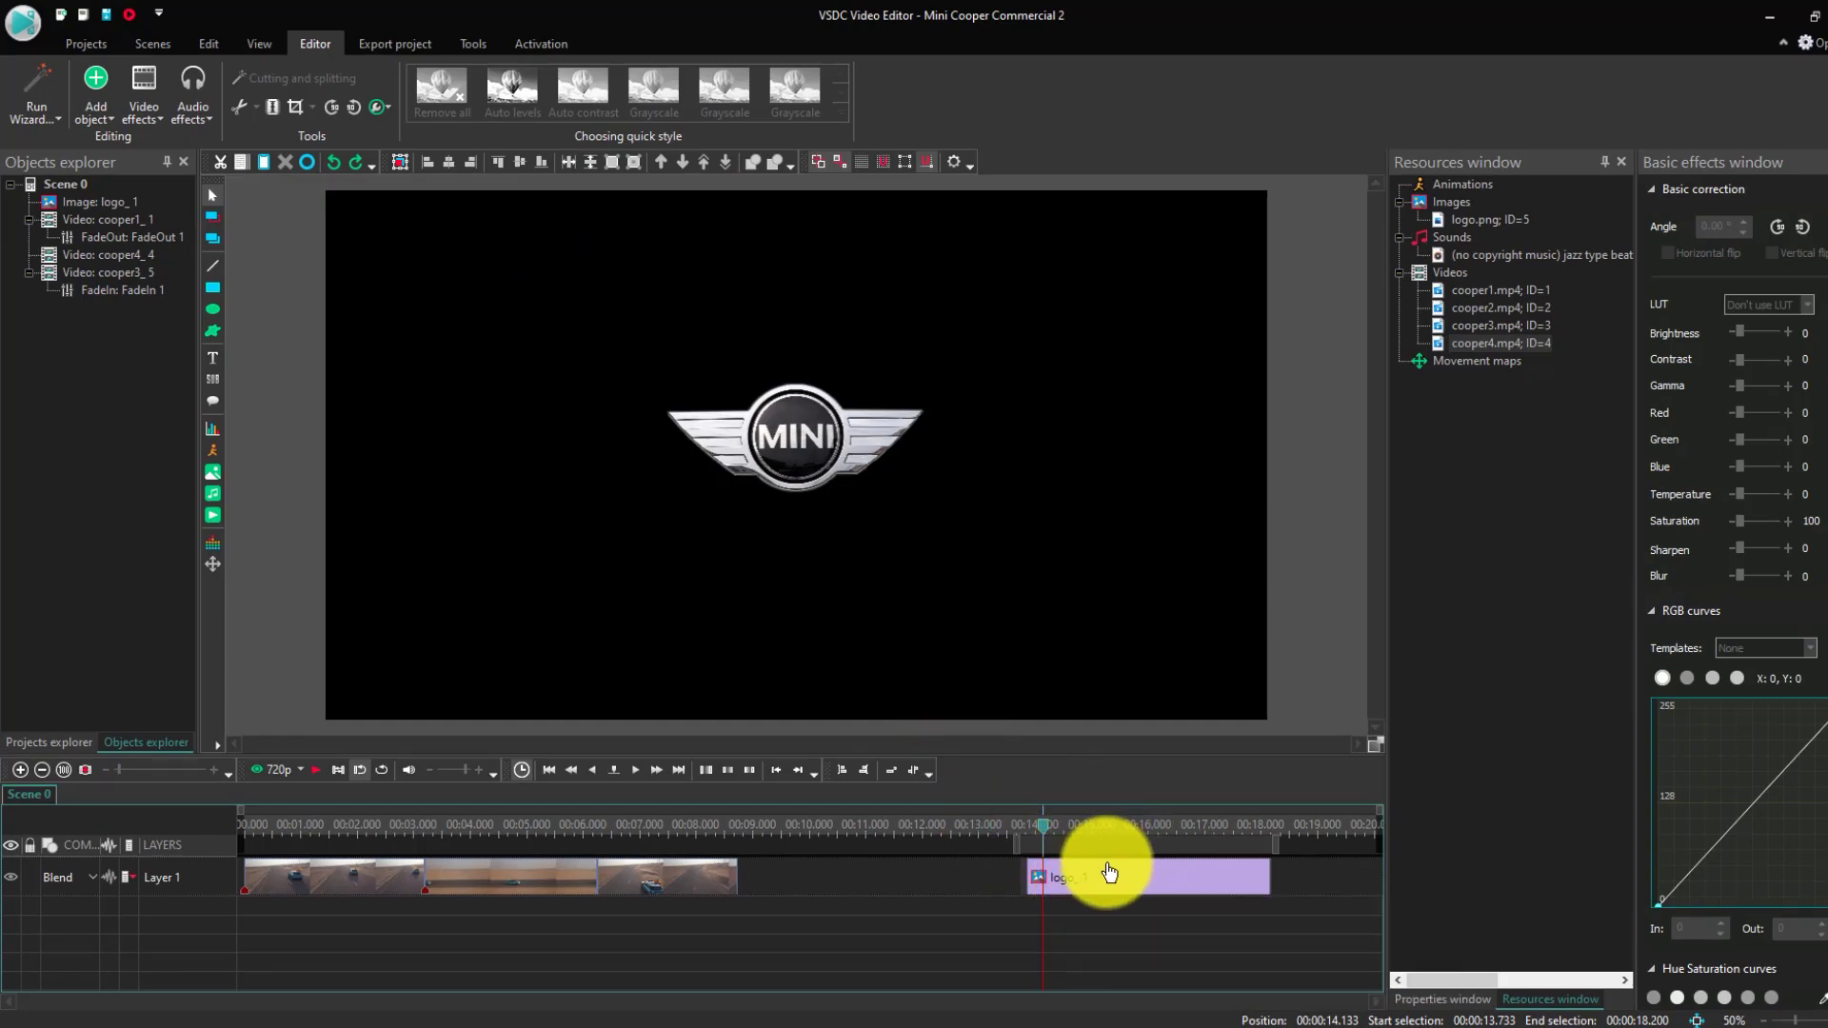
left_click(1109, 873)
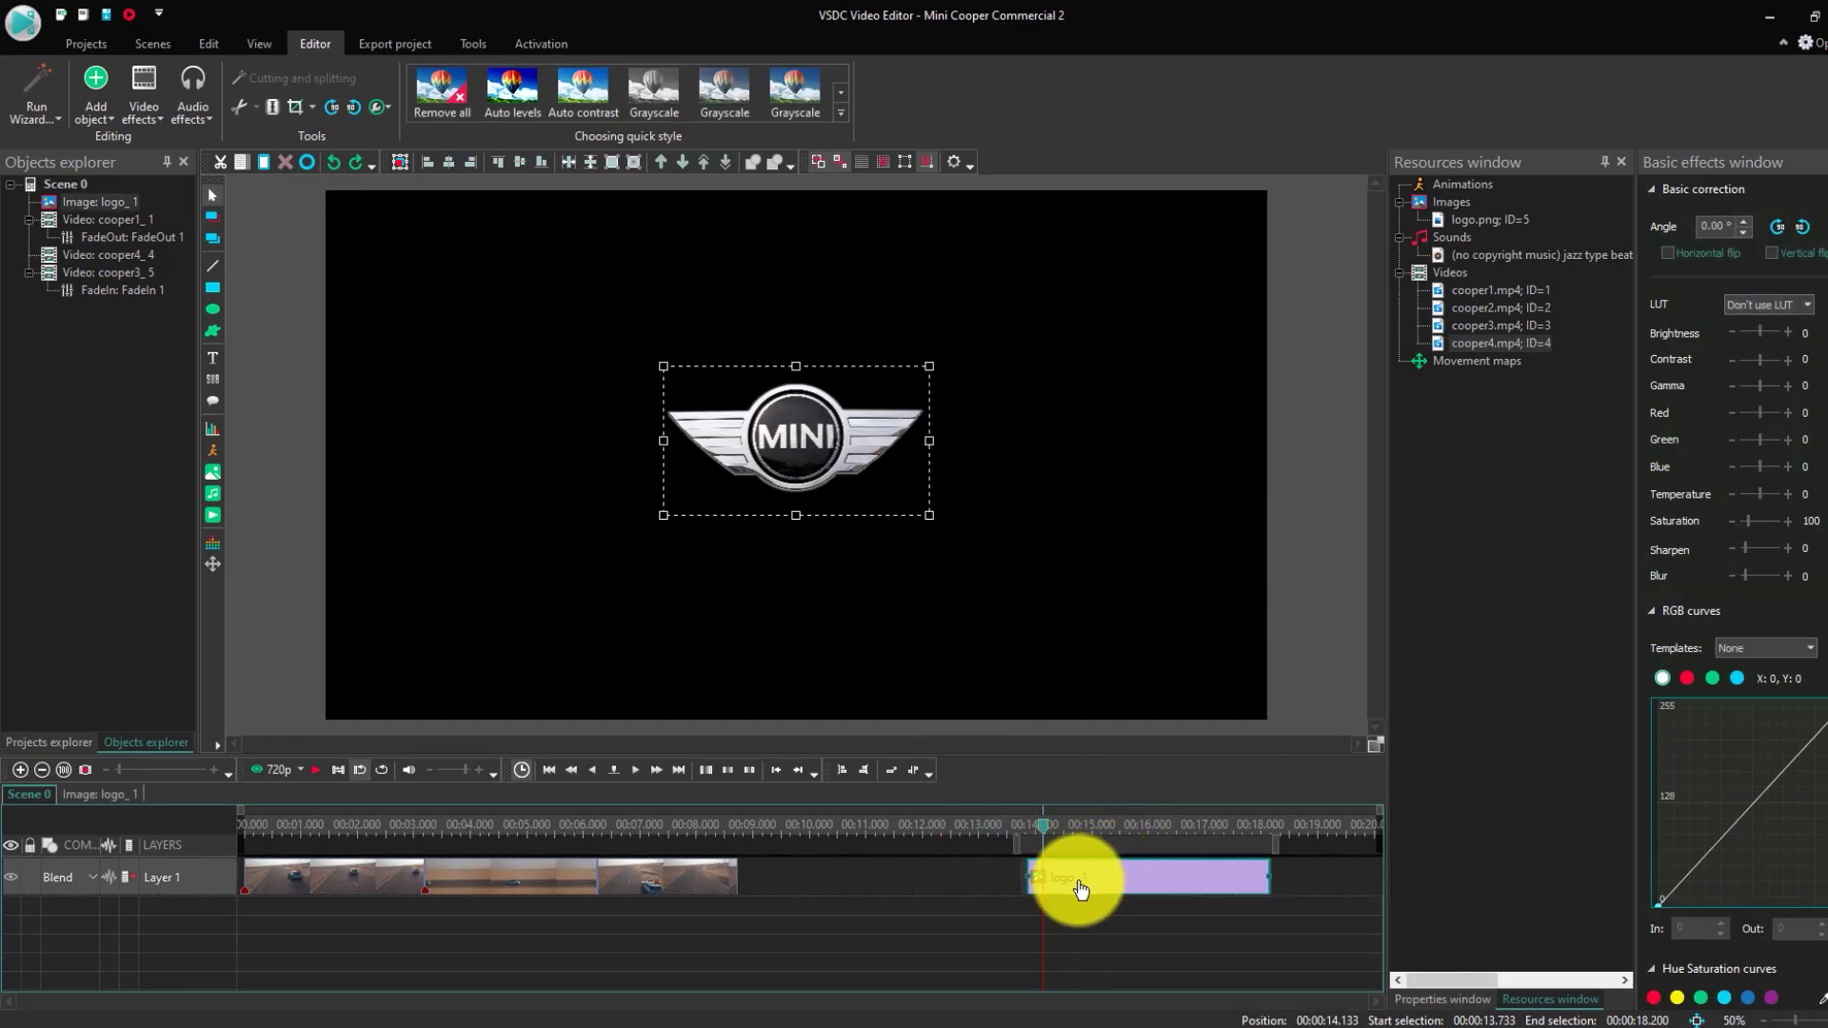
left_click(148, 122)
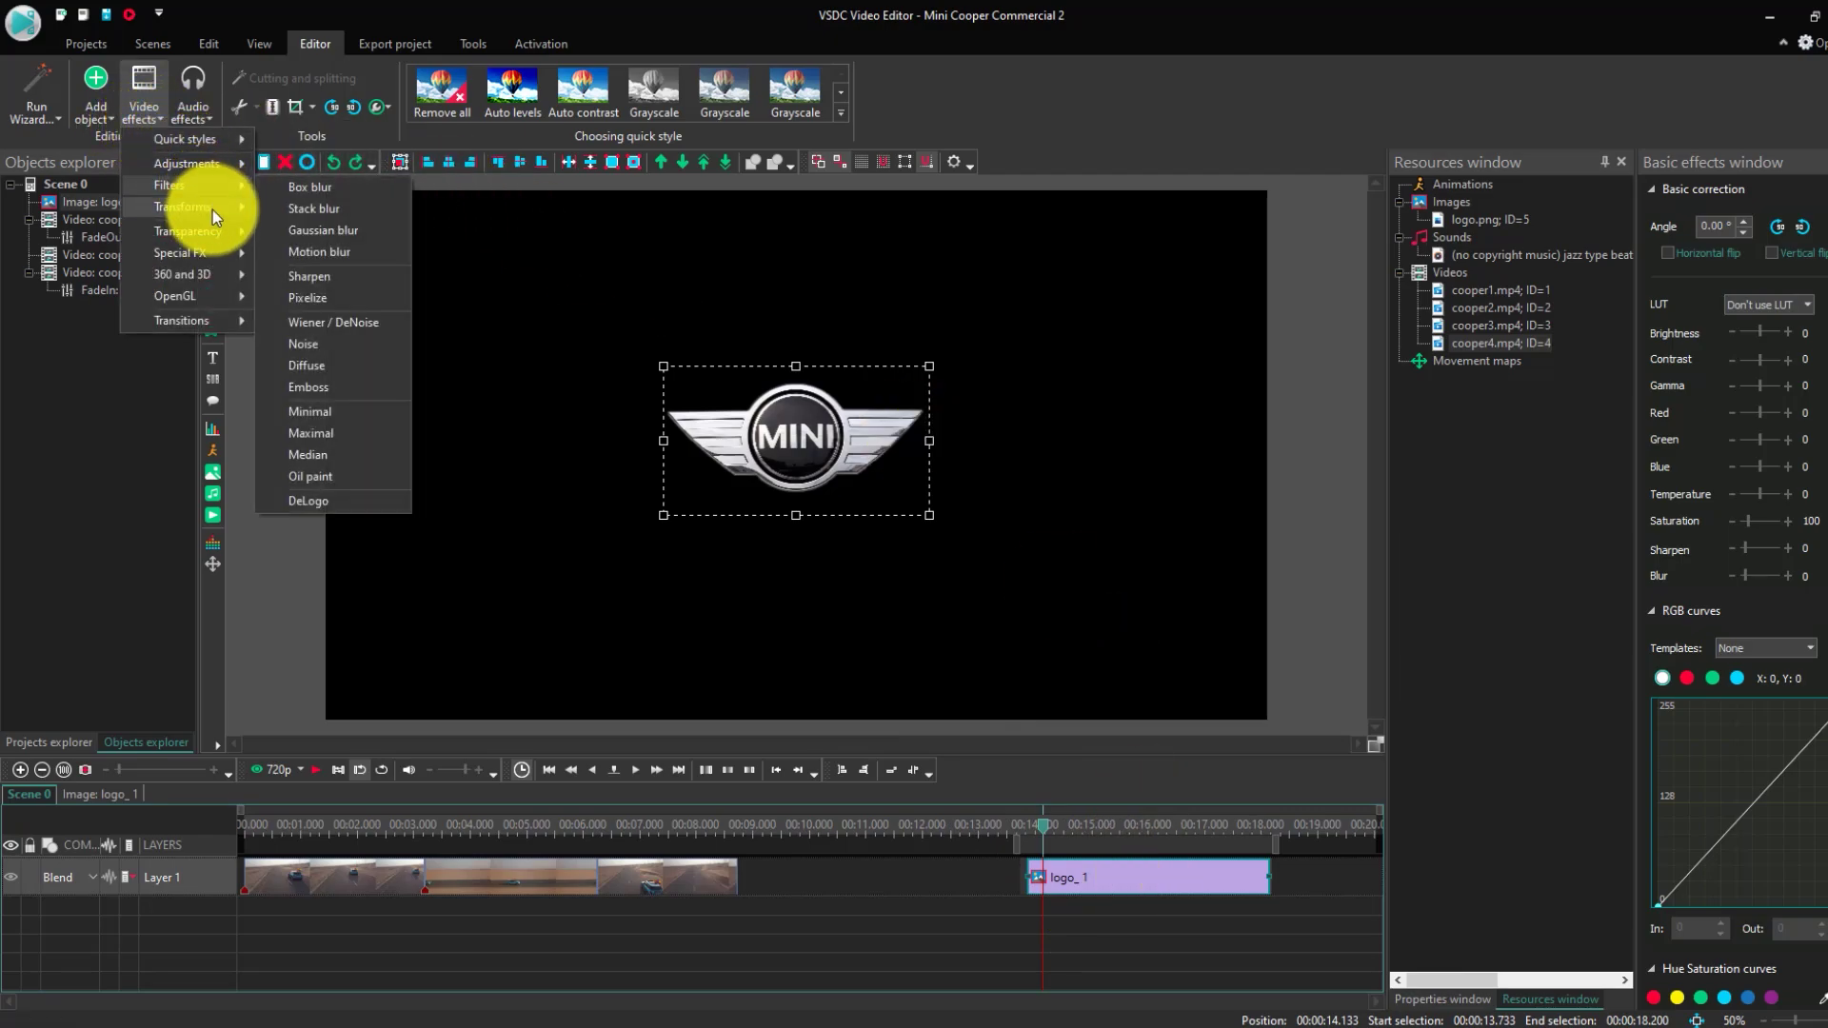
mouse_move(213, 255)
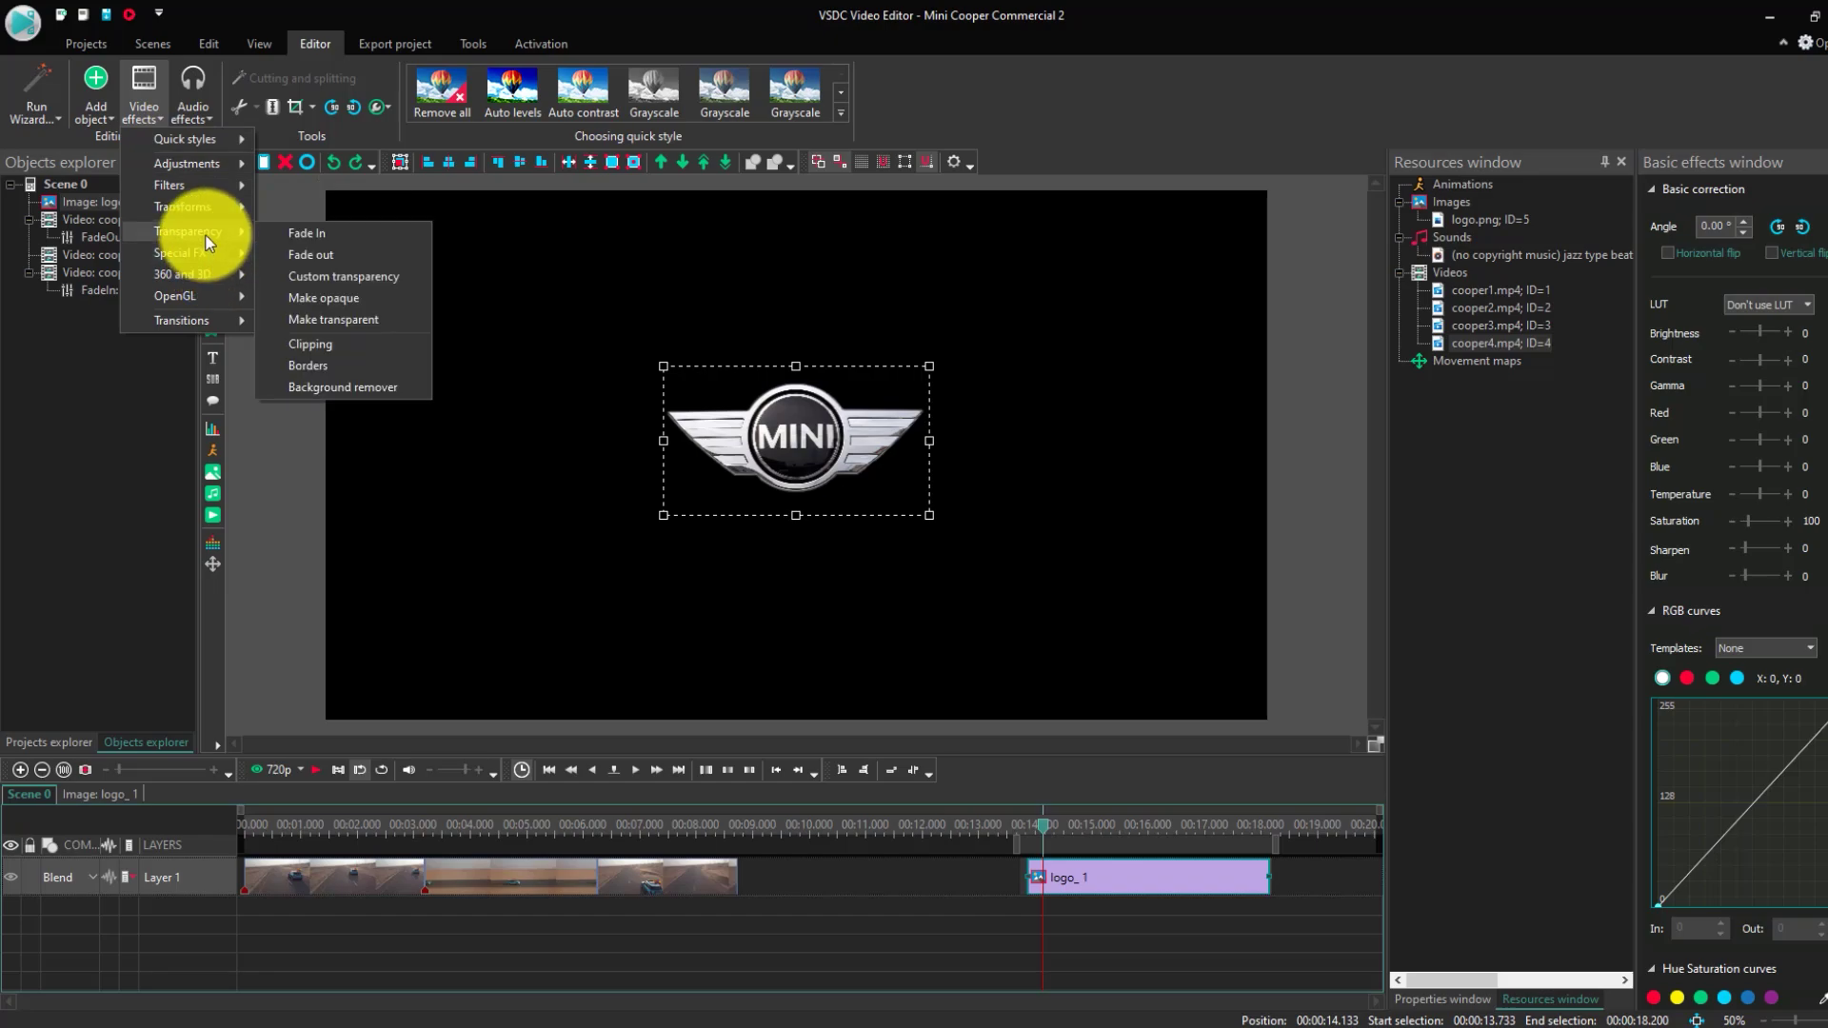
left_click(321, 235)
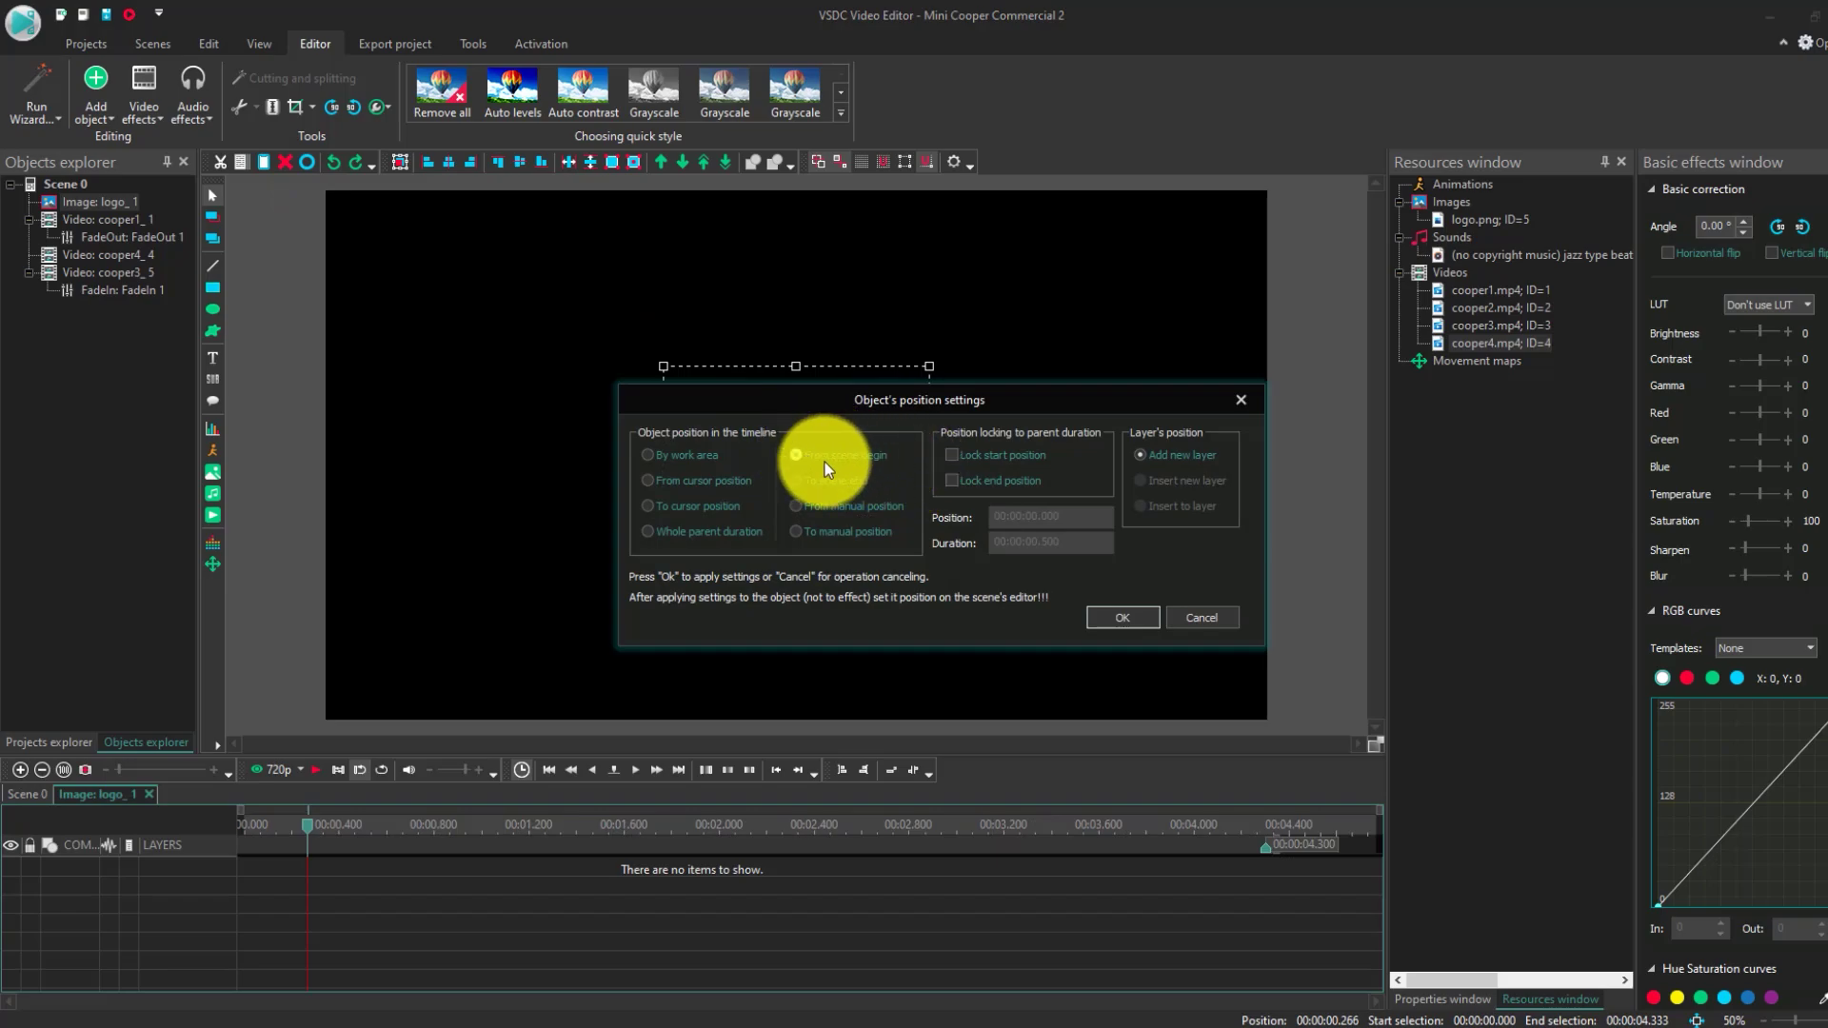
left_click(1100, 615)
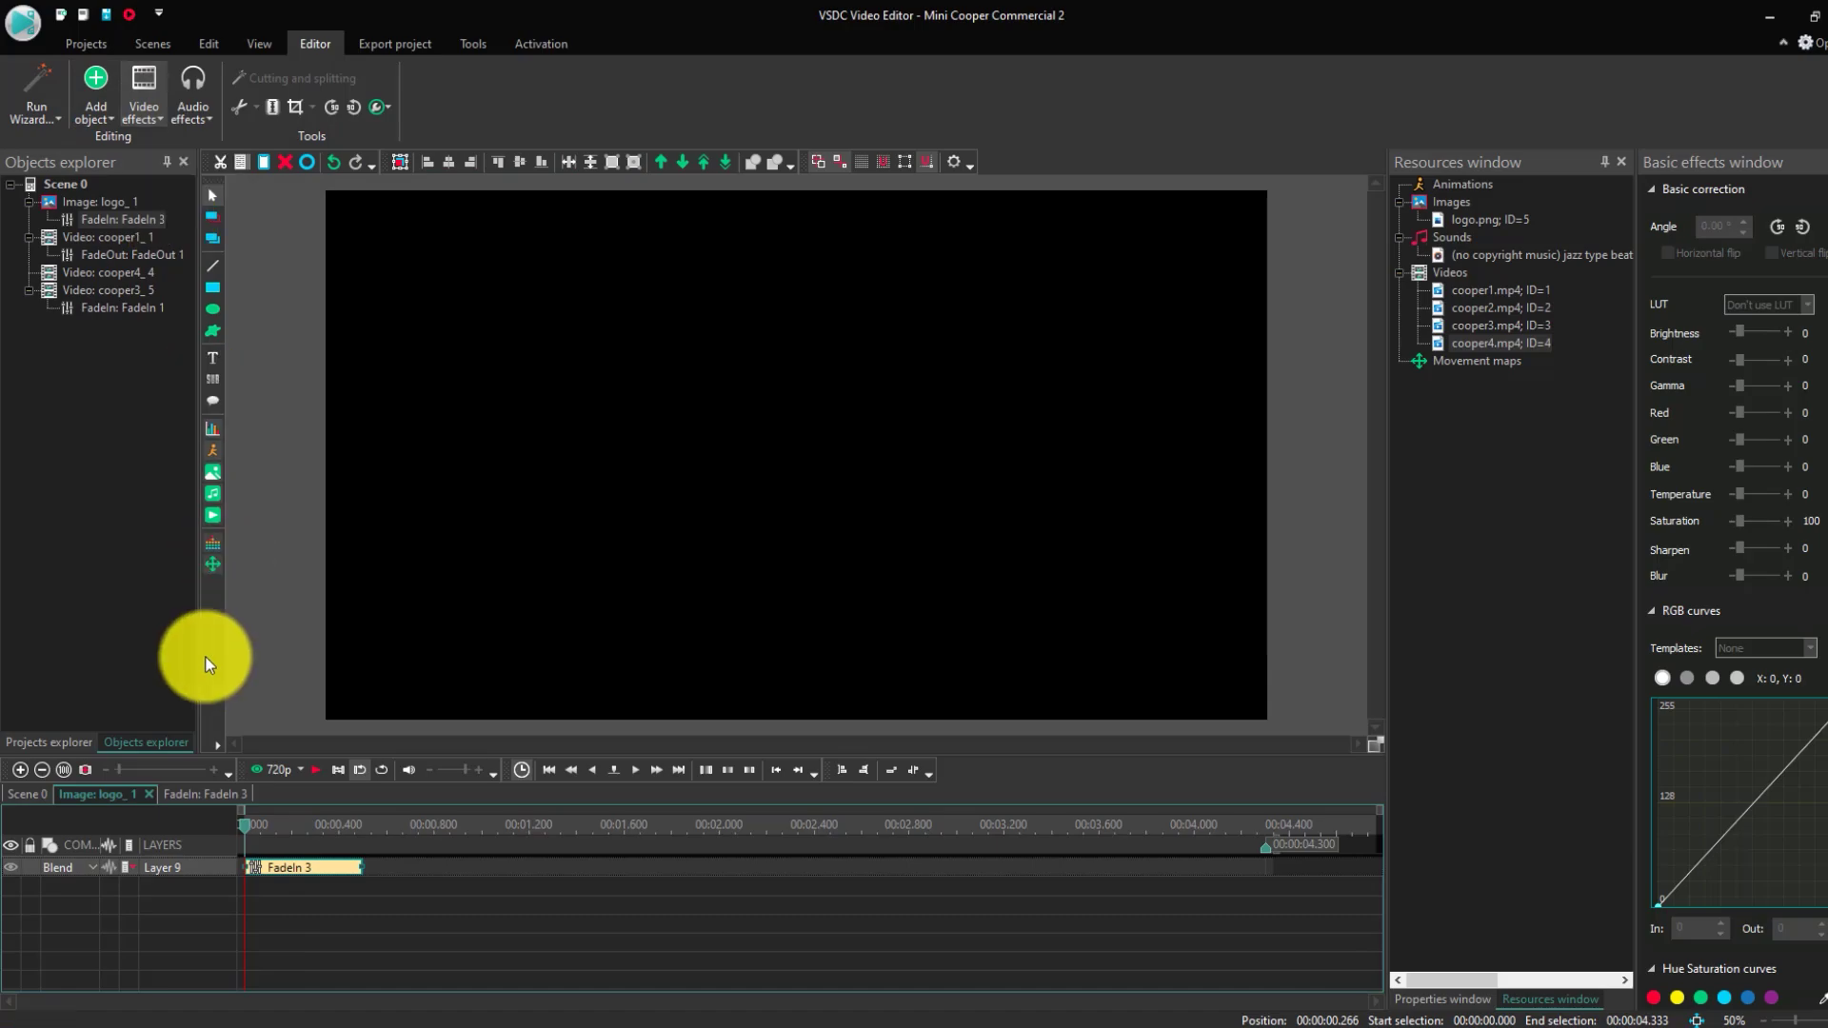
- Add a Fade Out effect to the logo clip at scene end with start and end positions locked, and return to Scene 0
left_click(144, 120)
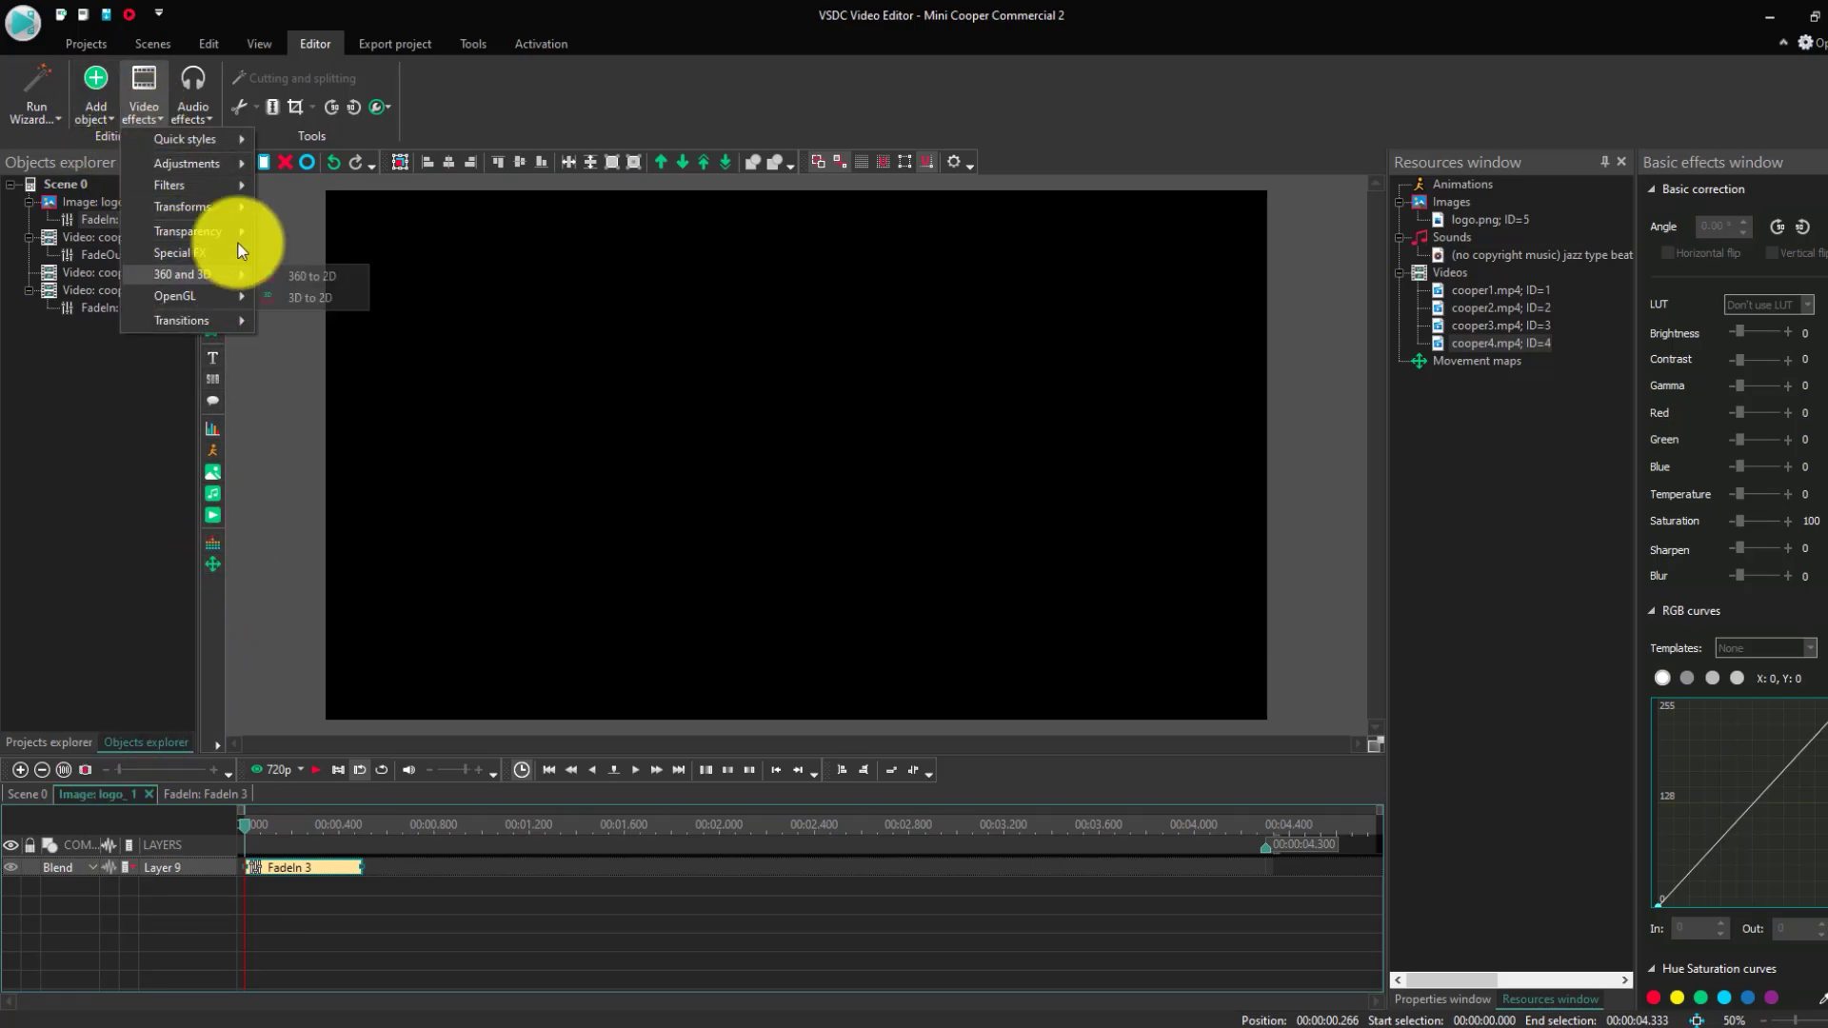
mouse_move(240, 229)
left_click(334, 255)
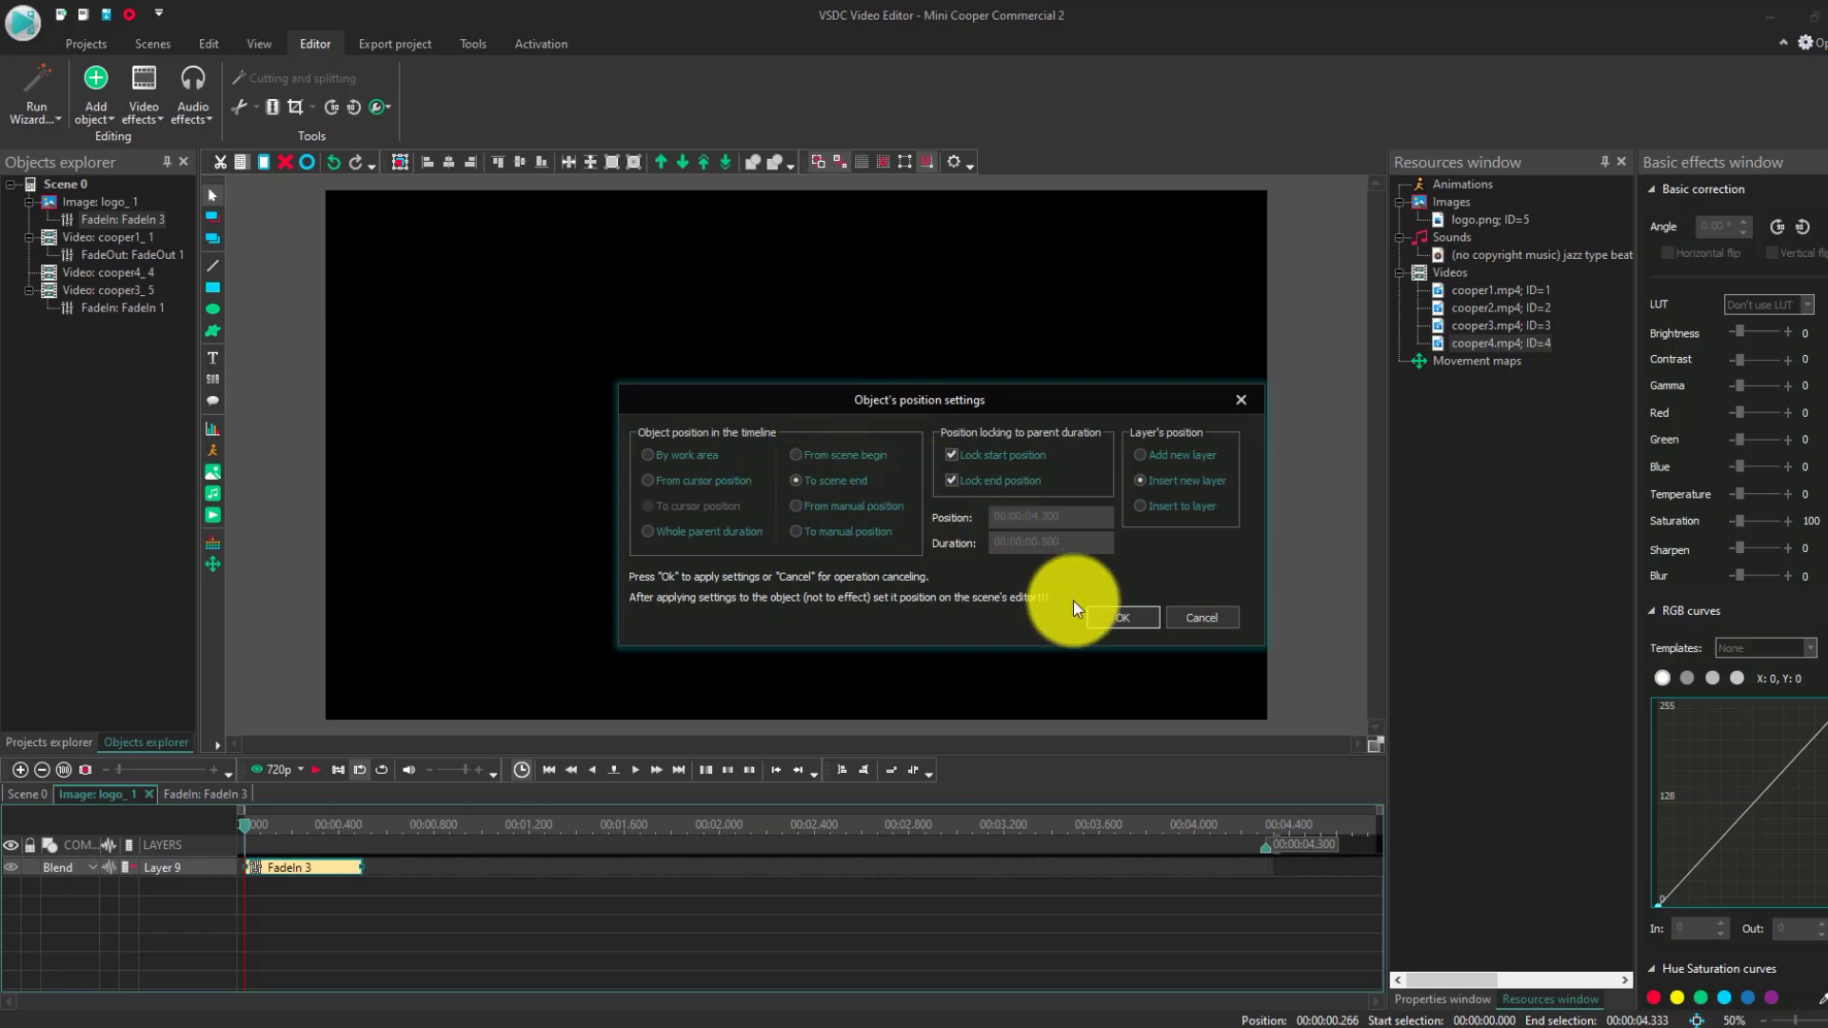
left_click(1107, 617)
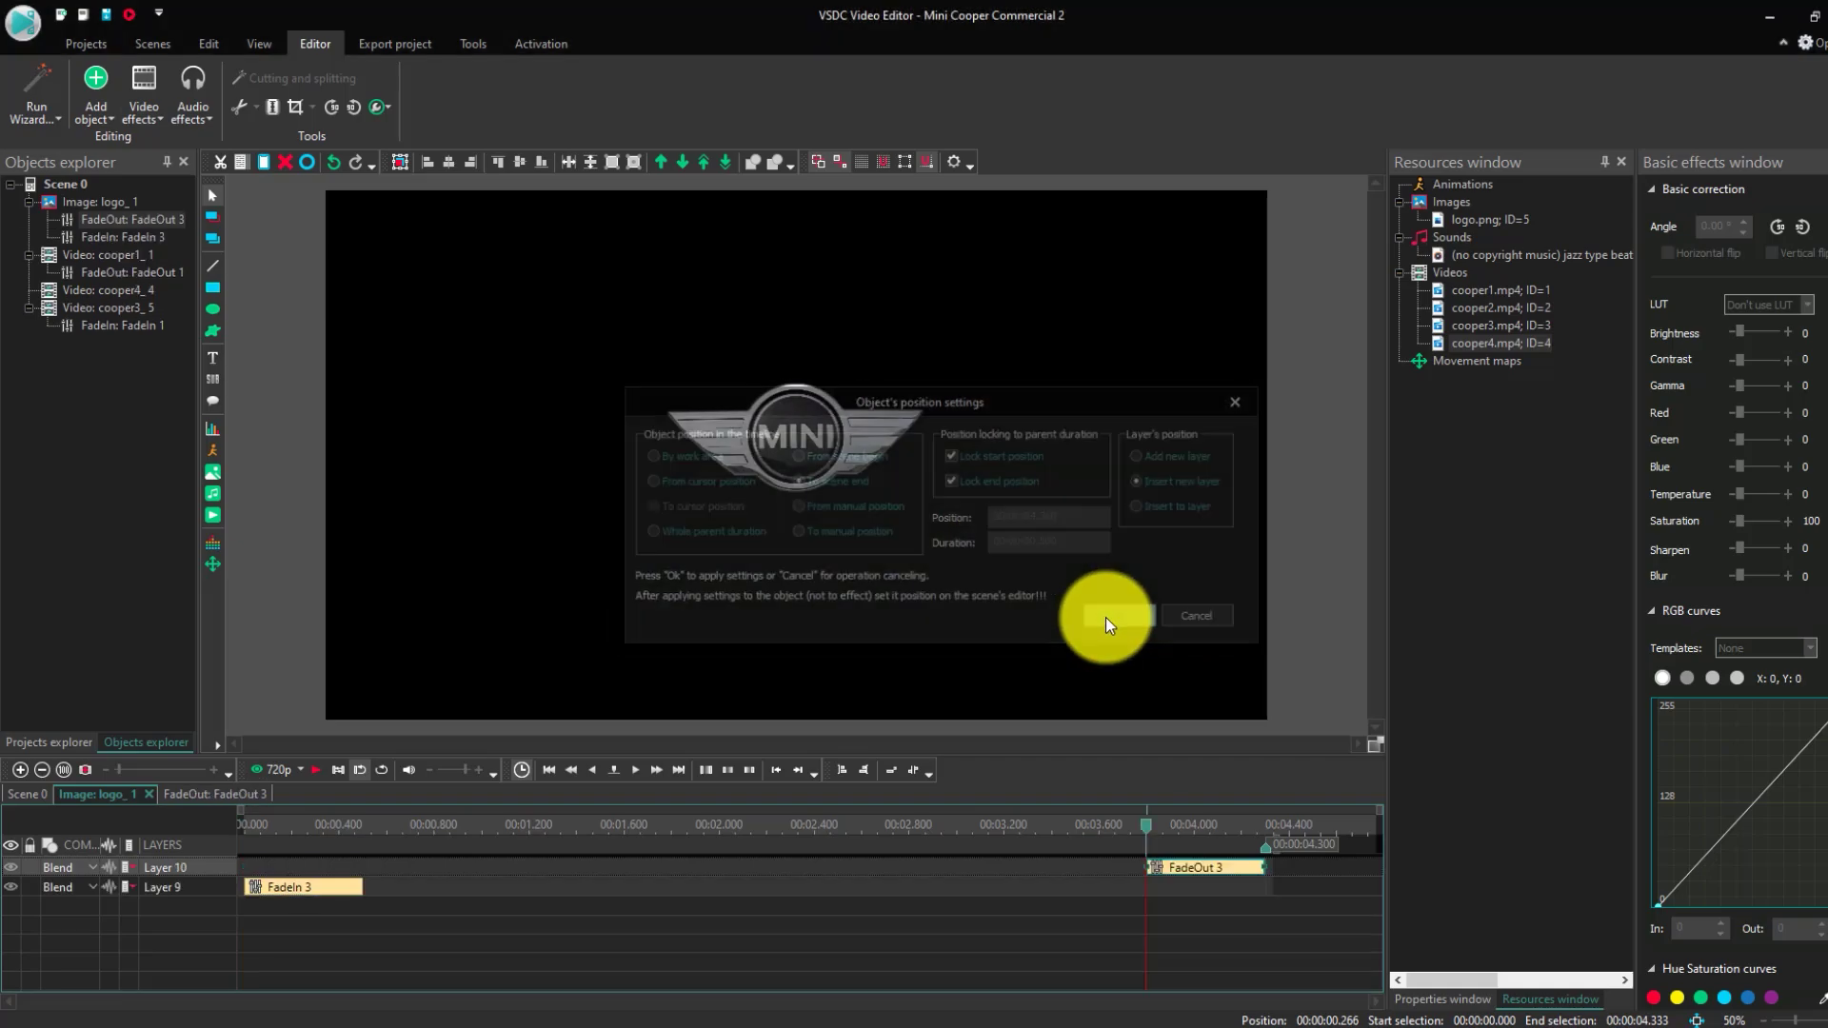
left_click(32, 796)
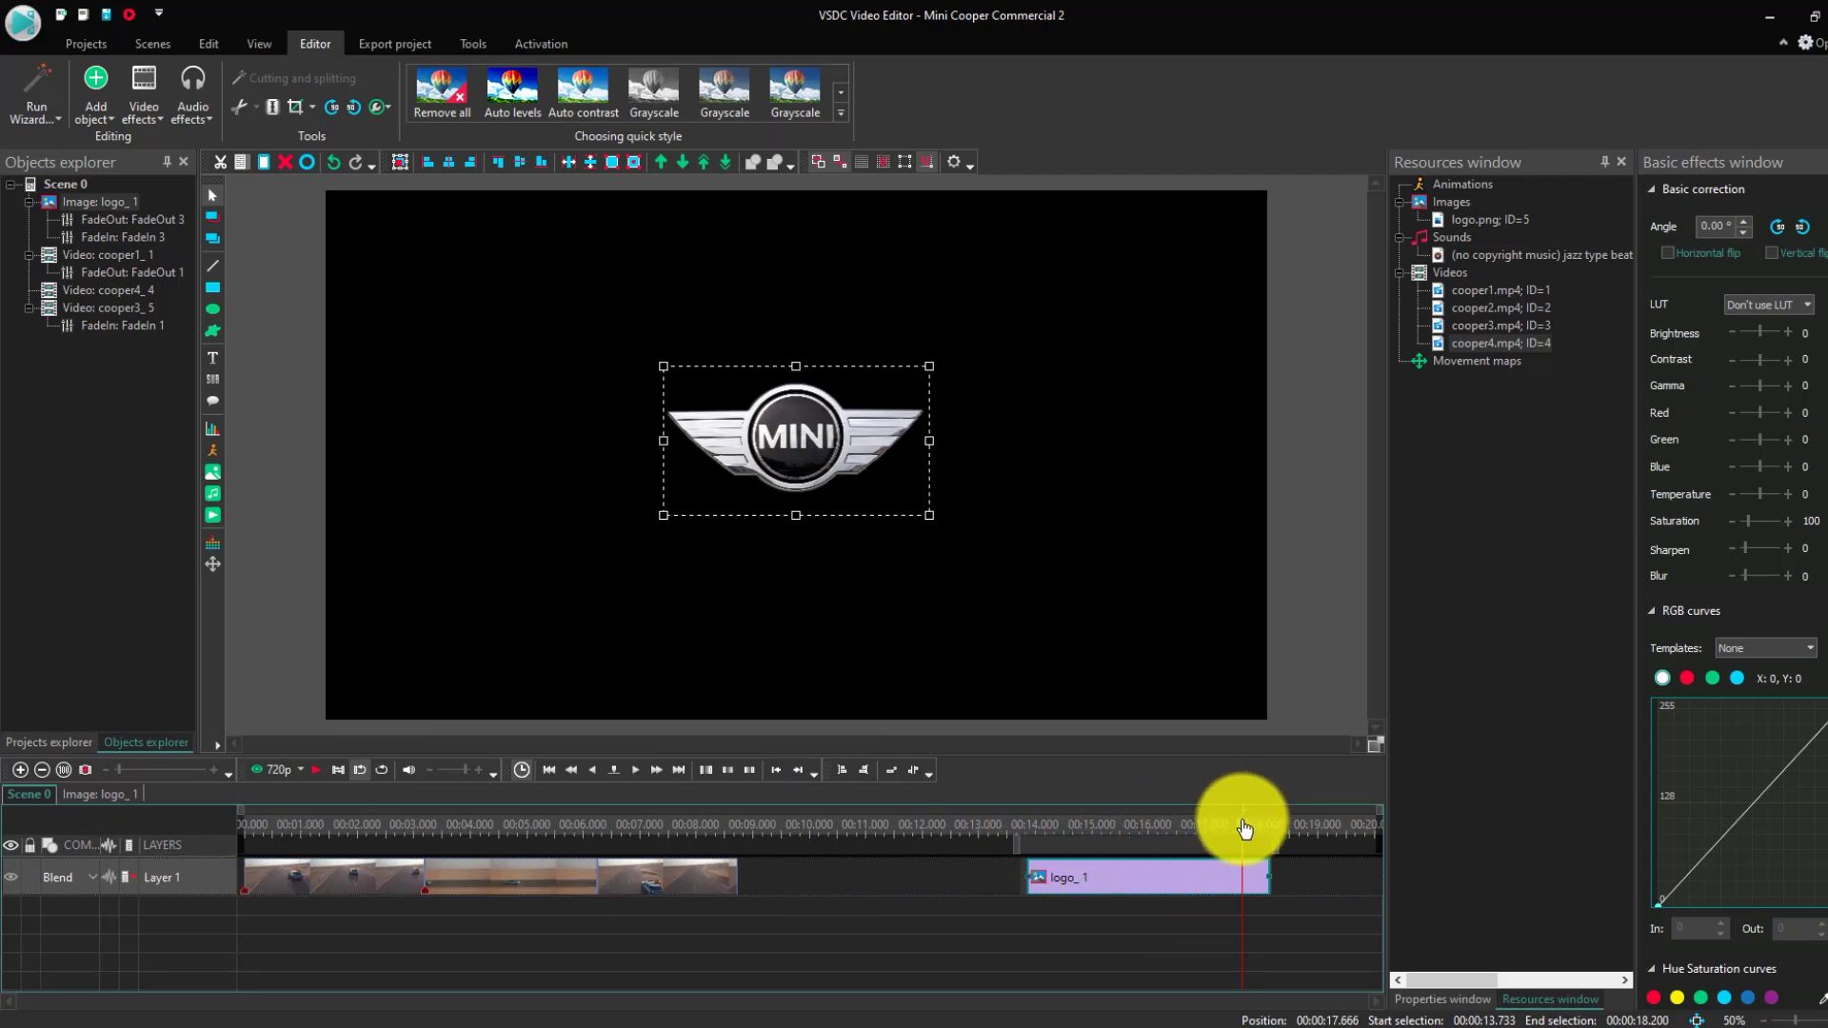
- Play back Scene 0 from just before the logo clip to check its fades
left_click(999, 825)
left_click(316, 774)
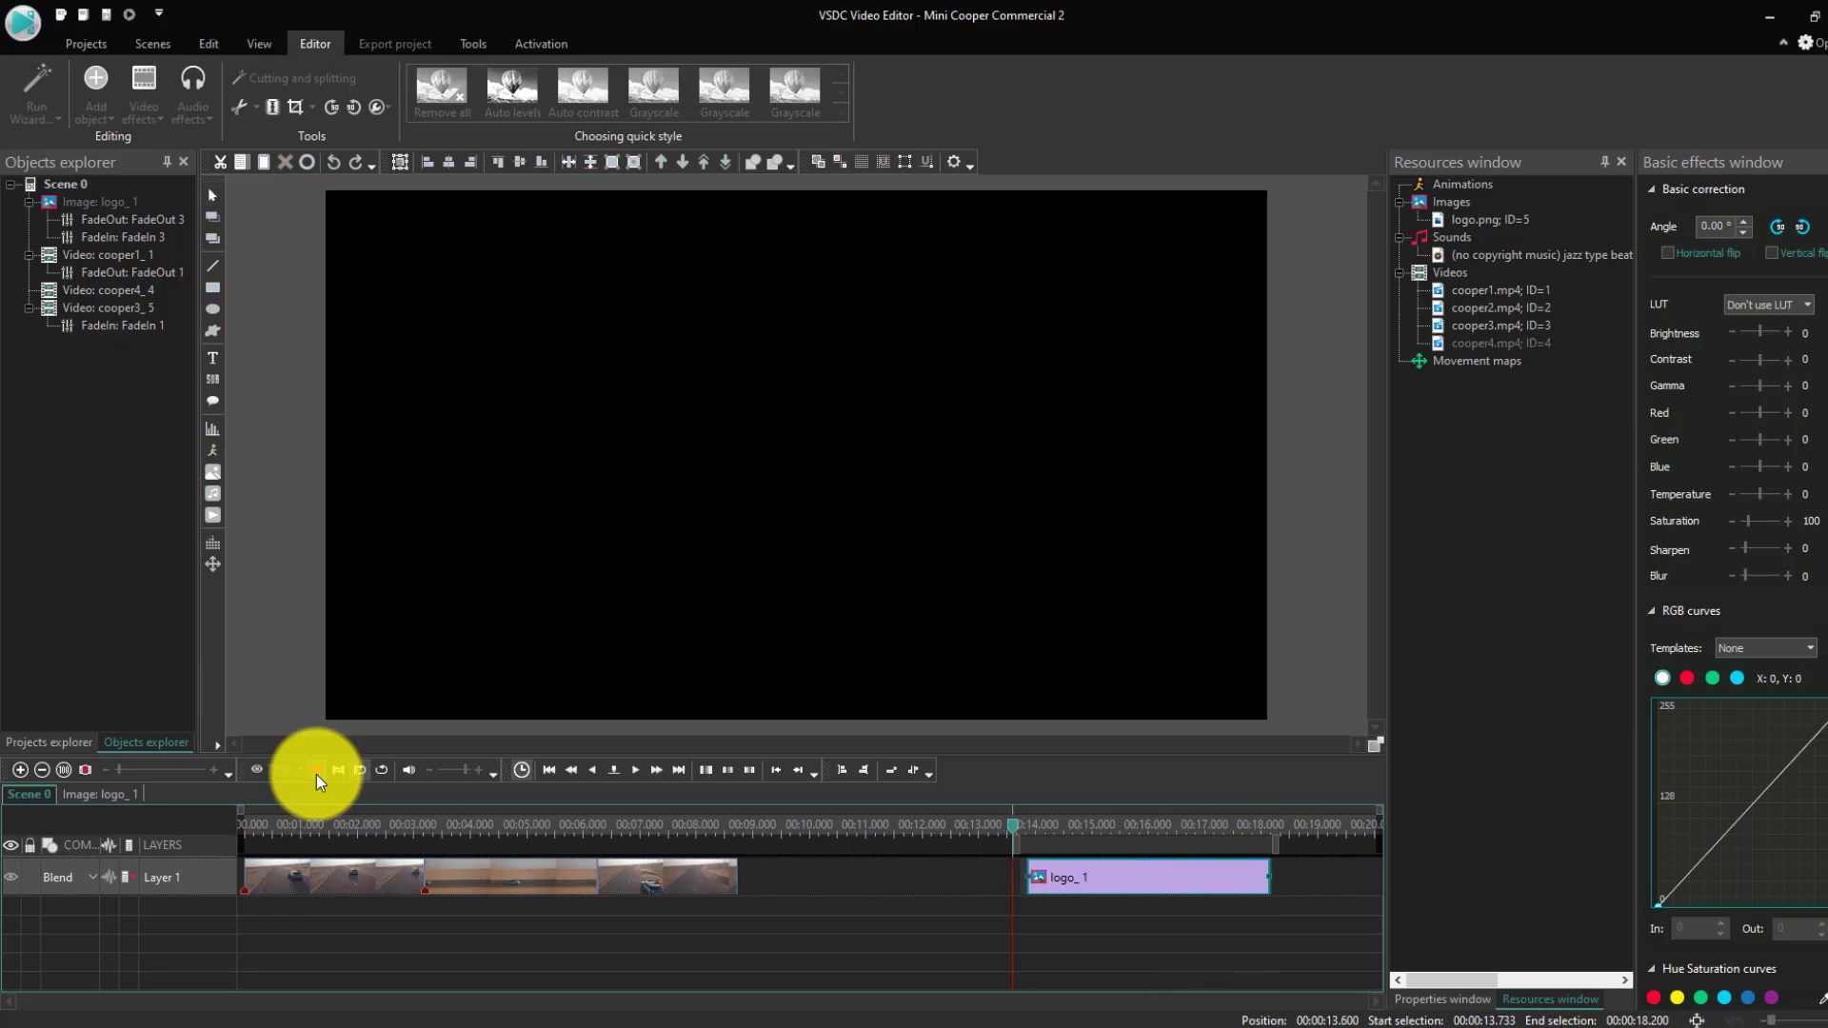
left_click(316, 774)
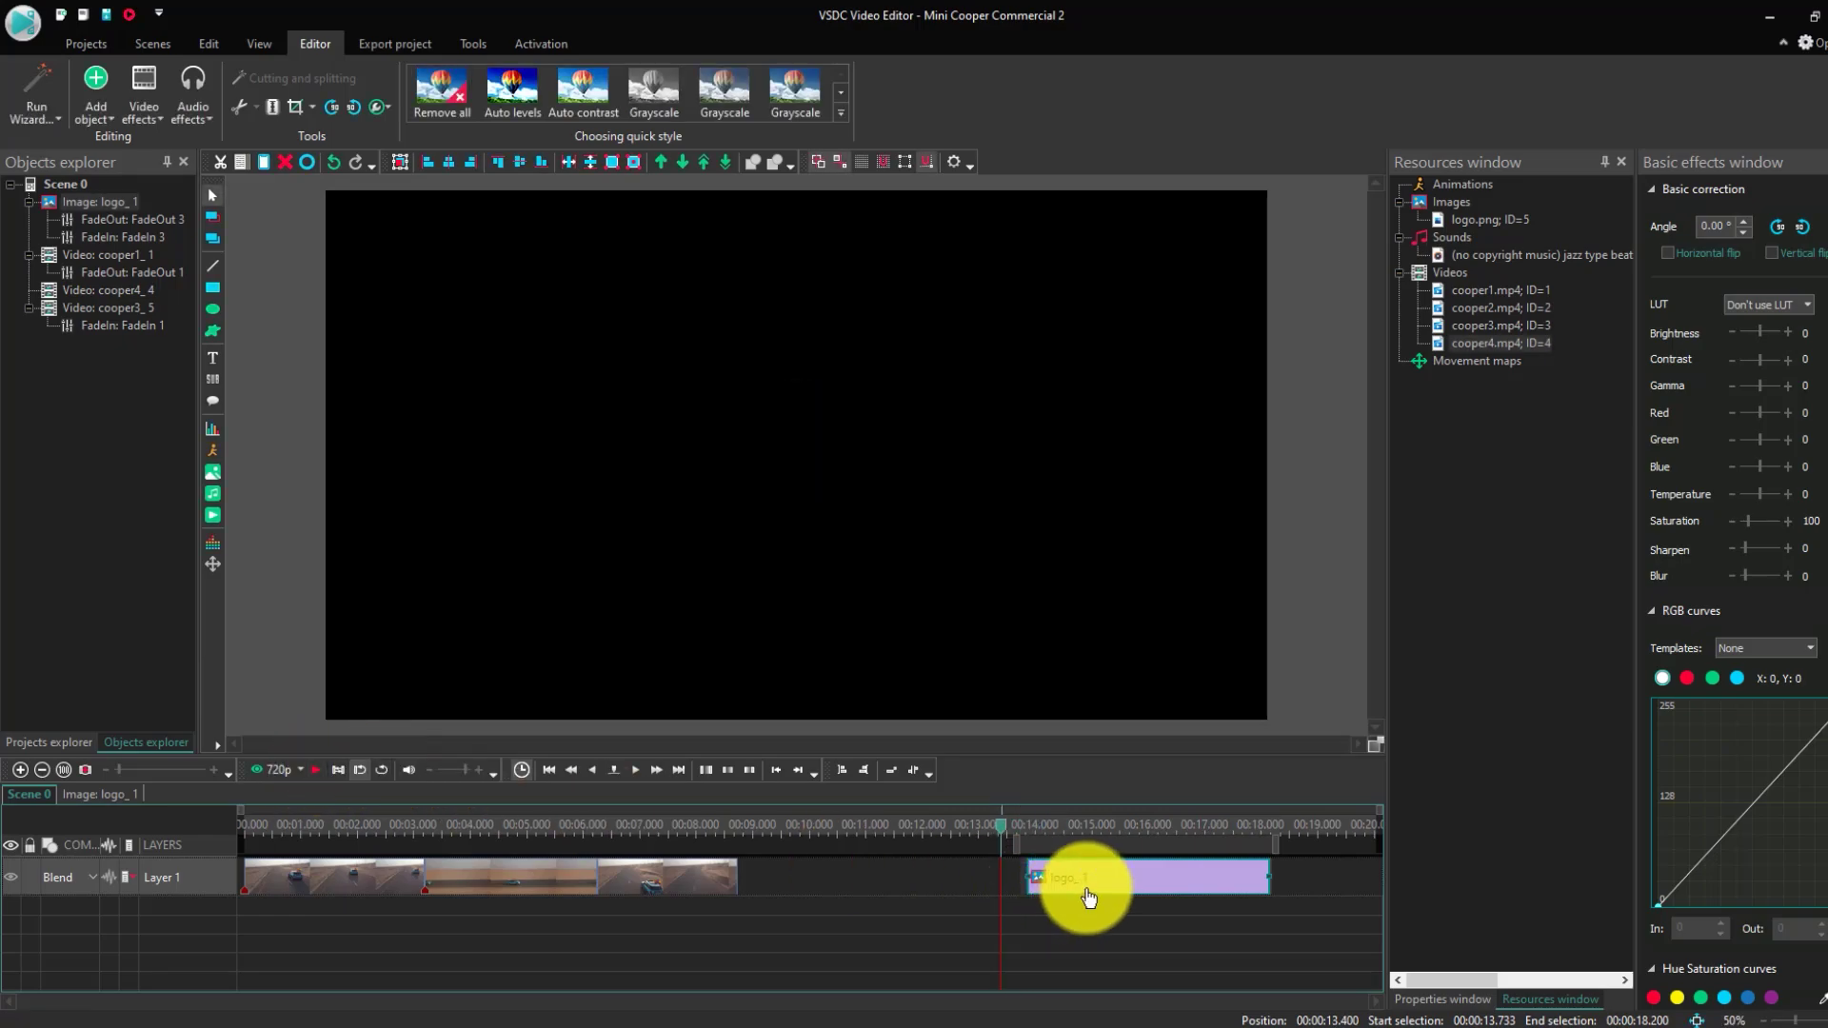
mouse_move(1088, 897)
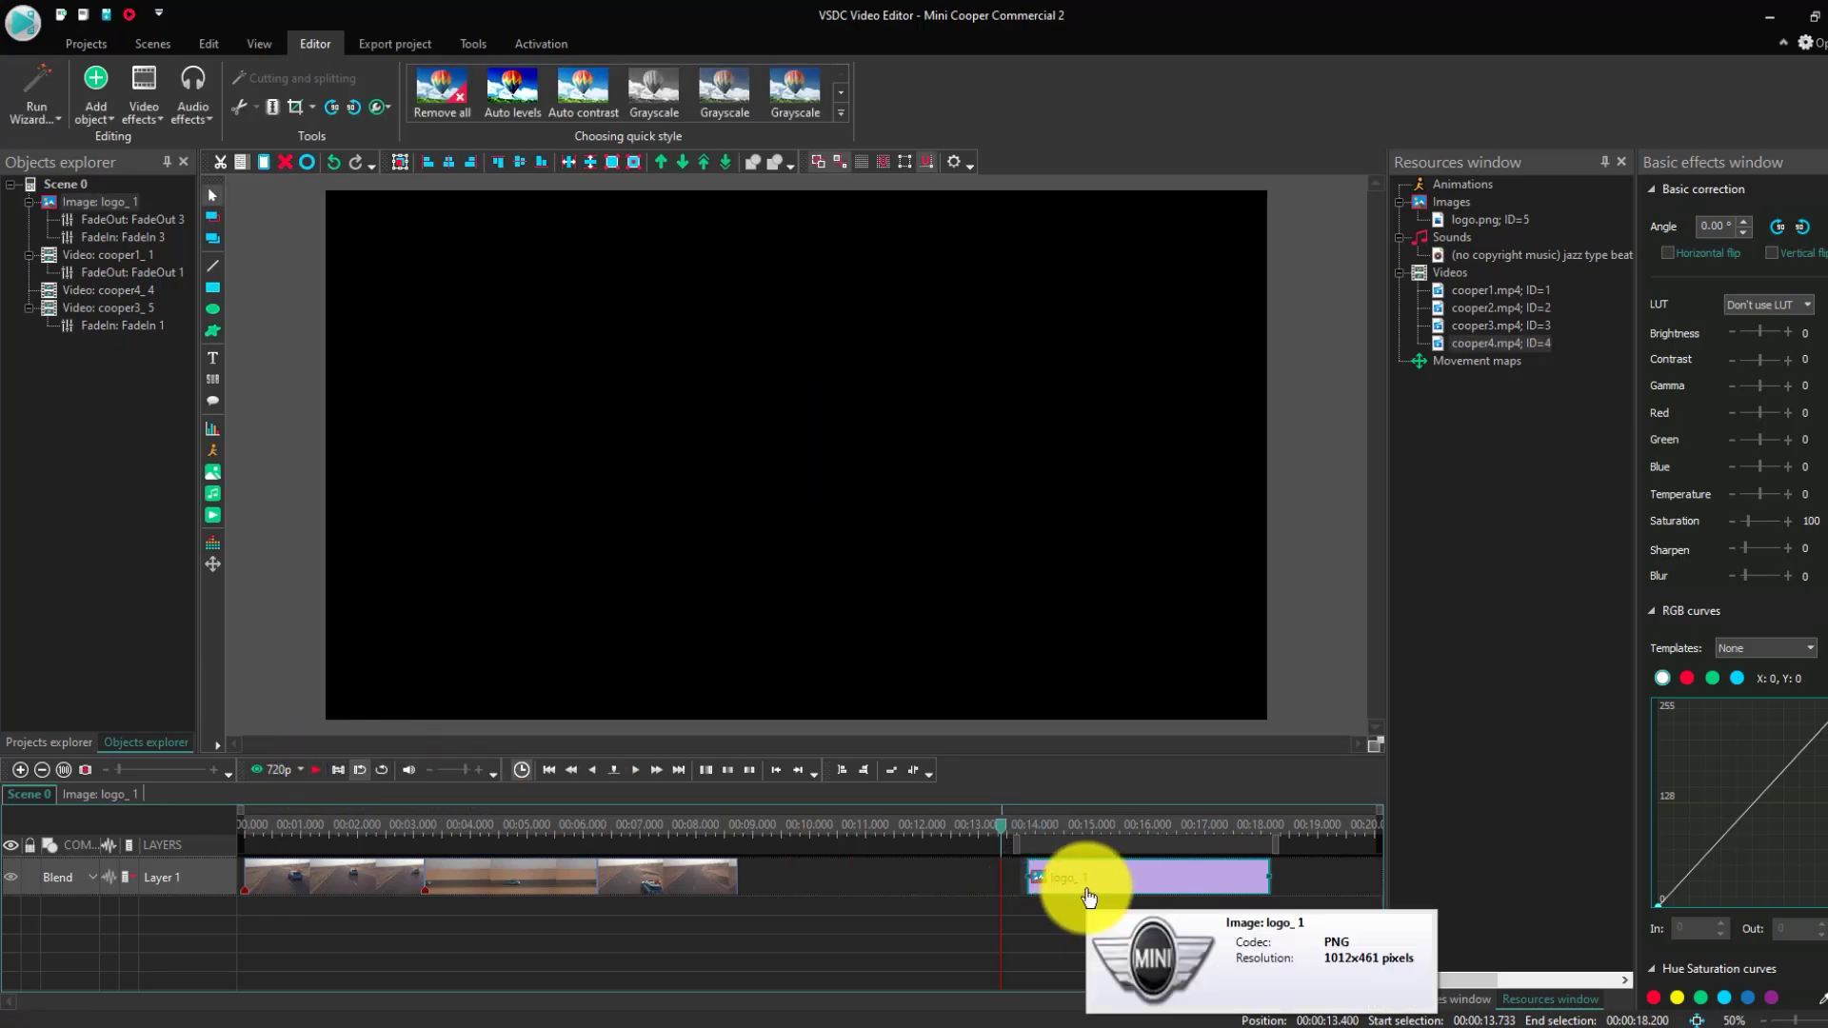
- Add a text object on a new layer from the cursor position at about 9.2 s, drawing its box across the middle of the frame
left_click_drag(1001, 828, 762, 841)
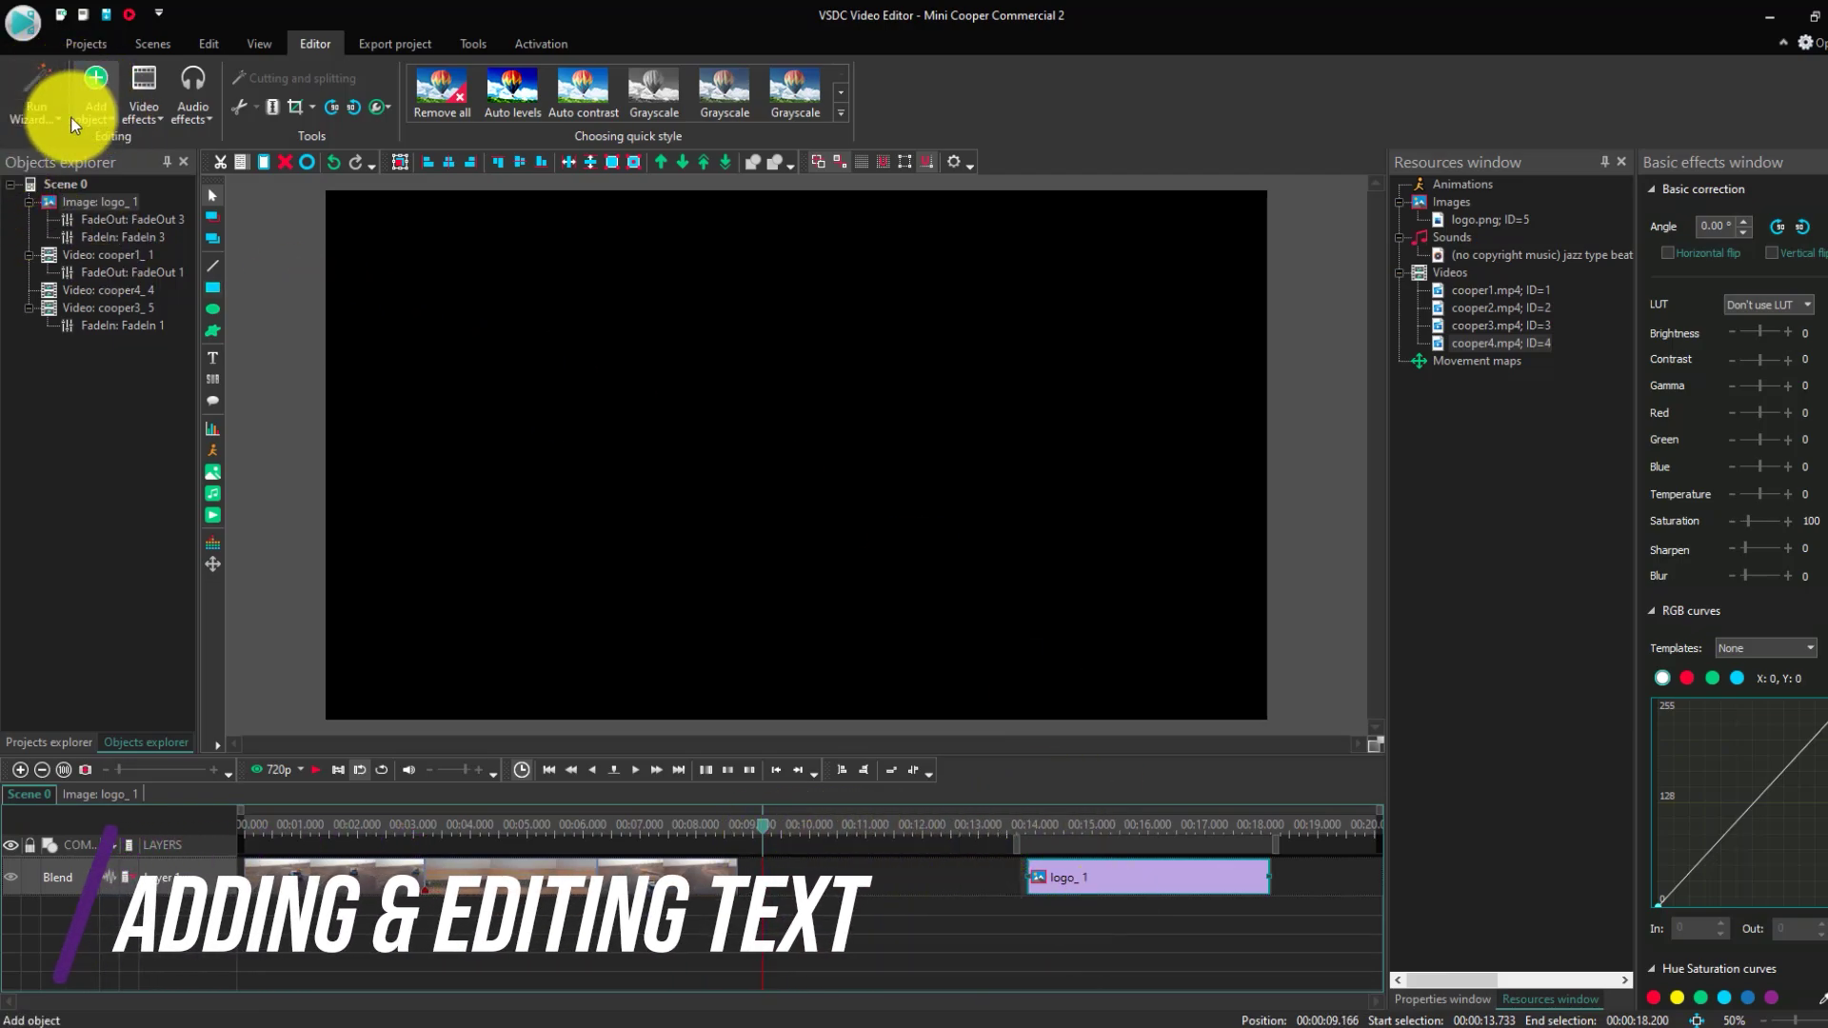
left_click(114, 116)
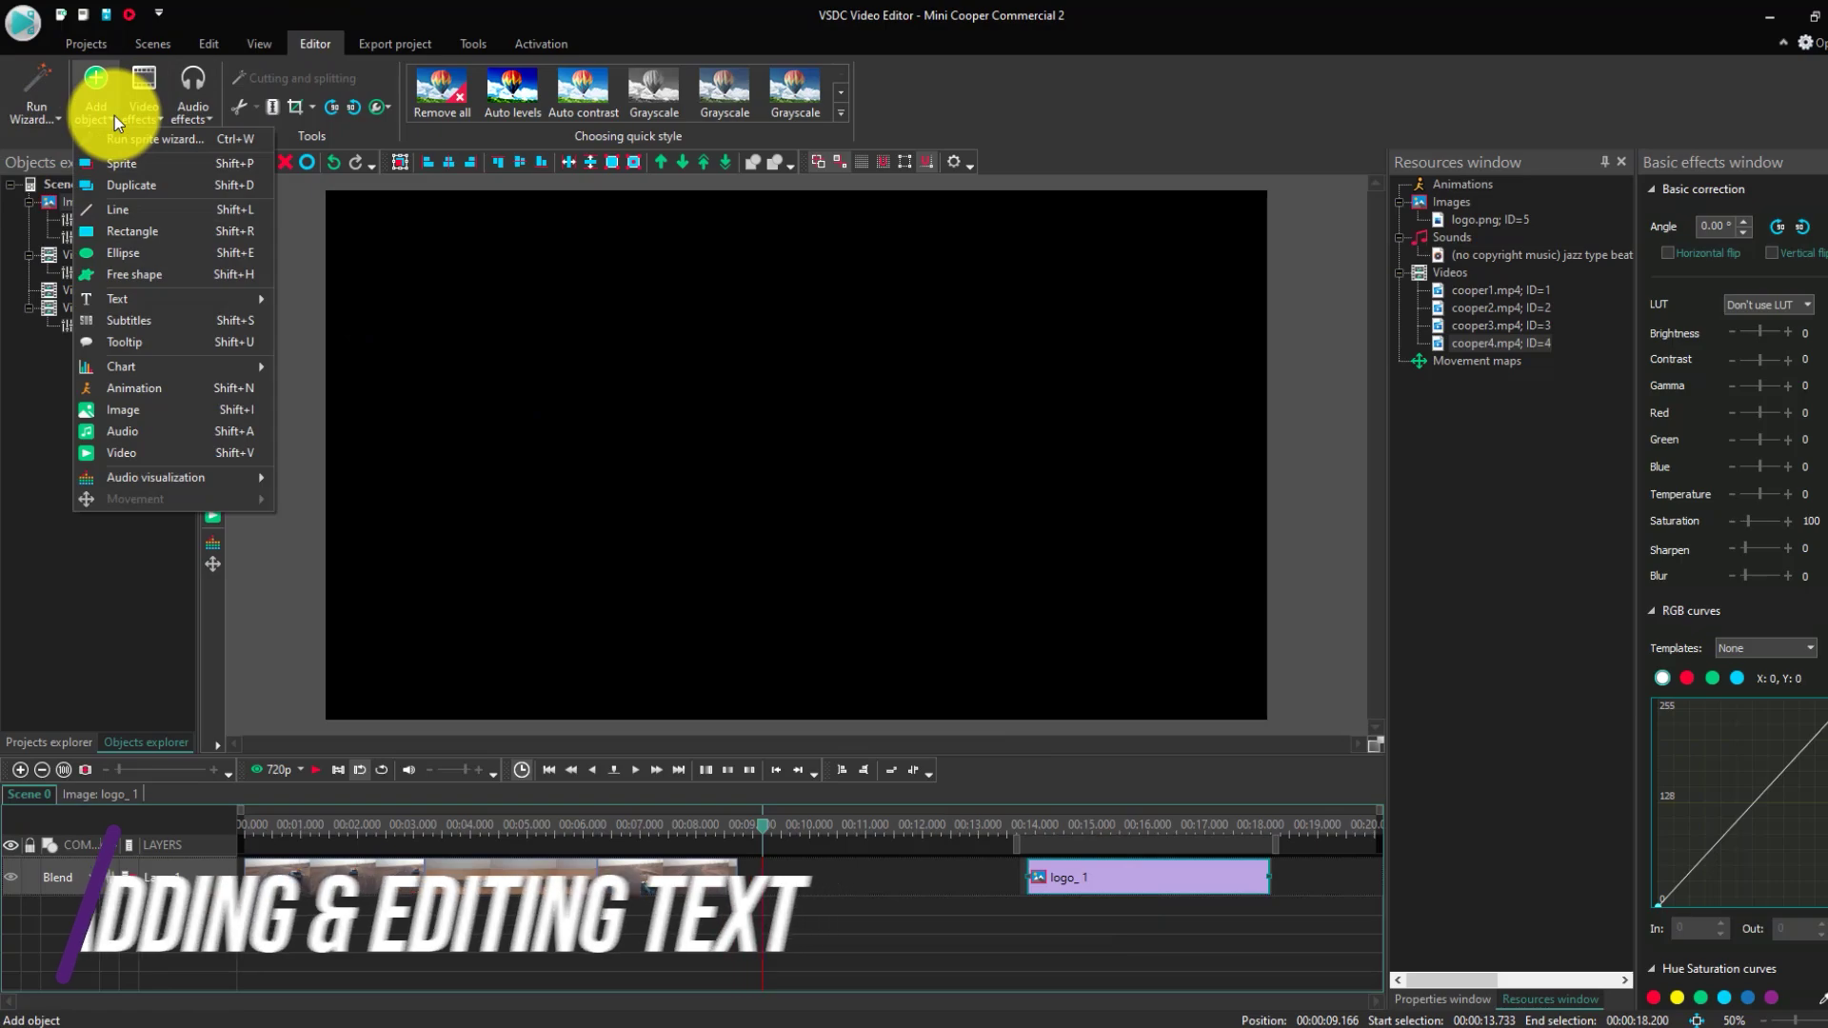
mouse_move(175, 303)
left_click(163, 631)
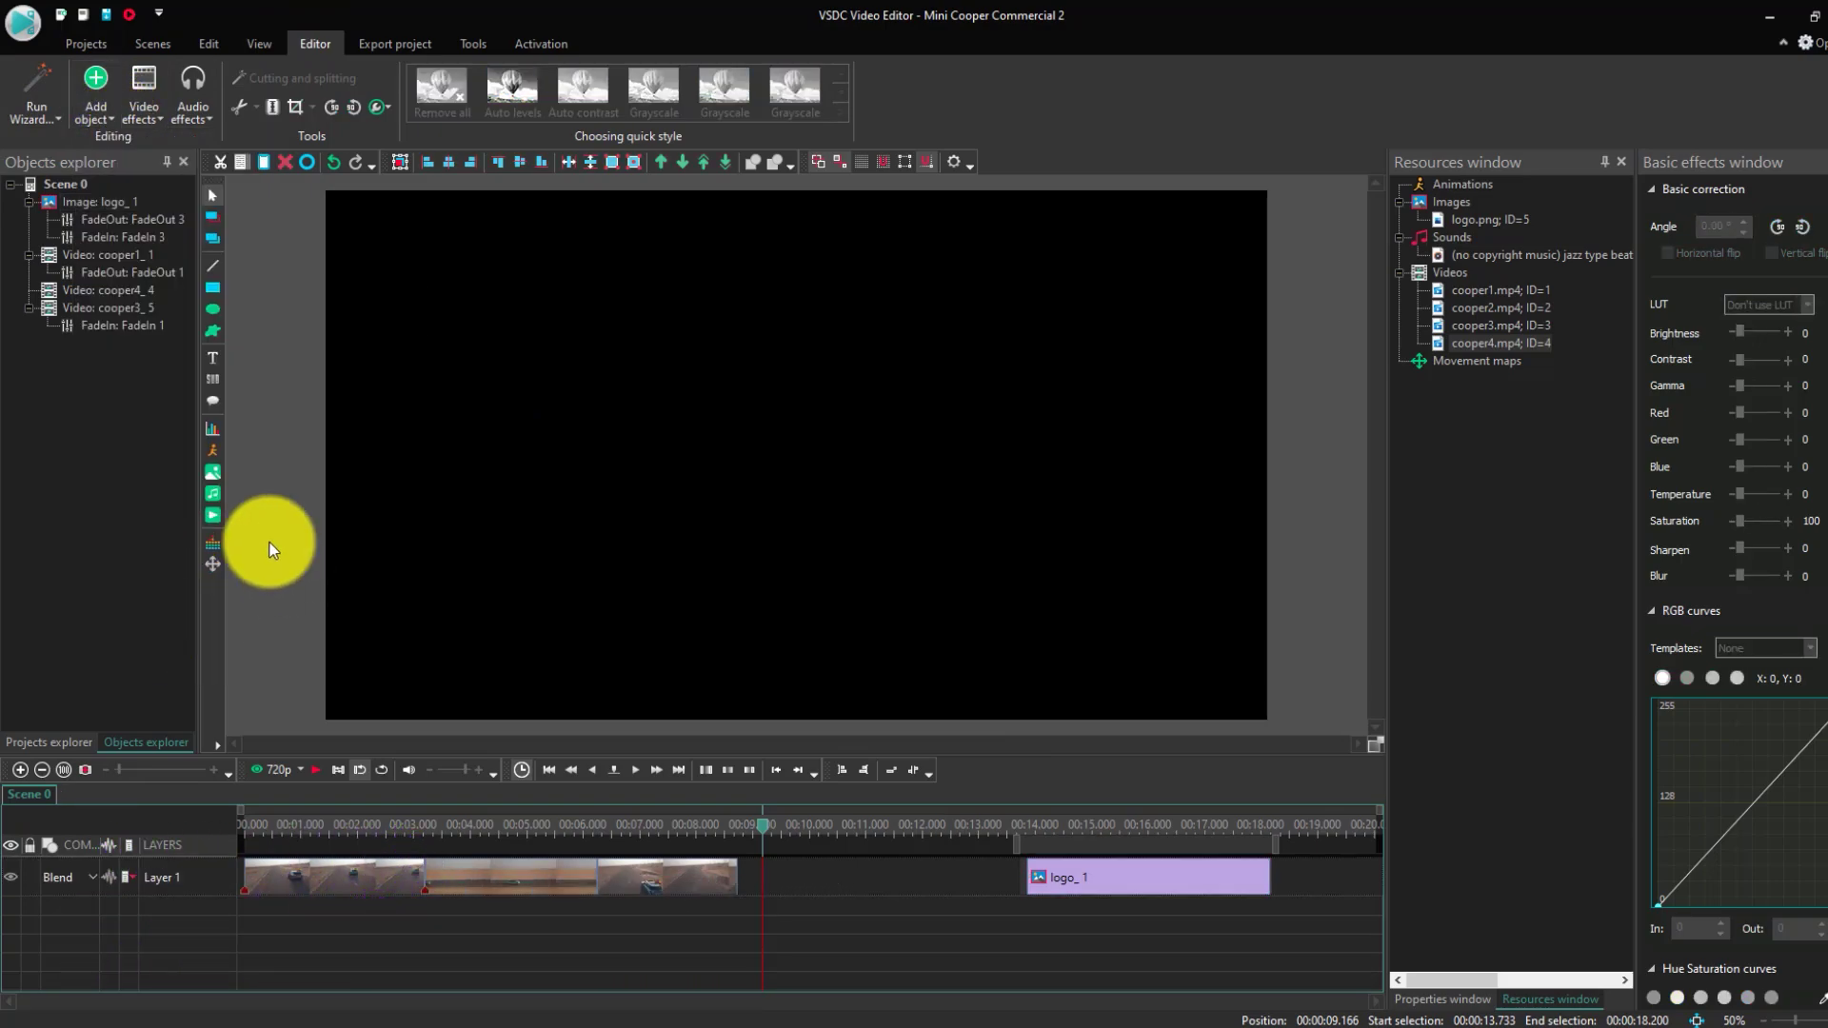
left_click(212, 358)
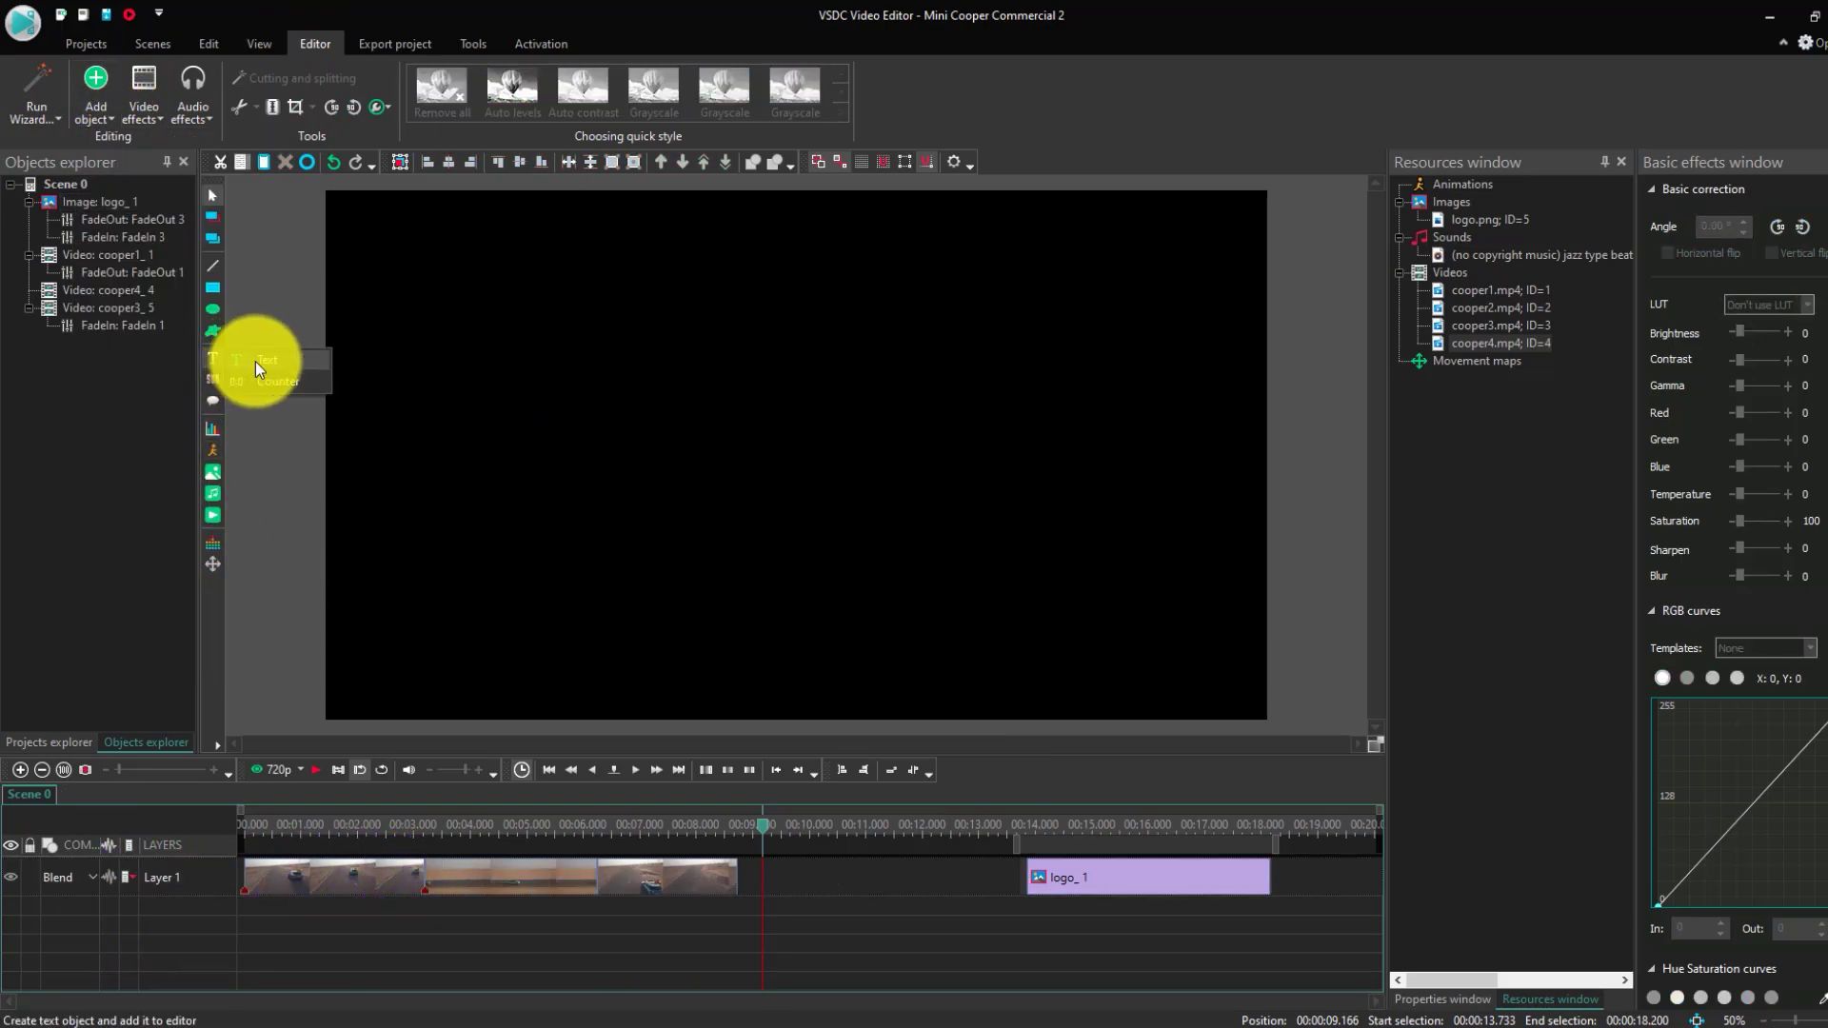
left_click_drag(267, 358, 755, 436)
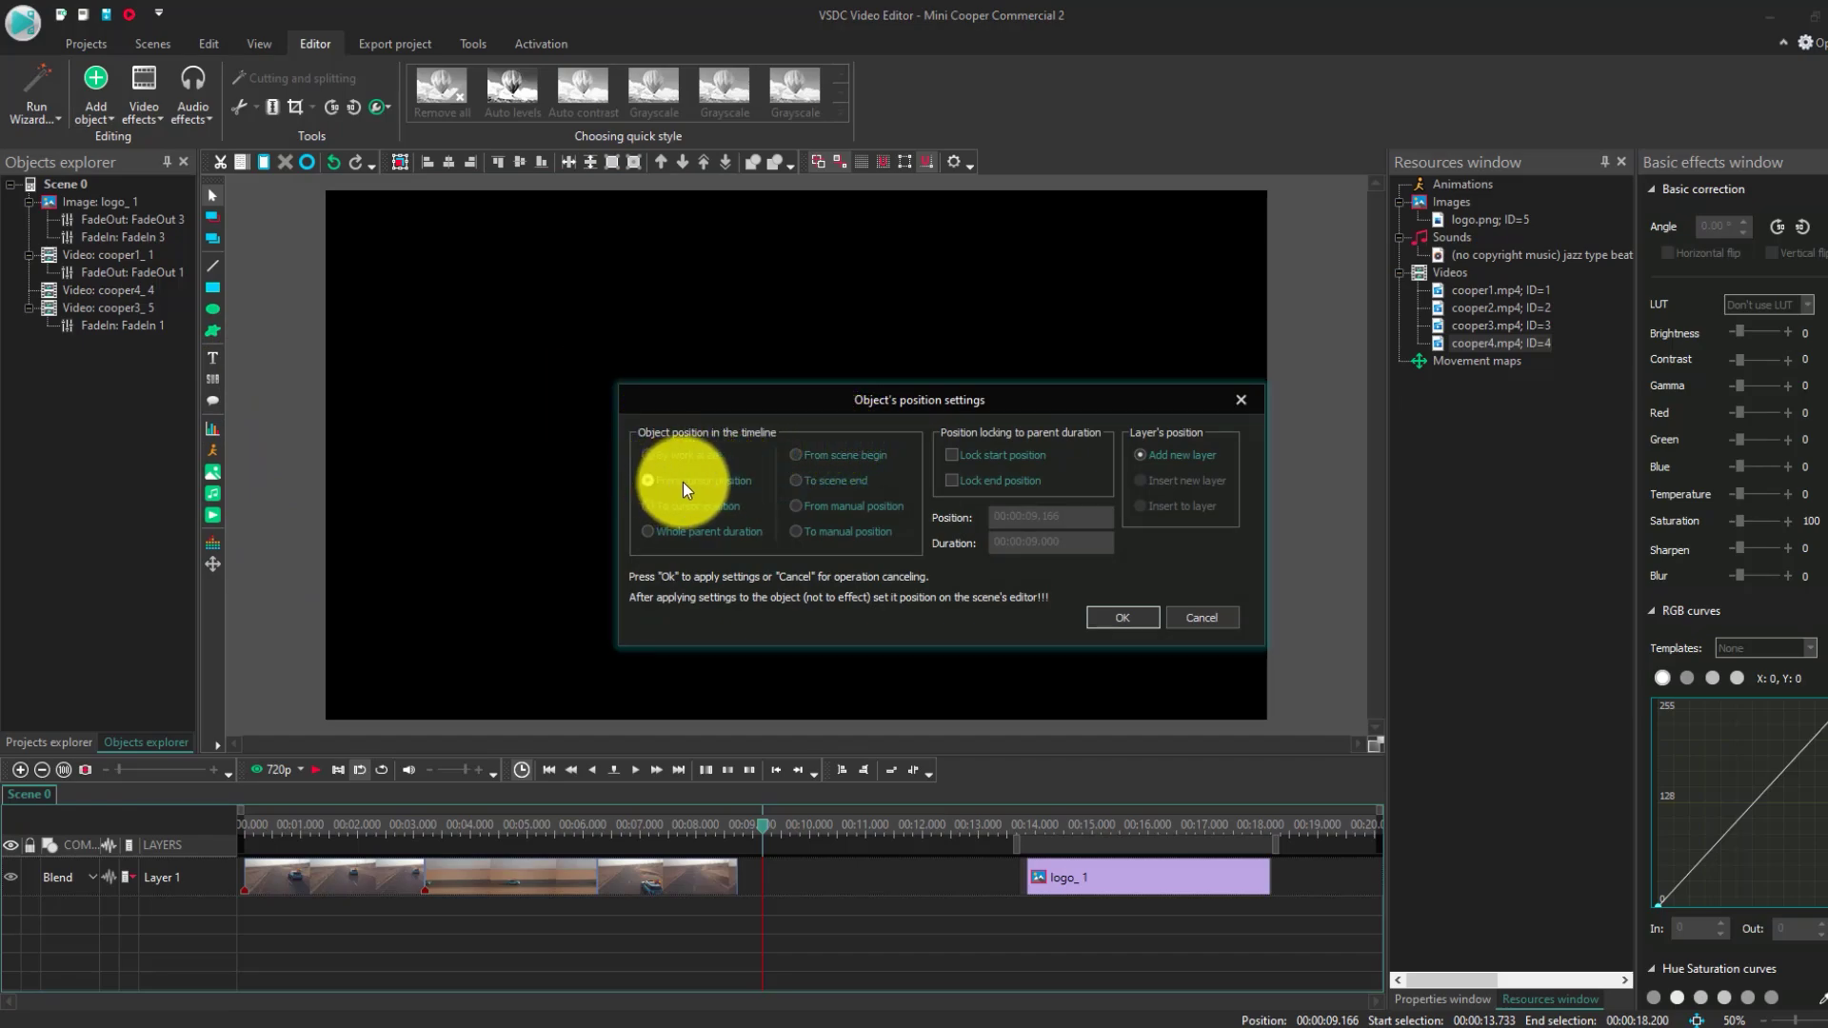
left_click(1129, 617)
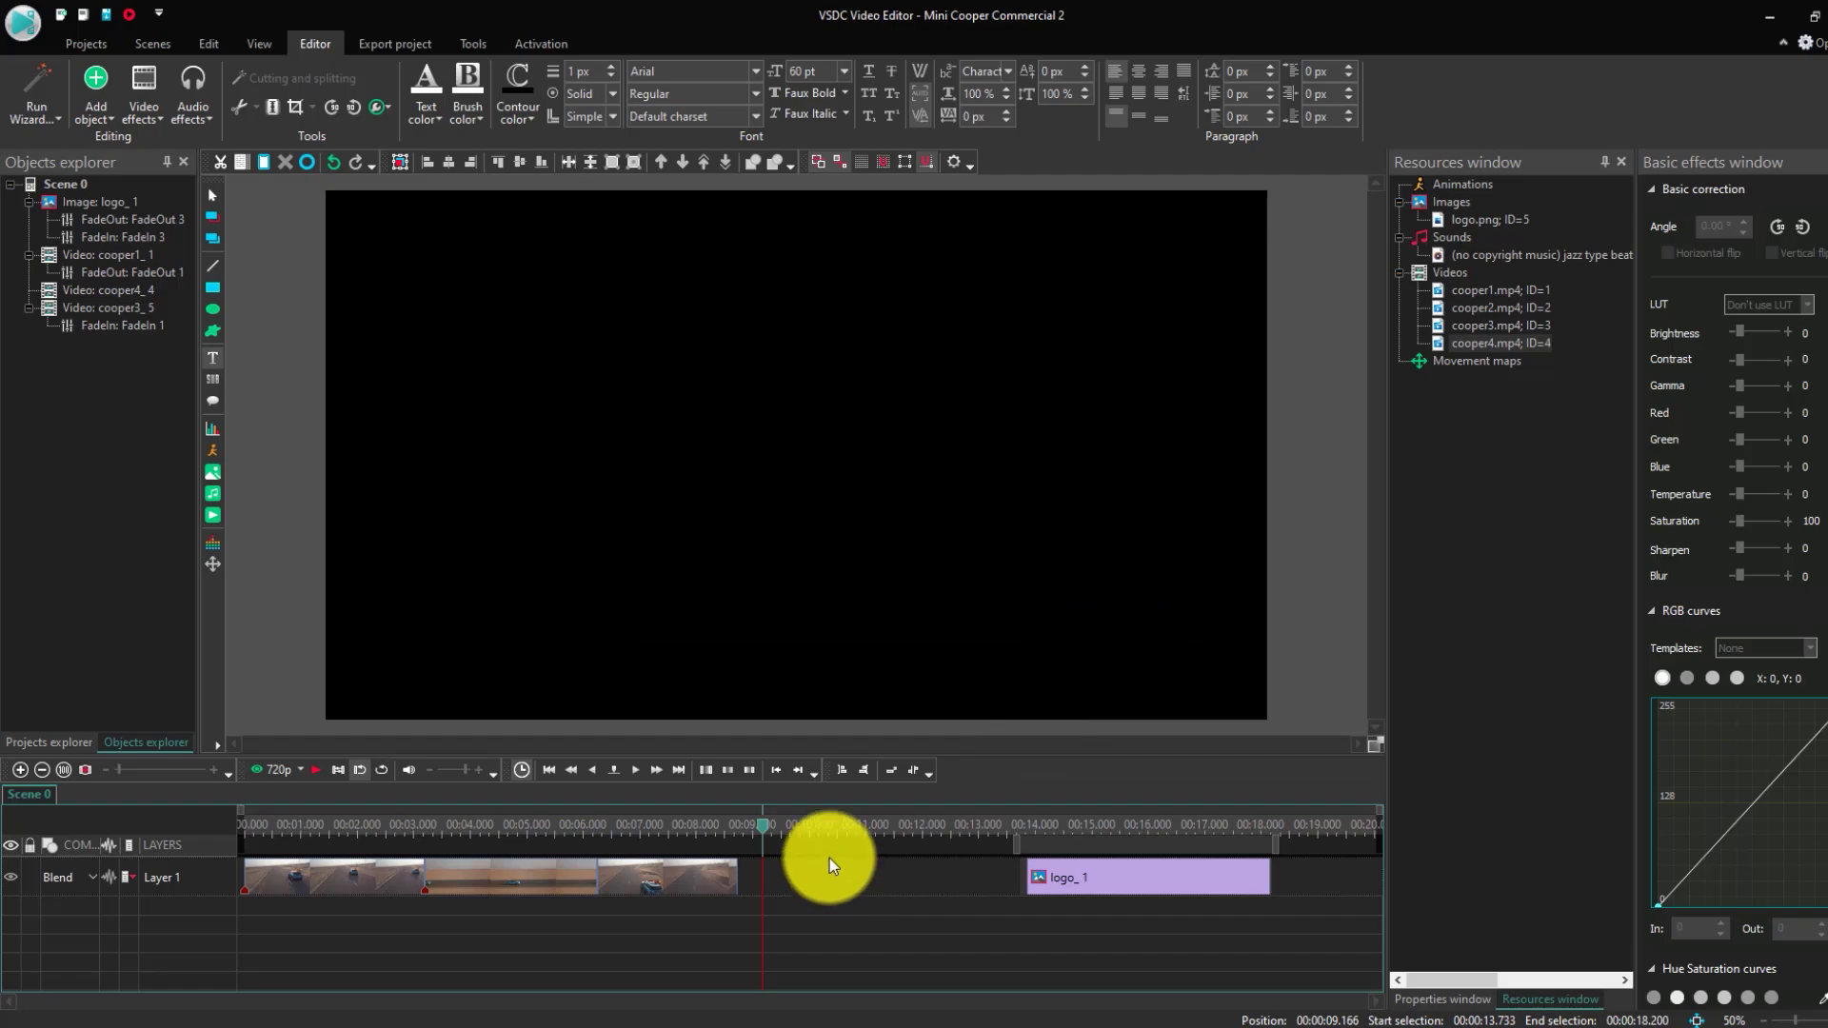
left_click_drag(452, 305, 1073, 570)
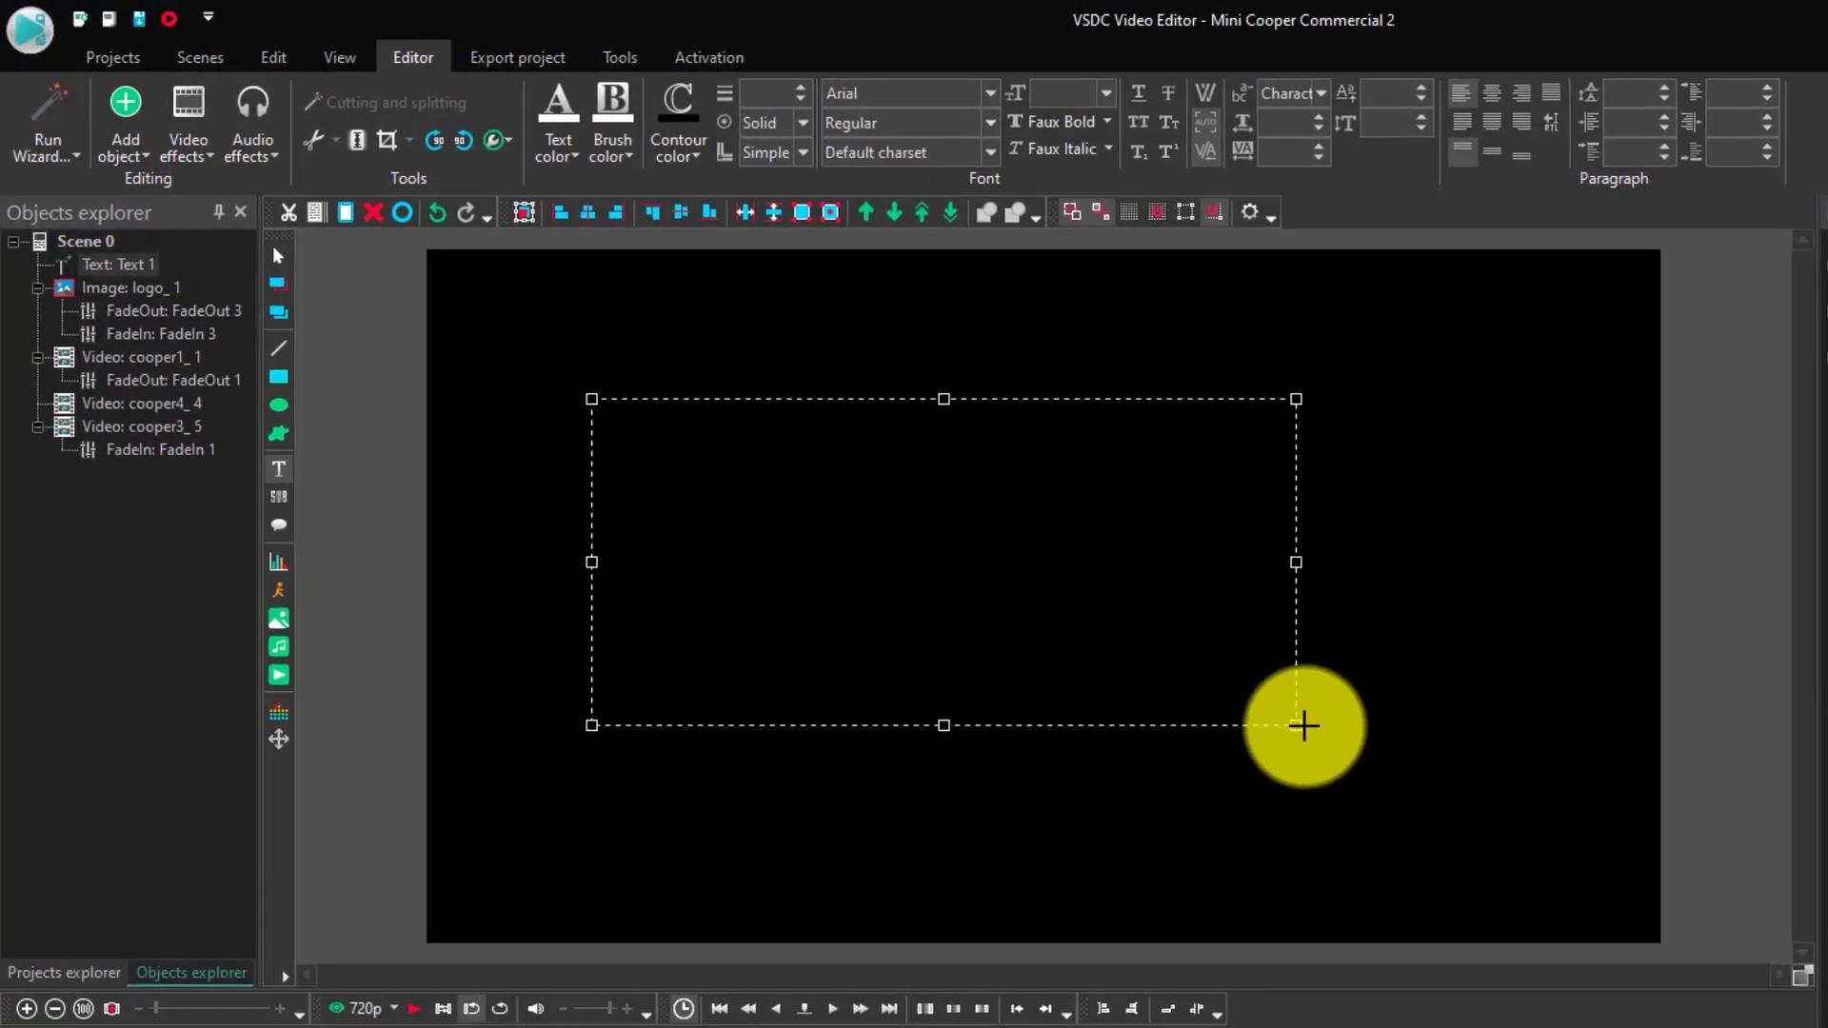
left_click_drag(1406, 747, 1387, 754)
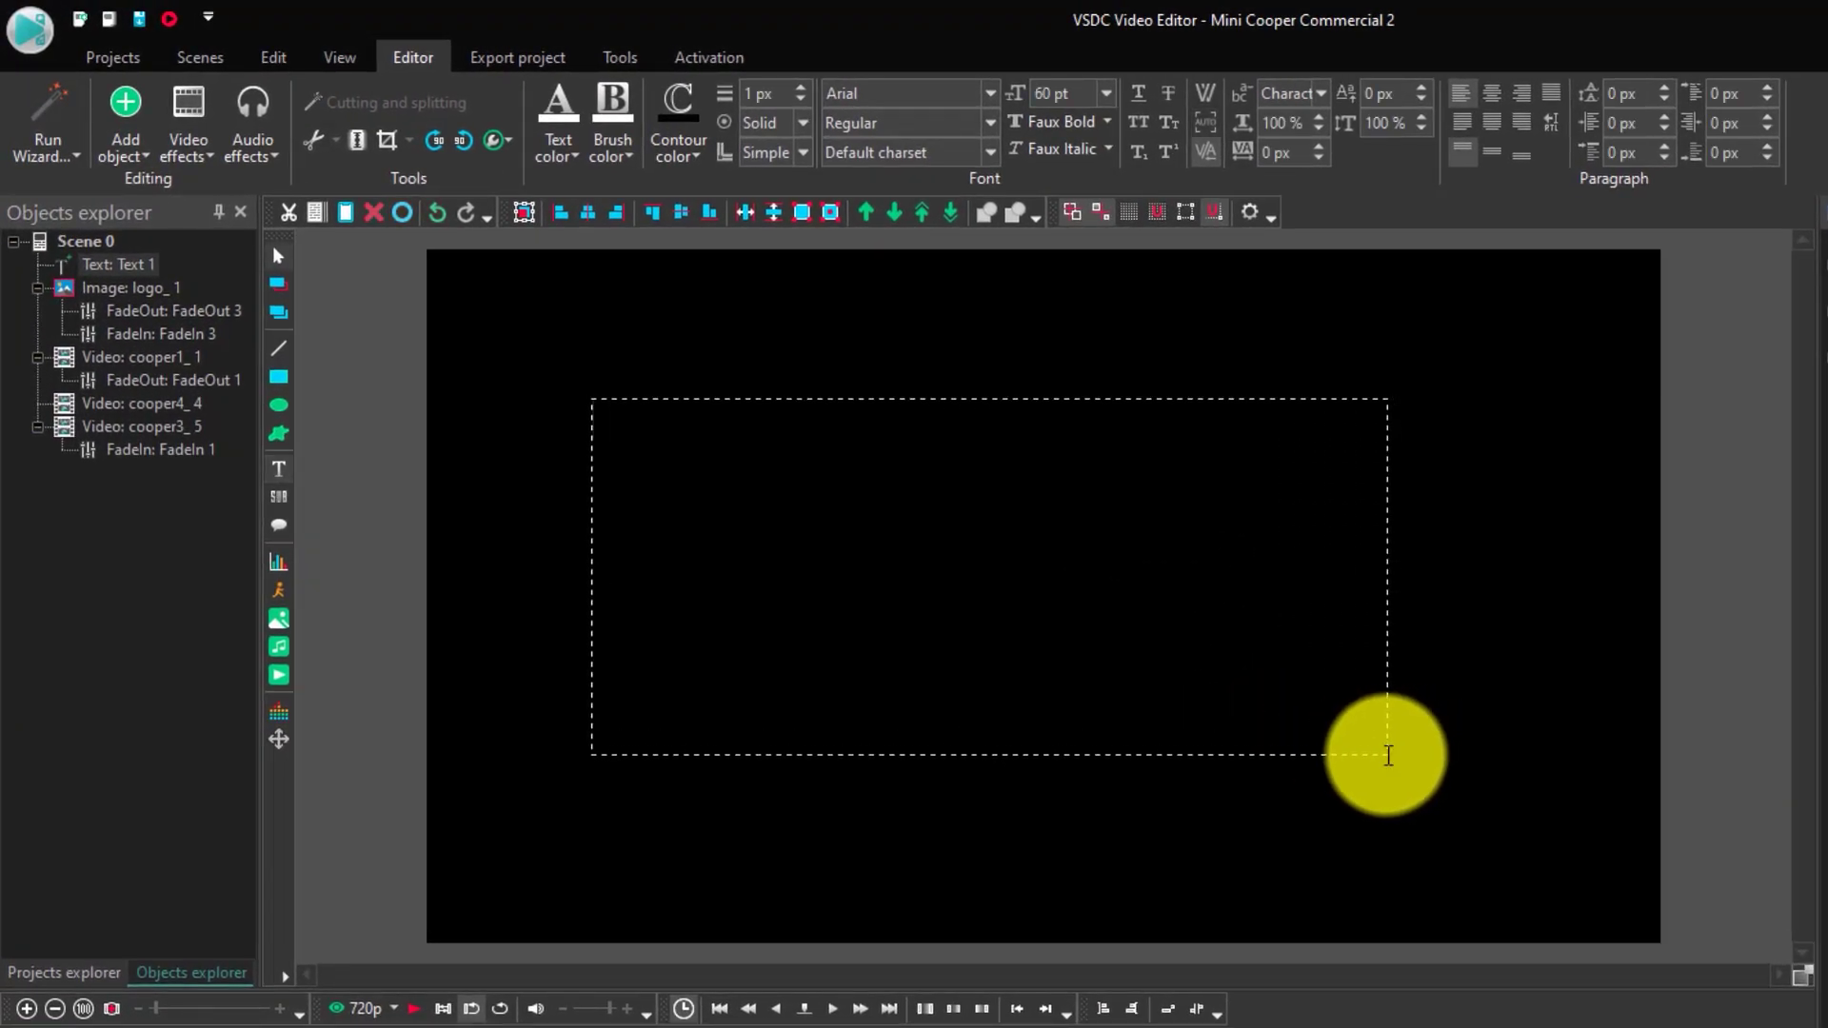
- Enter "INTRODUCING THE NEW MINI" in the text box and centre the text horizontally and vertically within it
type("a")
key("BackSpace")
type("INTRODUCING THE NEW MINI")
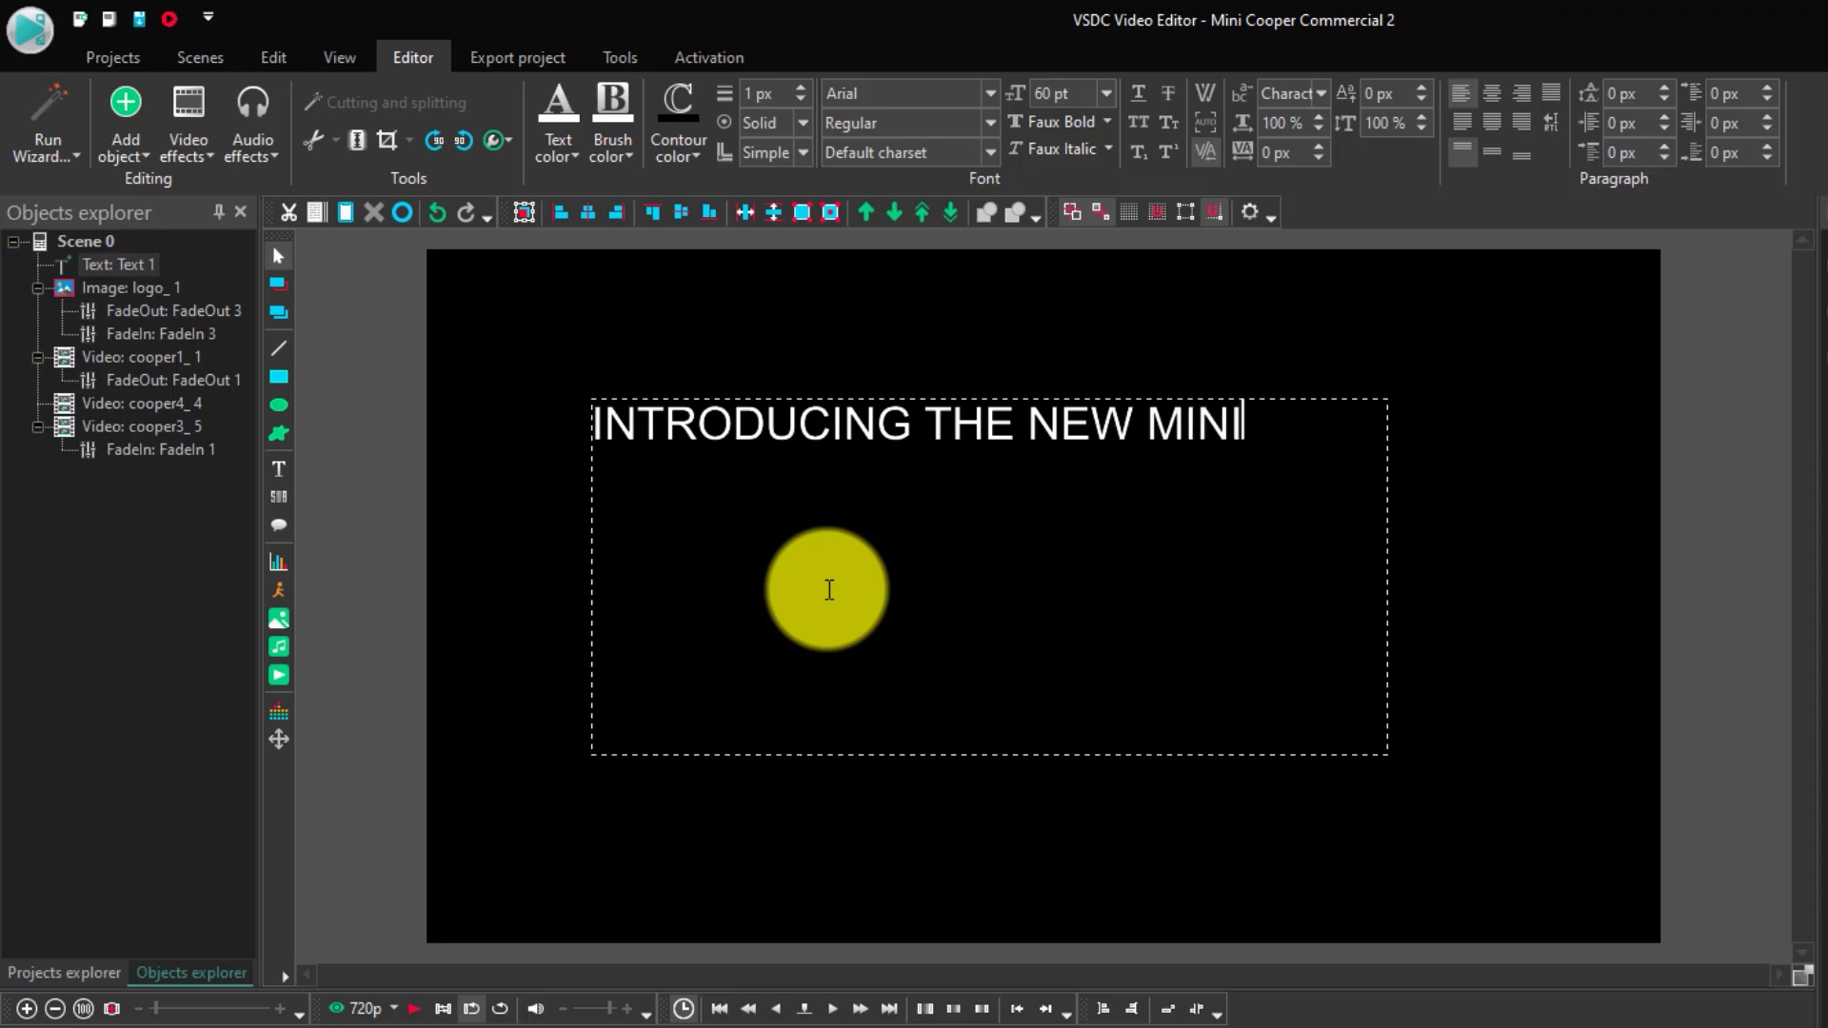
key("ctrl+a")
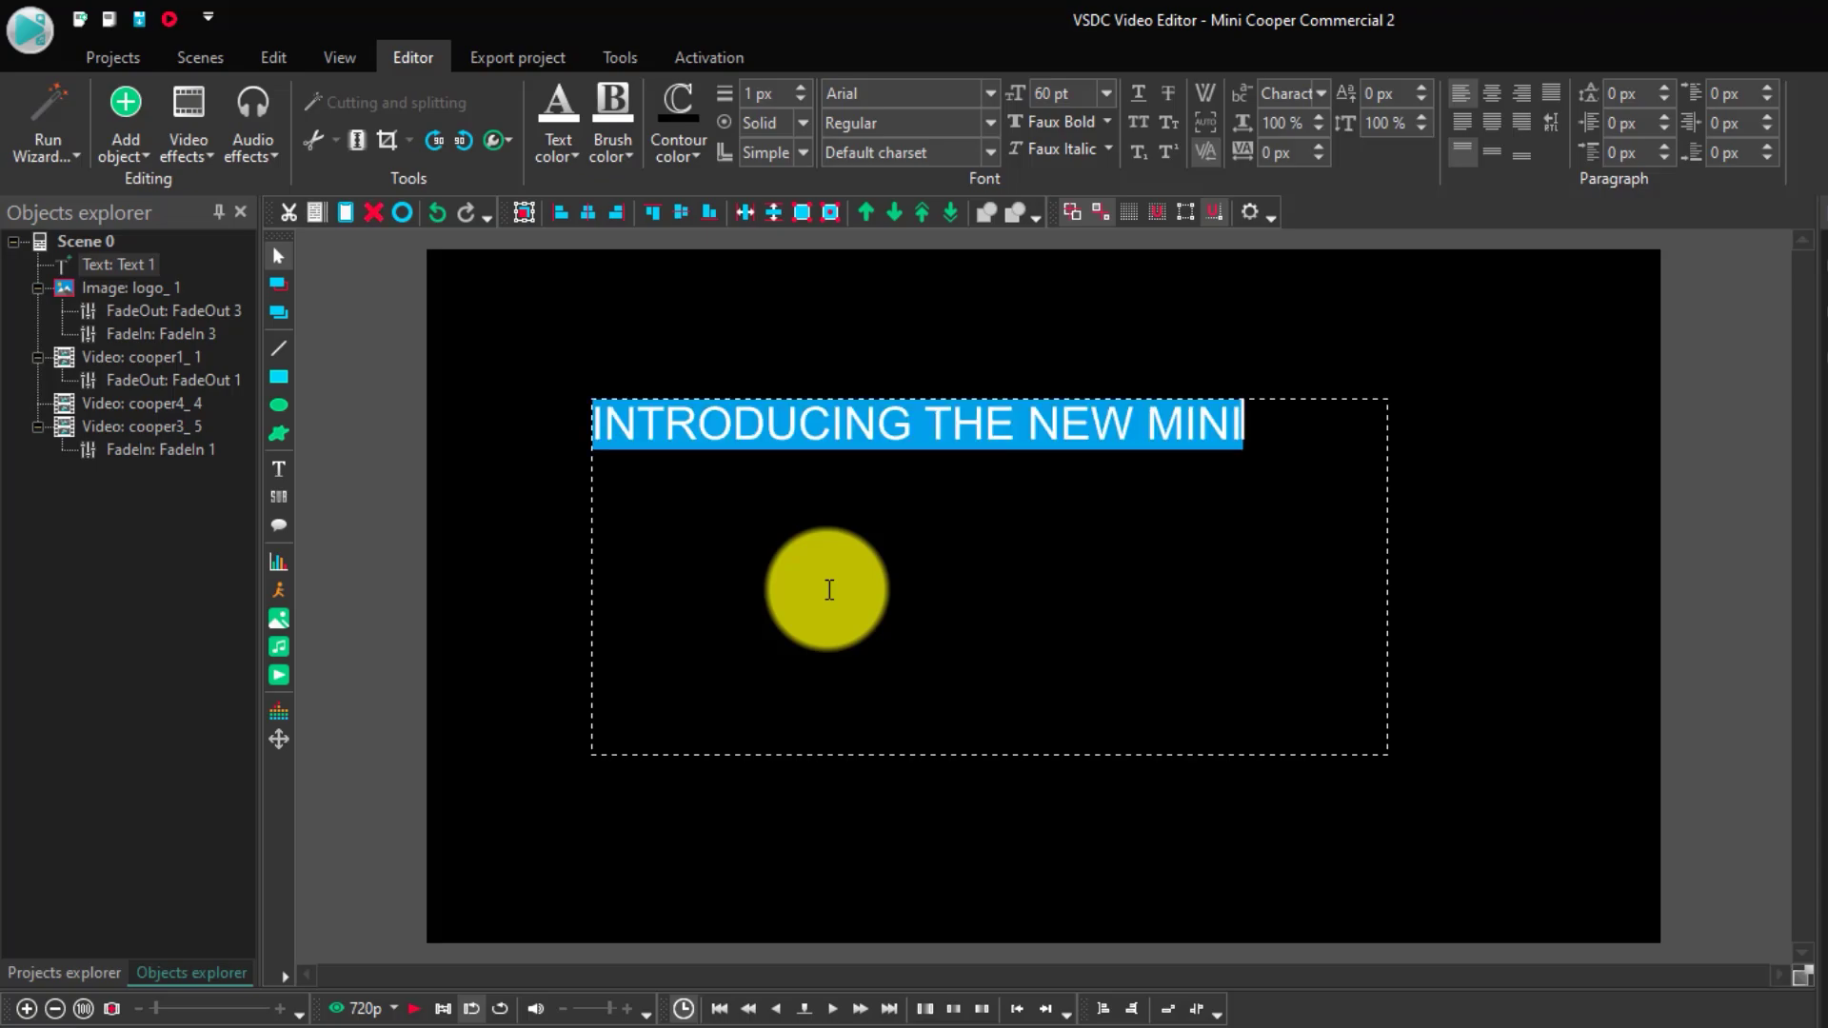
left_click(1492, 93)
left_click(1492, 152)
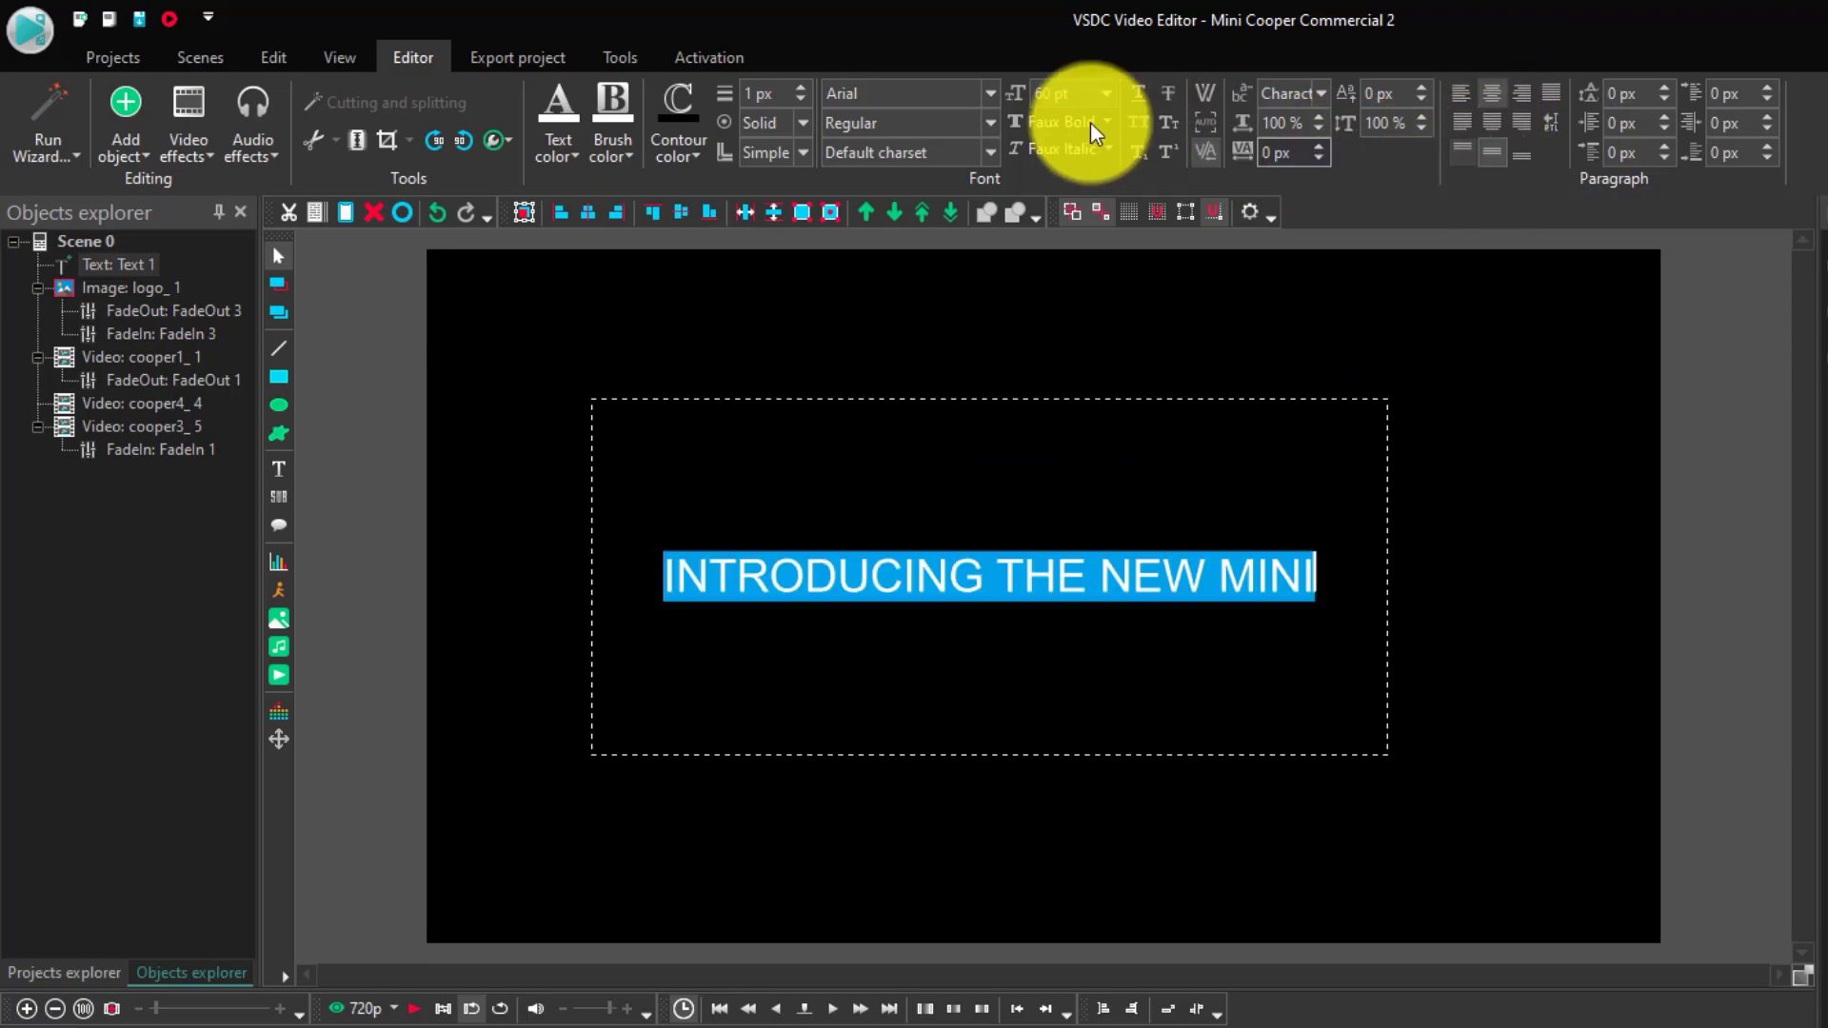
- Try the Barlow Condensed Thin font on the selected title text
left_click(890, 93)
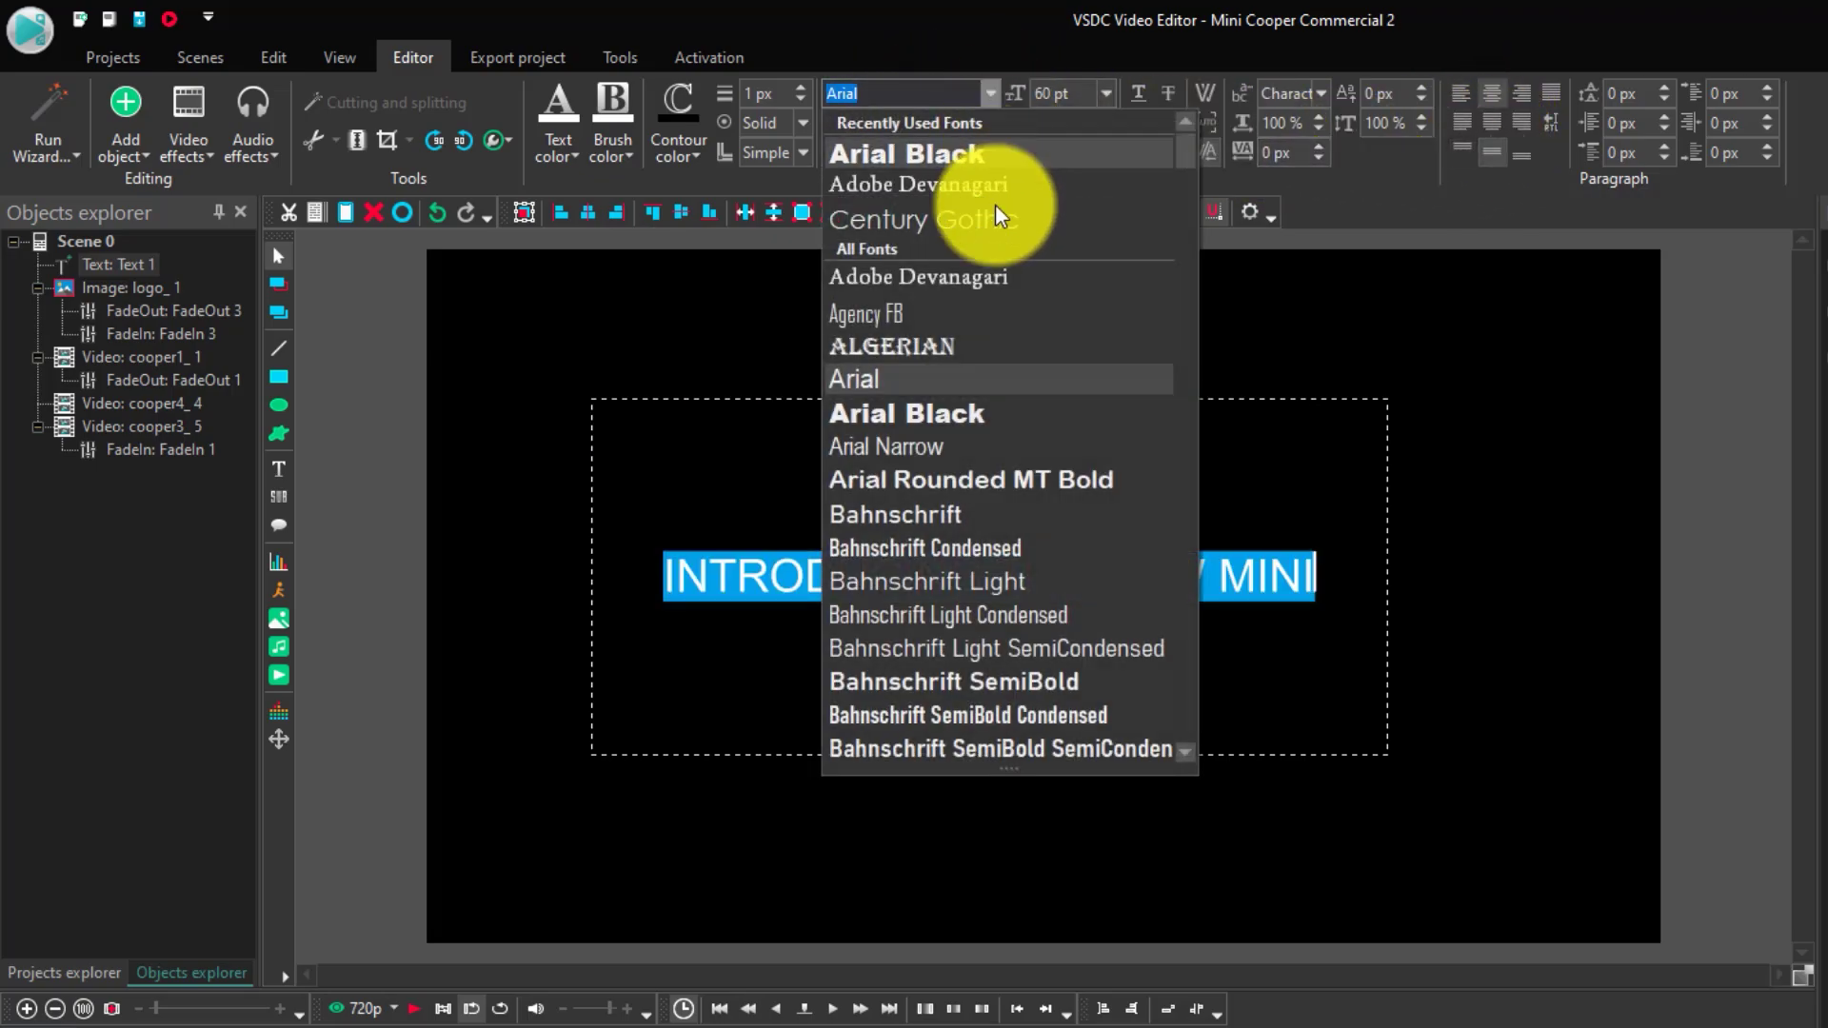
scroll(1028, 519, "down", 4)
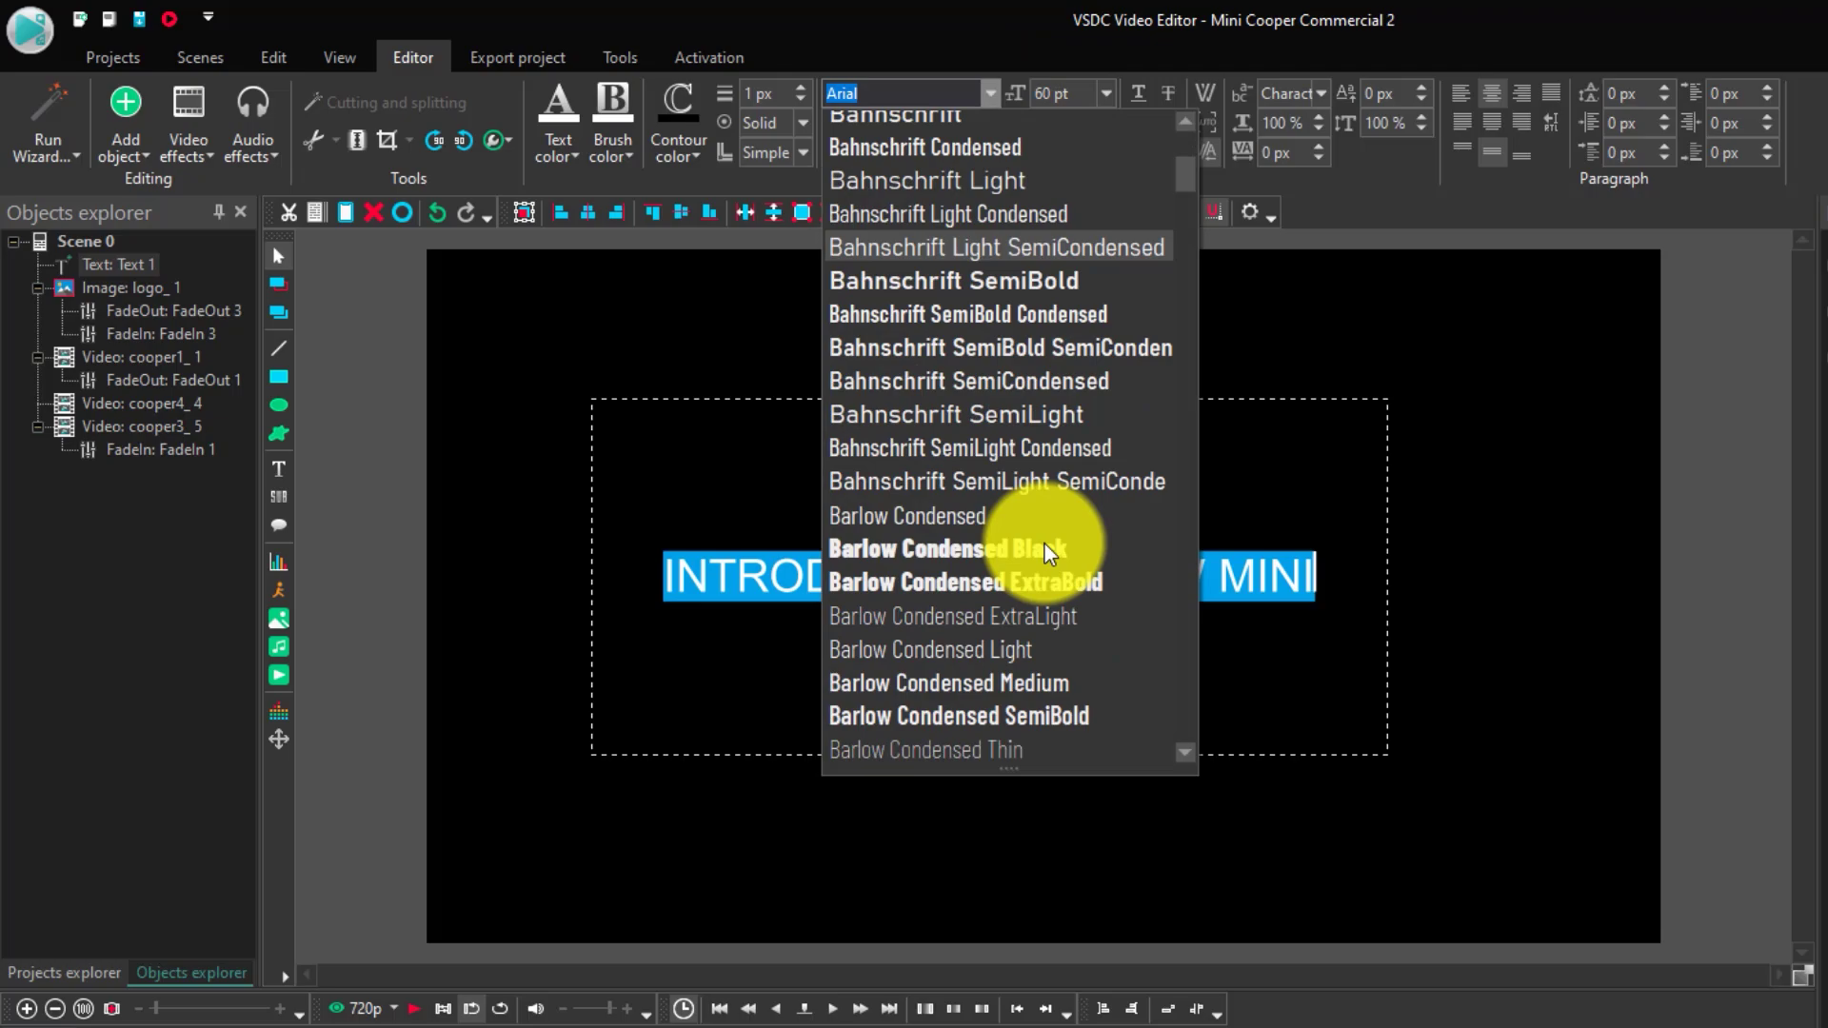
scroll(1047, 552, "down", 2)
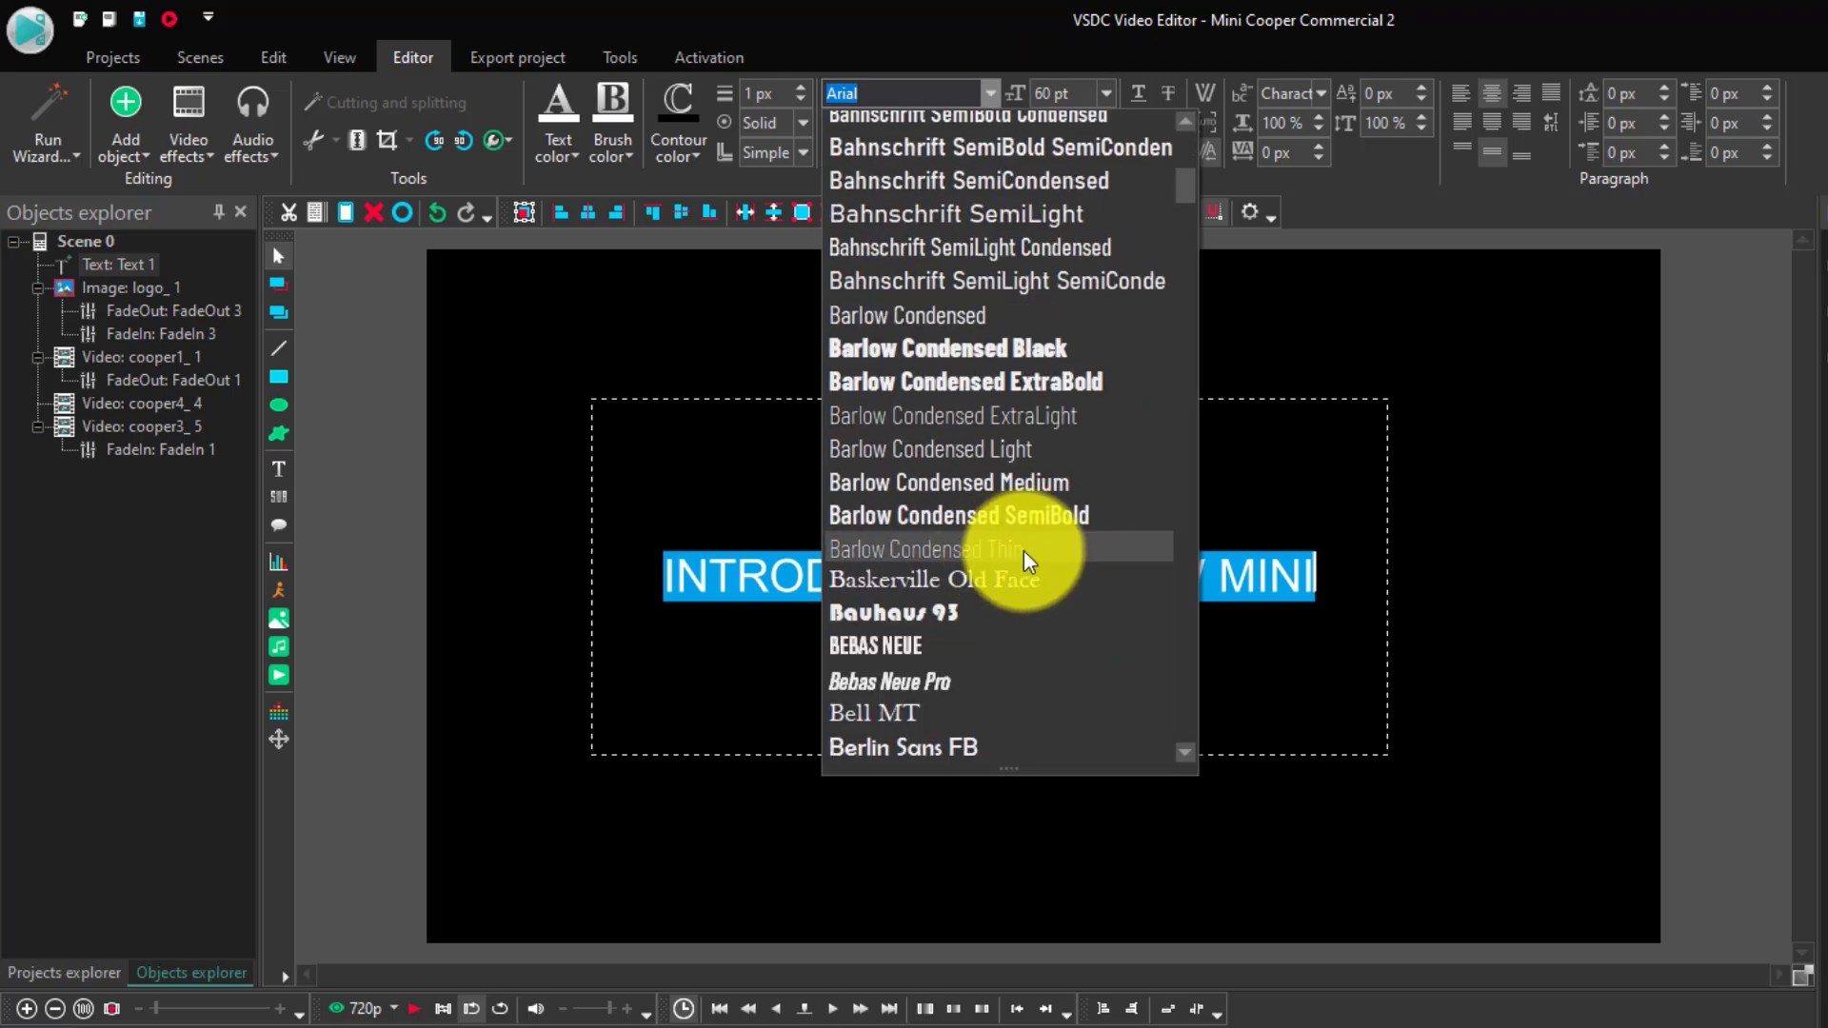
left_click(1026, 553)
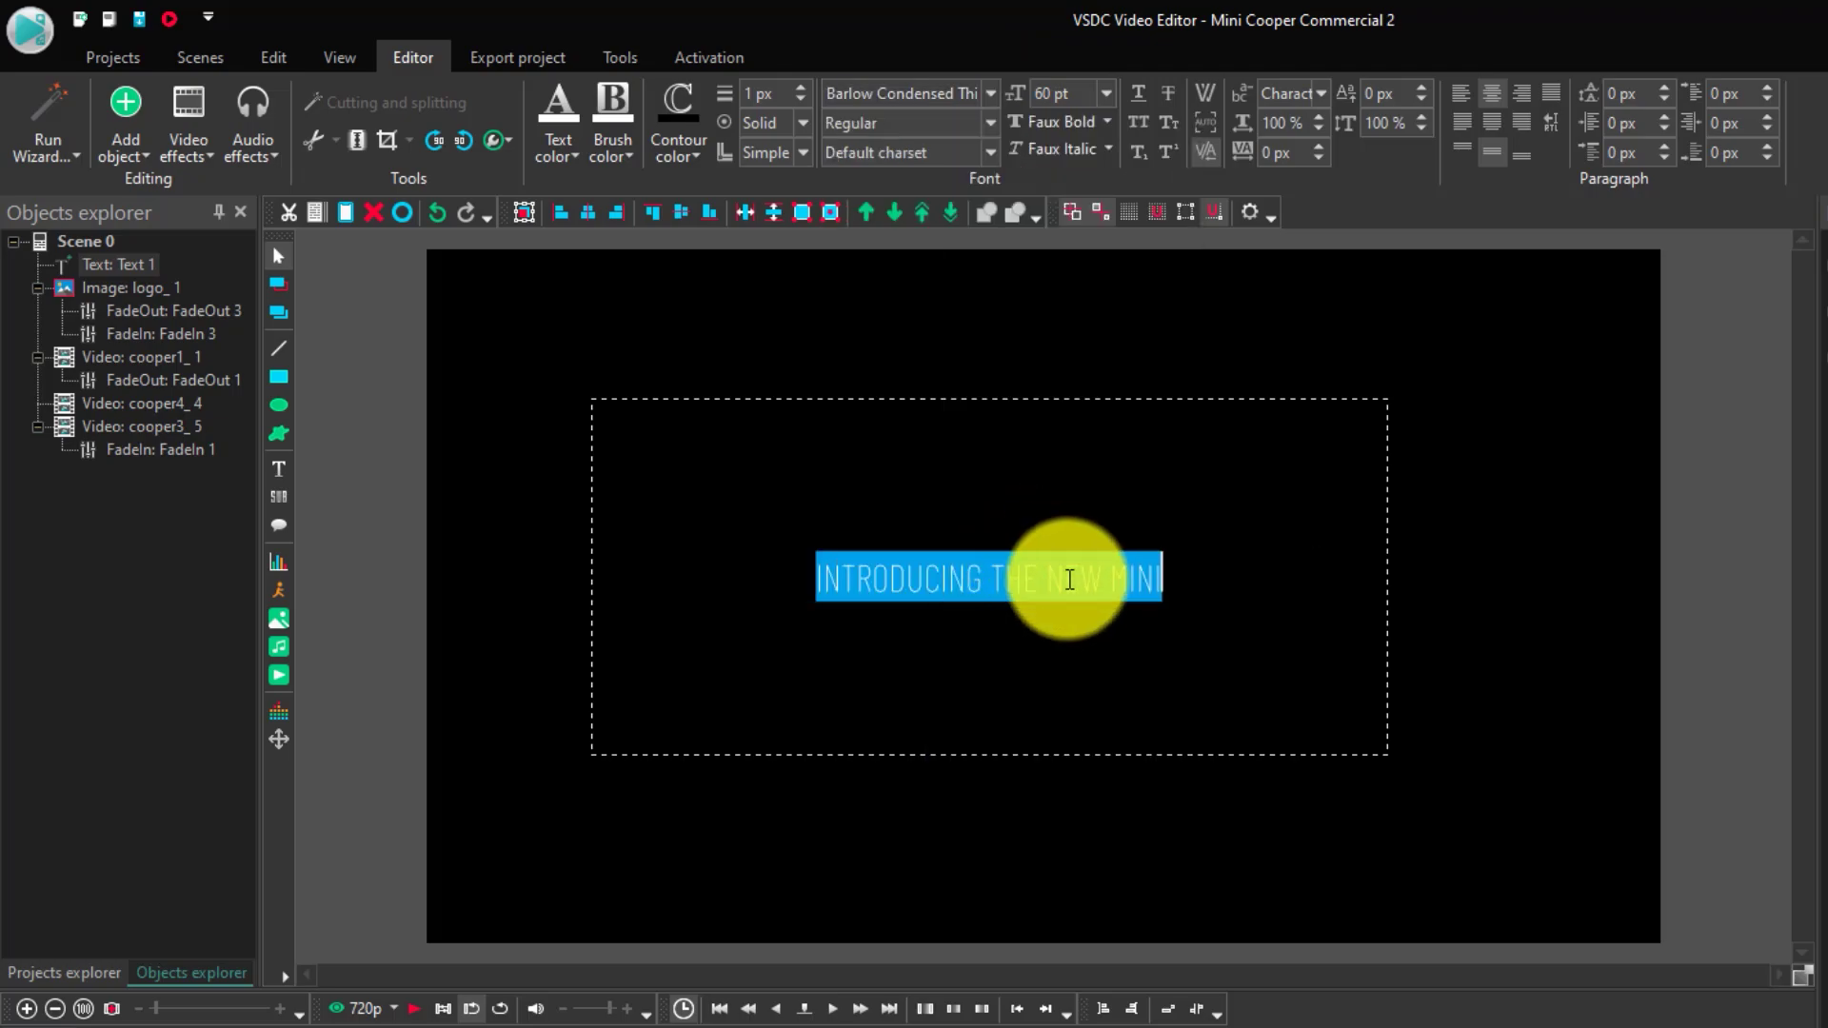
- Set the title text's font to Century Gothic and finish editing the text
left_click(990, 93)
scroll(1028, 619, "down", 6)
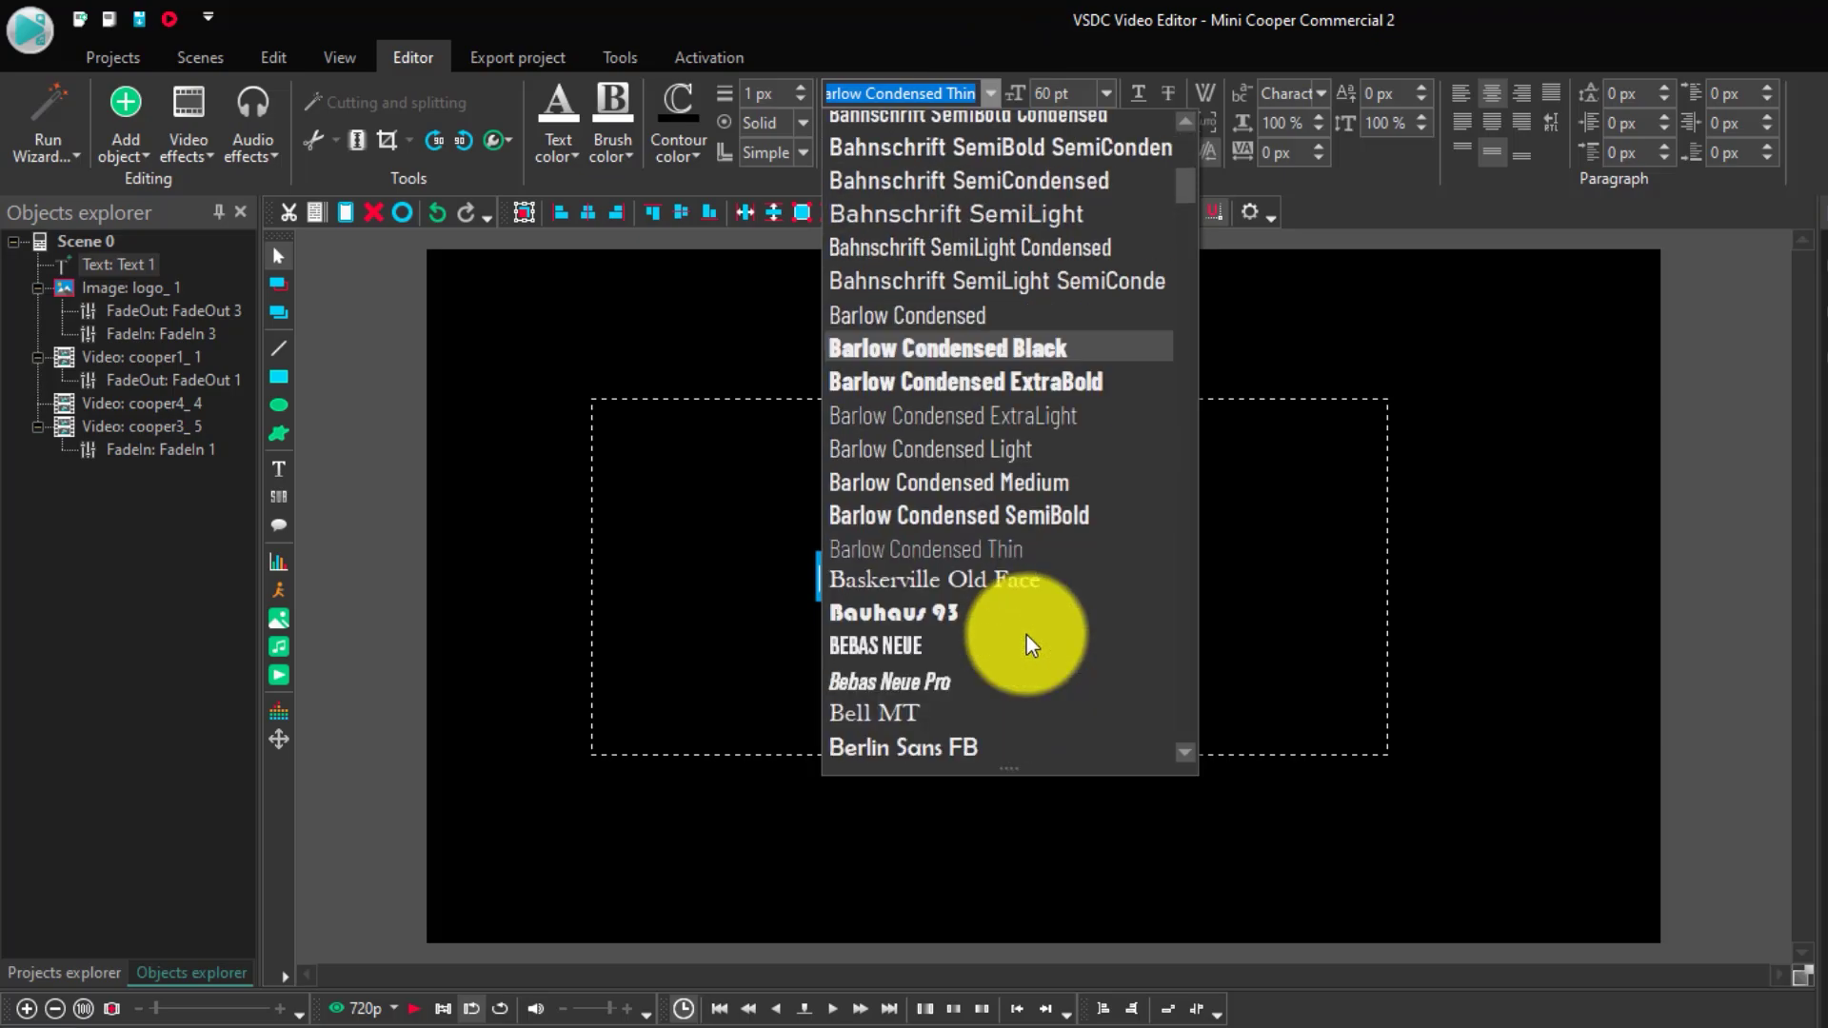
scroll(1028, 637, "down", 8)
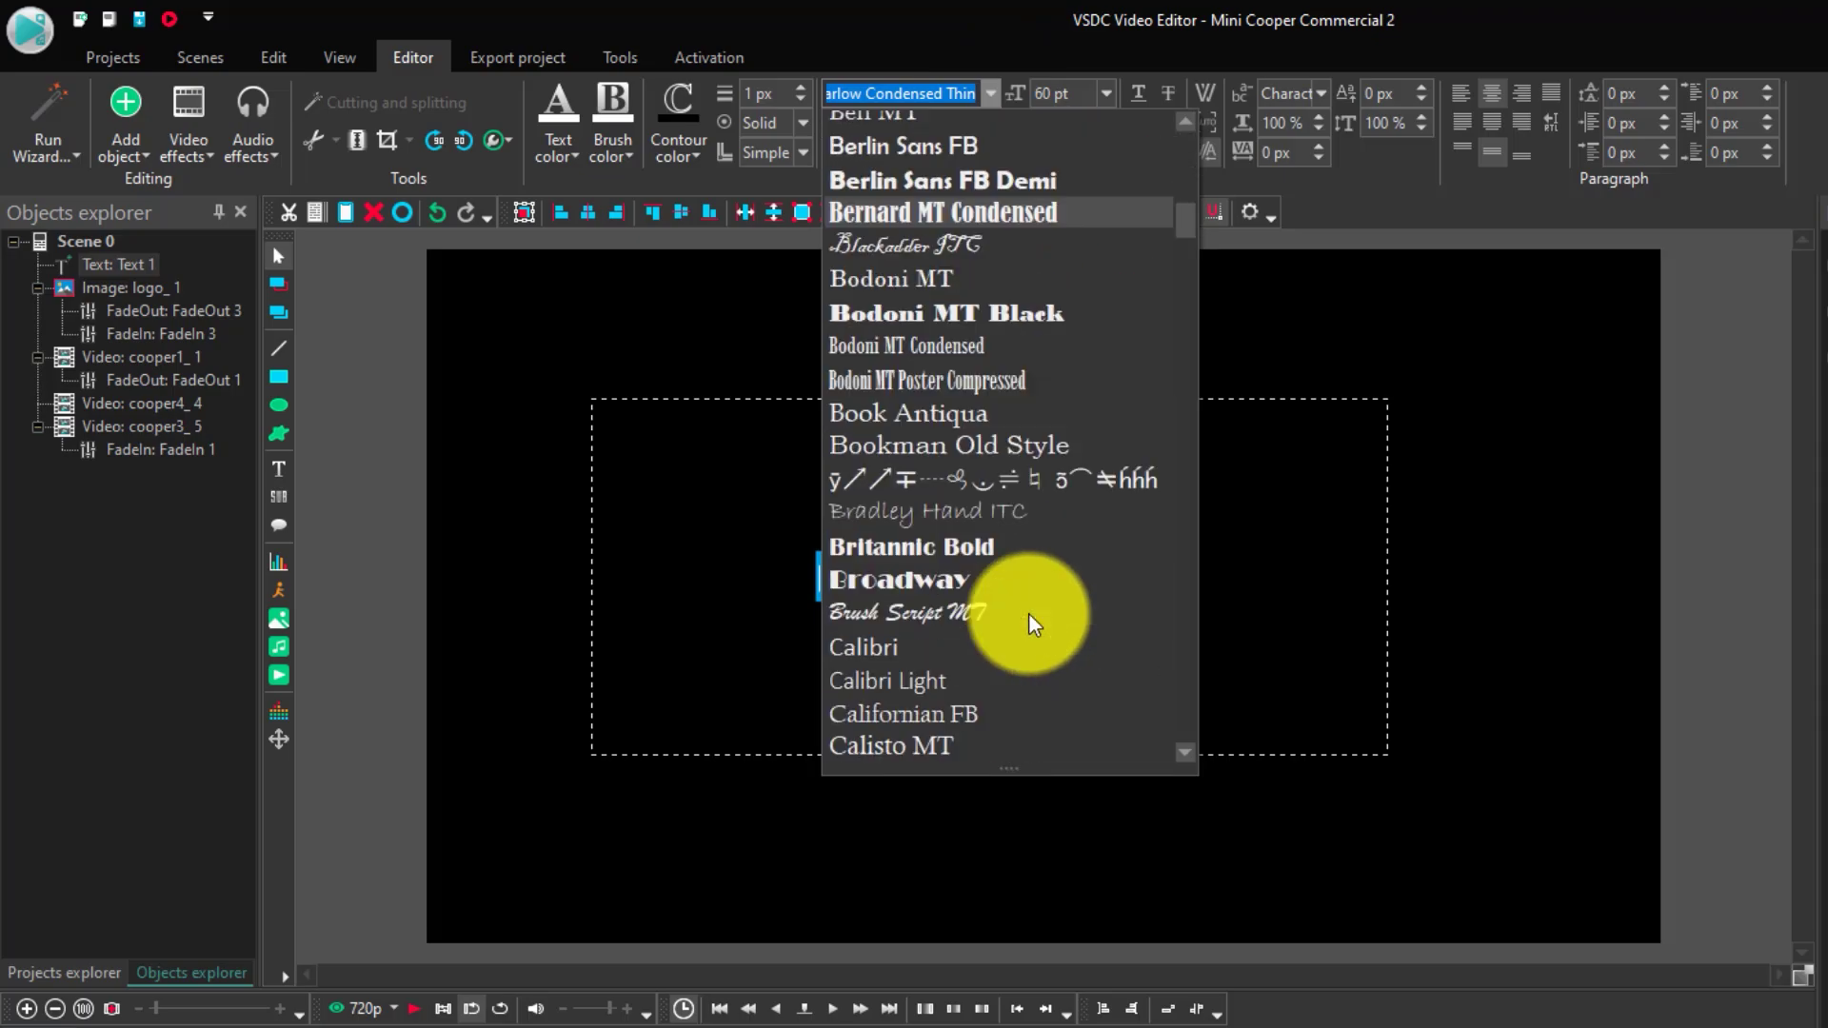
scroll(1028, 638, "down", 3)
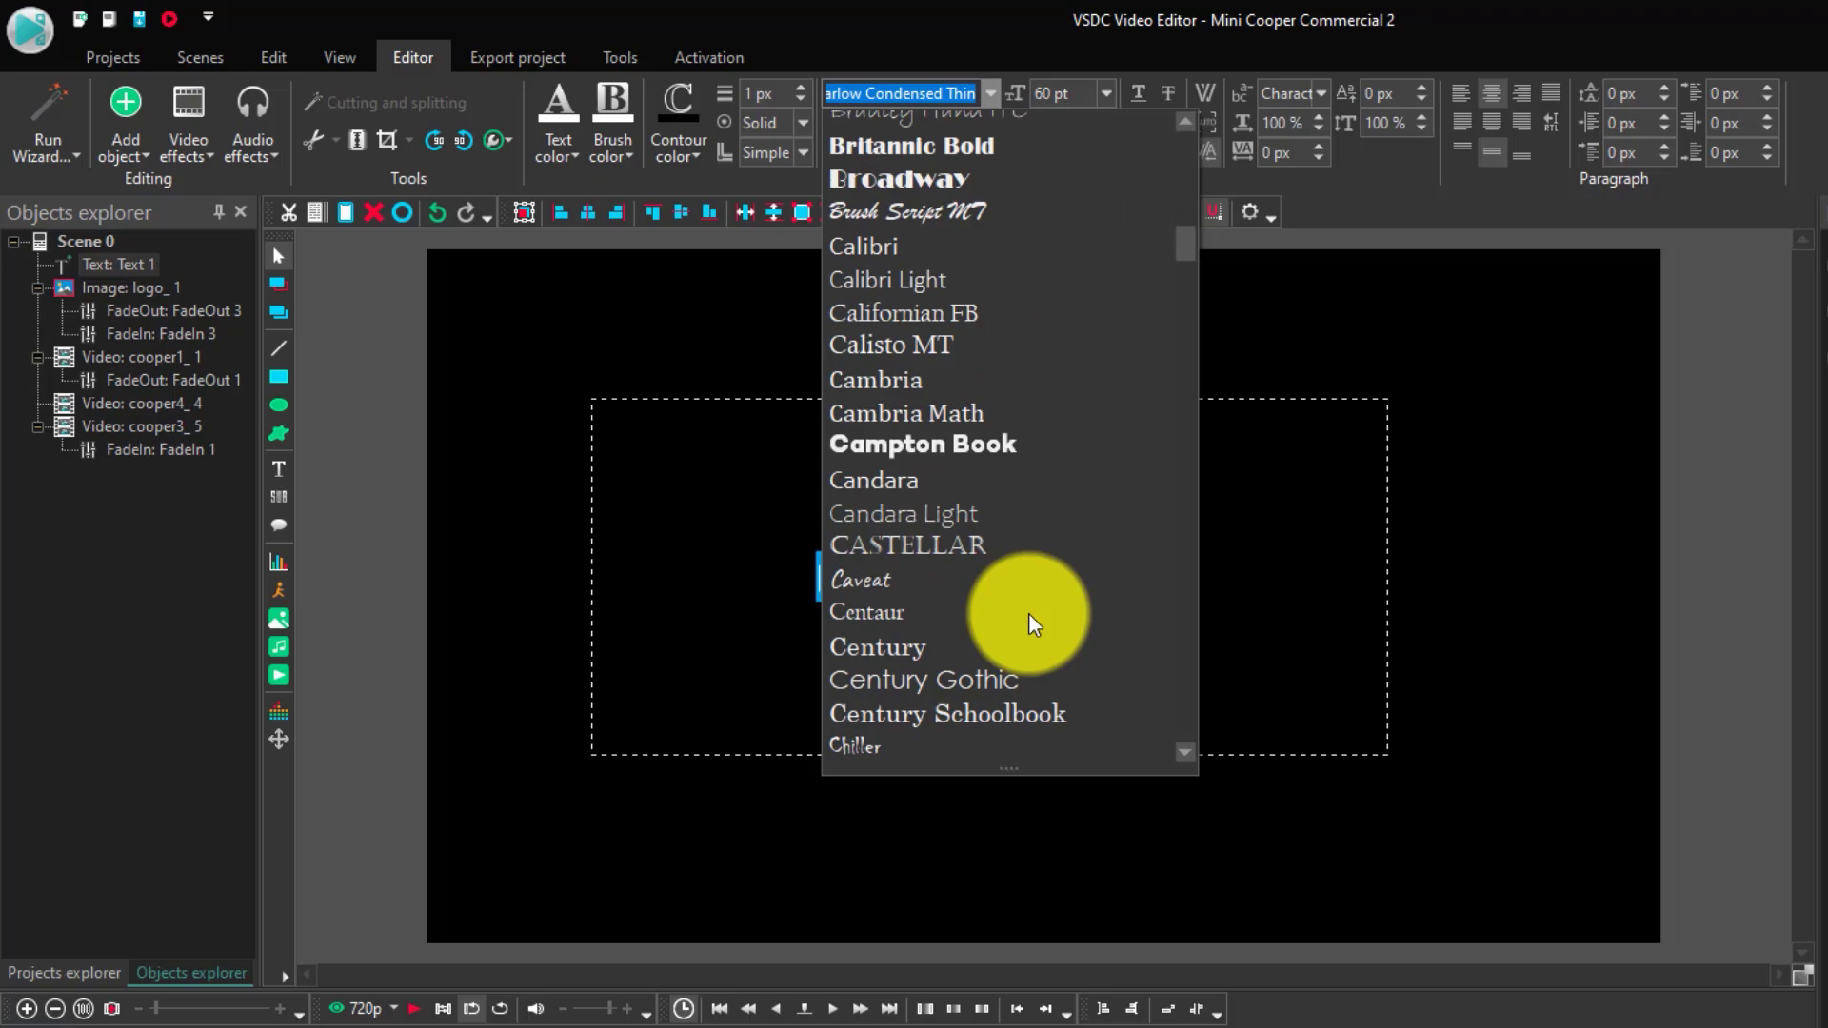
left_click(1015, 676)
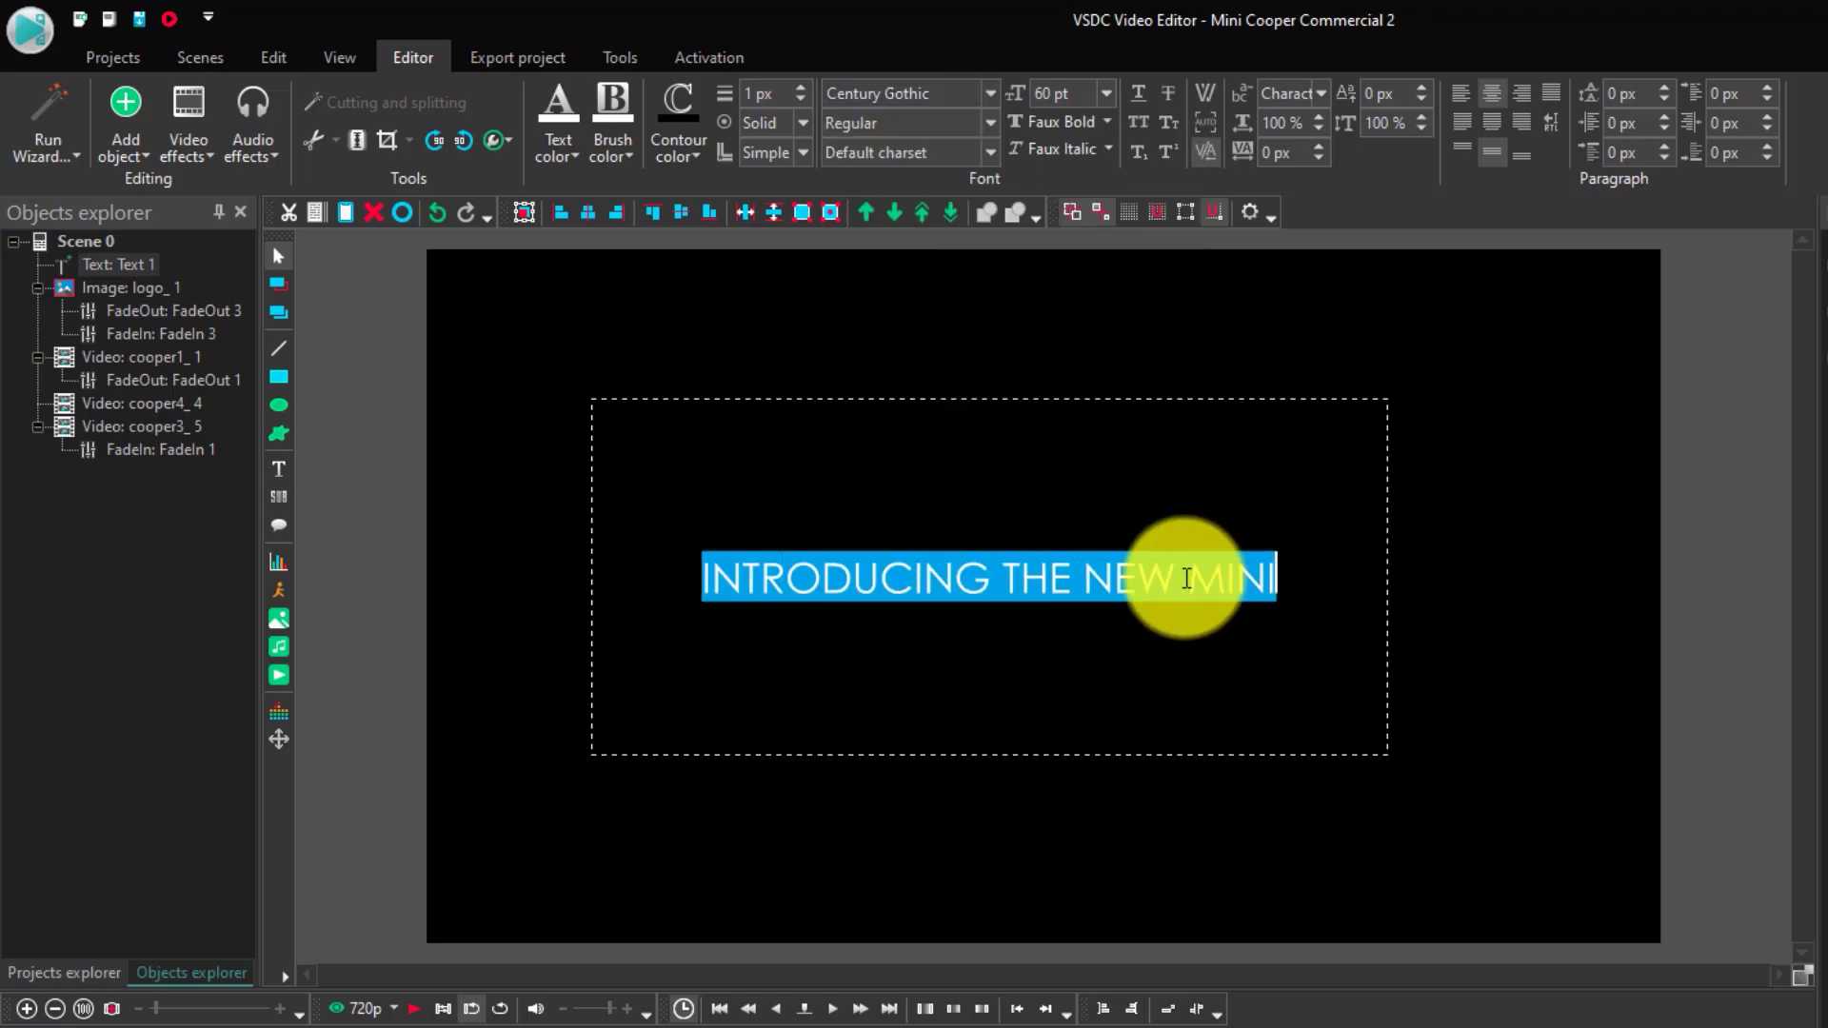
left_click(1523, 614)
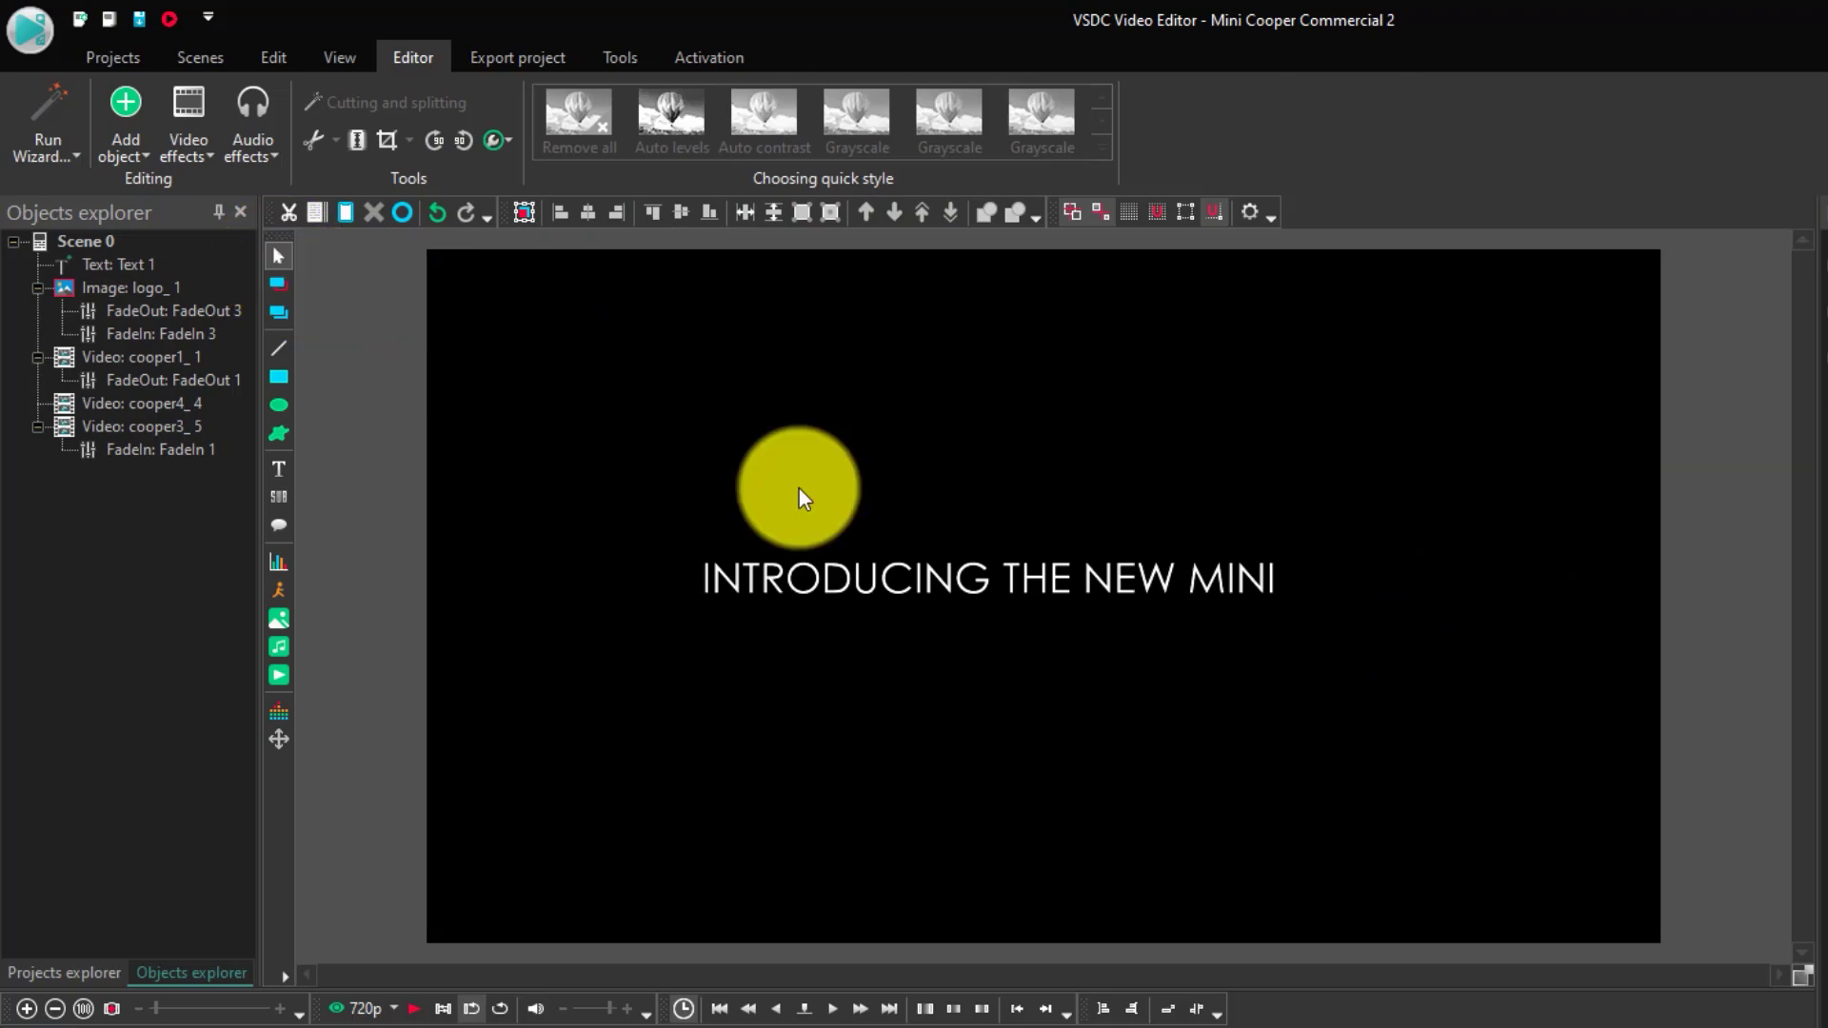
- Centre the text box in the frame and fit its clip between the last car clip and the logo clip
left_click_drag(1044, 583, 1113, 600)
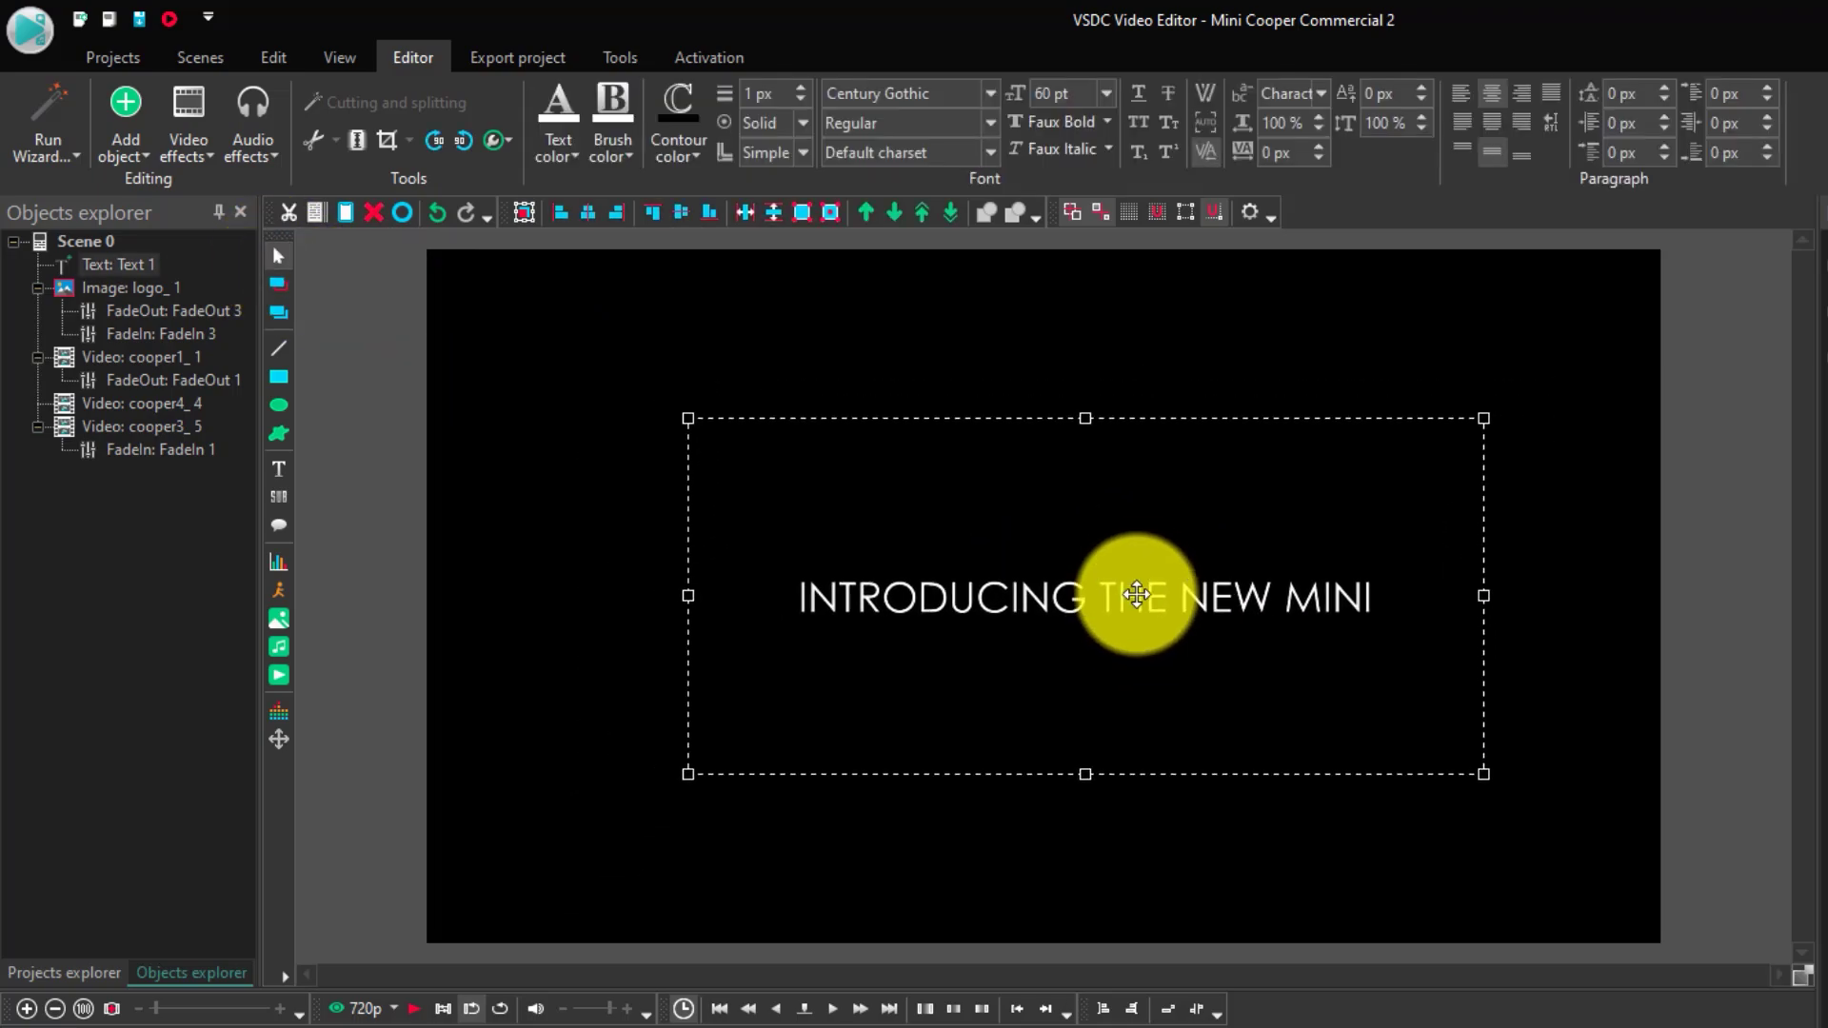
left_click(601, 219)
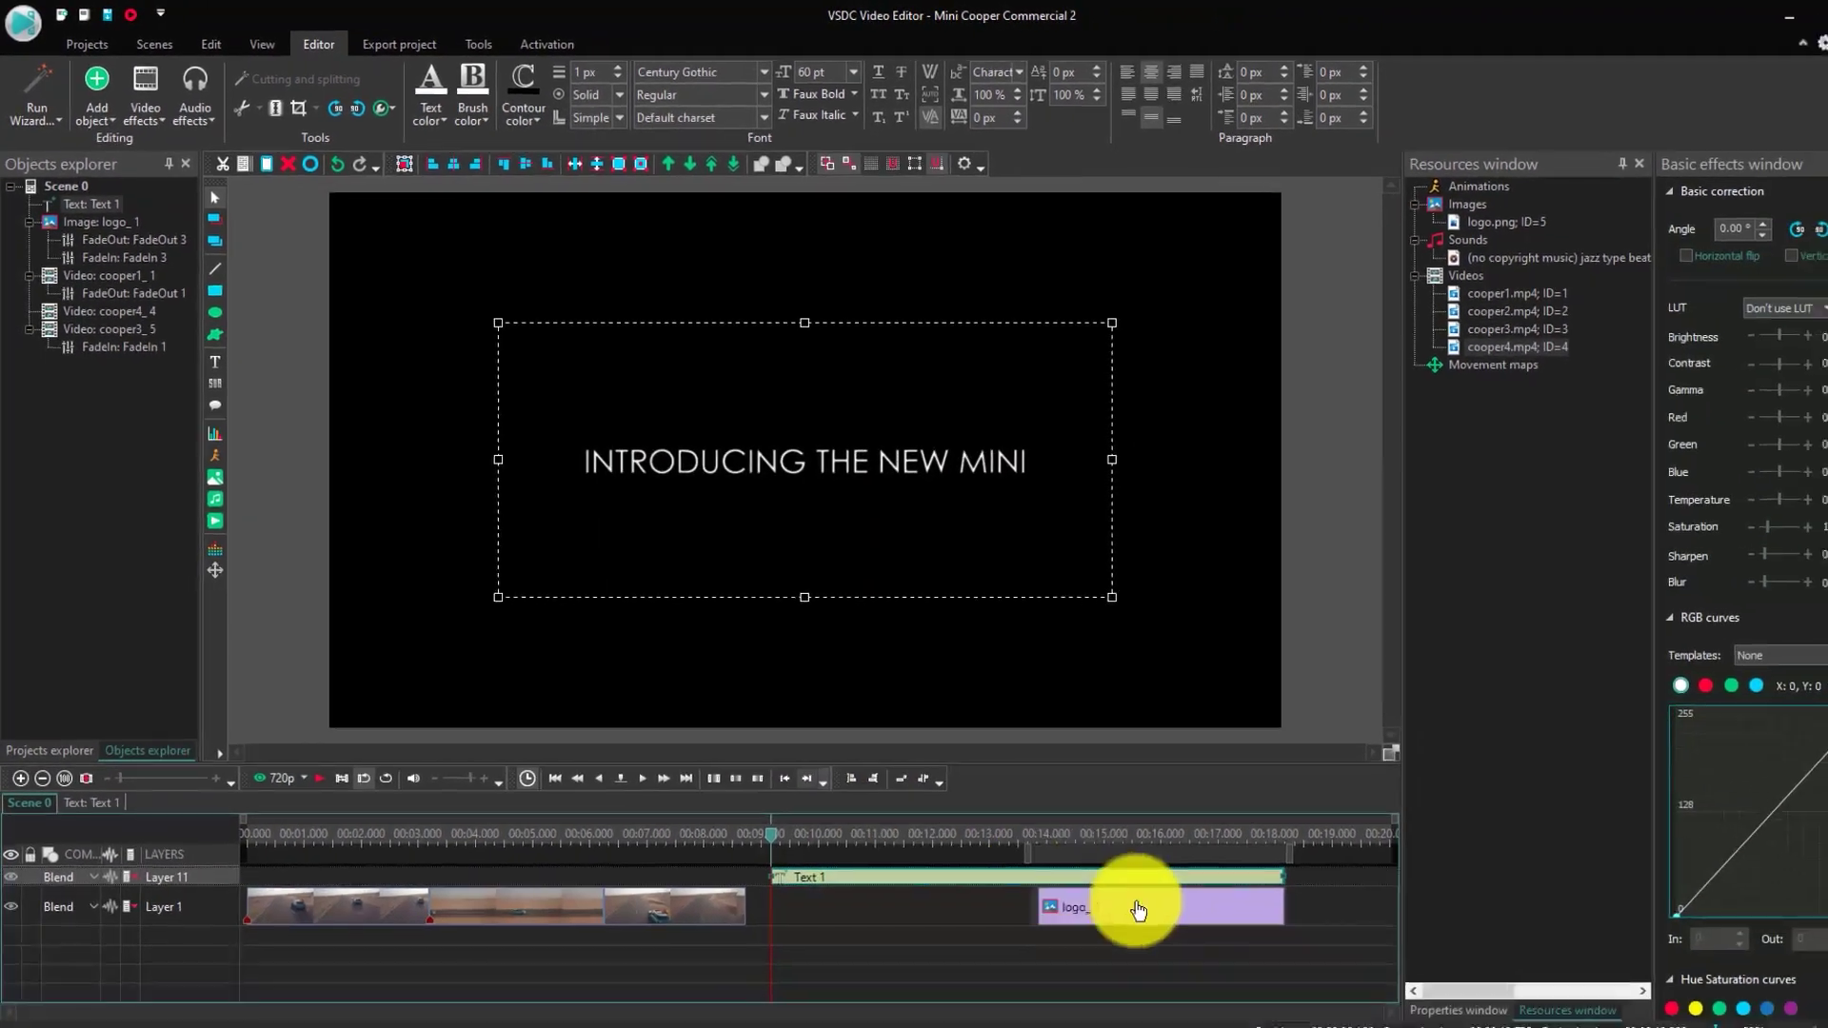
left_click_drag(1232, 865, 755, 866)
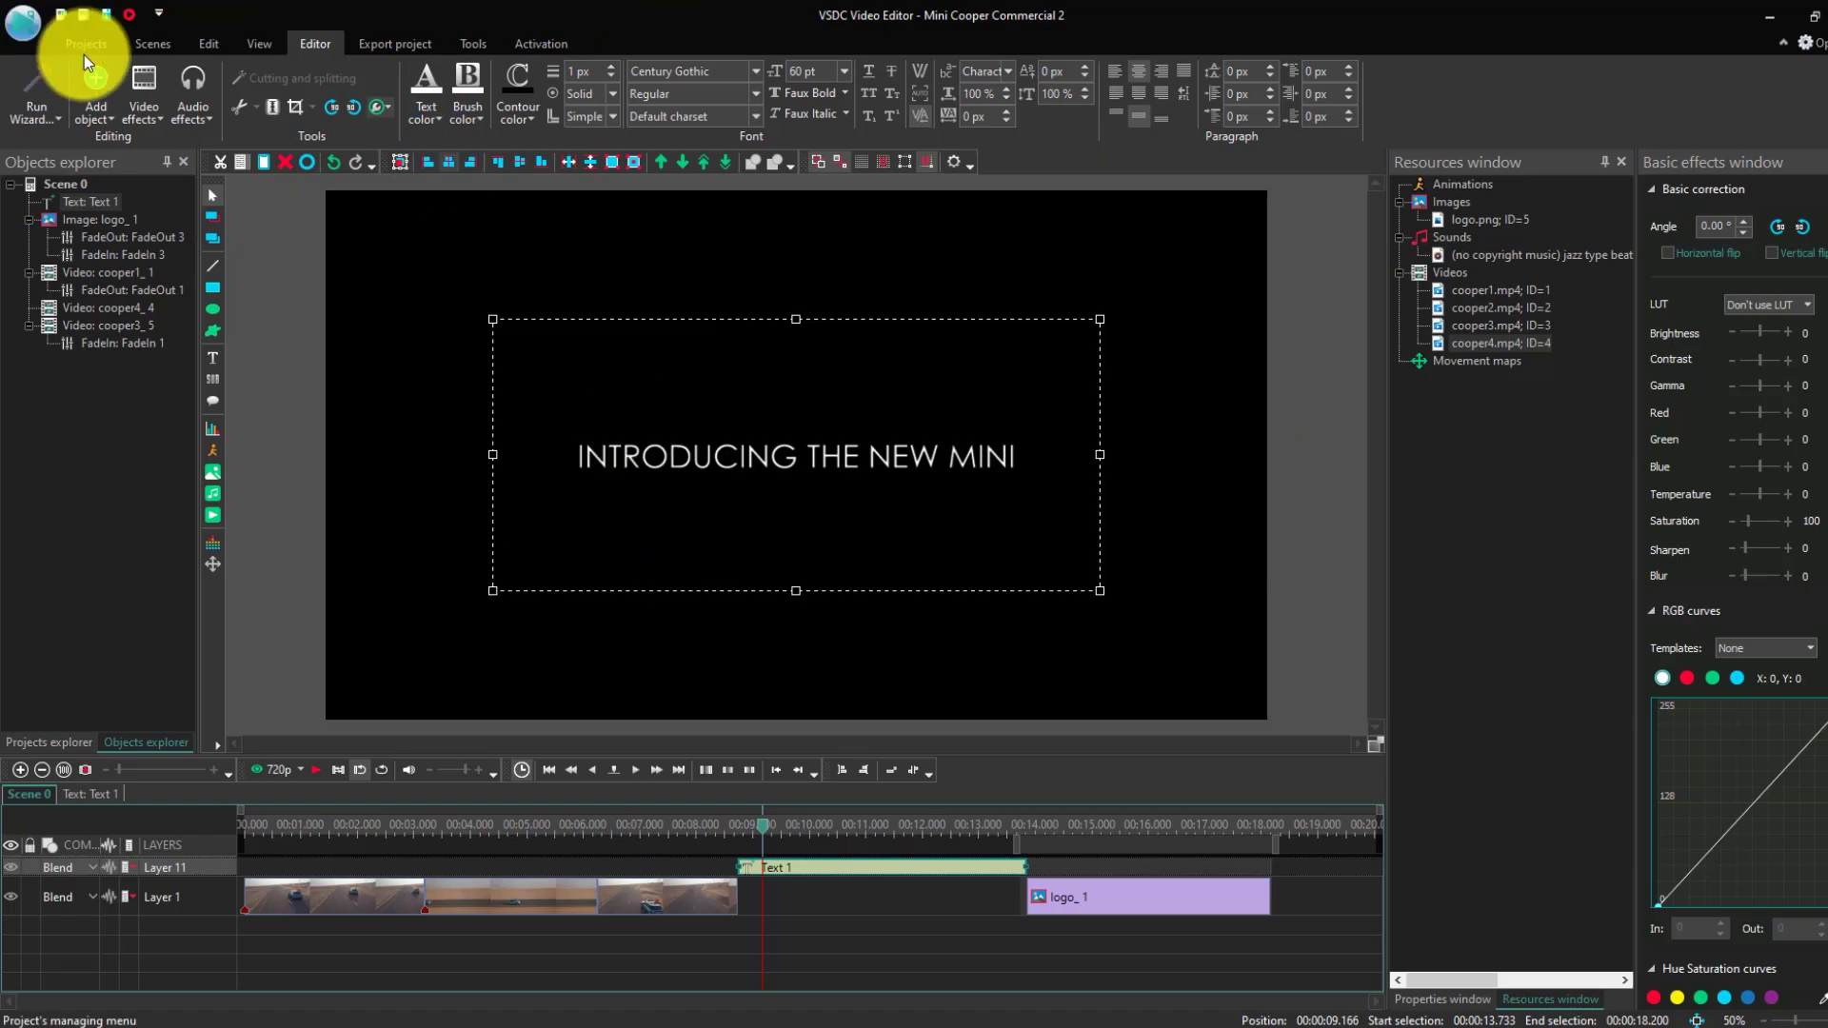
- Add a Fade In effect to the text clip from scene begin on a new layer
left_click(146, 112)
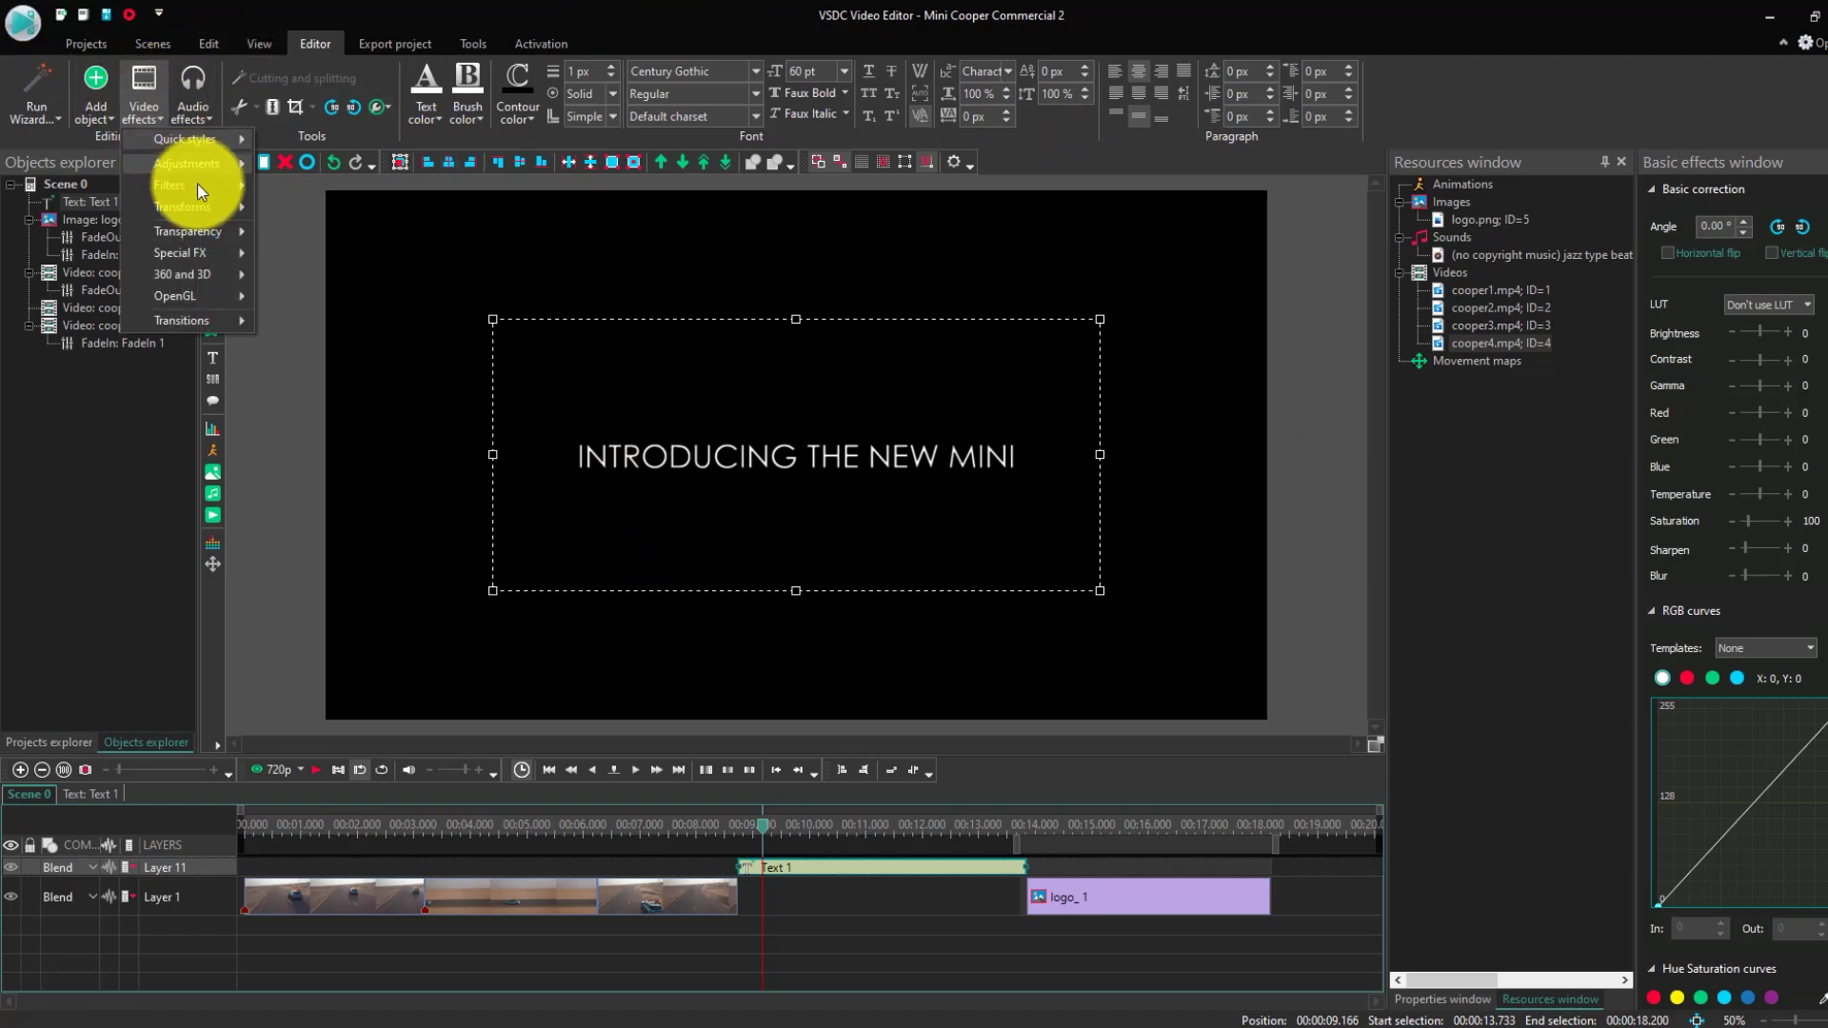
mouse_move(219, 228)
left_click(282, 232)
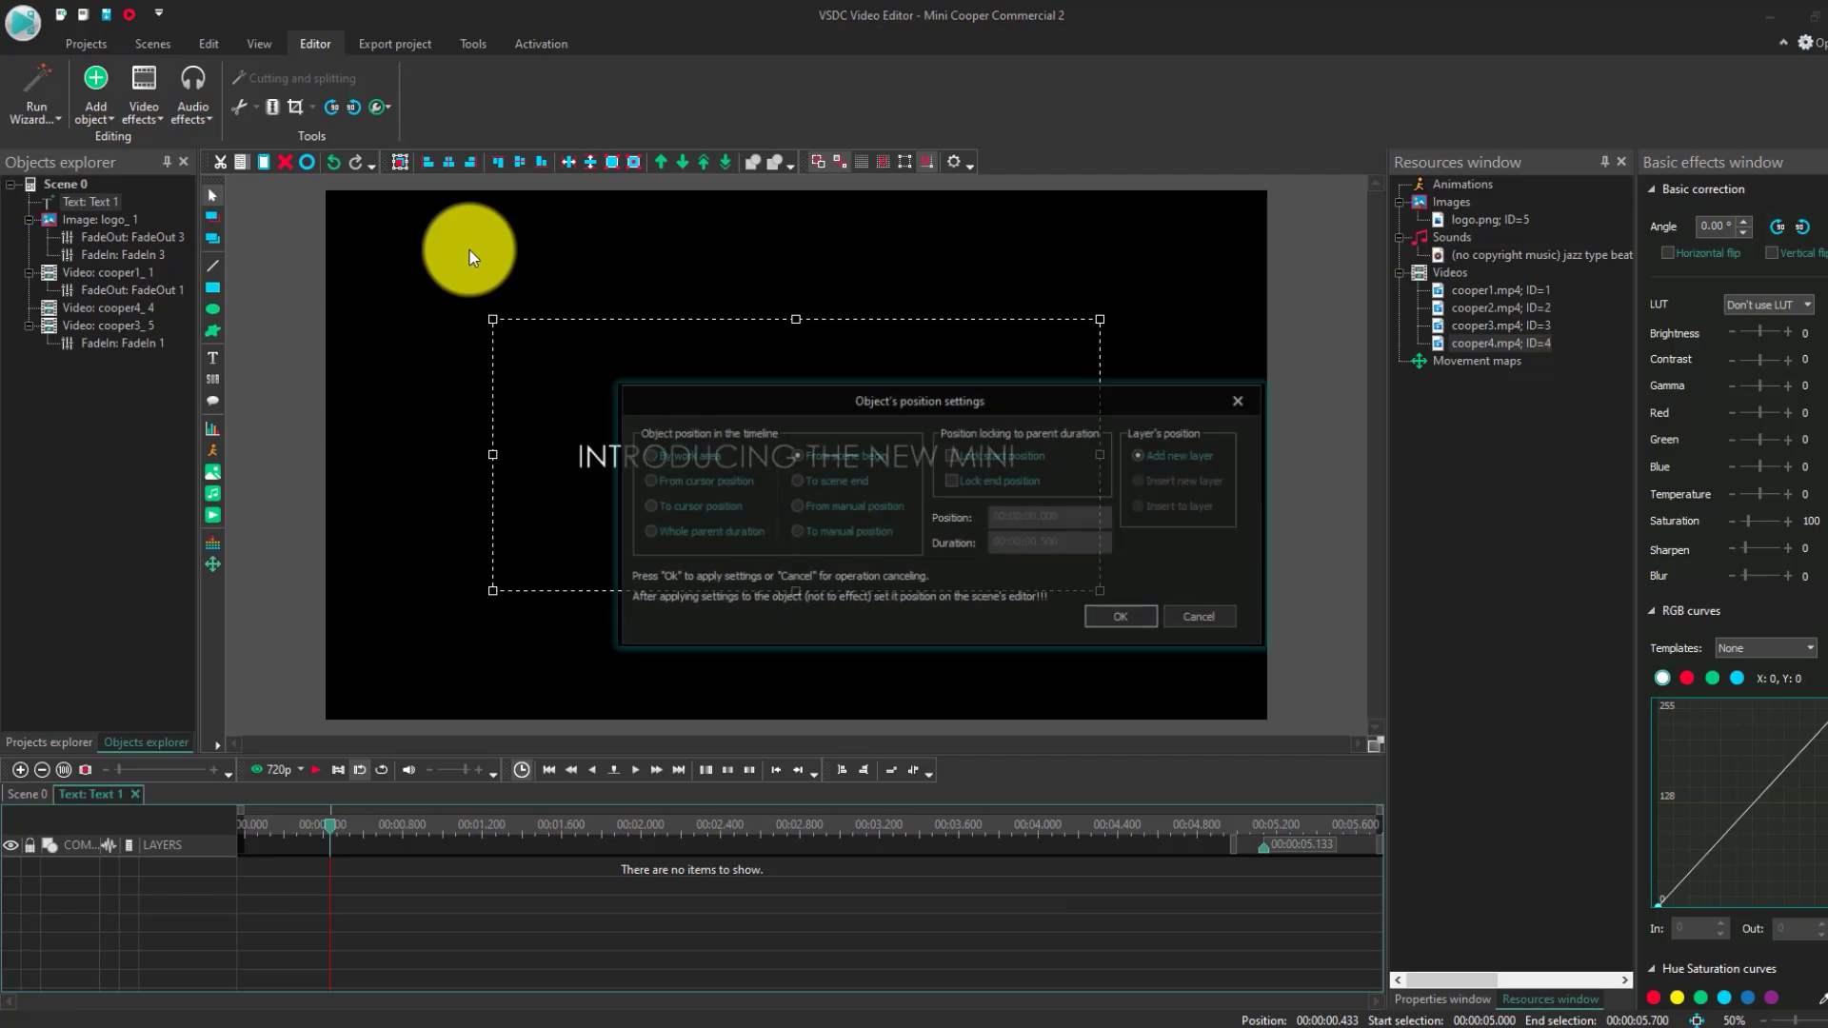
left_click(1116, 619)
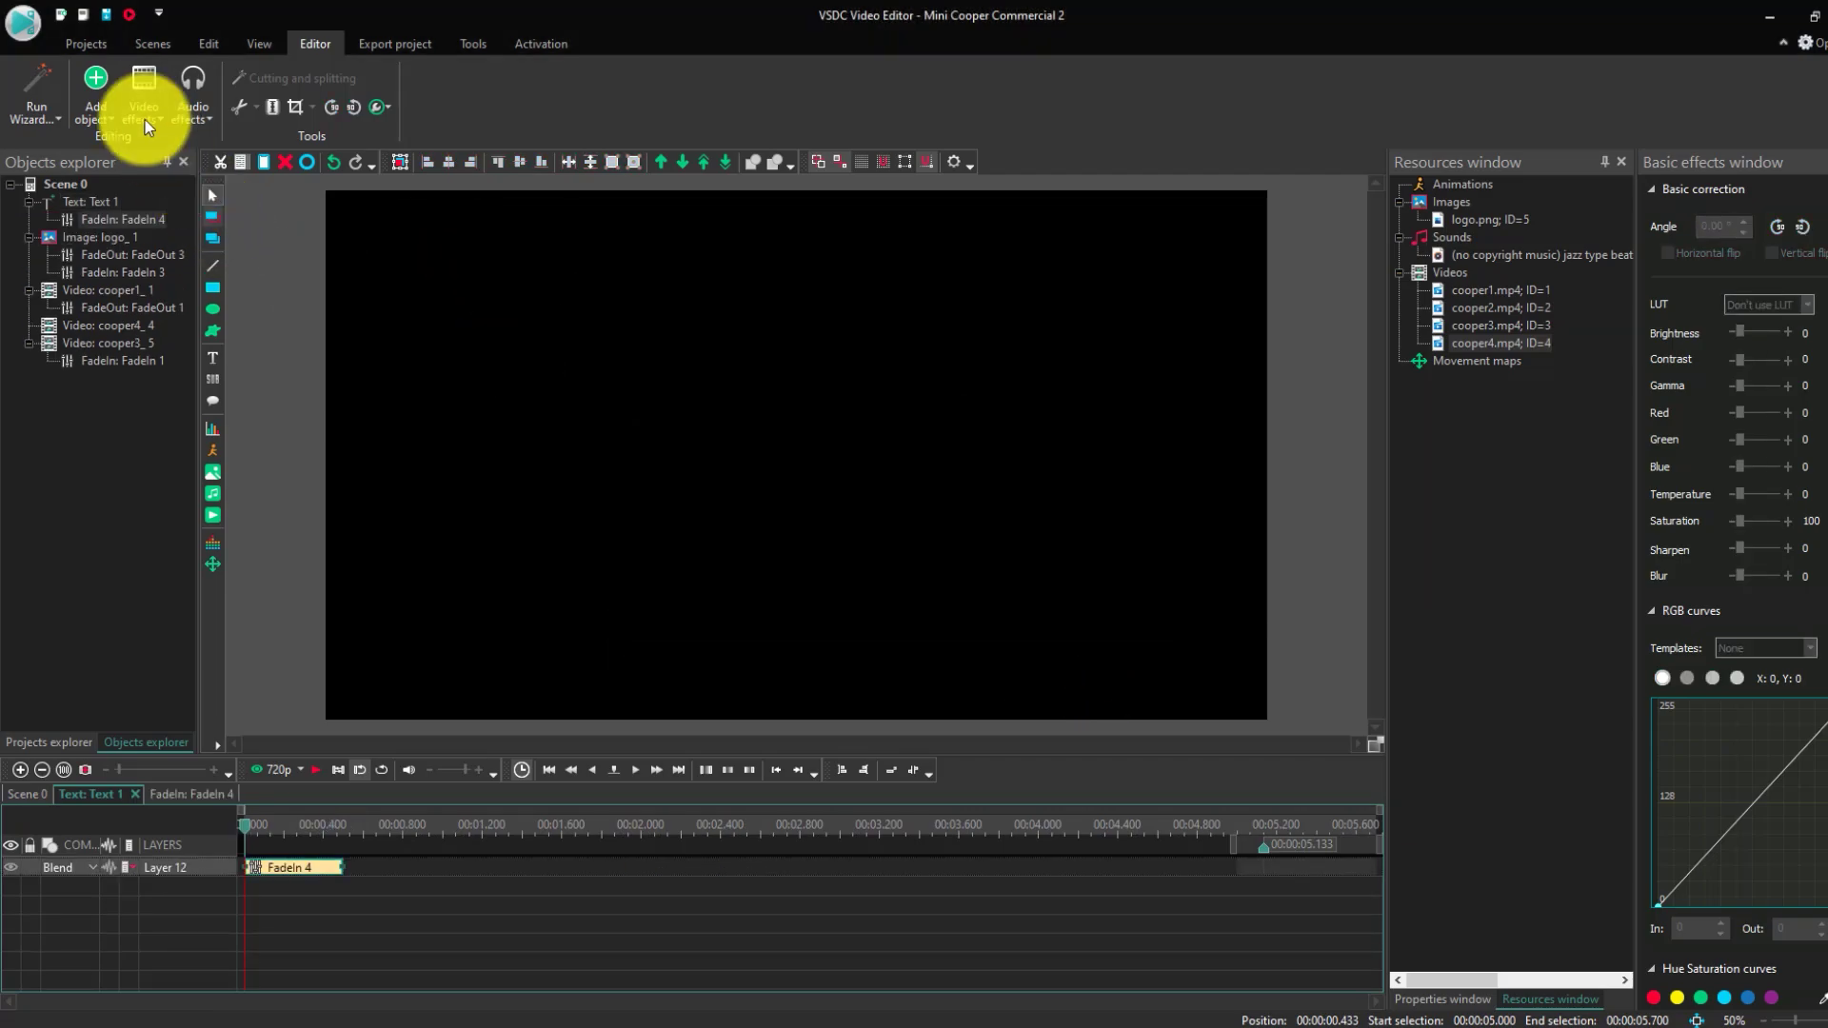
- Add a Fade Out effect to the text clip at scene end, on an inserted new layer with start and end positions locked
left_click(144, 112)
mouse_move(188, 231)
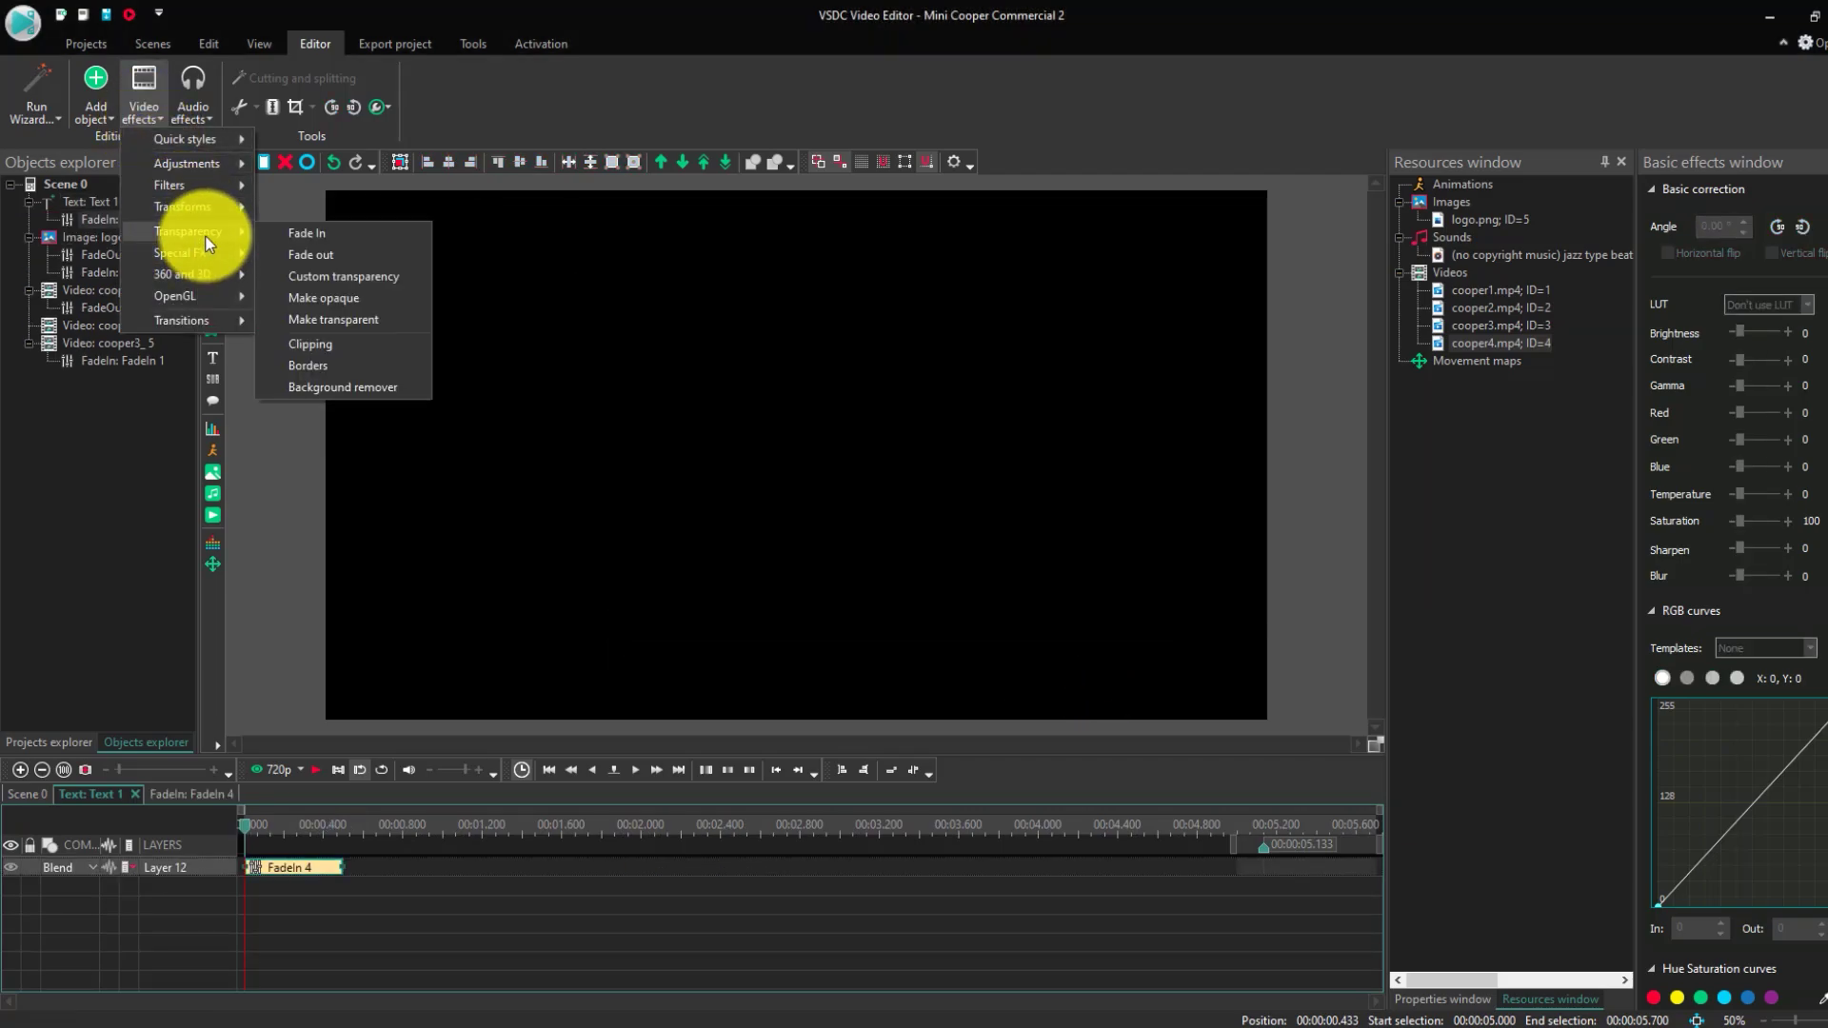
left_click(318, 247)
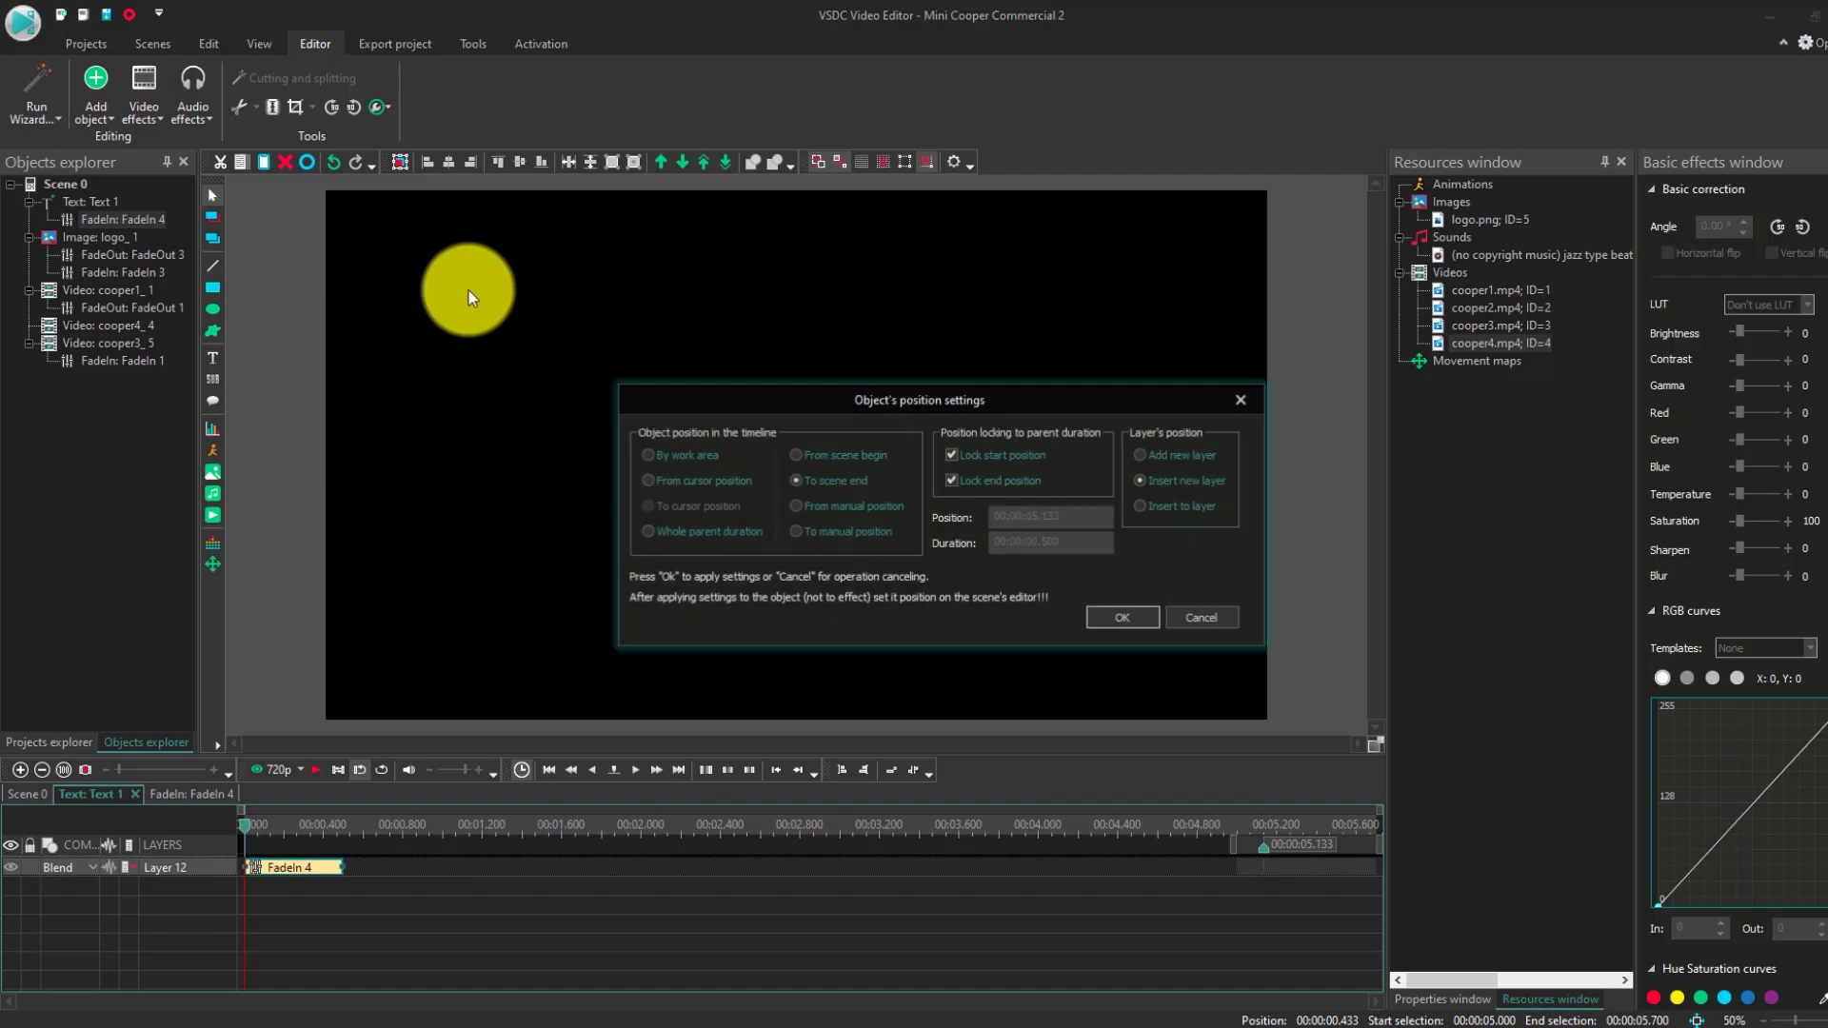
left_click(1127, 614)
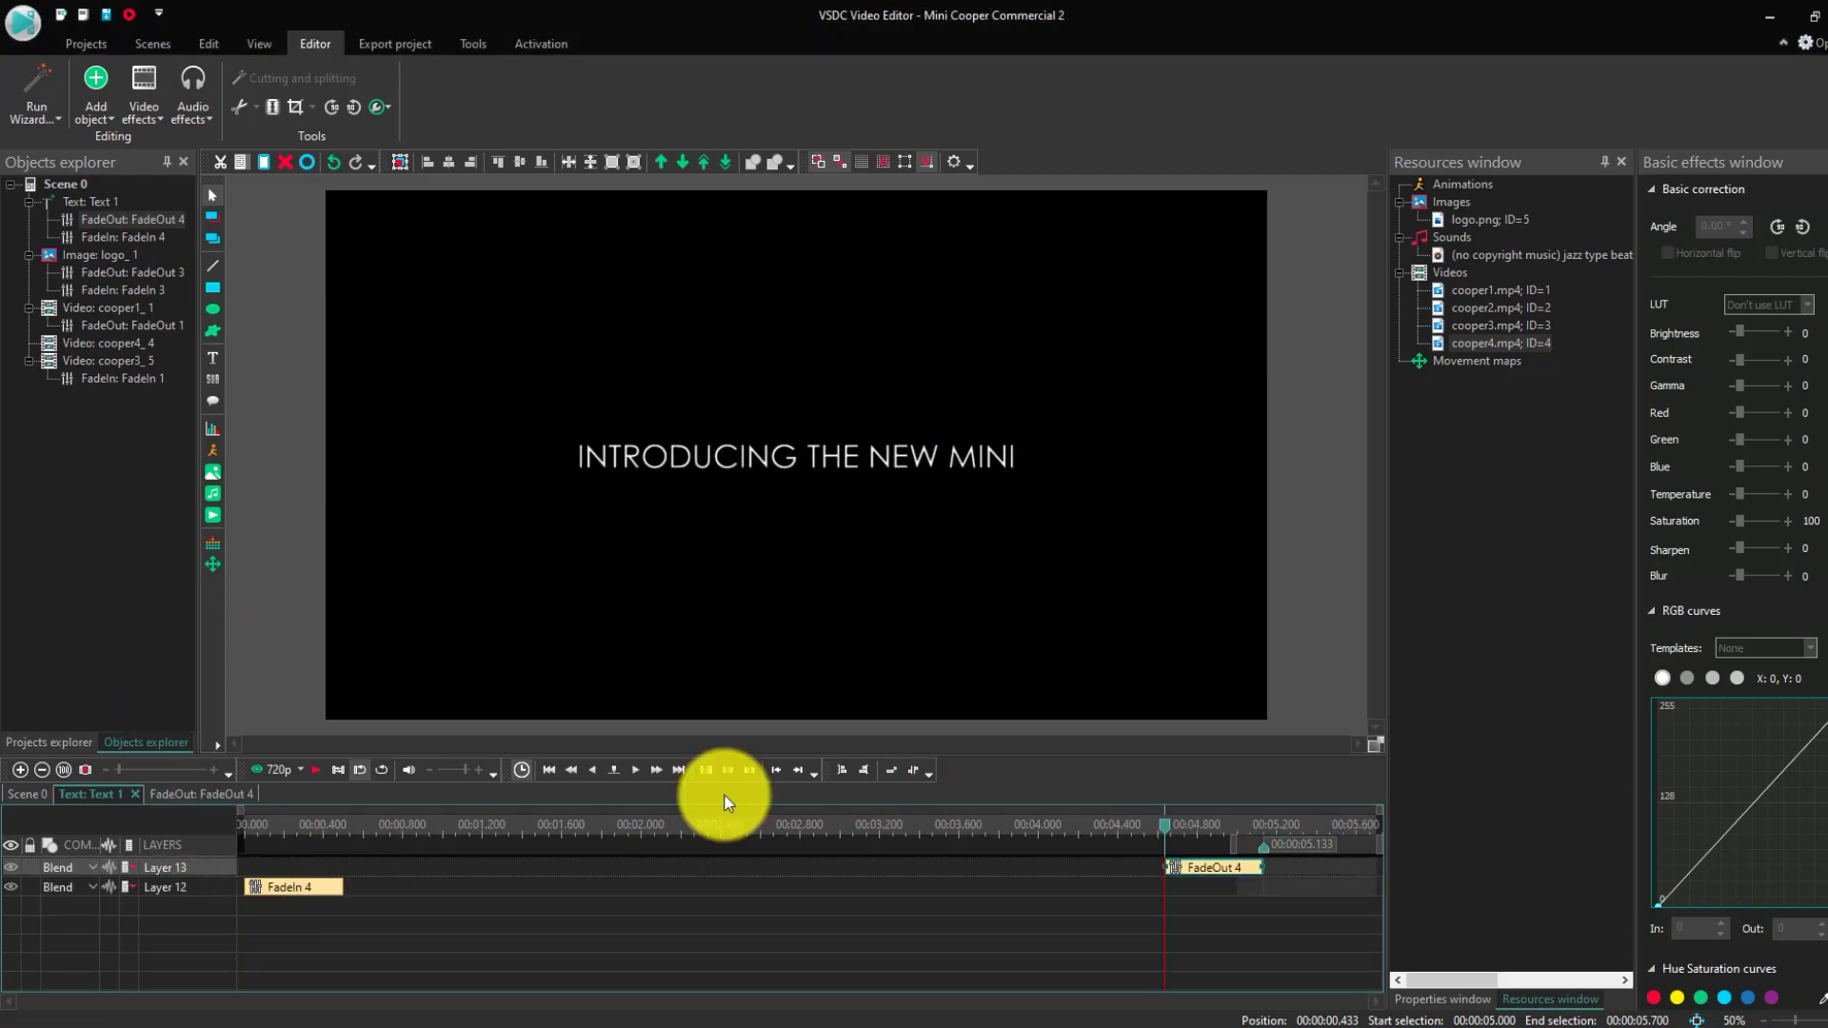
- Return to Scene 0 and play it back from about 8.6 s to check the text's fades
left_click(36, 792)
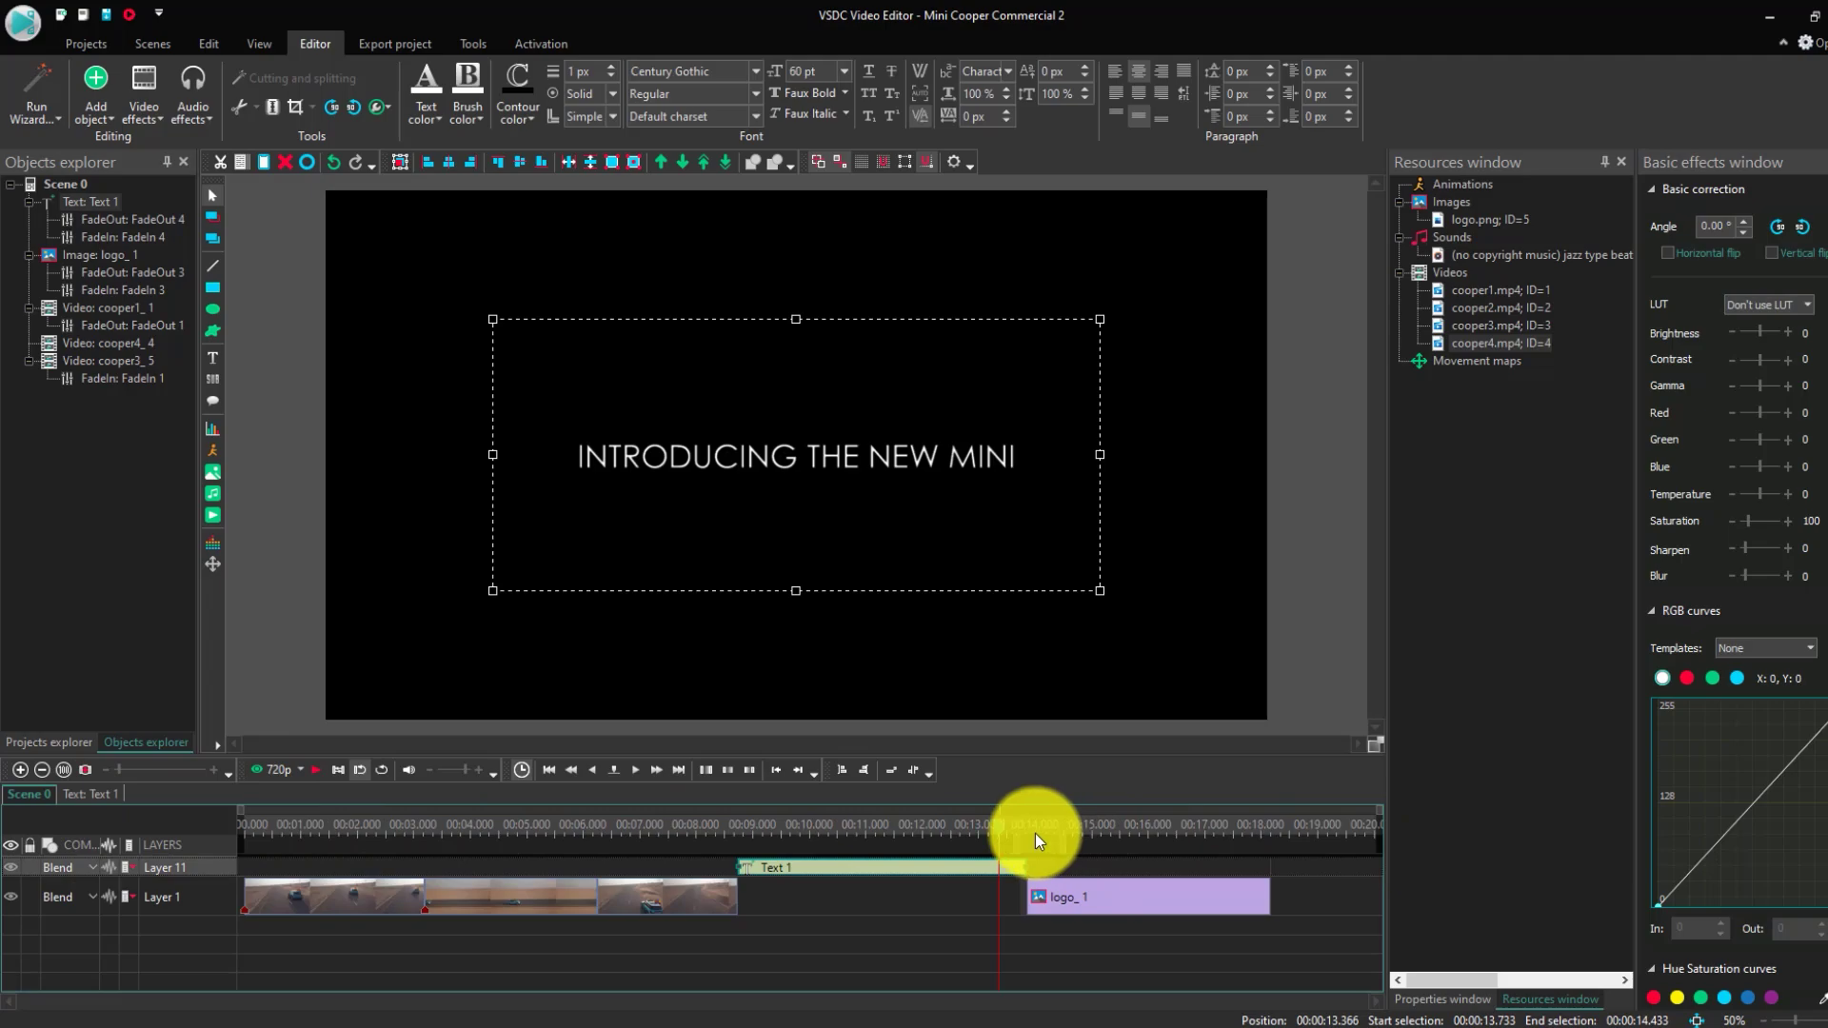
left_click(734, 836)
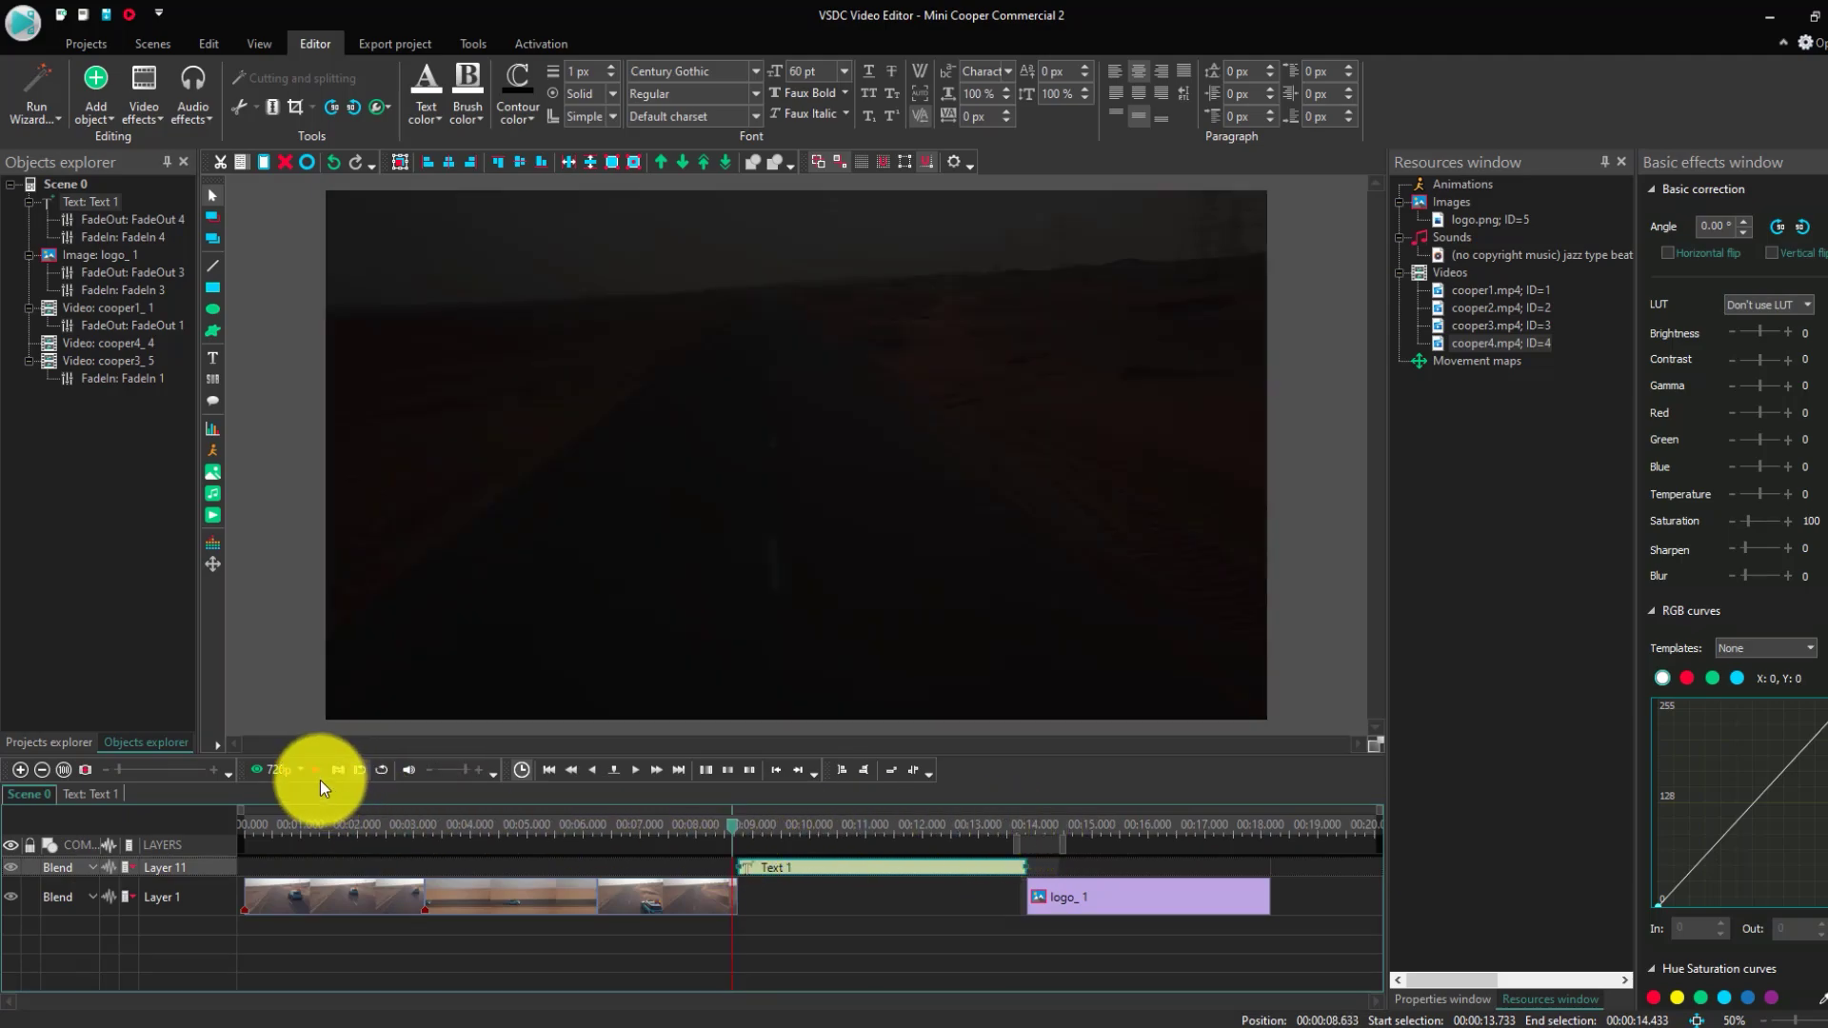
left_click(316, 770)
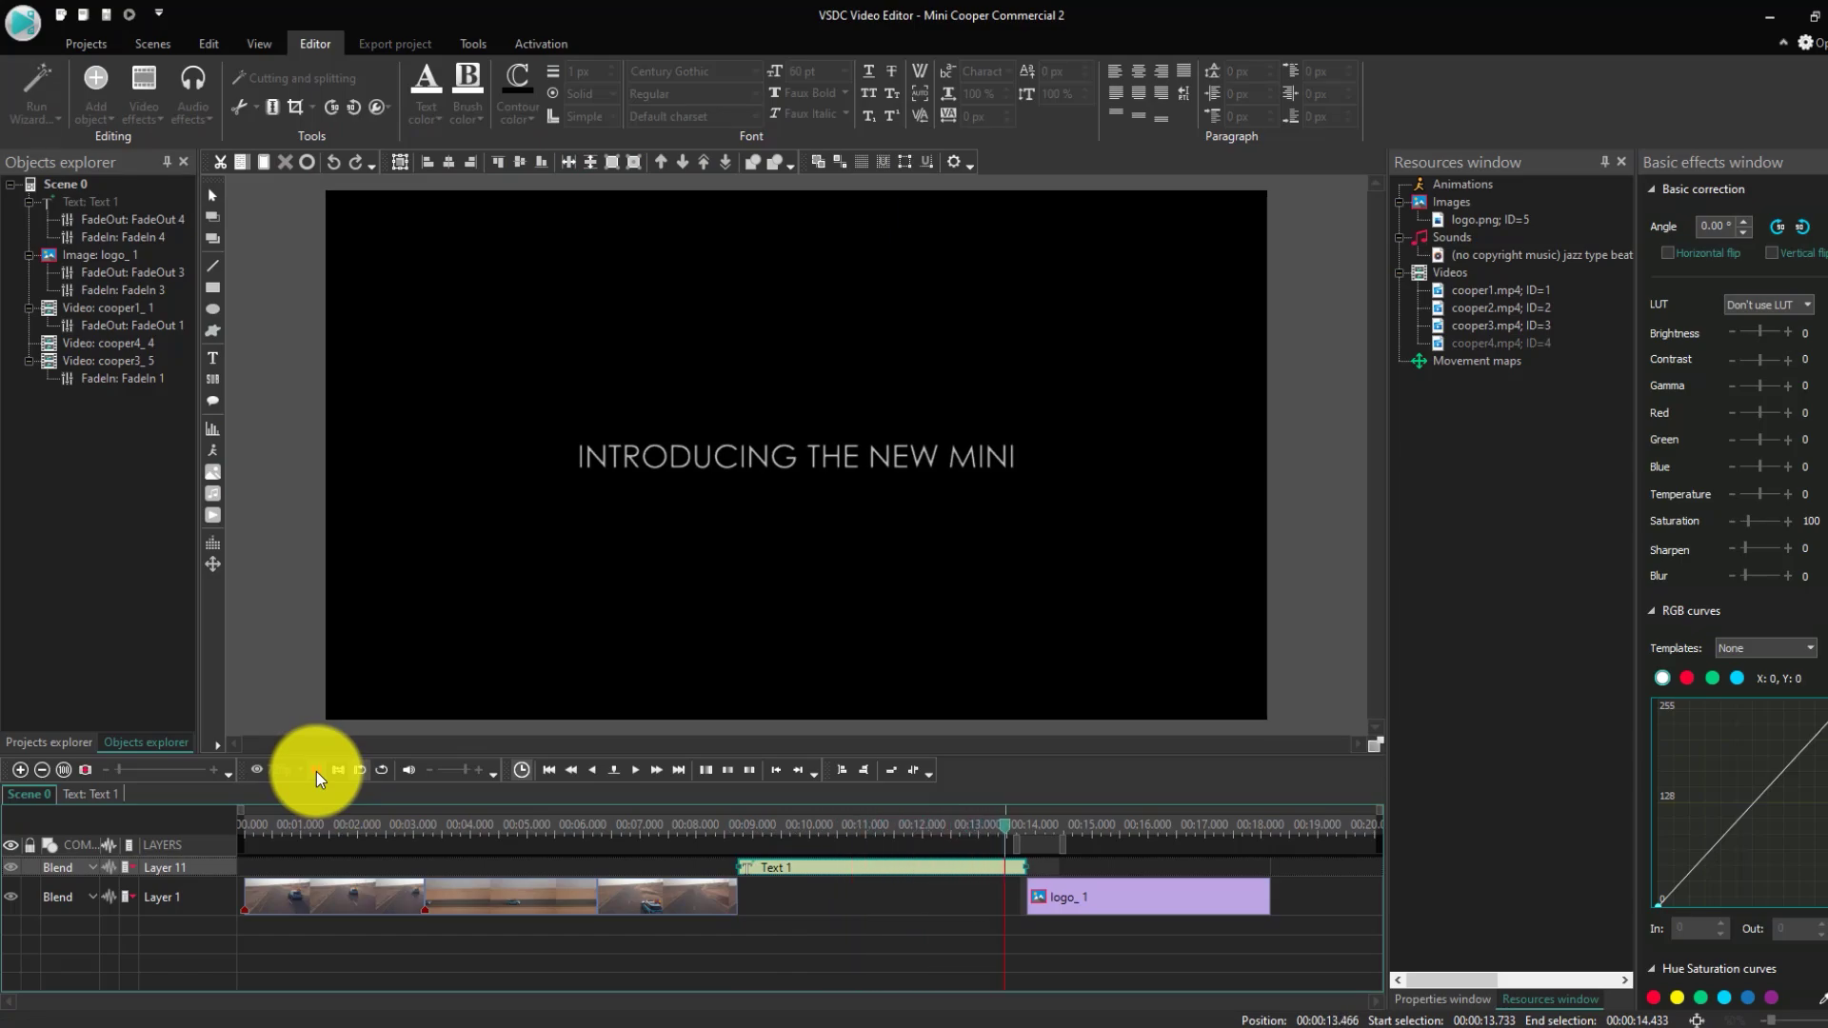
- Shorten the text clip to end at about 12 s, and shorten the logo clip and place it directly after the text
left_click(1020, 874)
left_click_drag(1020, 874, 922, 865)
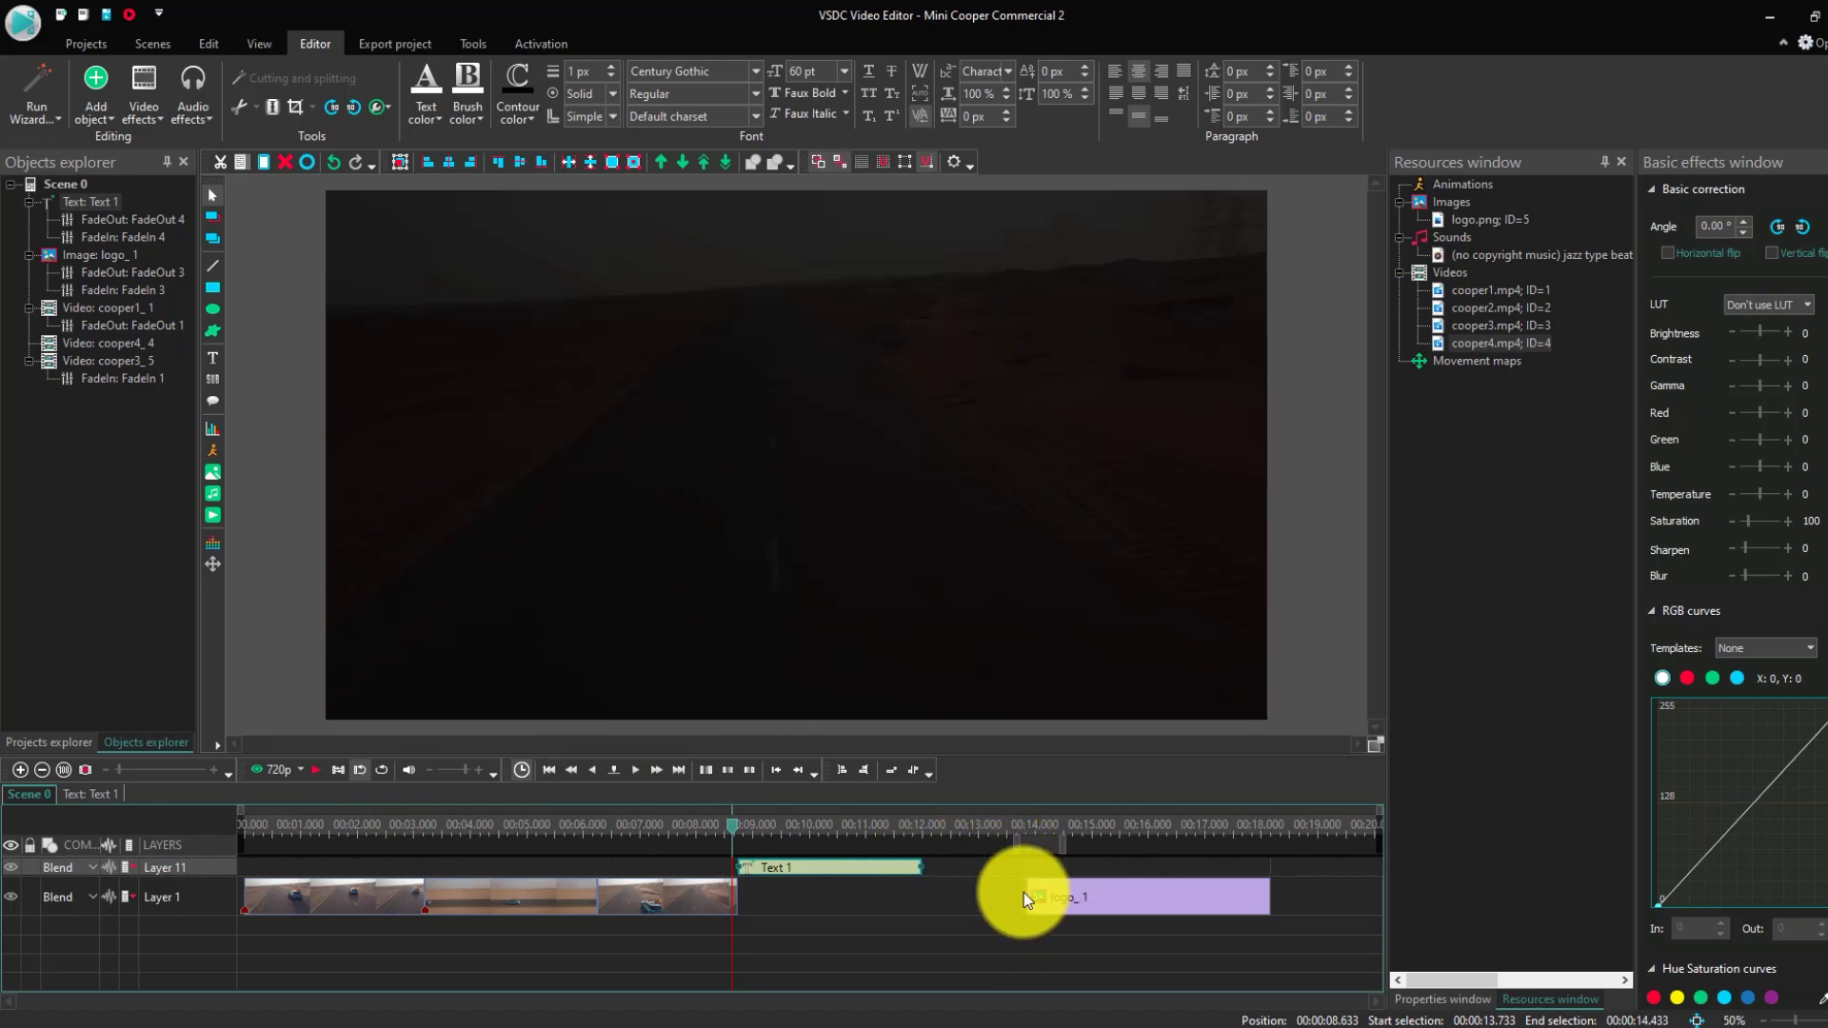
left_click_drag(1024, 893, 967, 889)
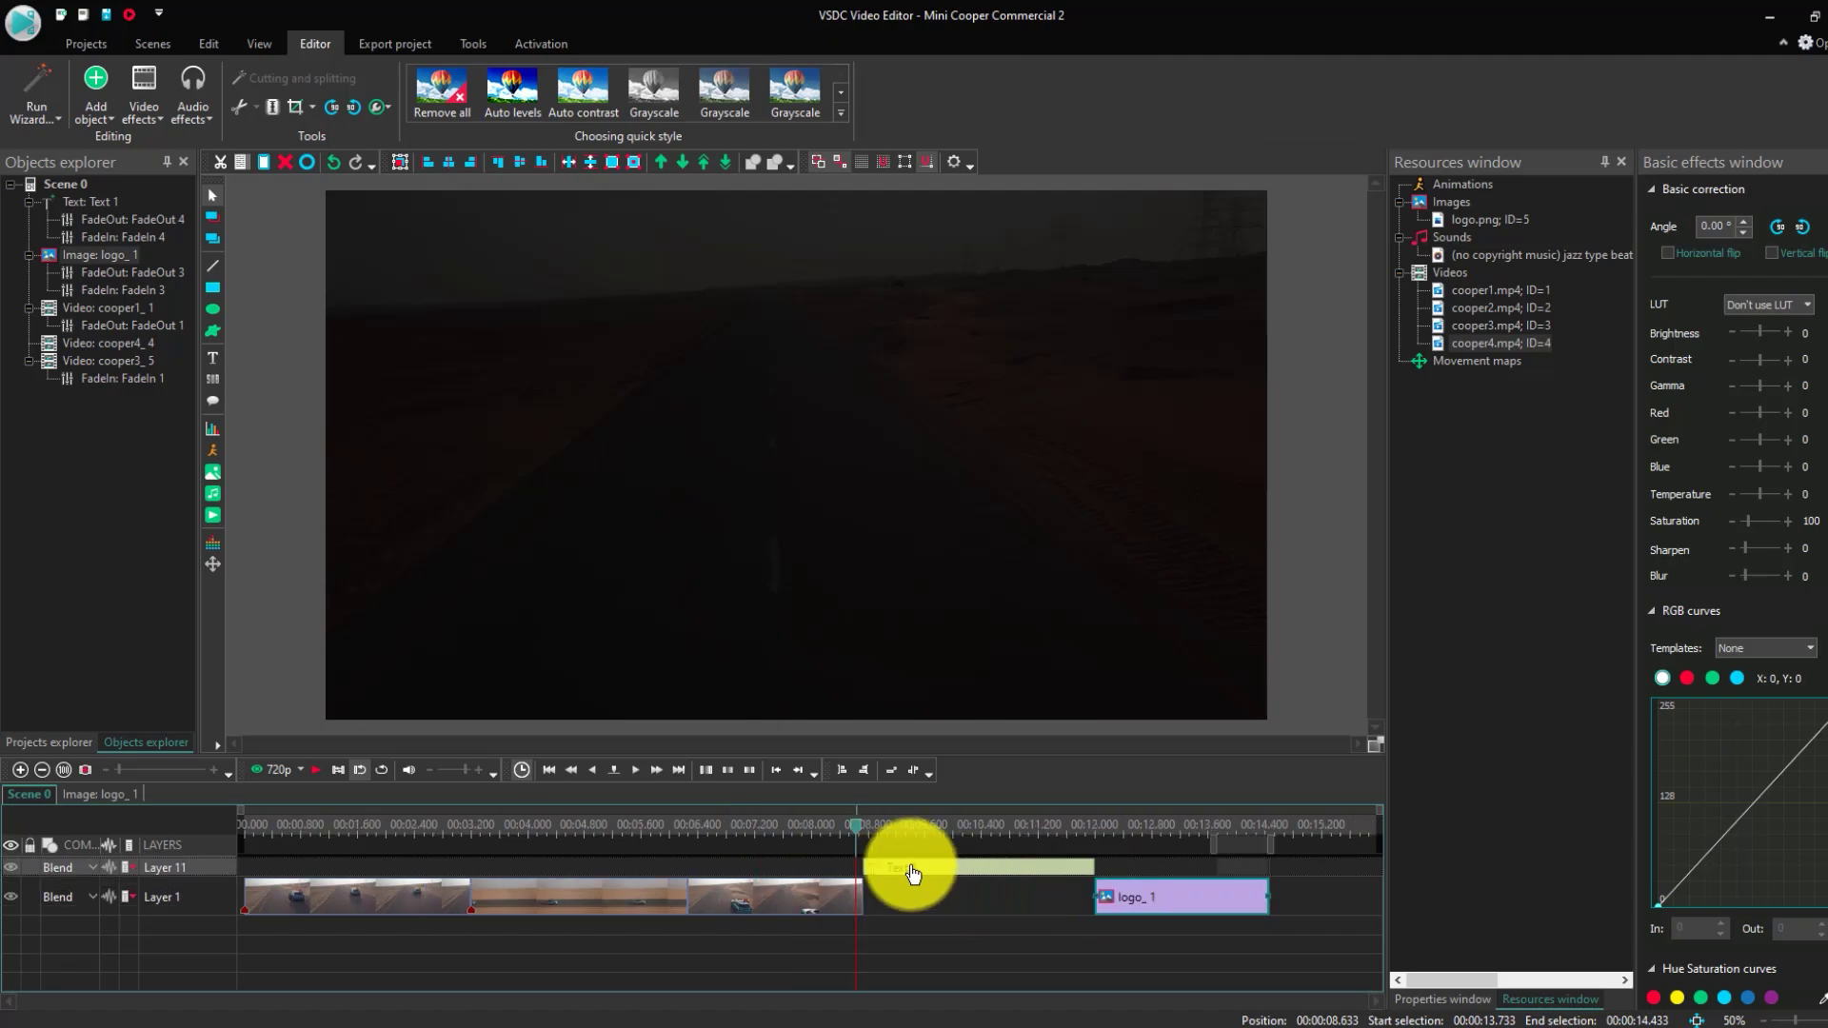
- Check the fade positions on the text clip's own timeline and return to the beginning of Scene 0
double_click(902, 866)
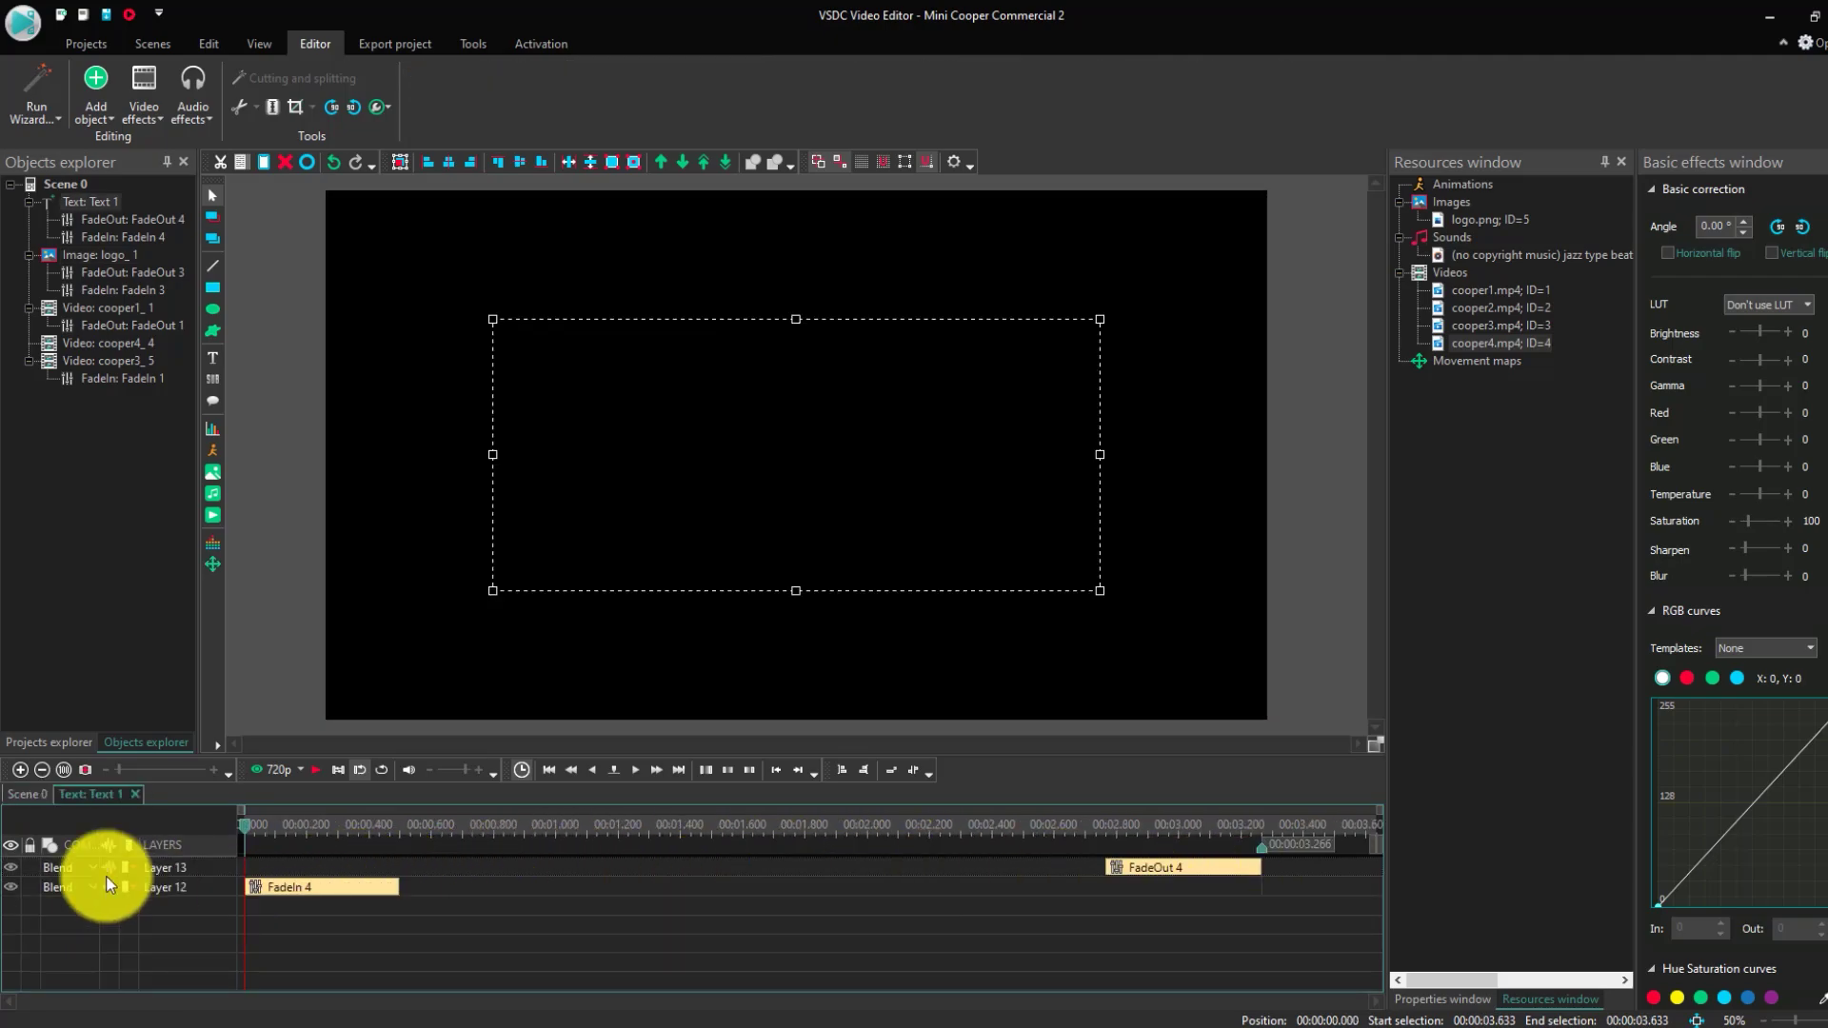
left_click(30, 795)
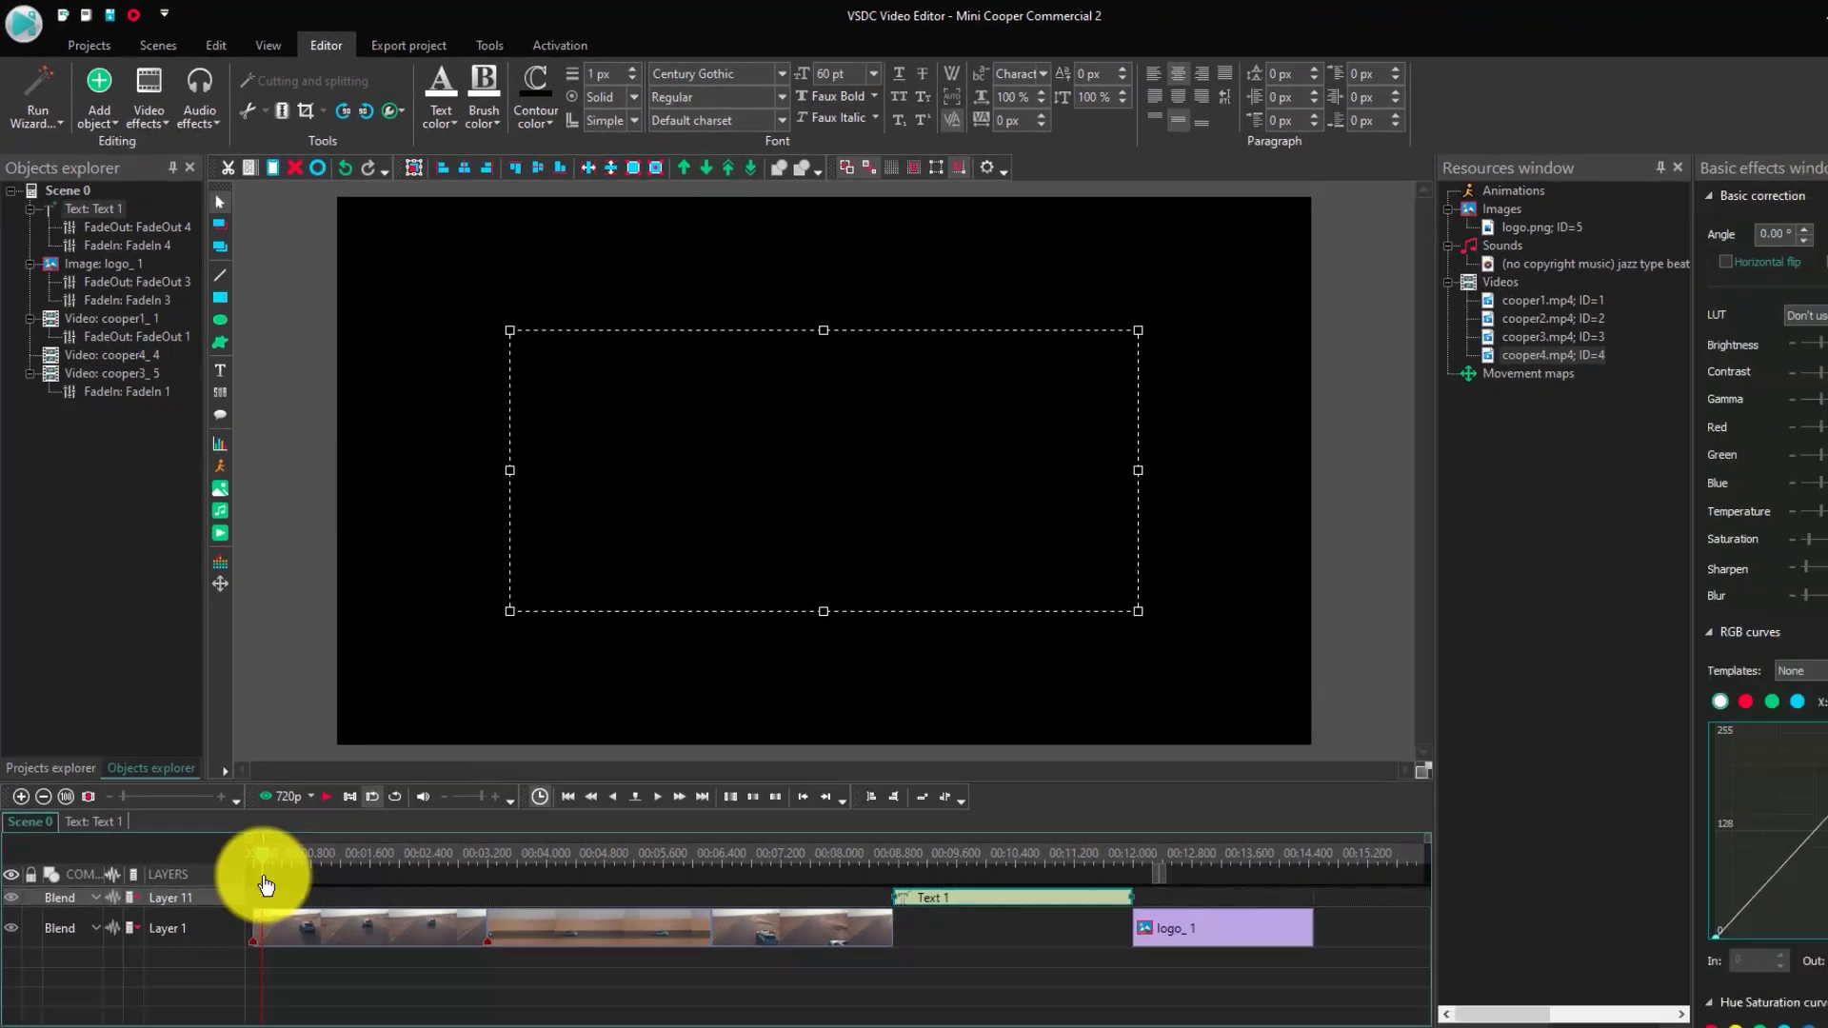
left_click(302, 890)
left_click_drag(298, 860, 292, 860)
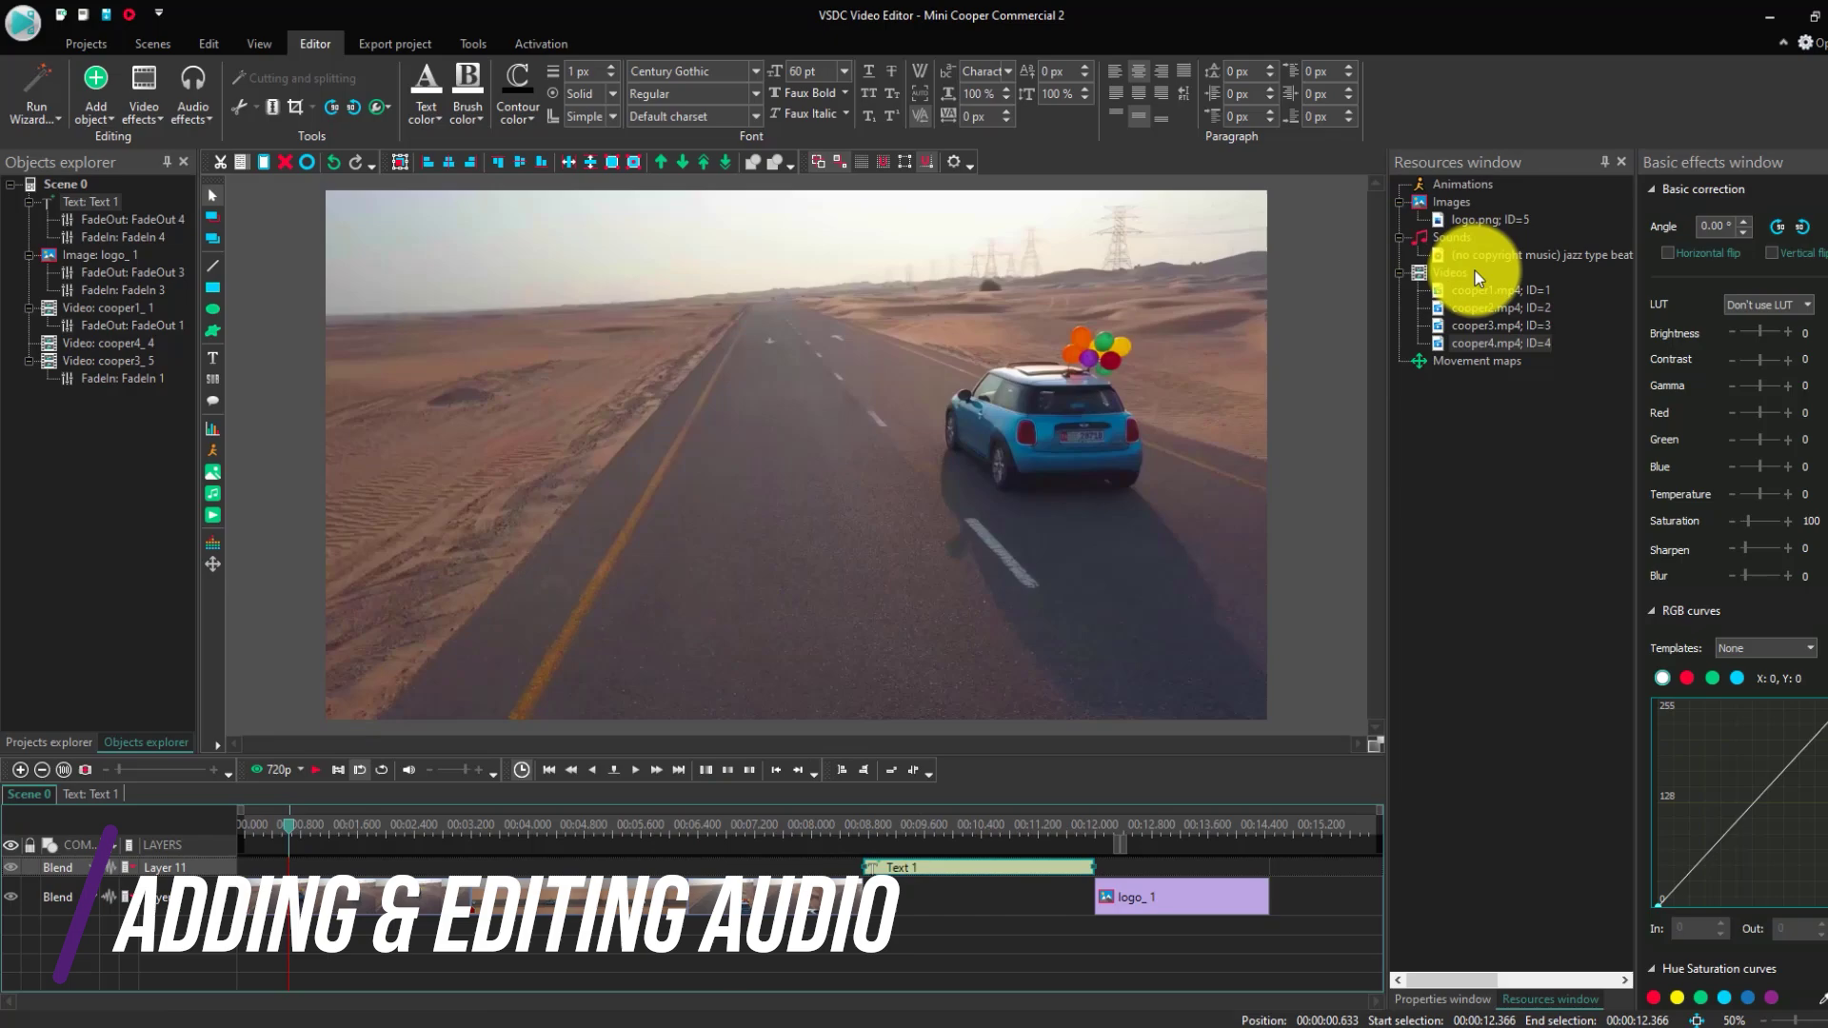
- Add the jazz music from the project's sound resources to a new layer below the video clips, starting at the scene's beginning
left_click_drag(1489, 257, 257, 922)
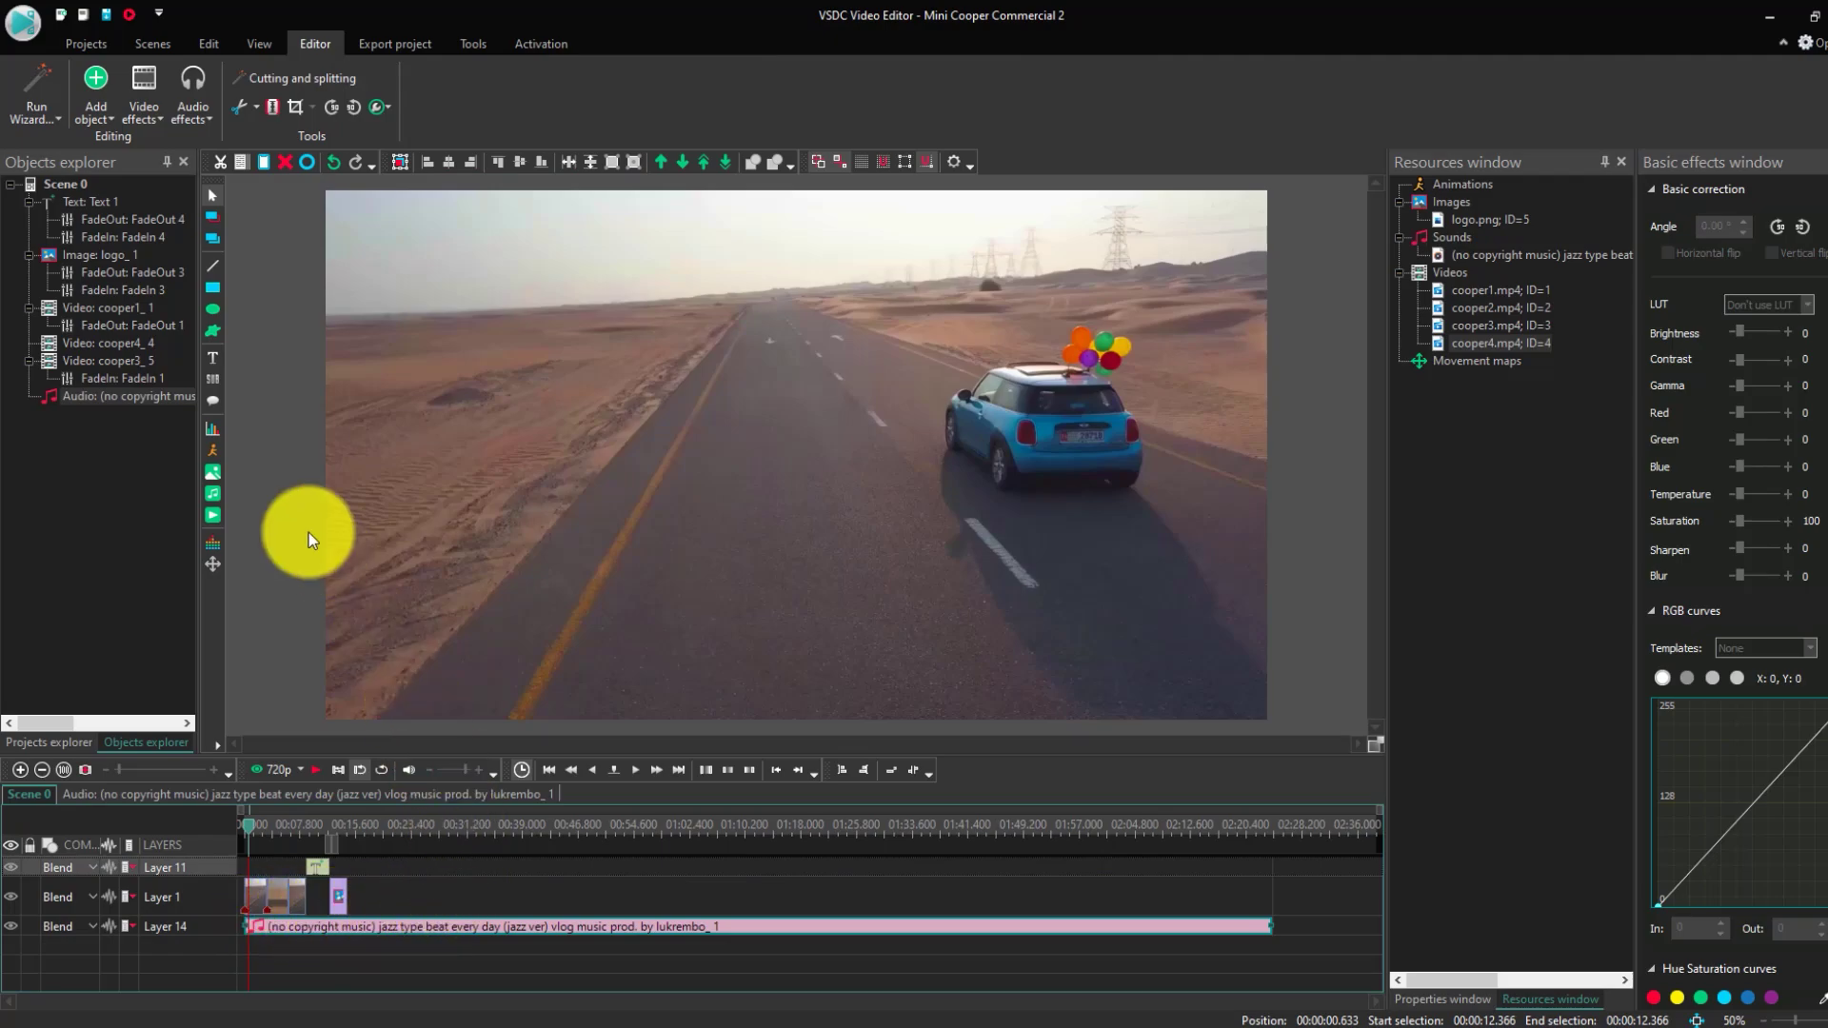
left_click(213, 499)
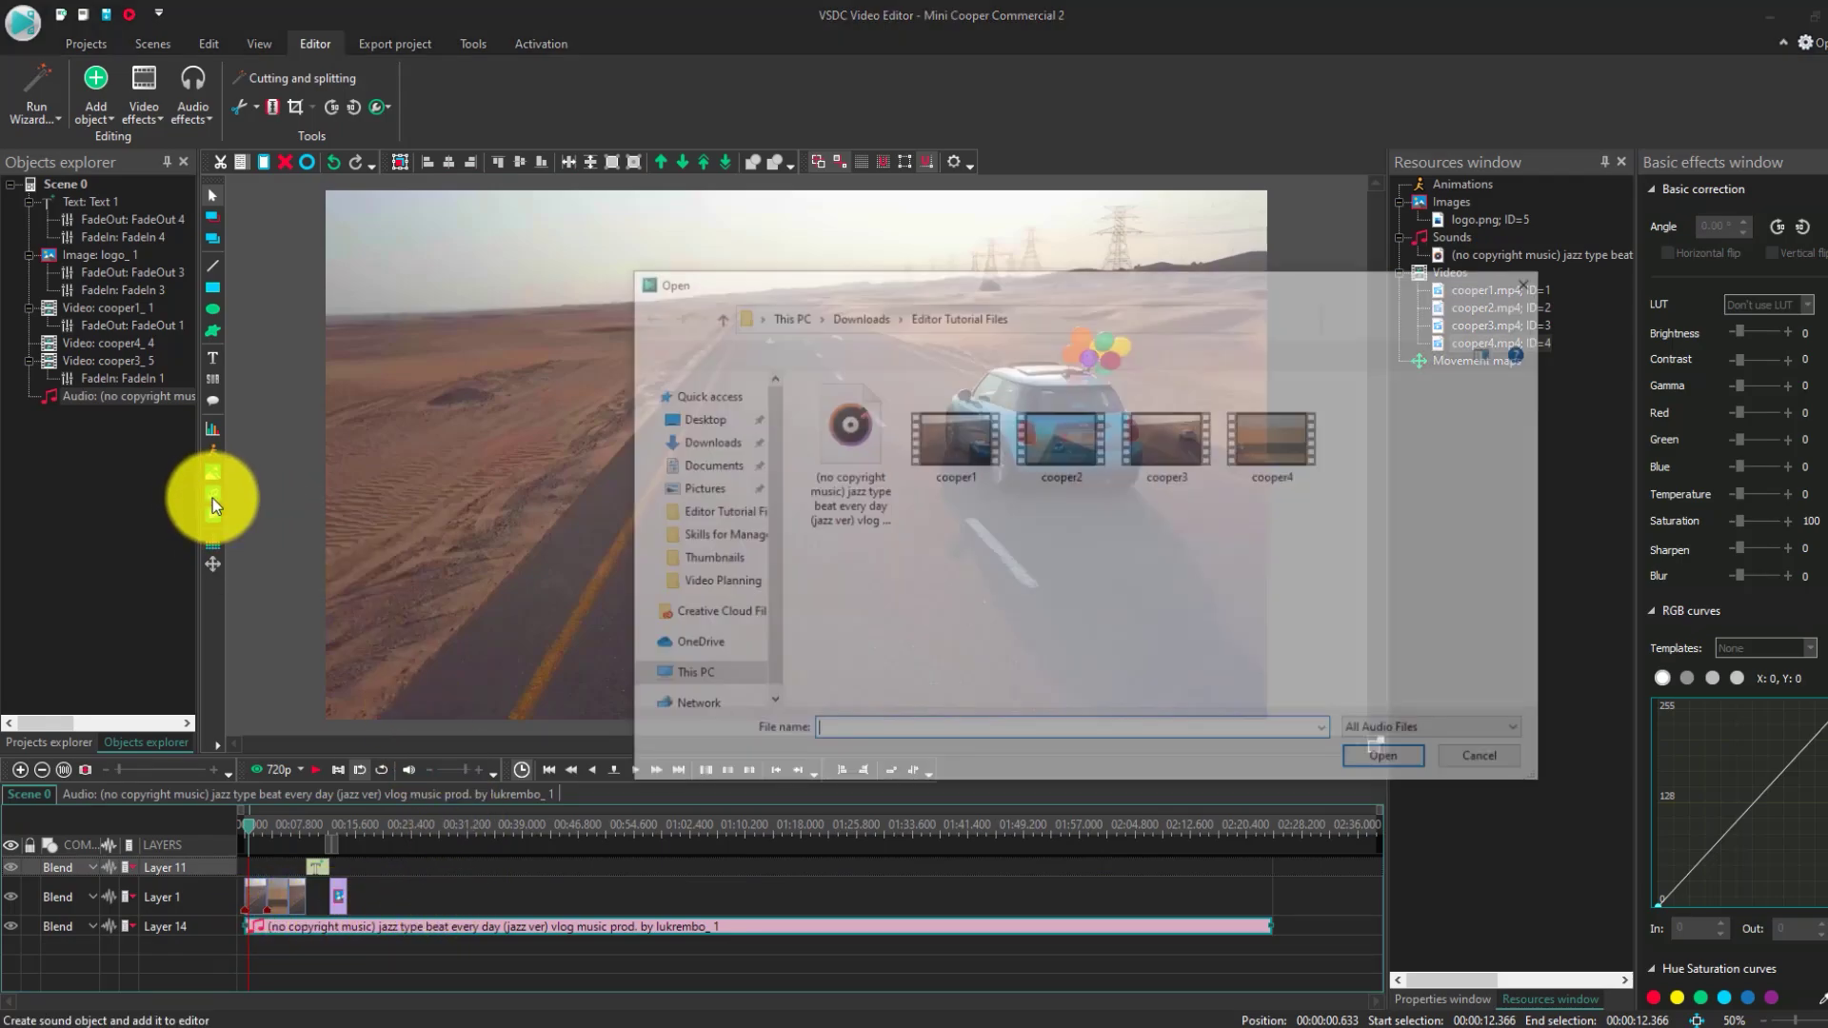
left_click(1538, 282)
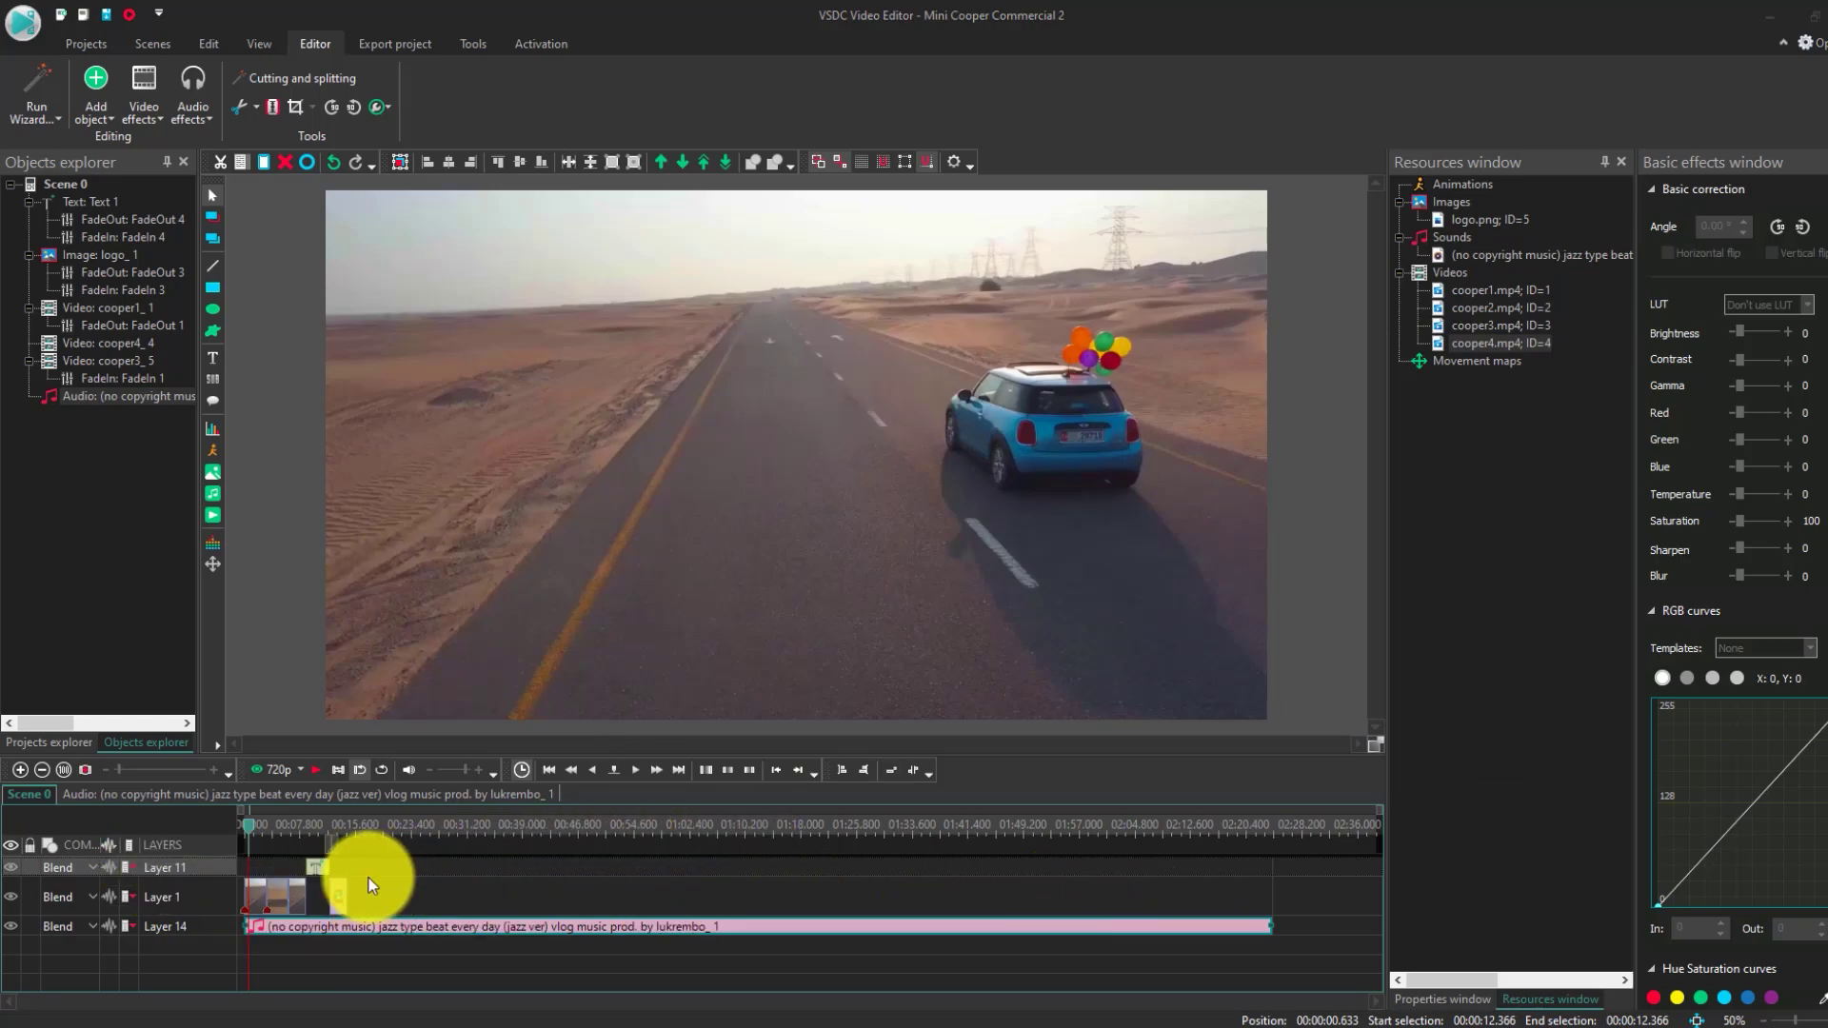
- Split the music clip at about 15.5 s, just past the logo clip, and delete the part after the split
left_click_drag(247, 826, 358, 872)
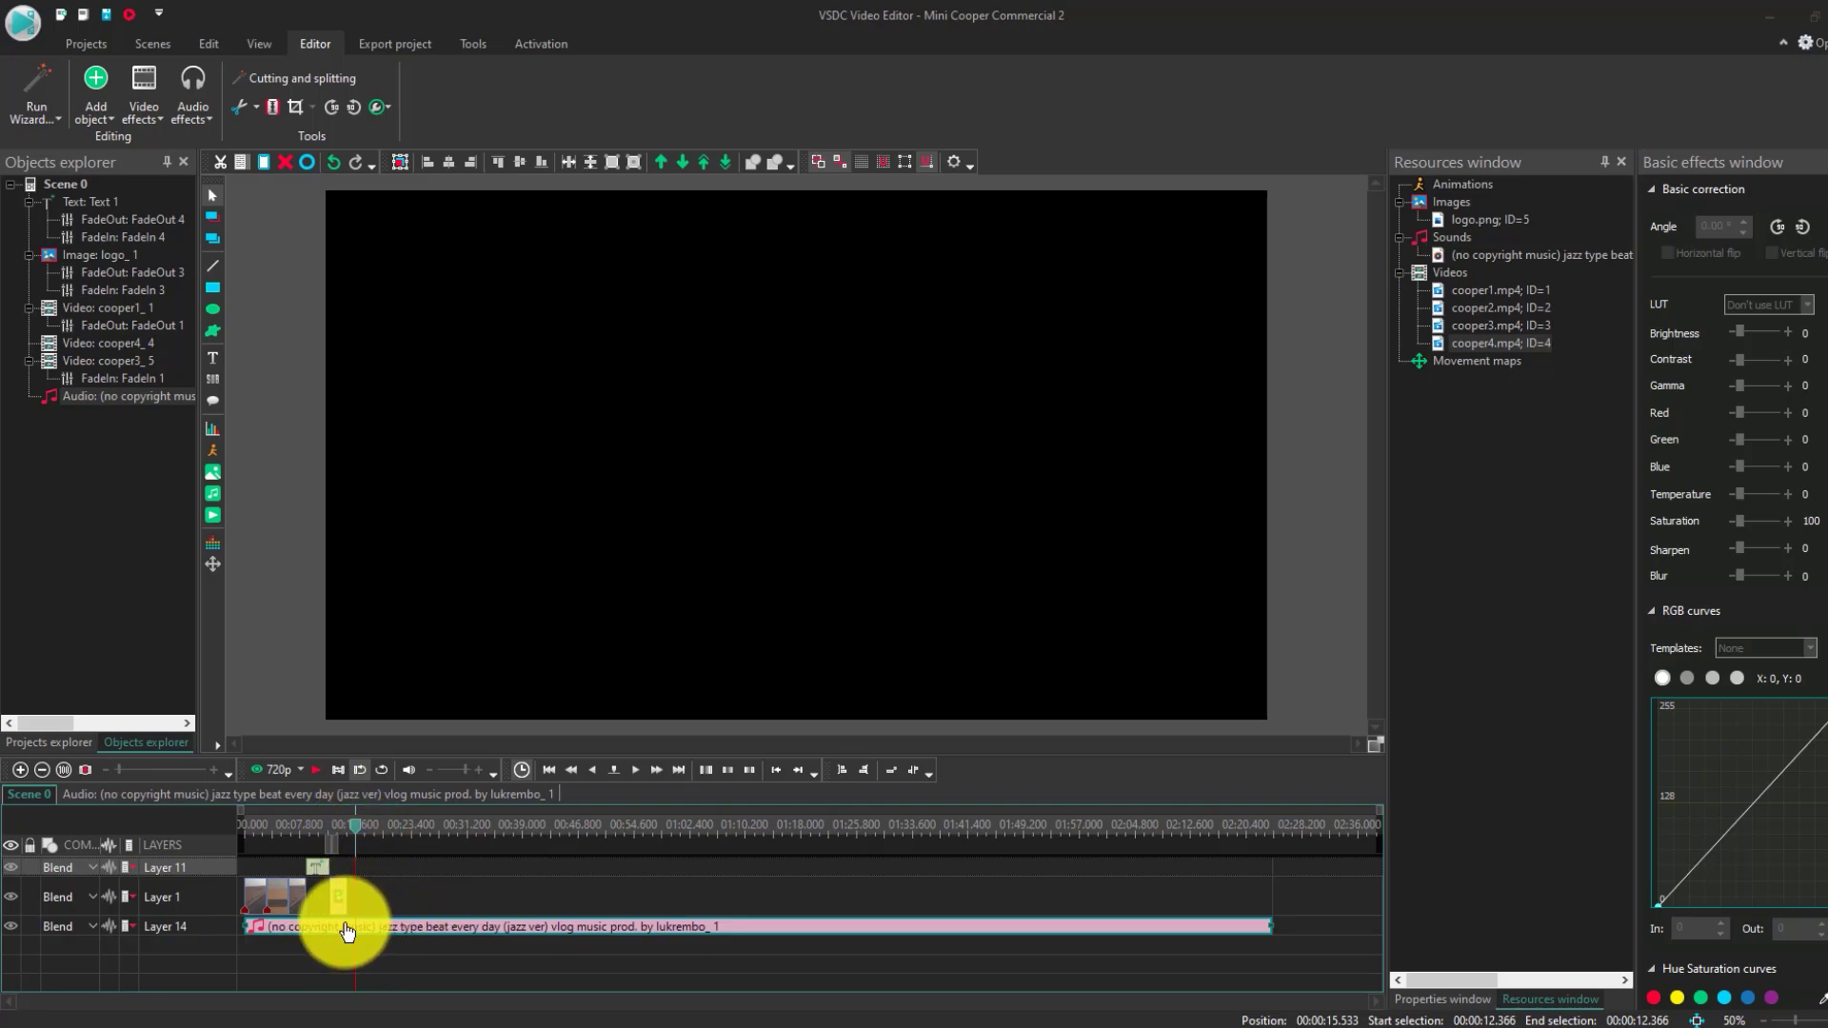
mouse_move(421, 930)
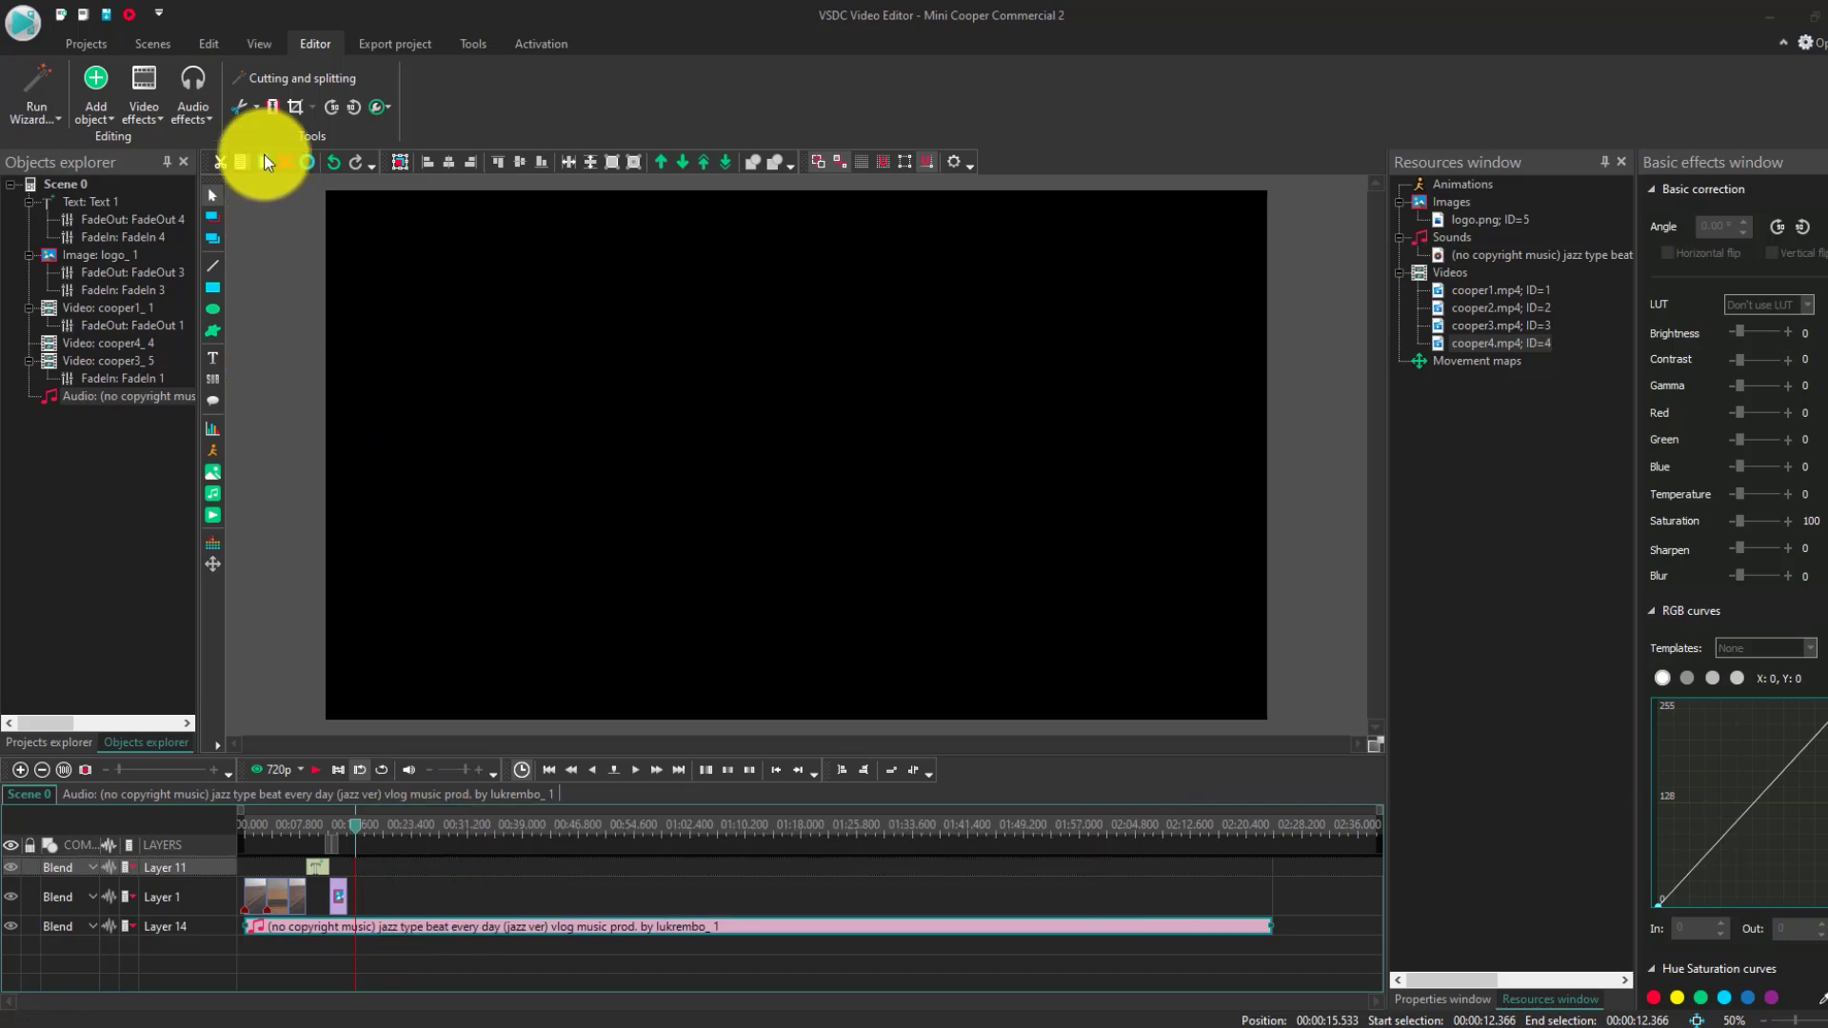
left_click(276, 106)
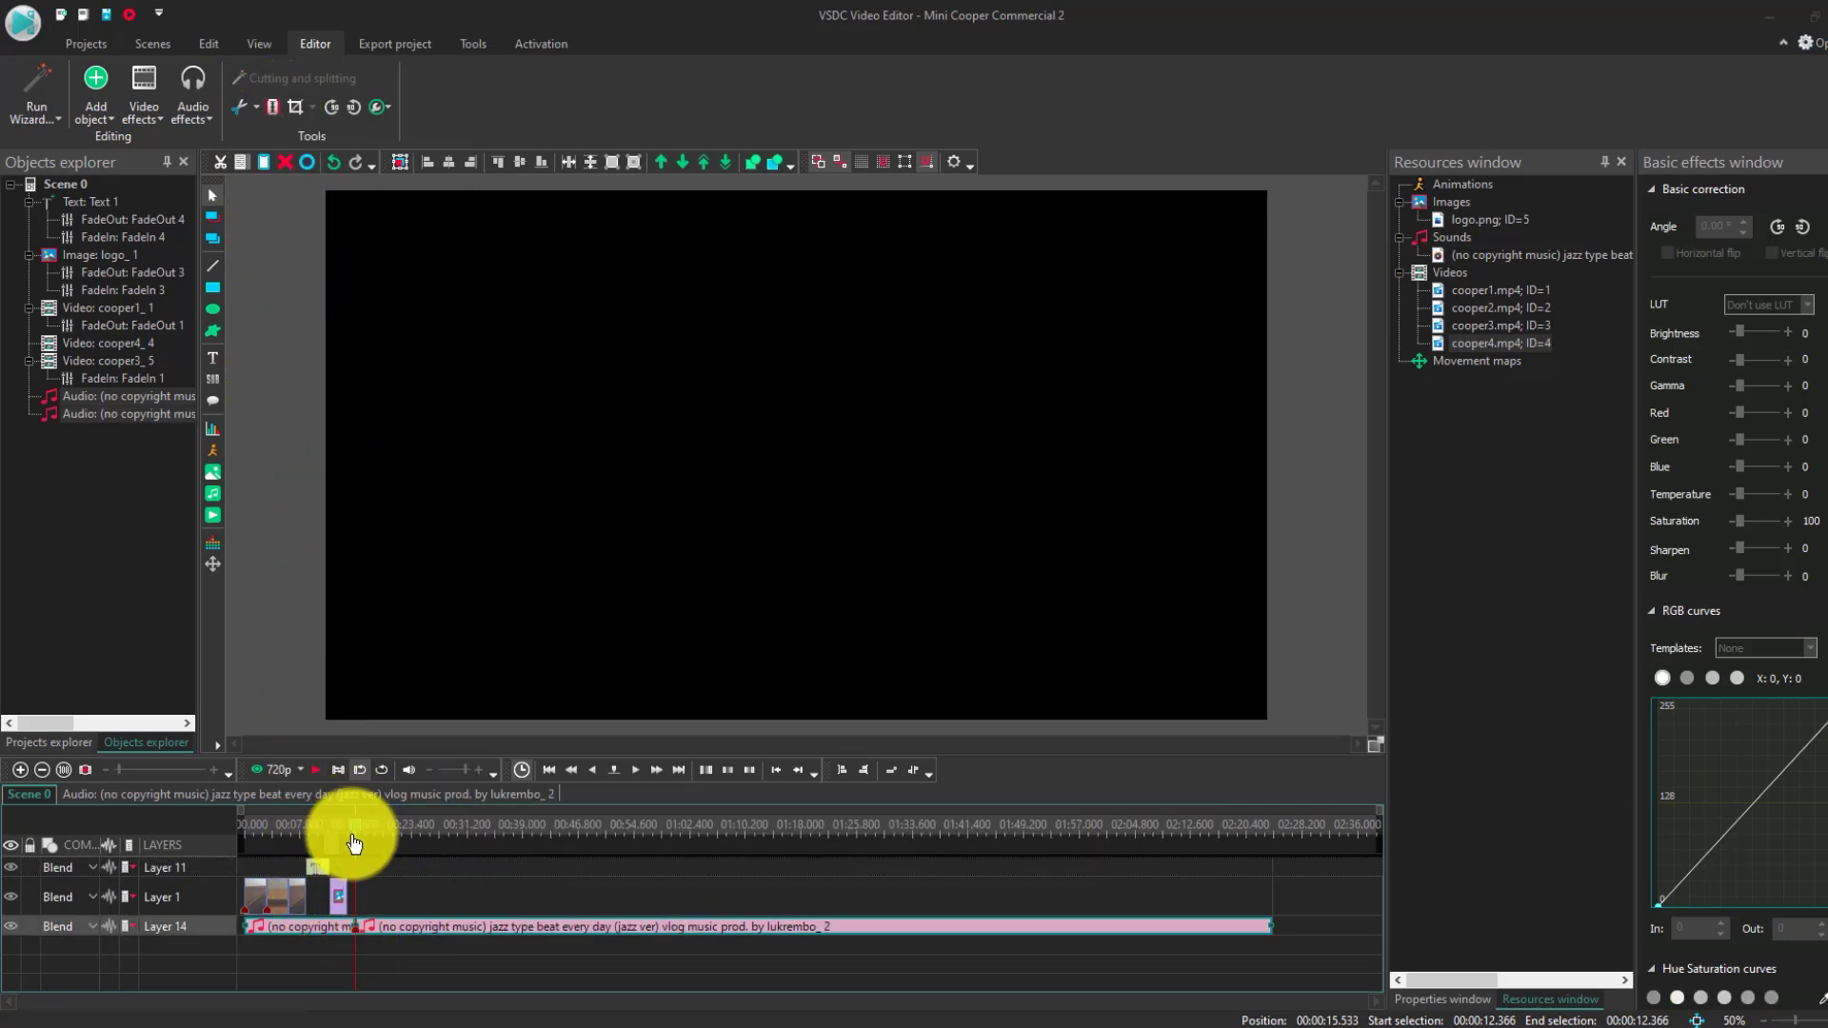
left_click(329, 898)
left_click(396, 929)
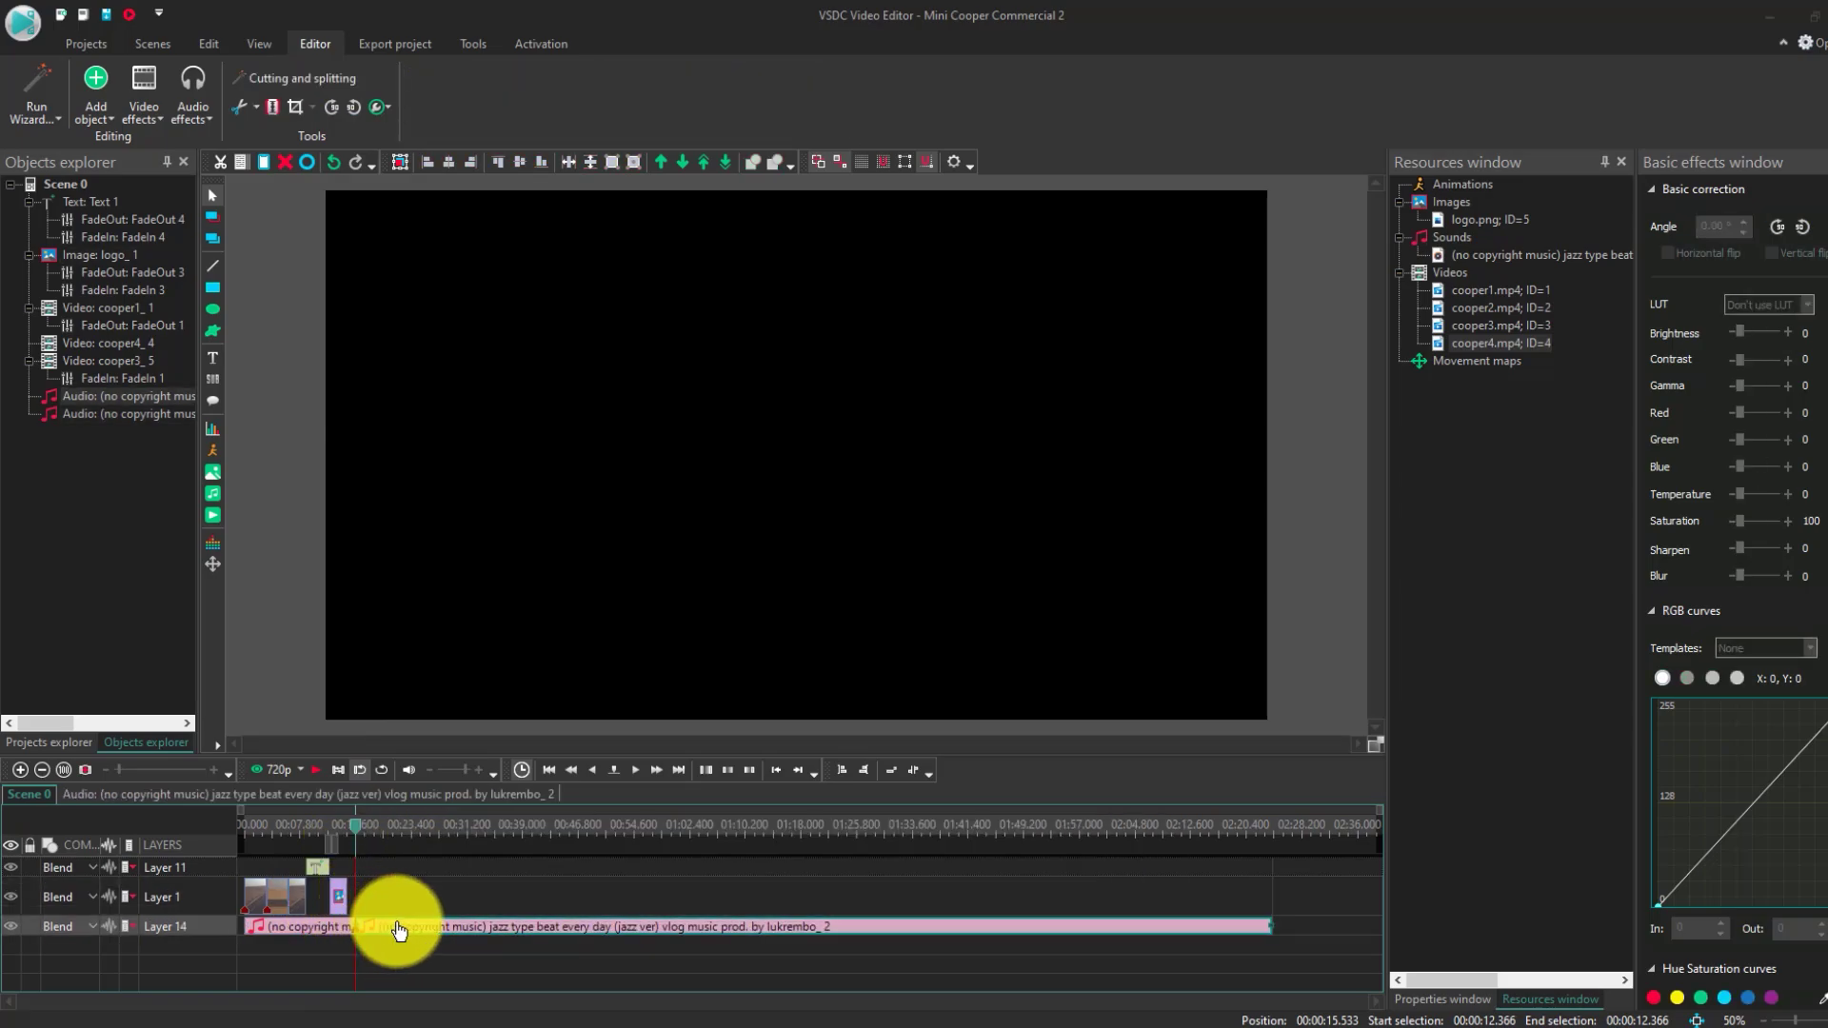
key("Delete")
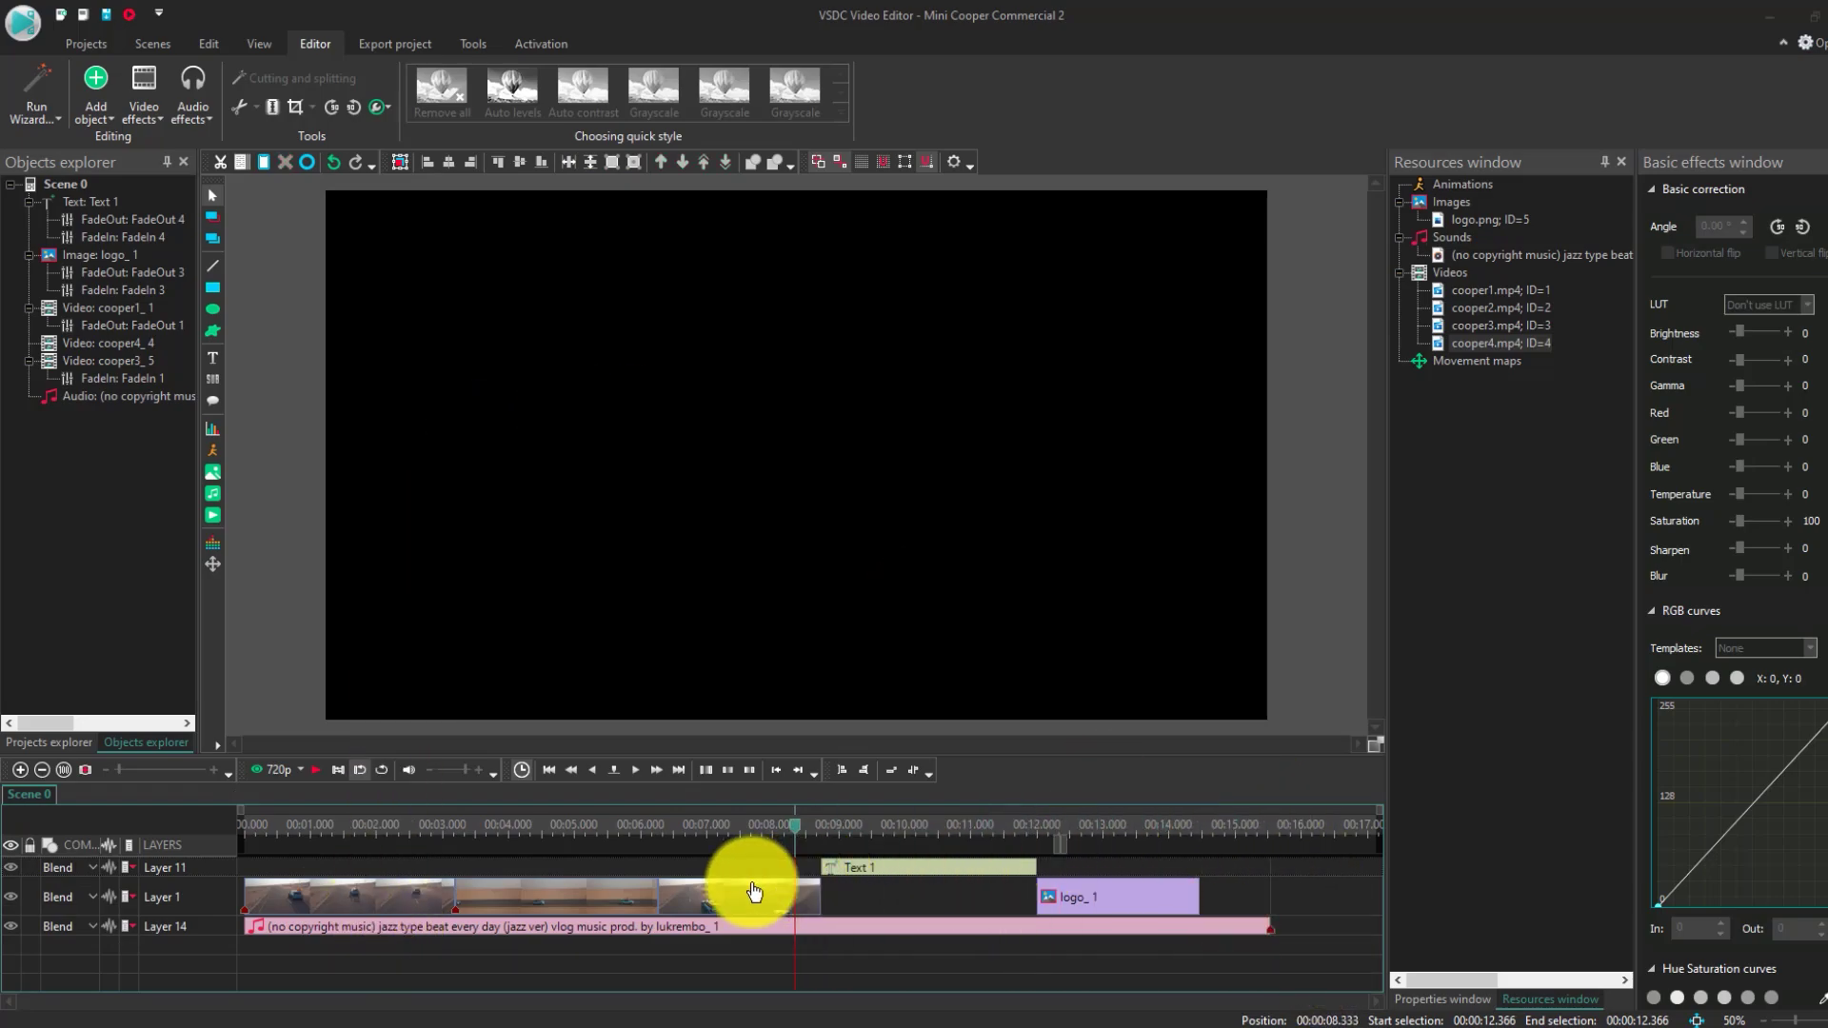
- Select the music clip on the timeline and open its audio volume setting for editing
left_click(835, 884)
left_click(855, 928)
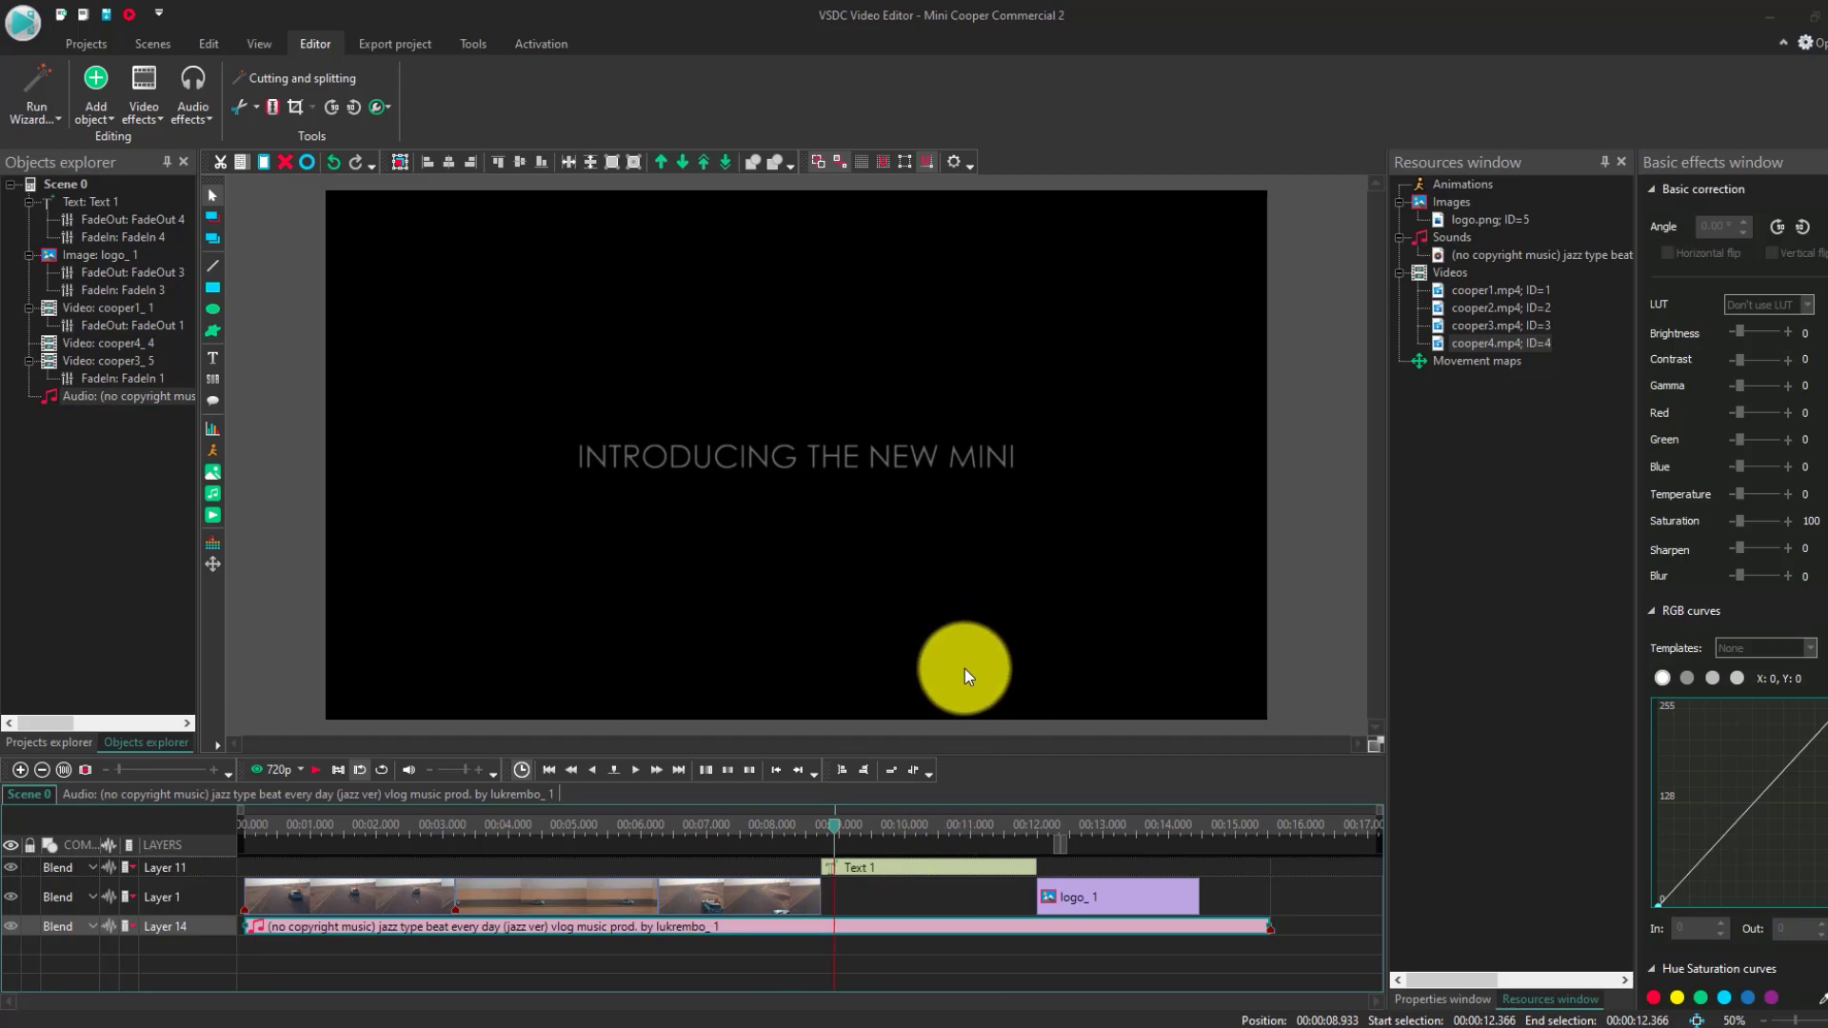
left_click(1412, 999)
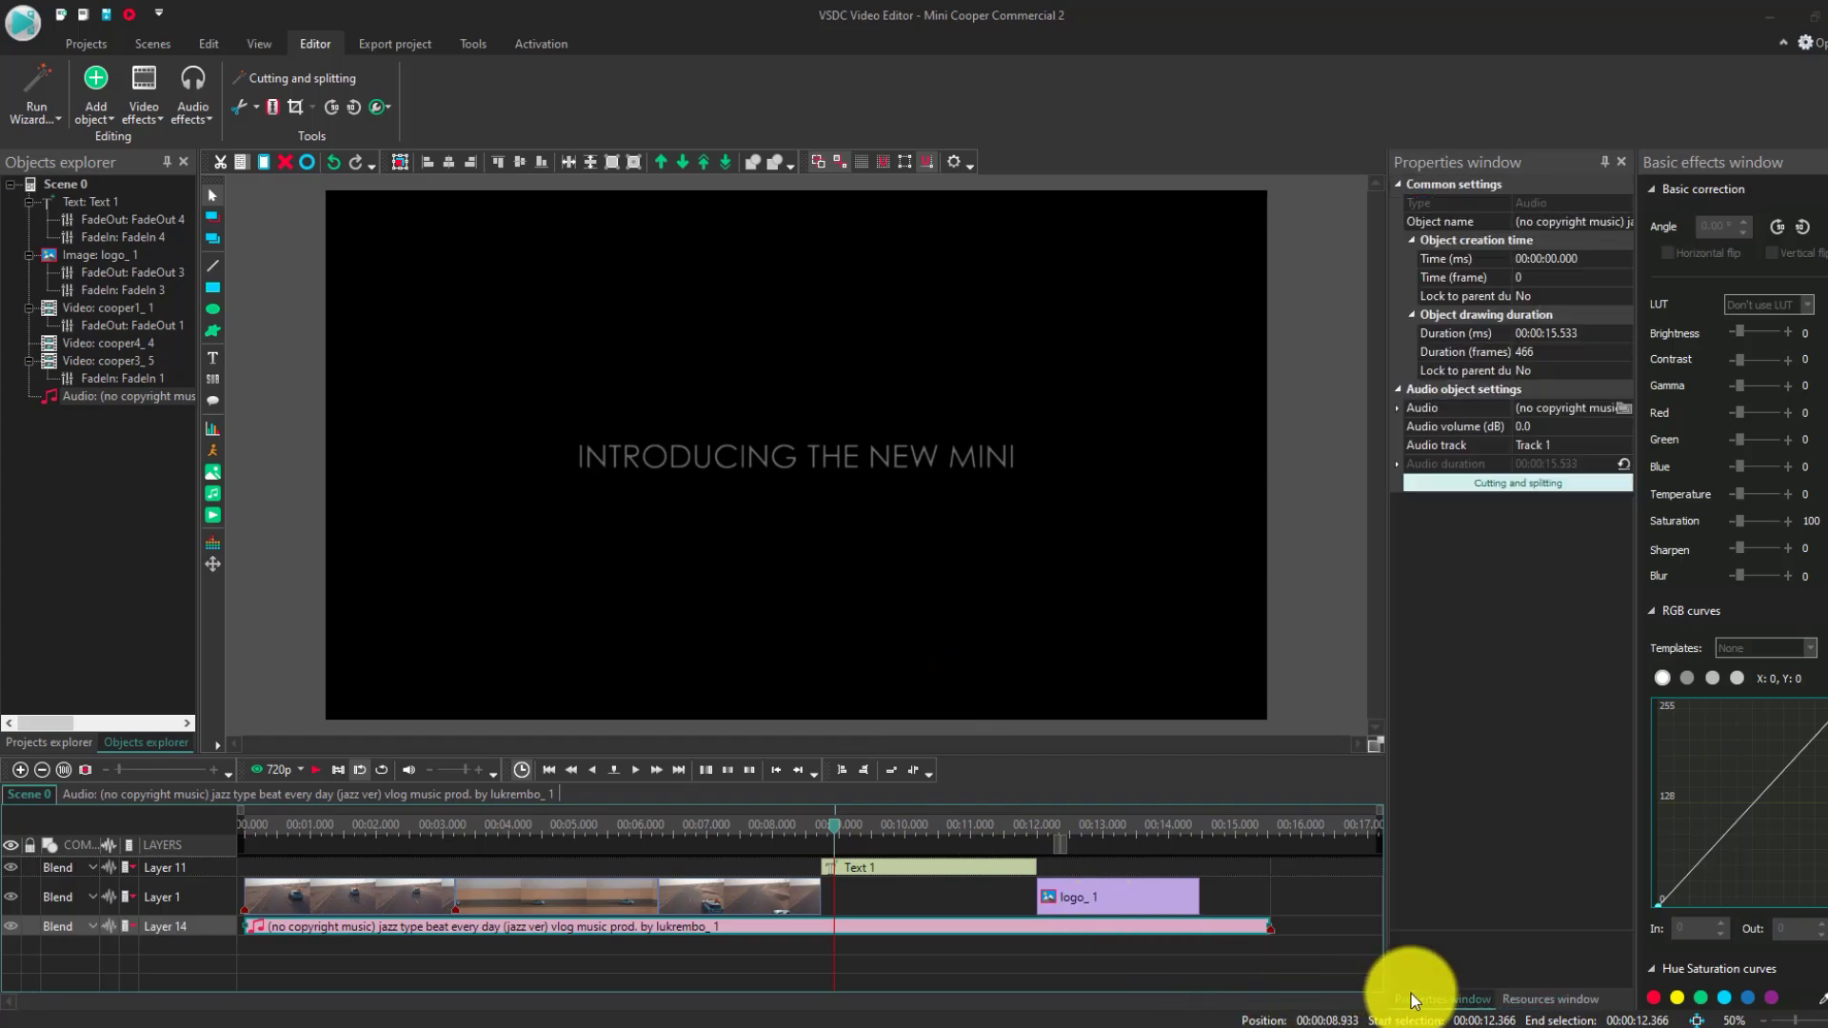
left_click(1525, 427)
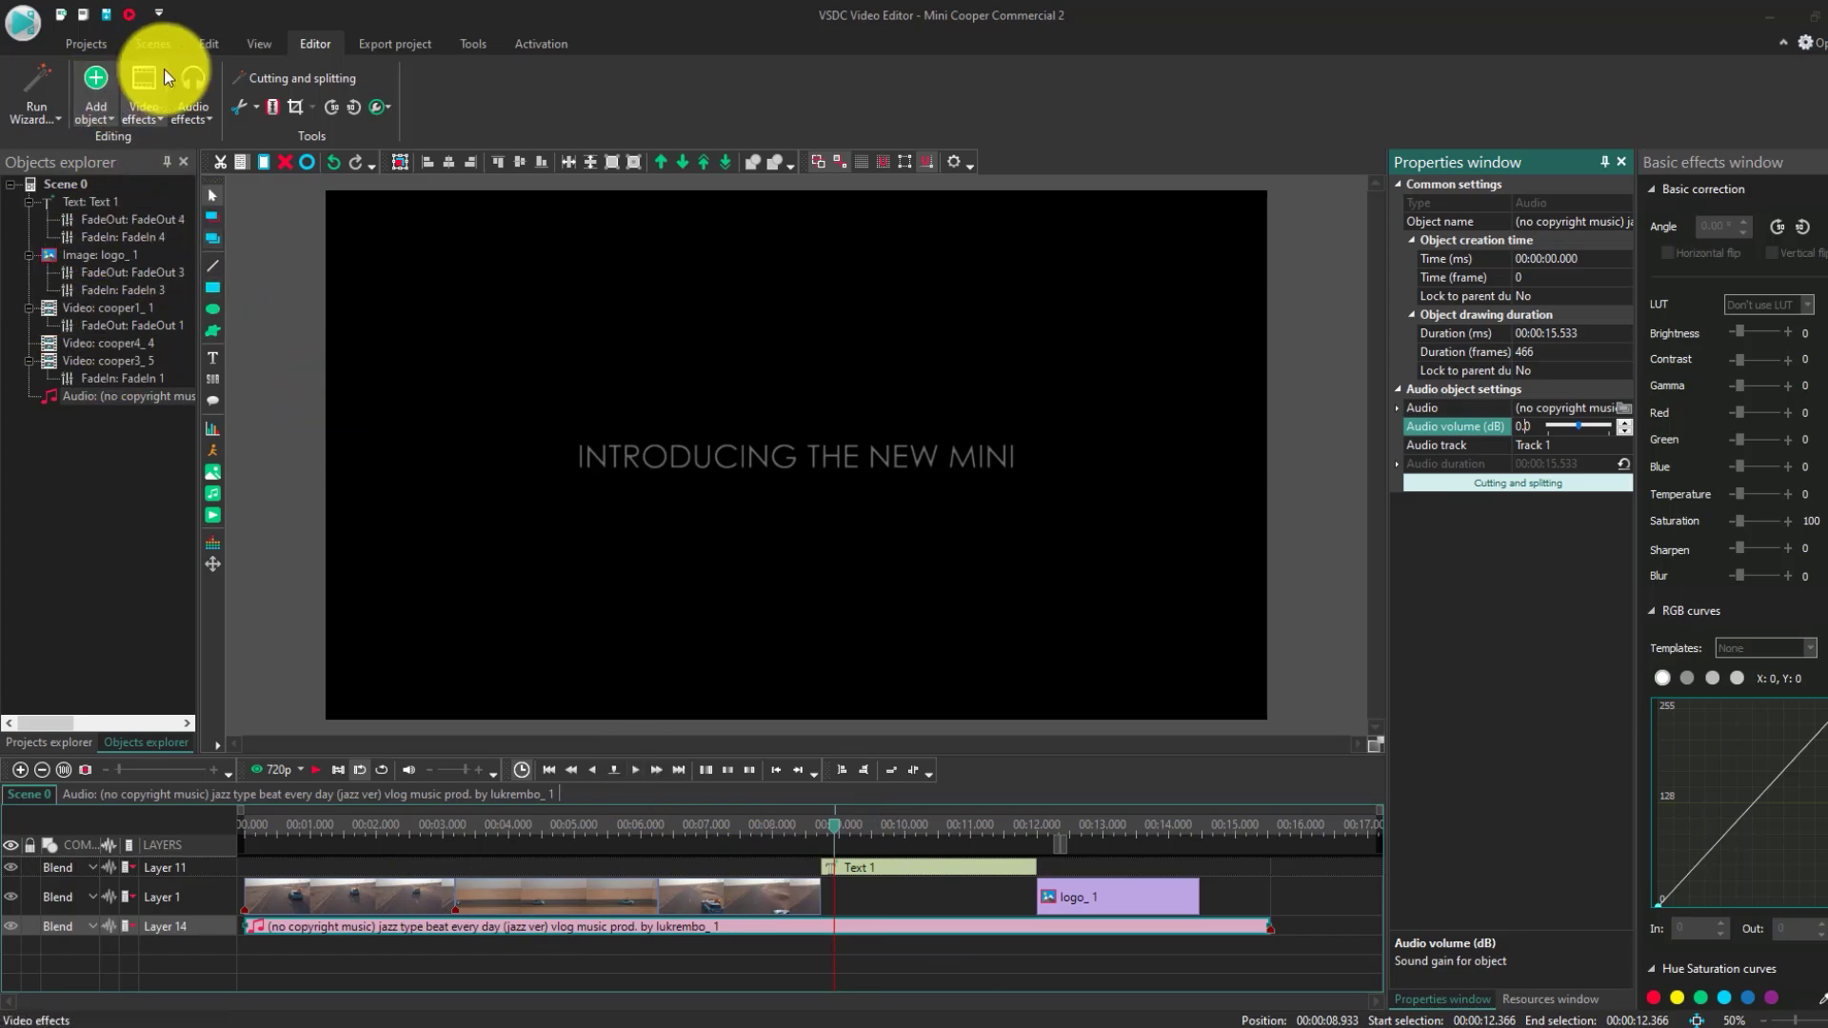
- Add a Fade In audio effect to the music clip, positioned from the scene's beginning on a new layer
left_click(205, 118)
mouse_move(212, 149)
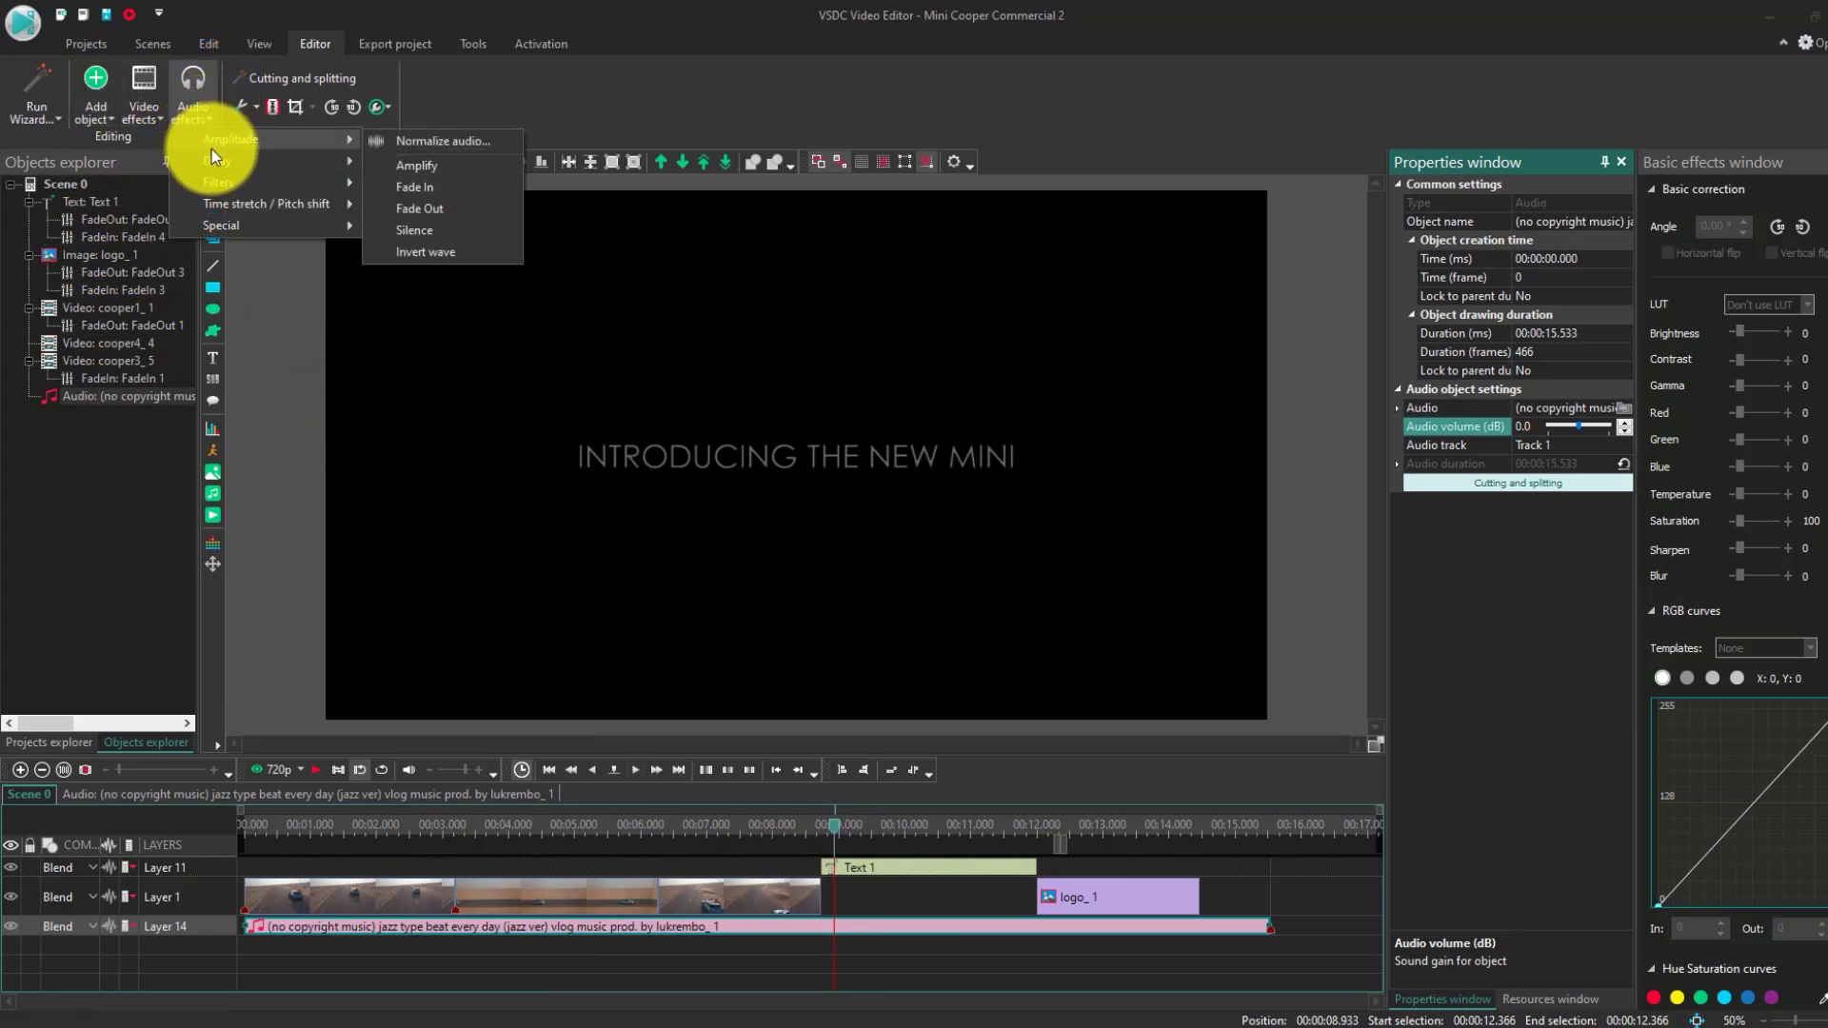
left_click(425, 187)
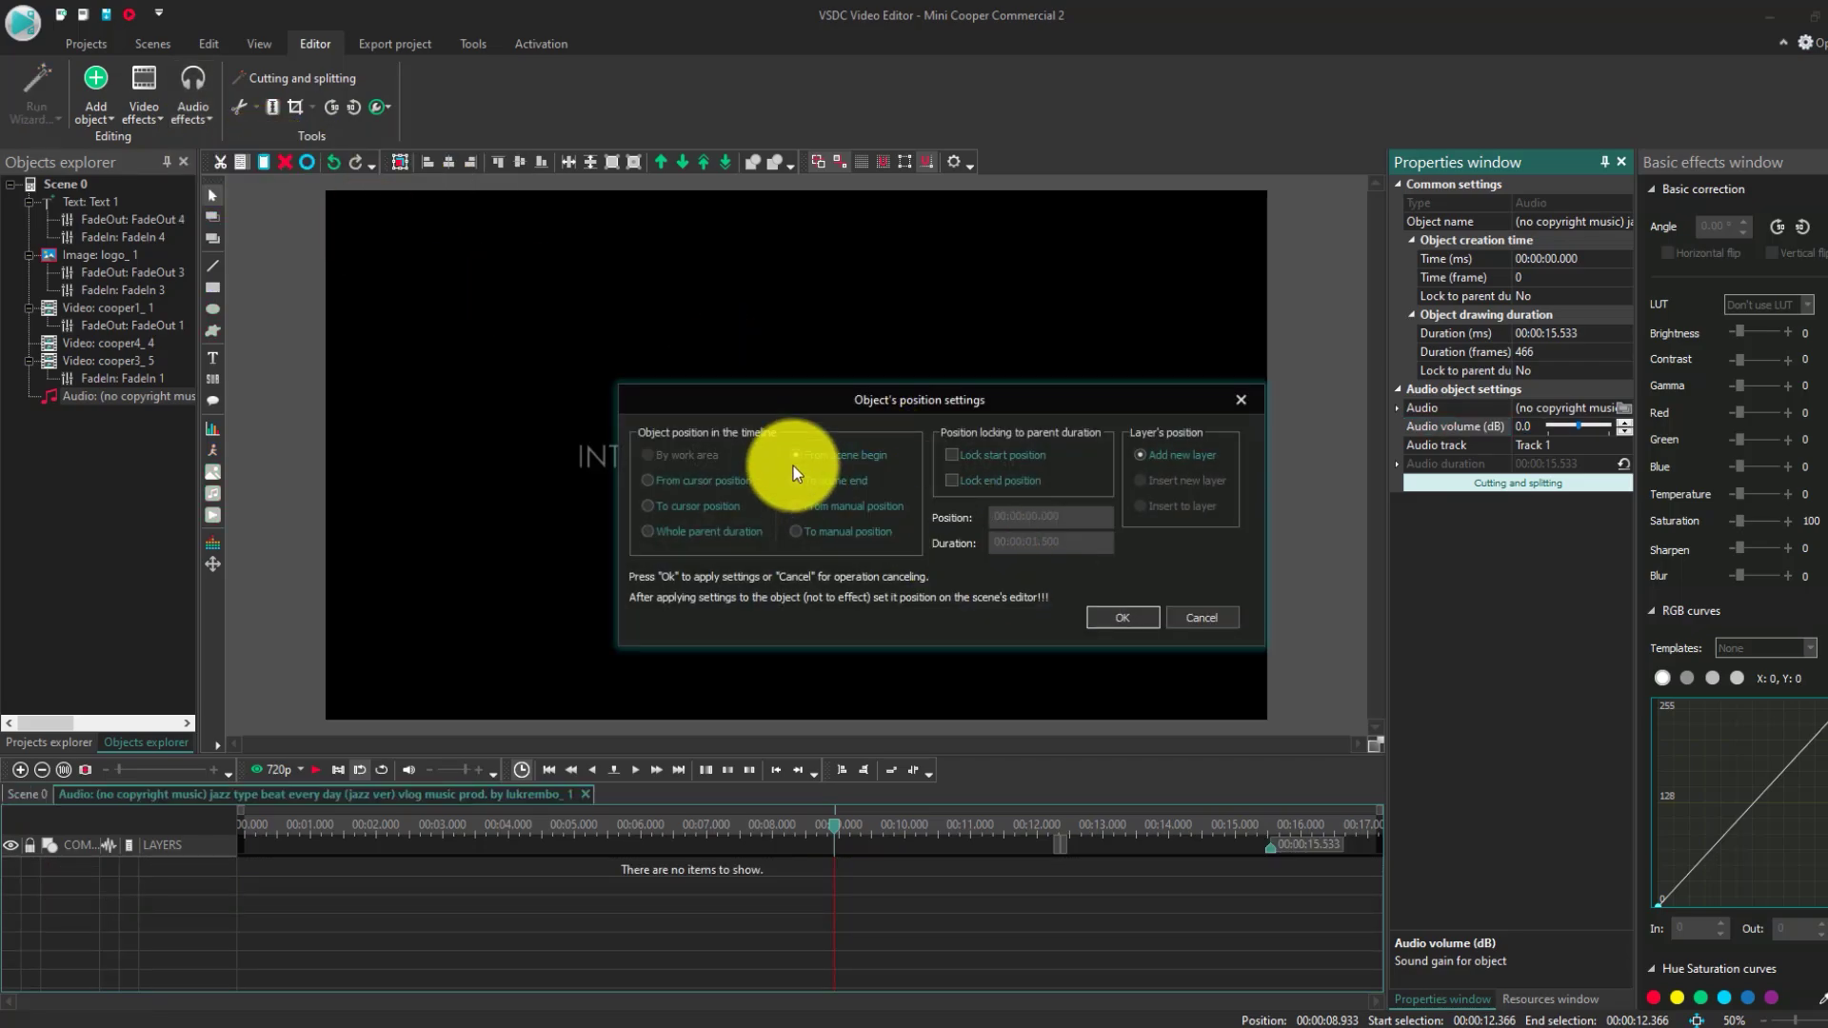
left_click(1110, 618)
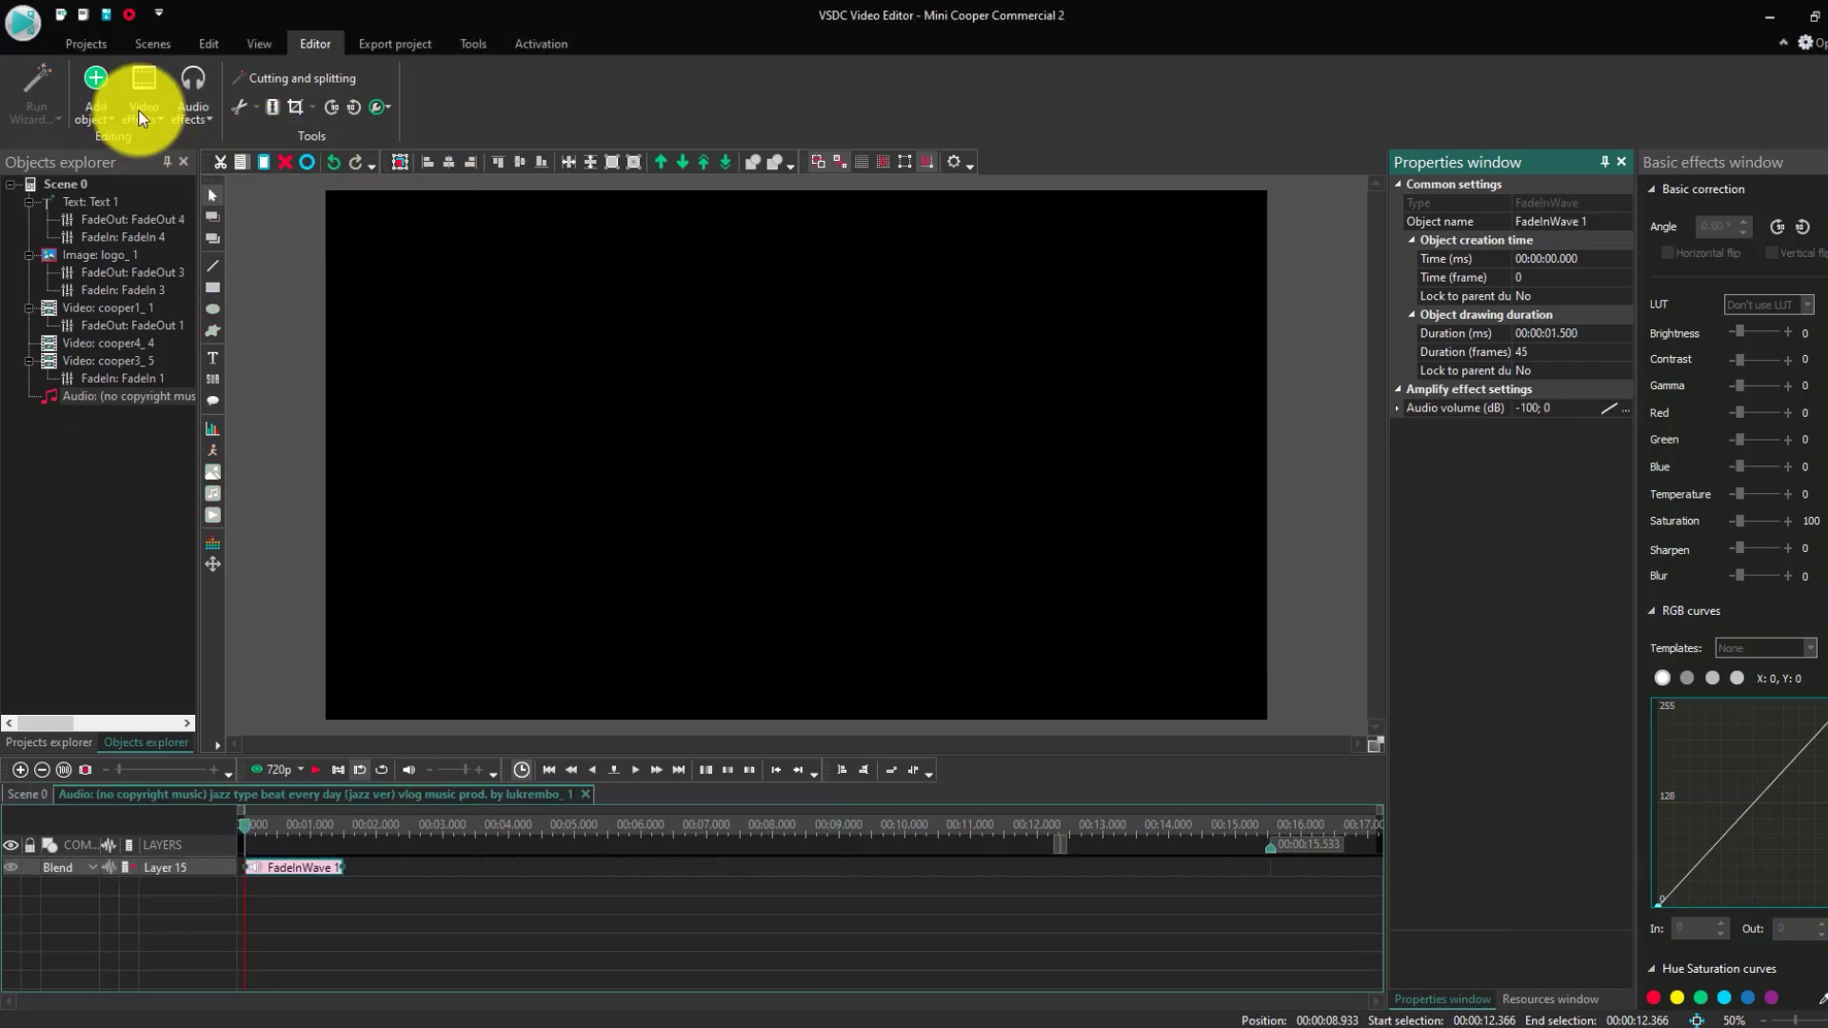
- Add a Fade Out audio effect at the end of the music clip on a new layer and return to Scene 0
left_click(200, 116)
mouse_move(285, 139)
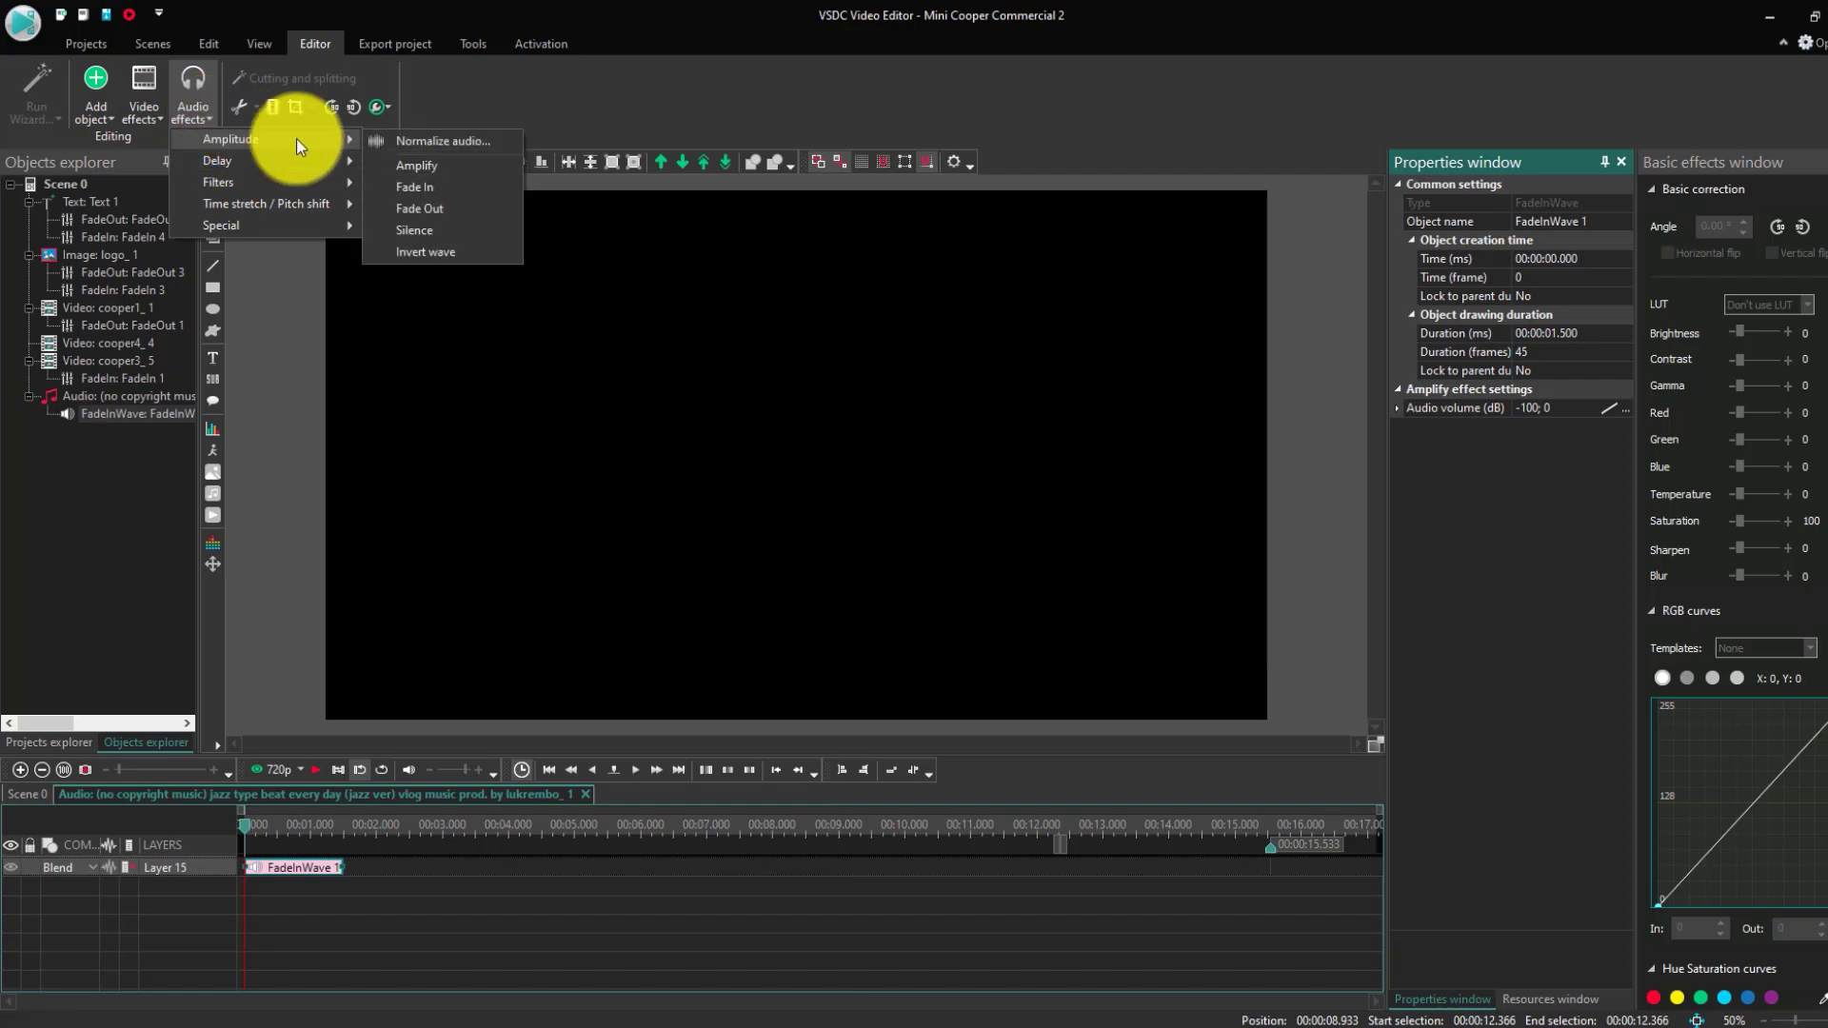
left_click(437, 206)
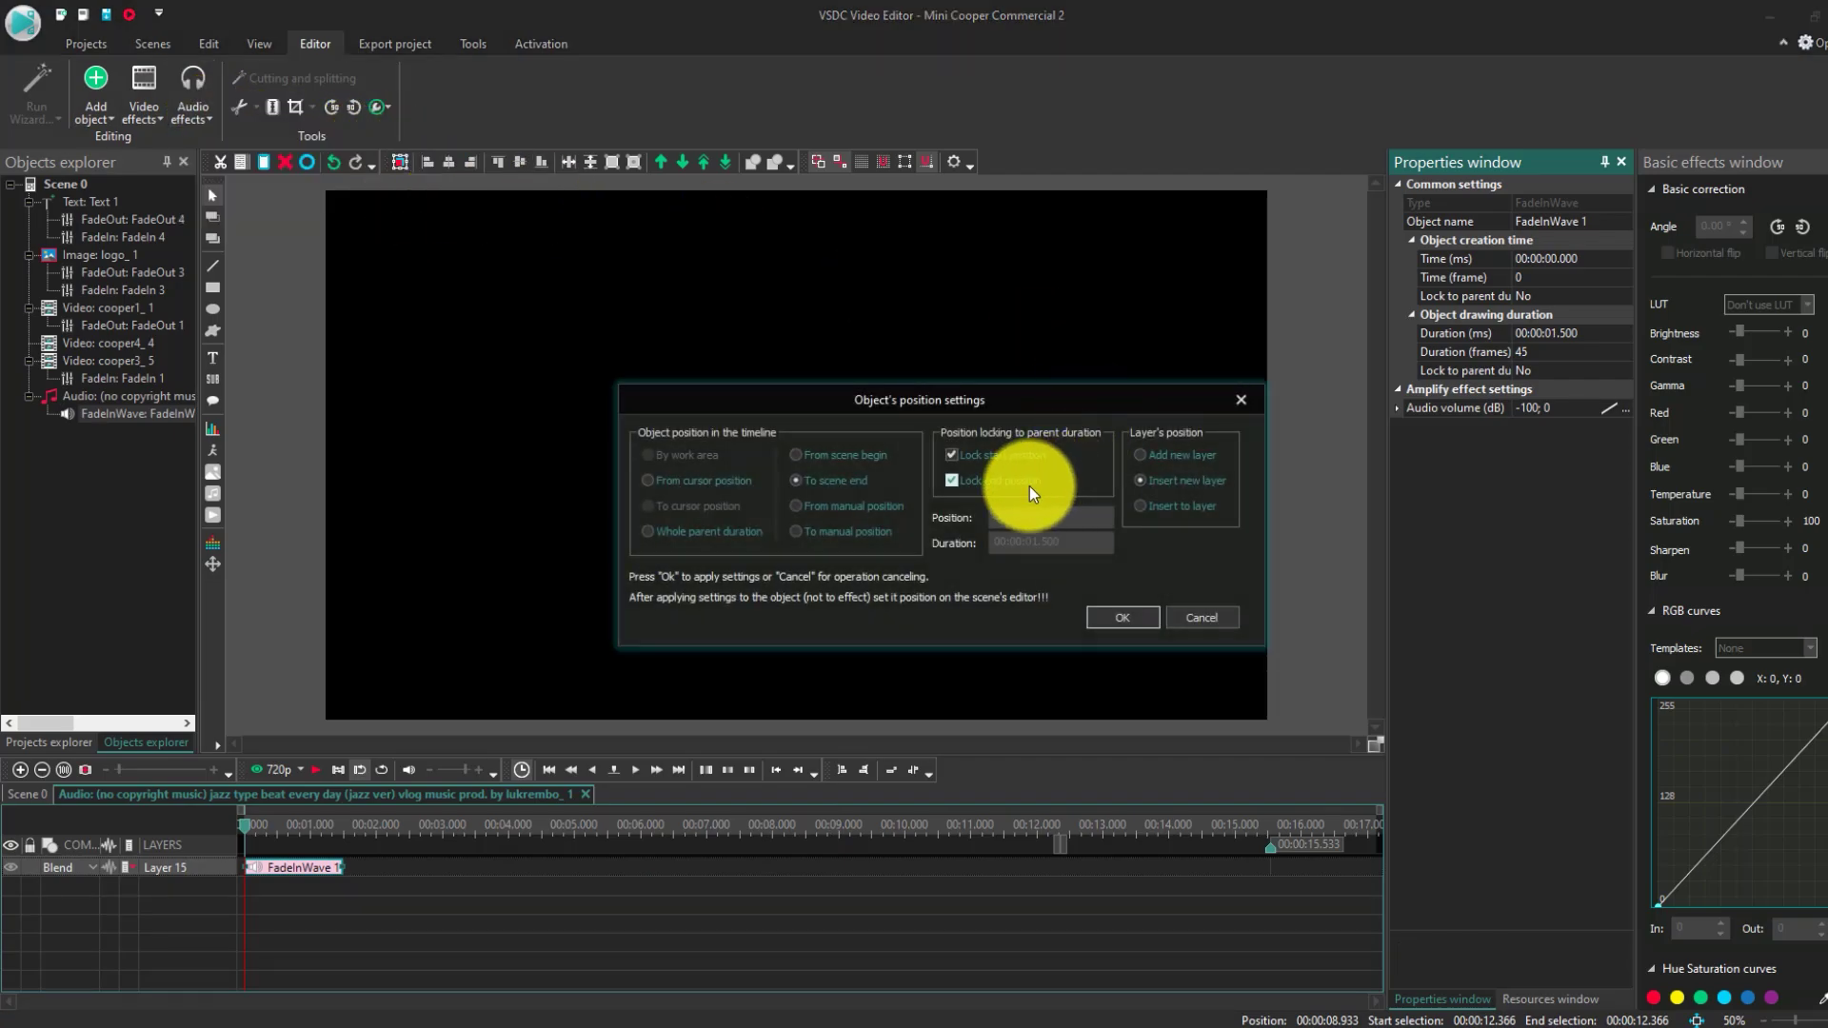
left_click(1116, 615)
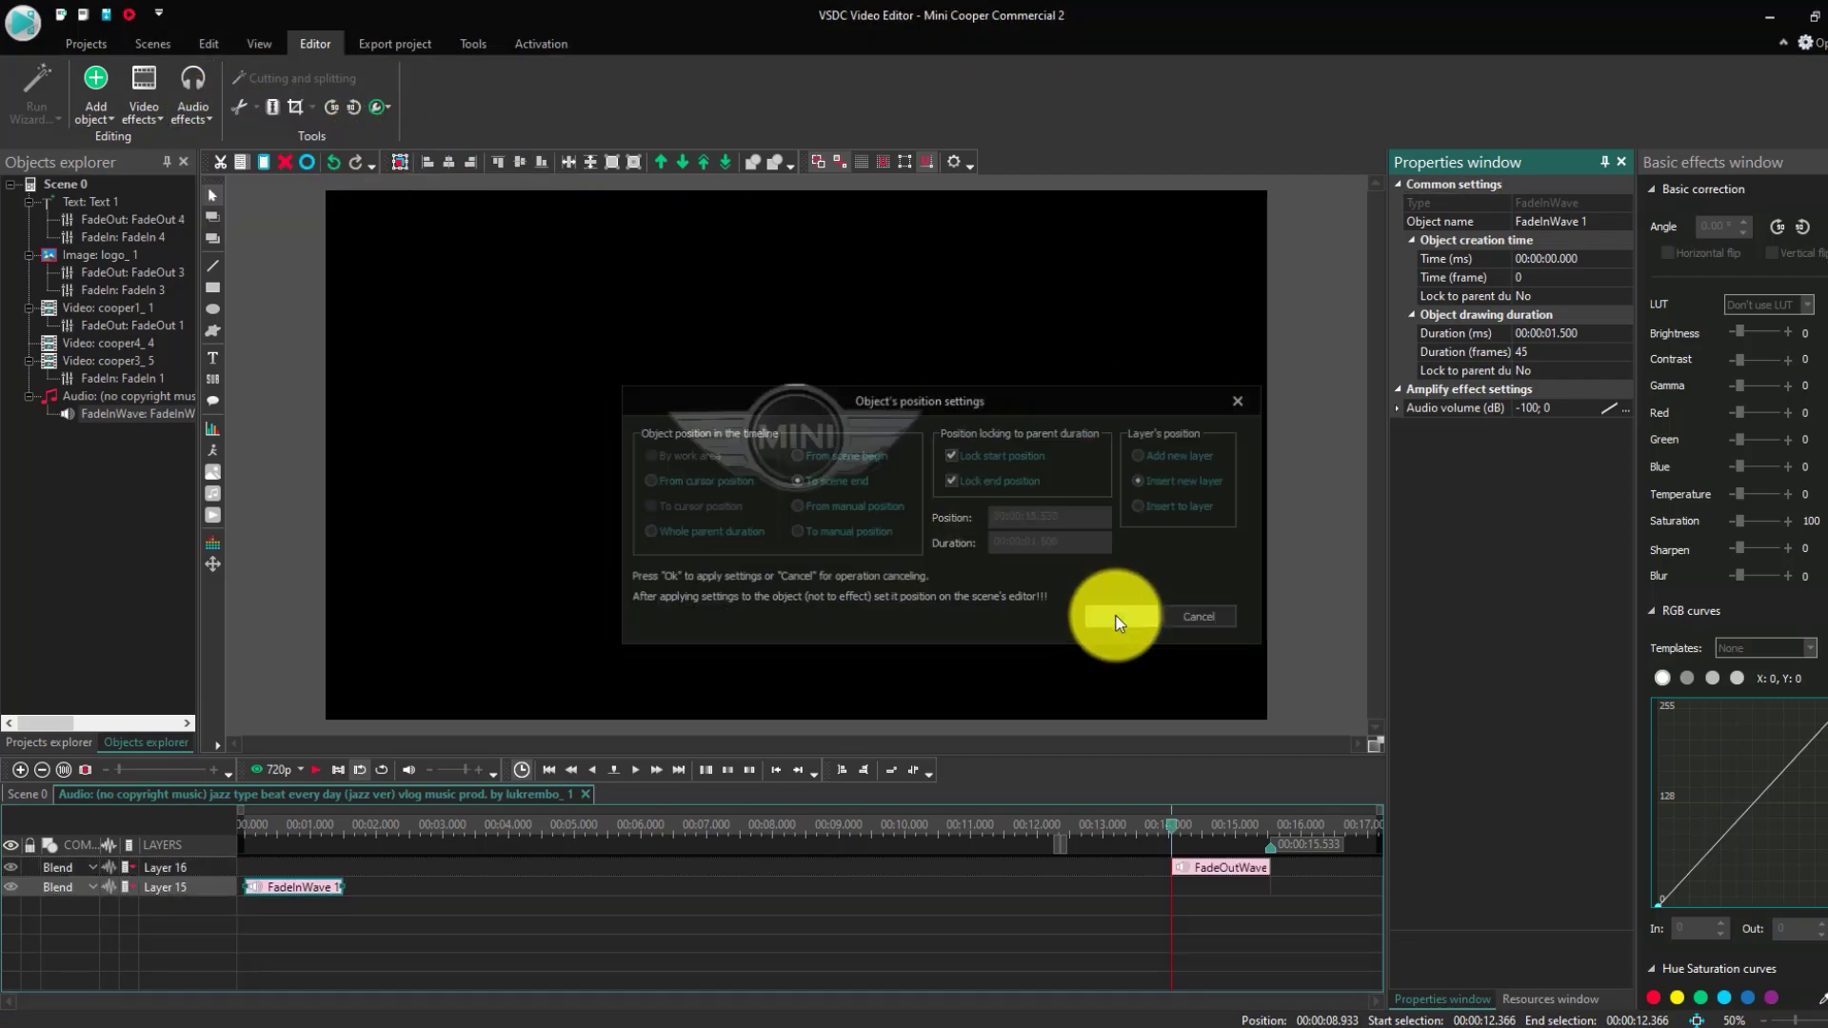
left_click(31, 793)
left_click(198, 110)
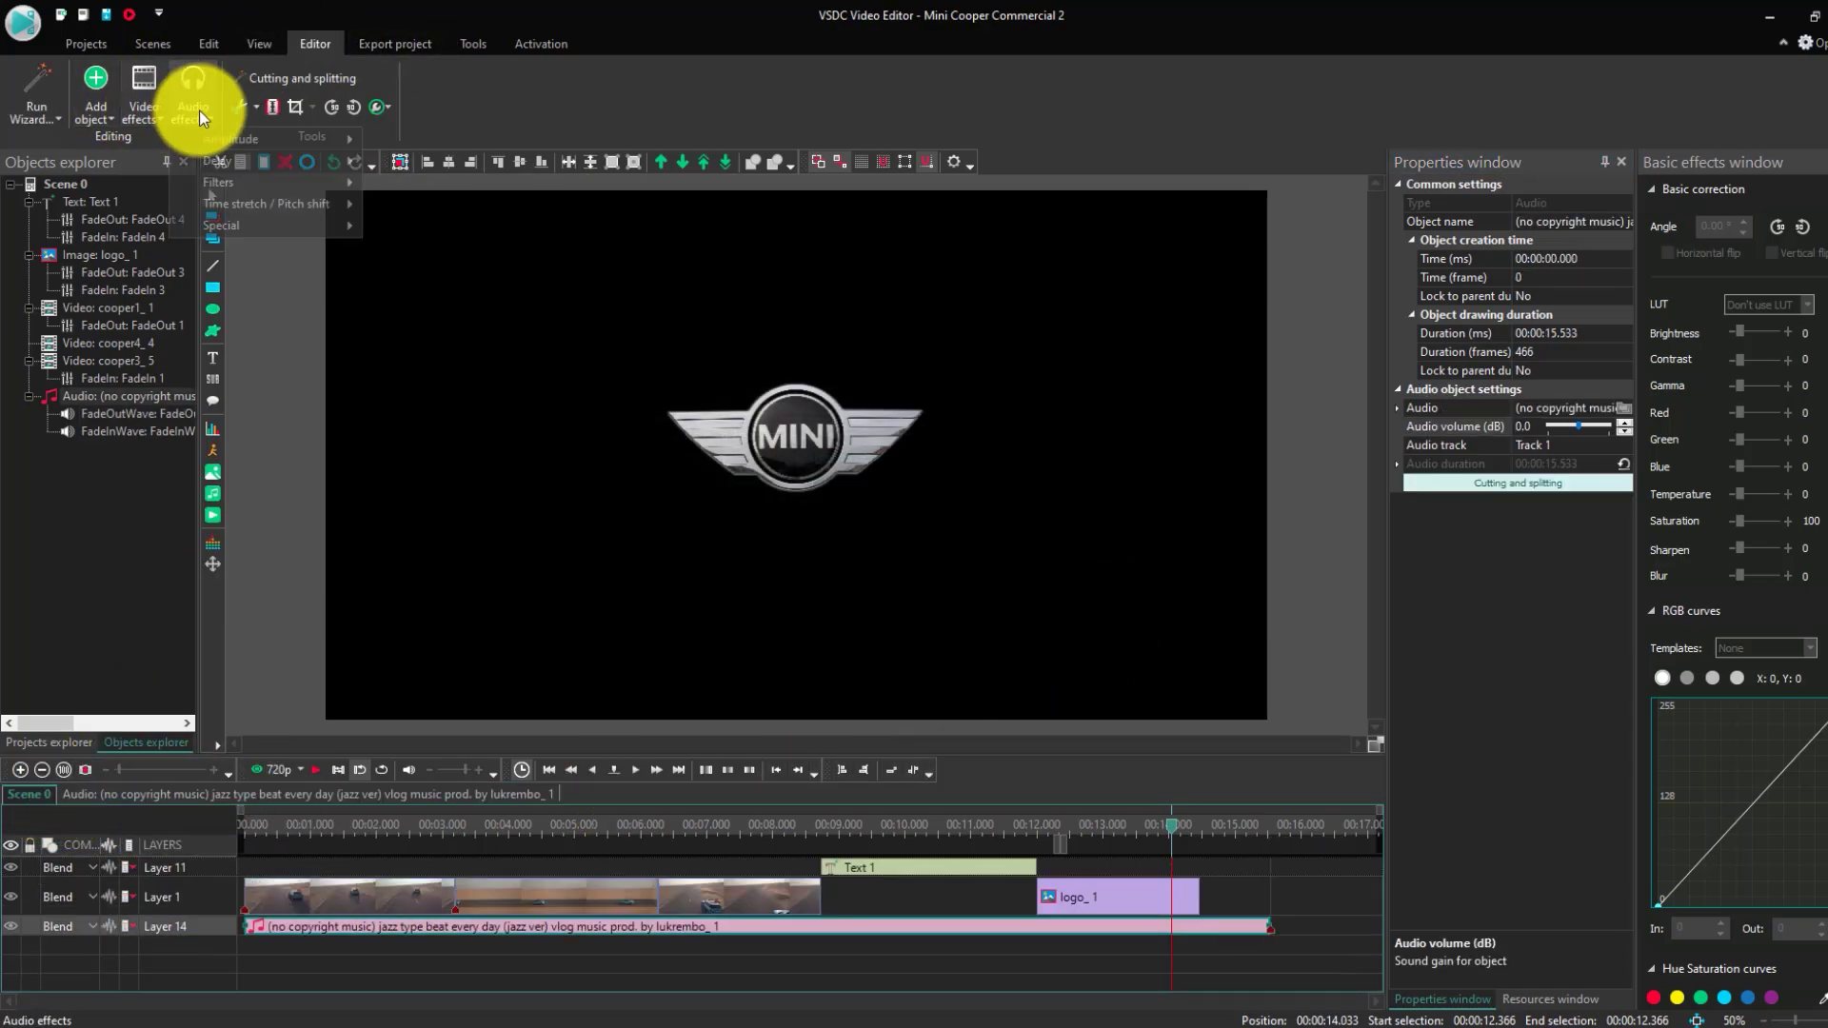
mouse_move(255, 181)
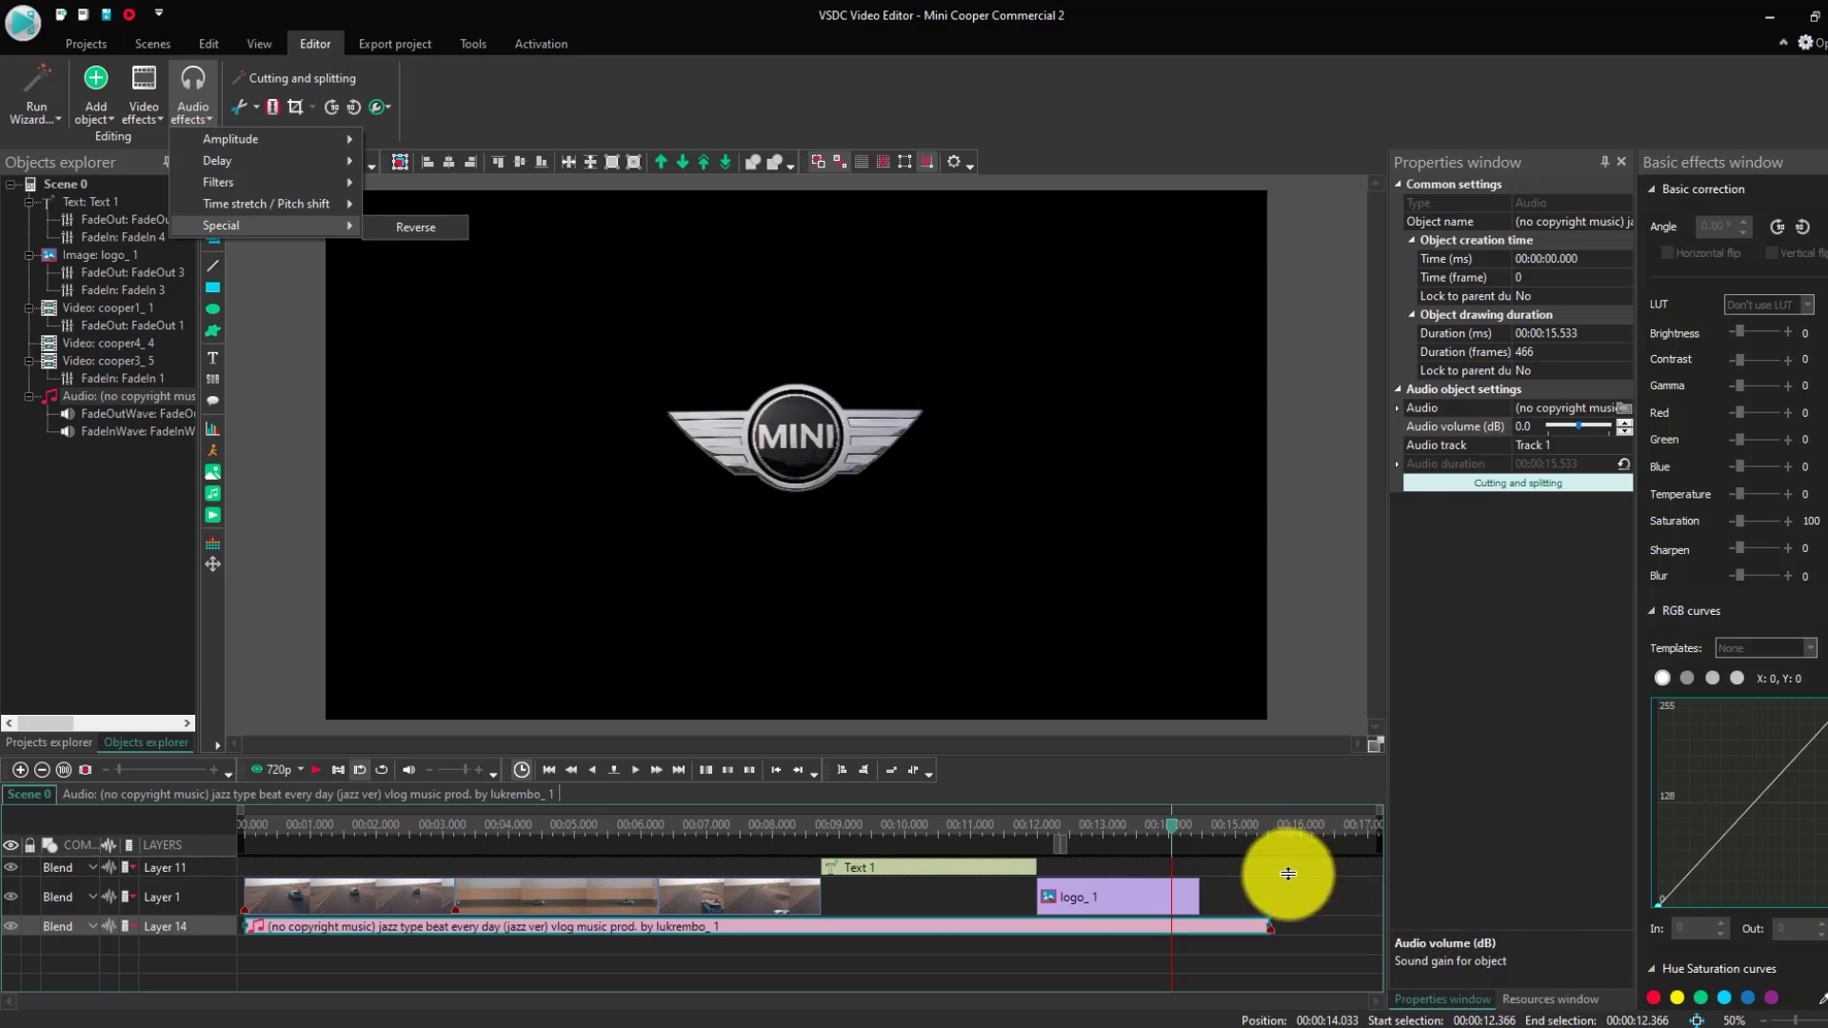
left_click(913, 844)
- Preview the commercial from the beginning of Scene 0 in the separate player window and close the preview
left_click(270, 838)
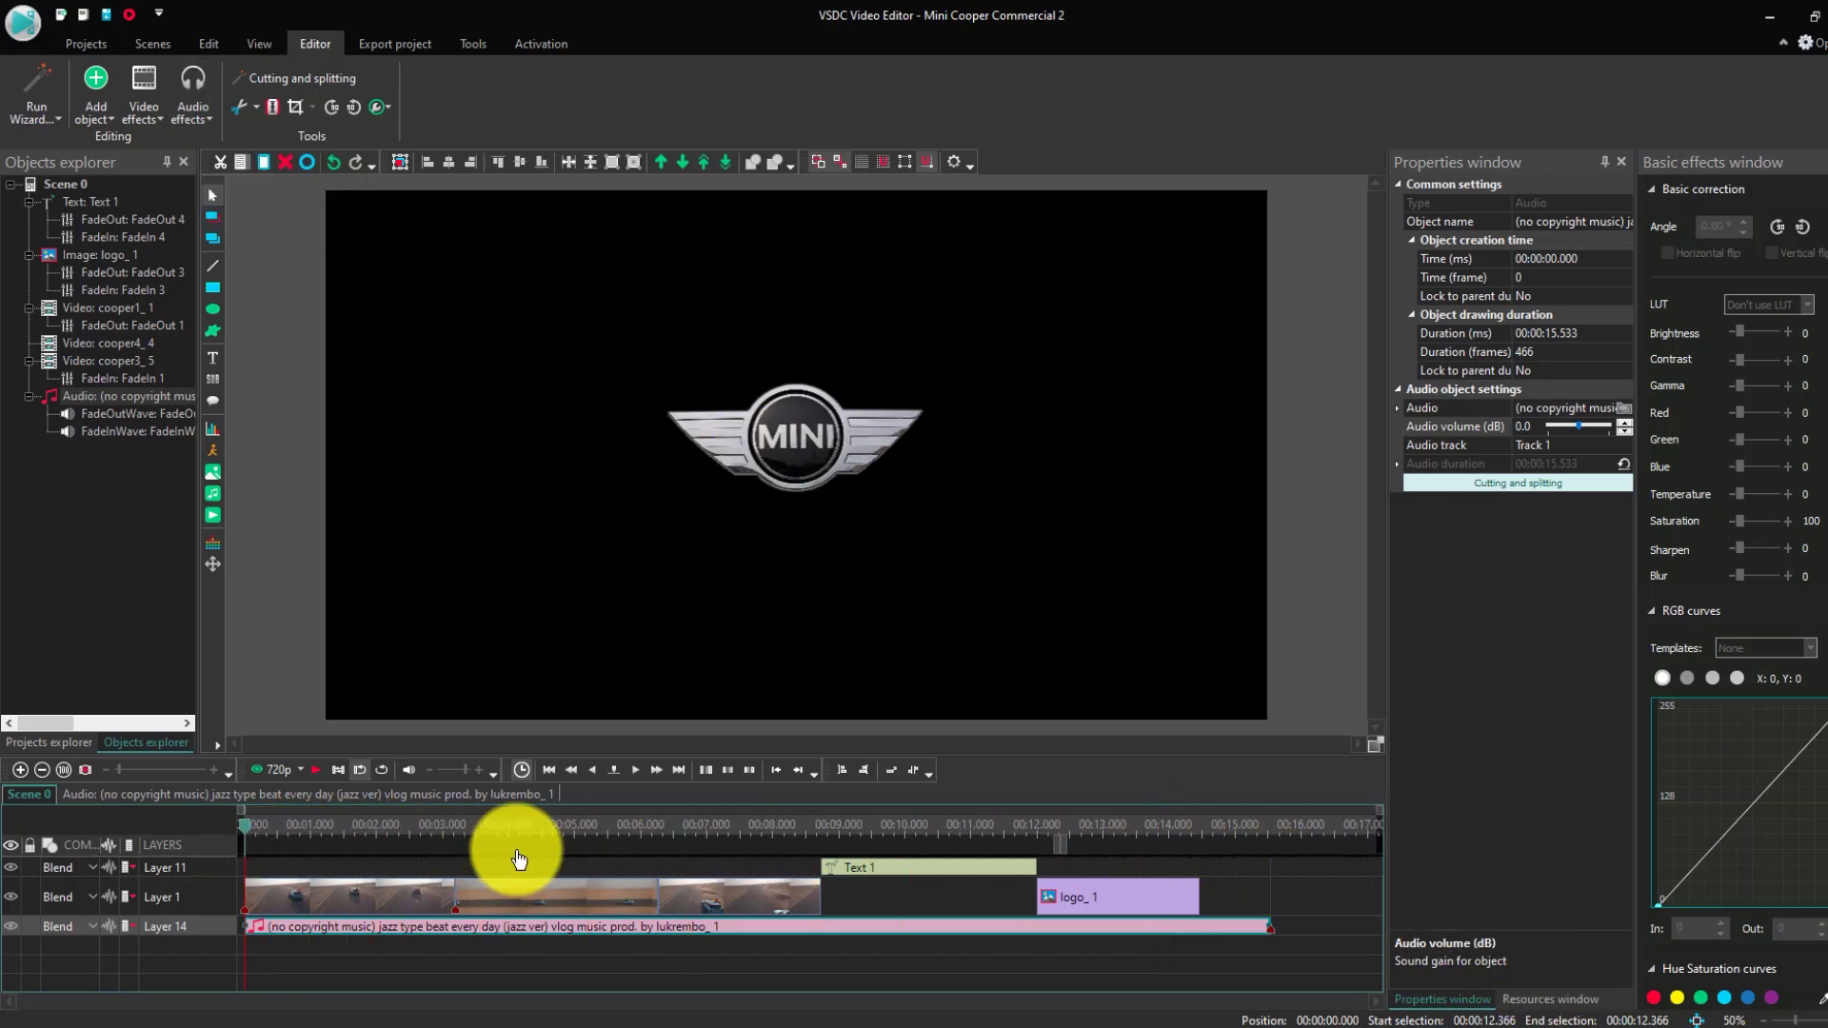
left_click(312, 819)
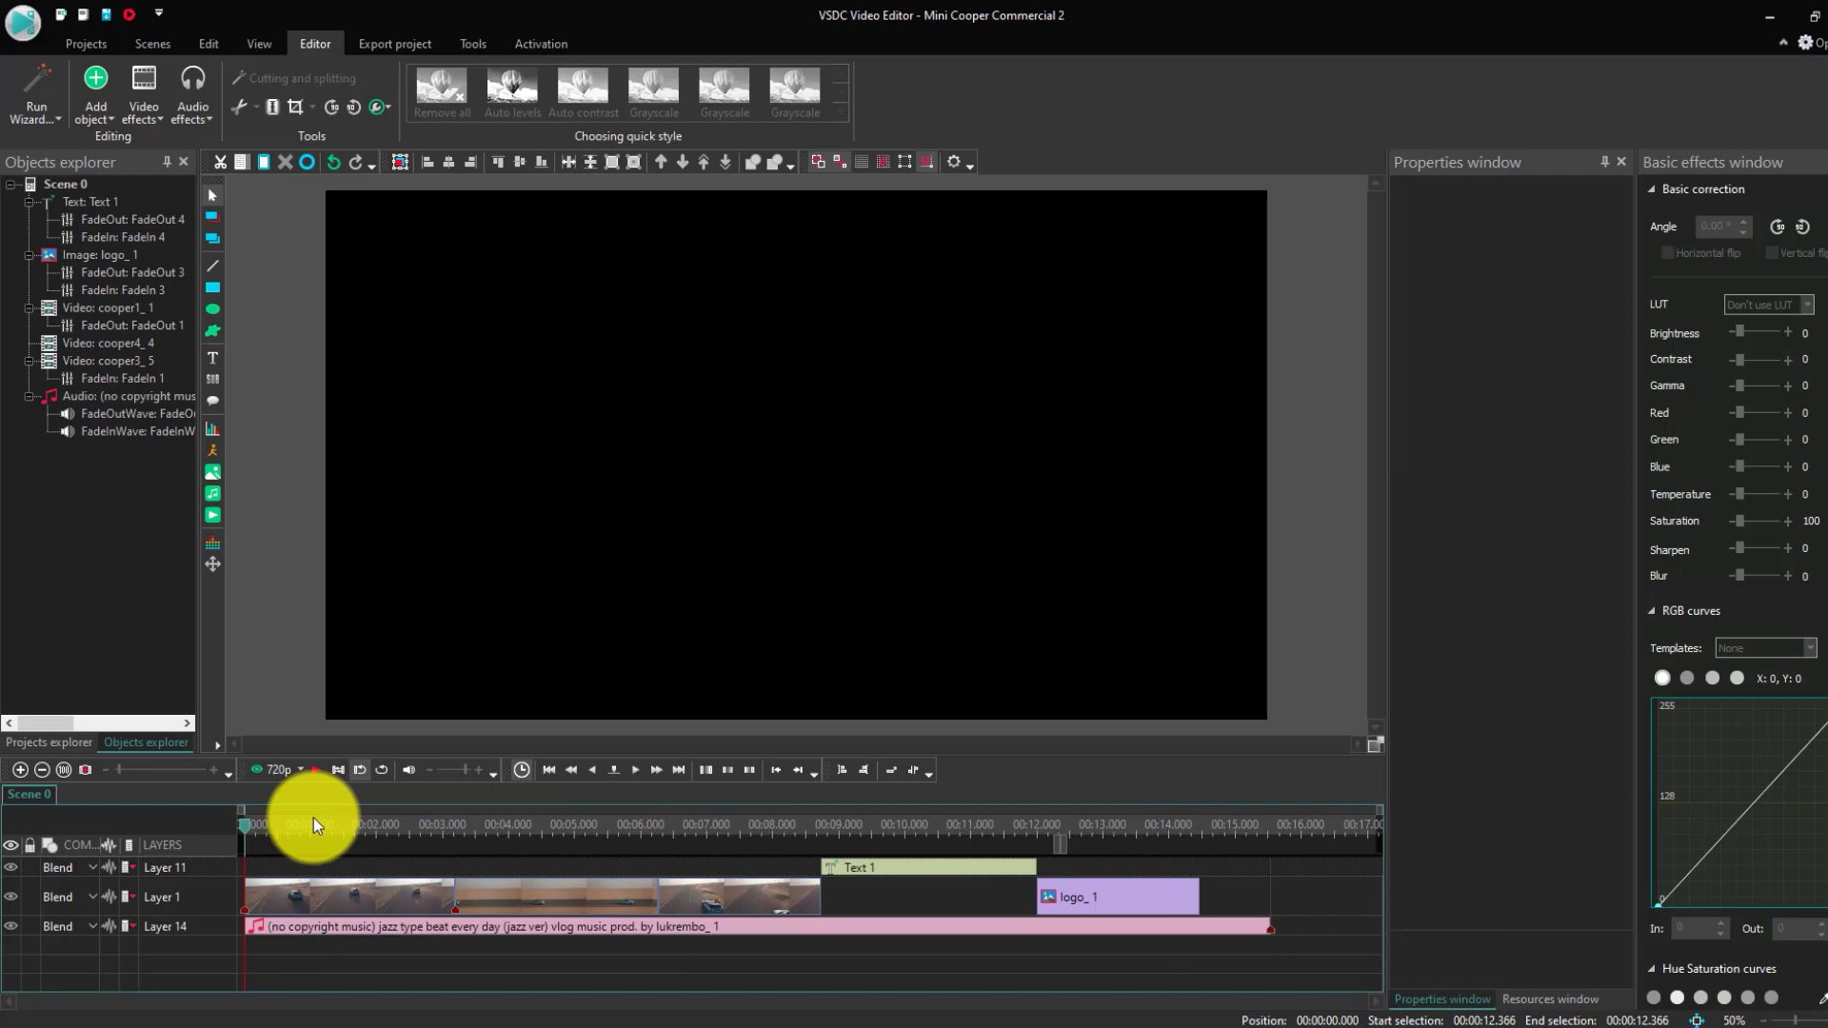
left_click(259, 768)
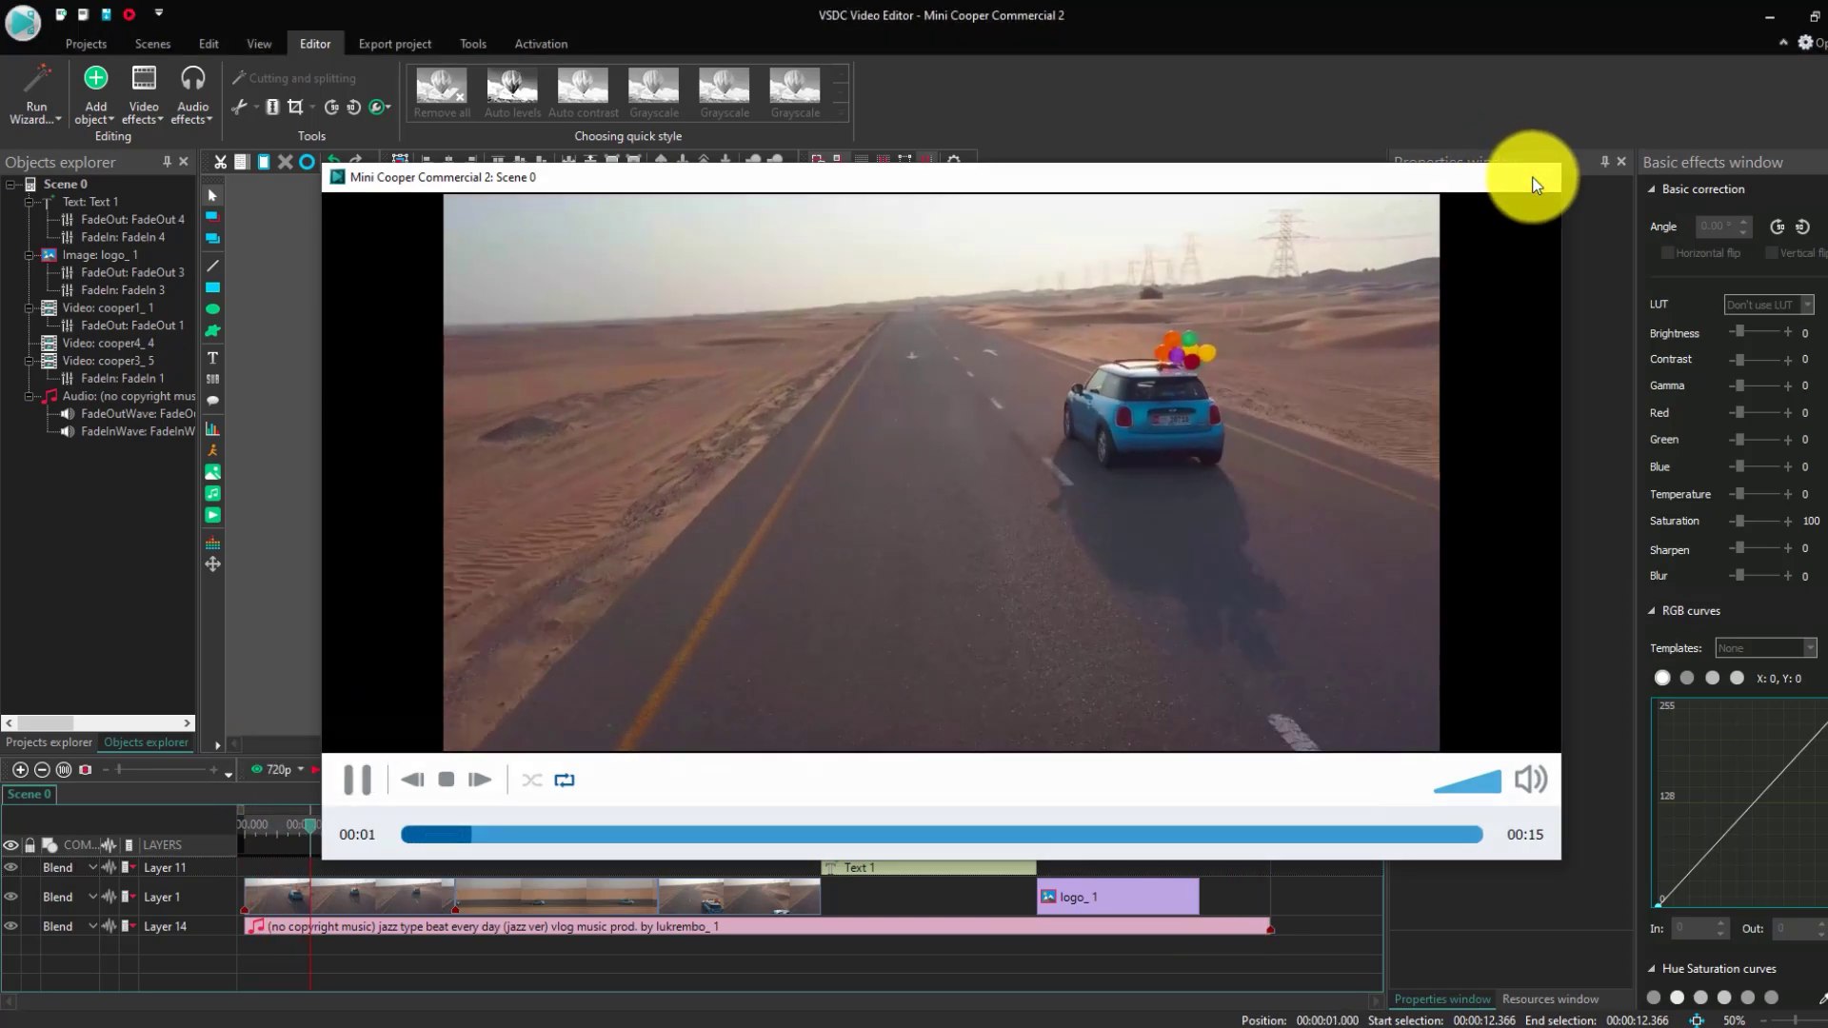
left_click(1530, 179)
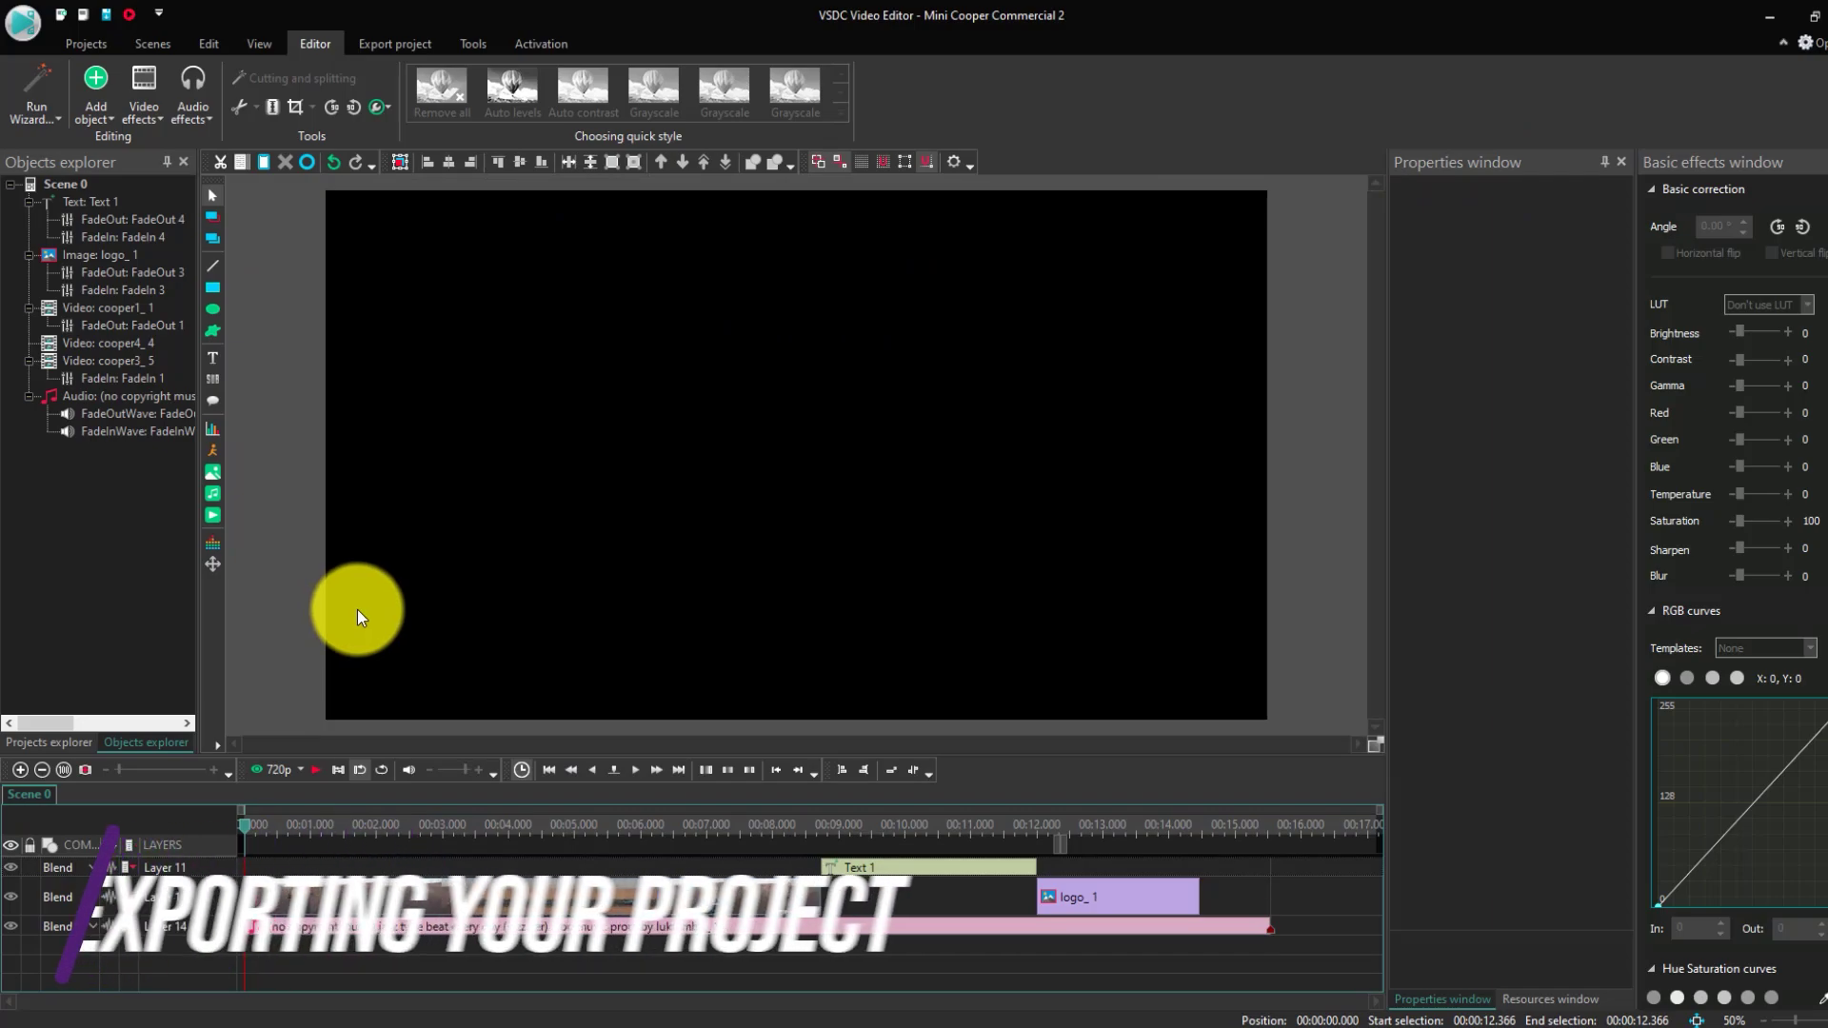
- Set the AVI export for PC to save as Mini Cooper Commercial 2 in the Editor Tutorial Files folder
left_click(400, 47)
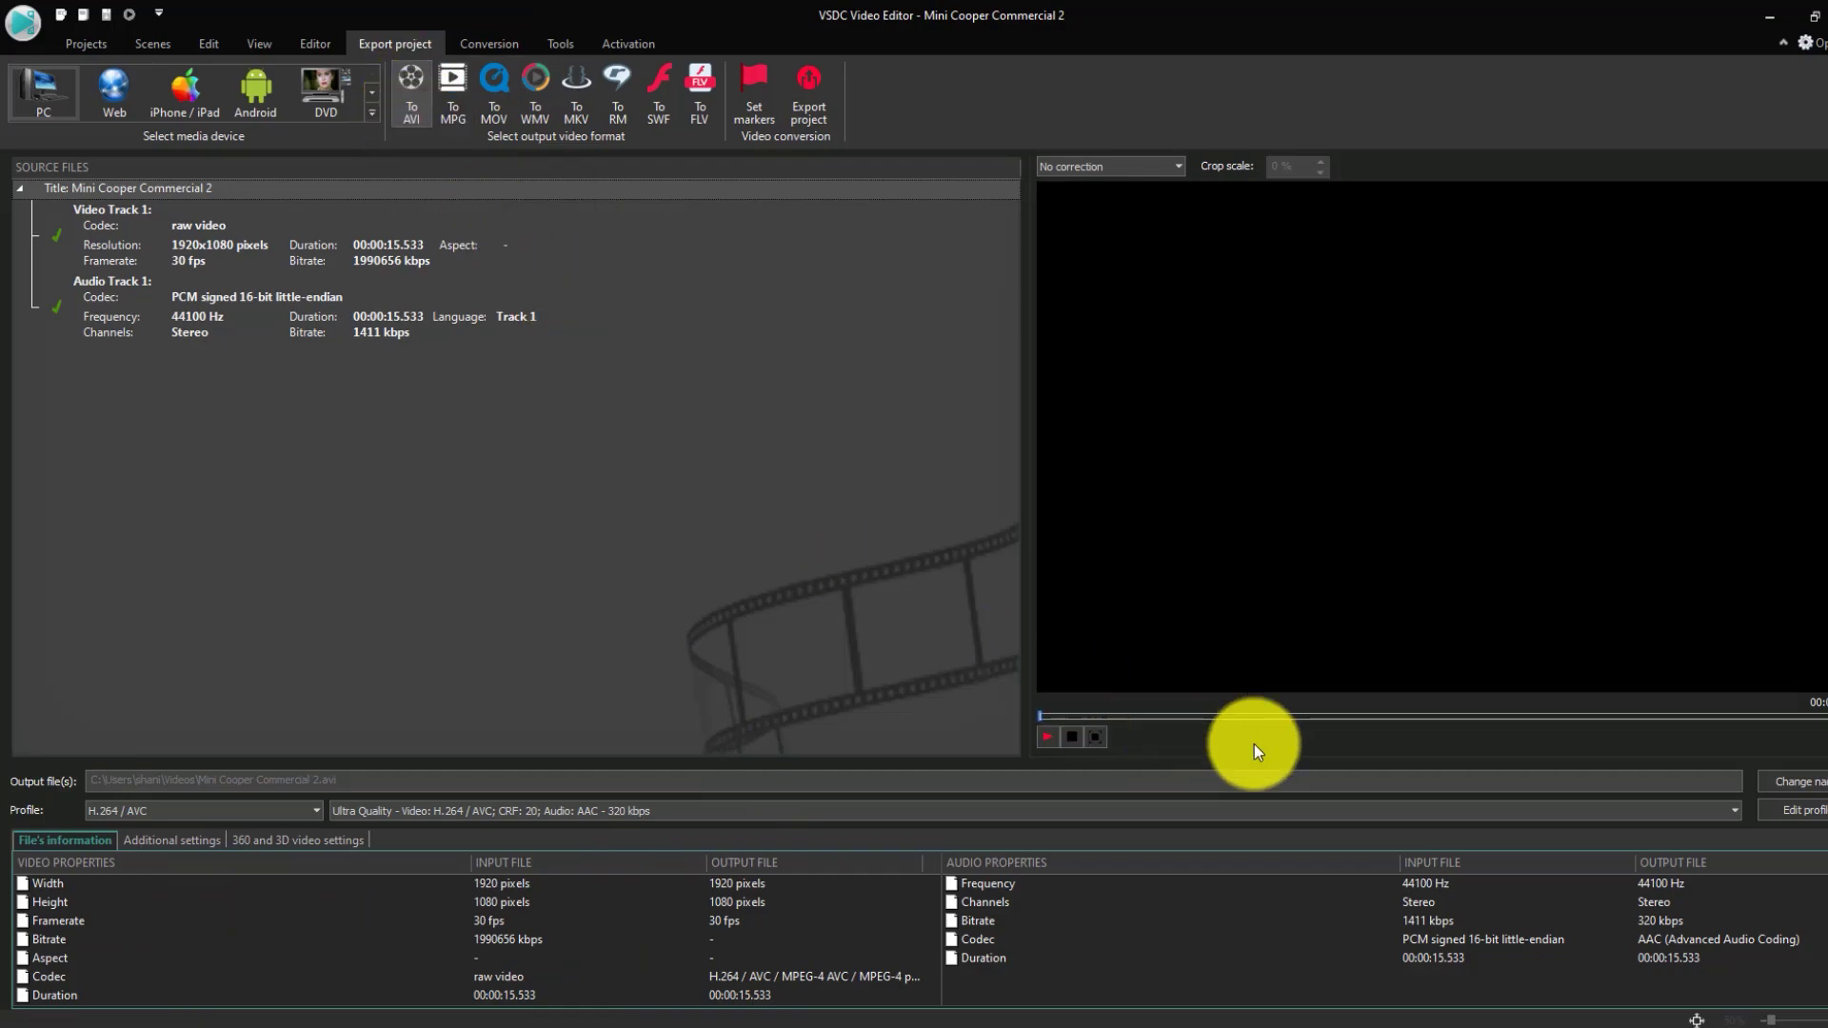
left_click(1769, 780)
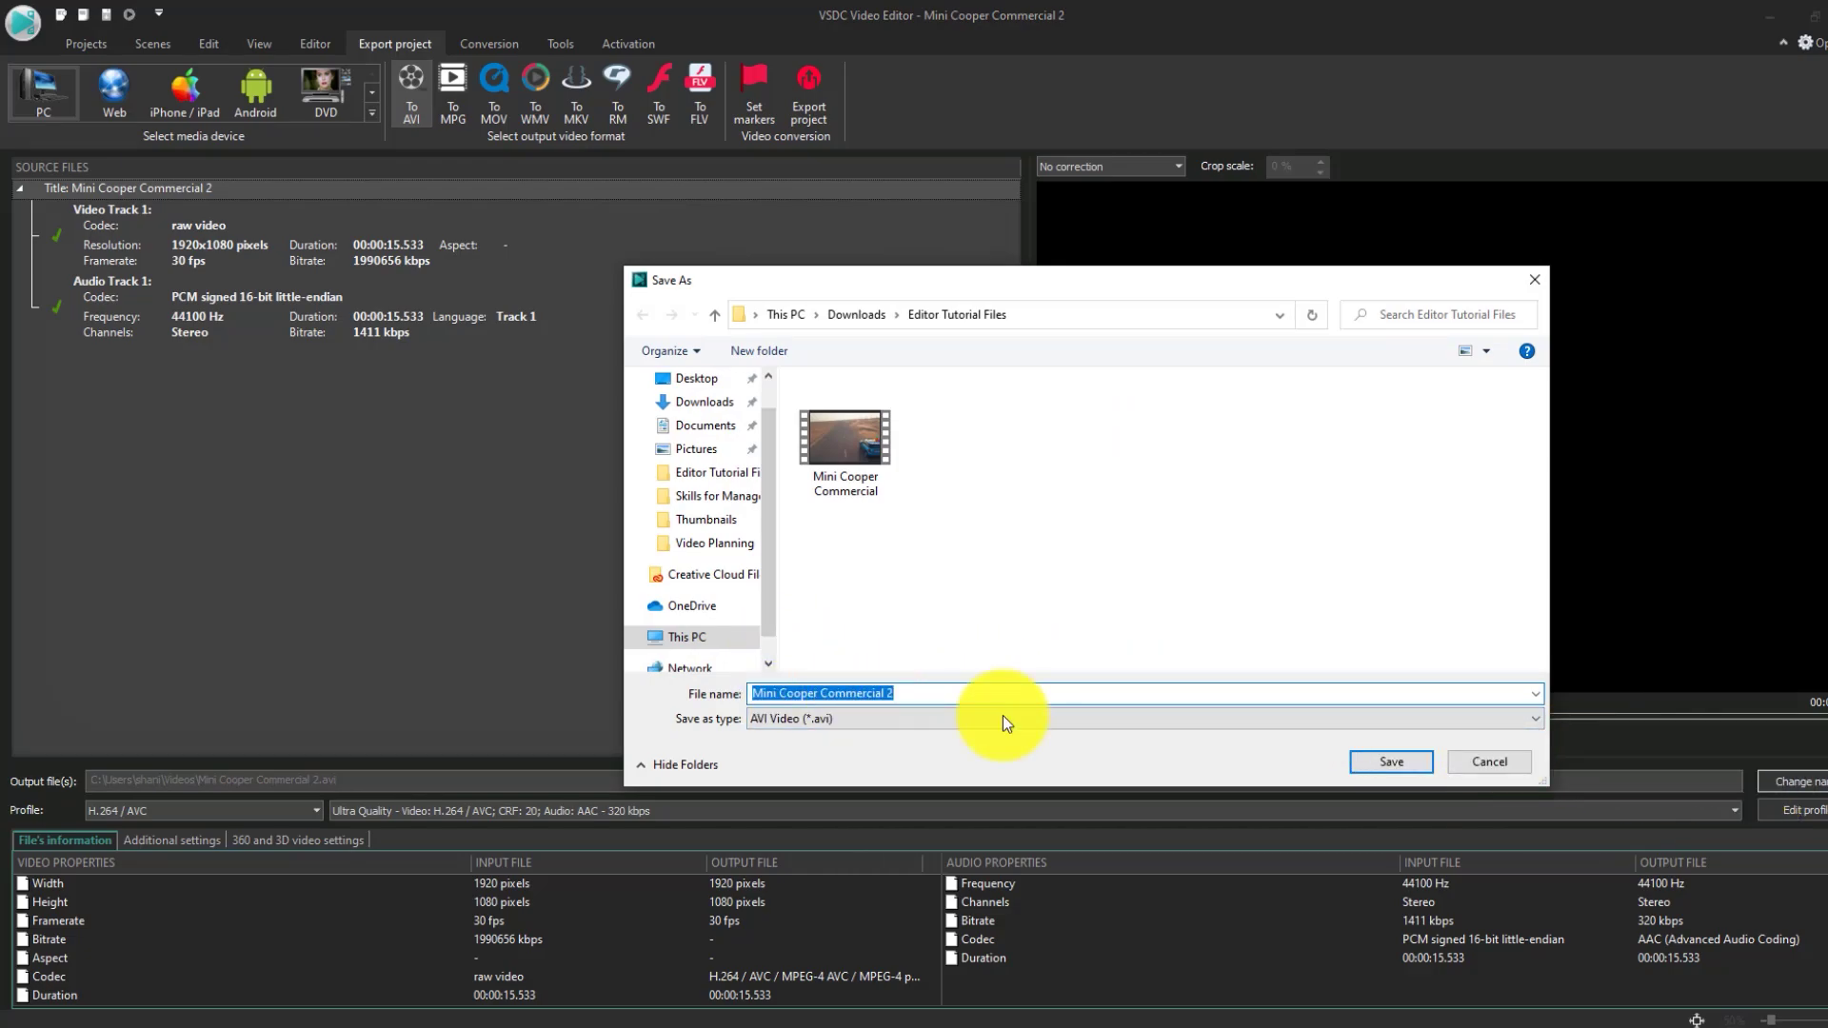
left_click(1383, 763)
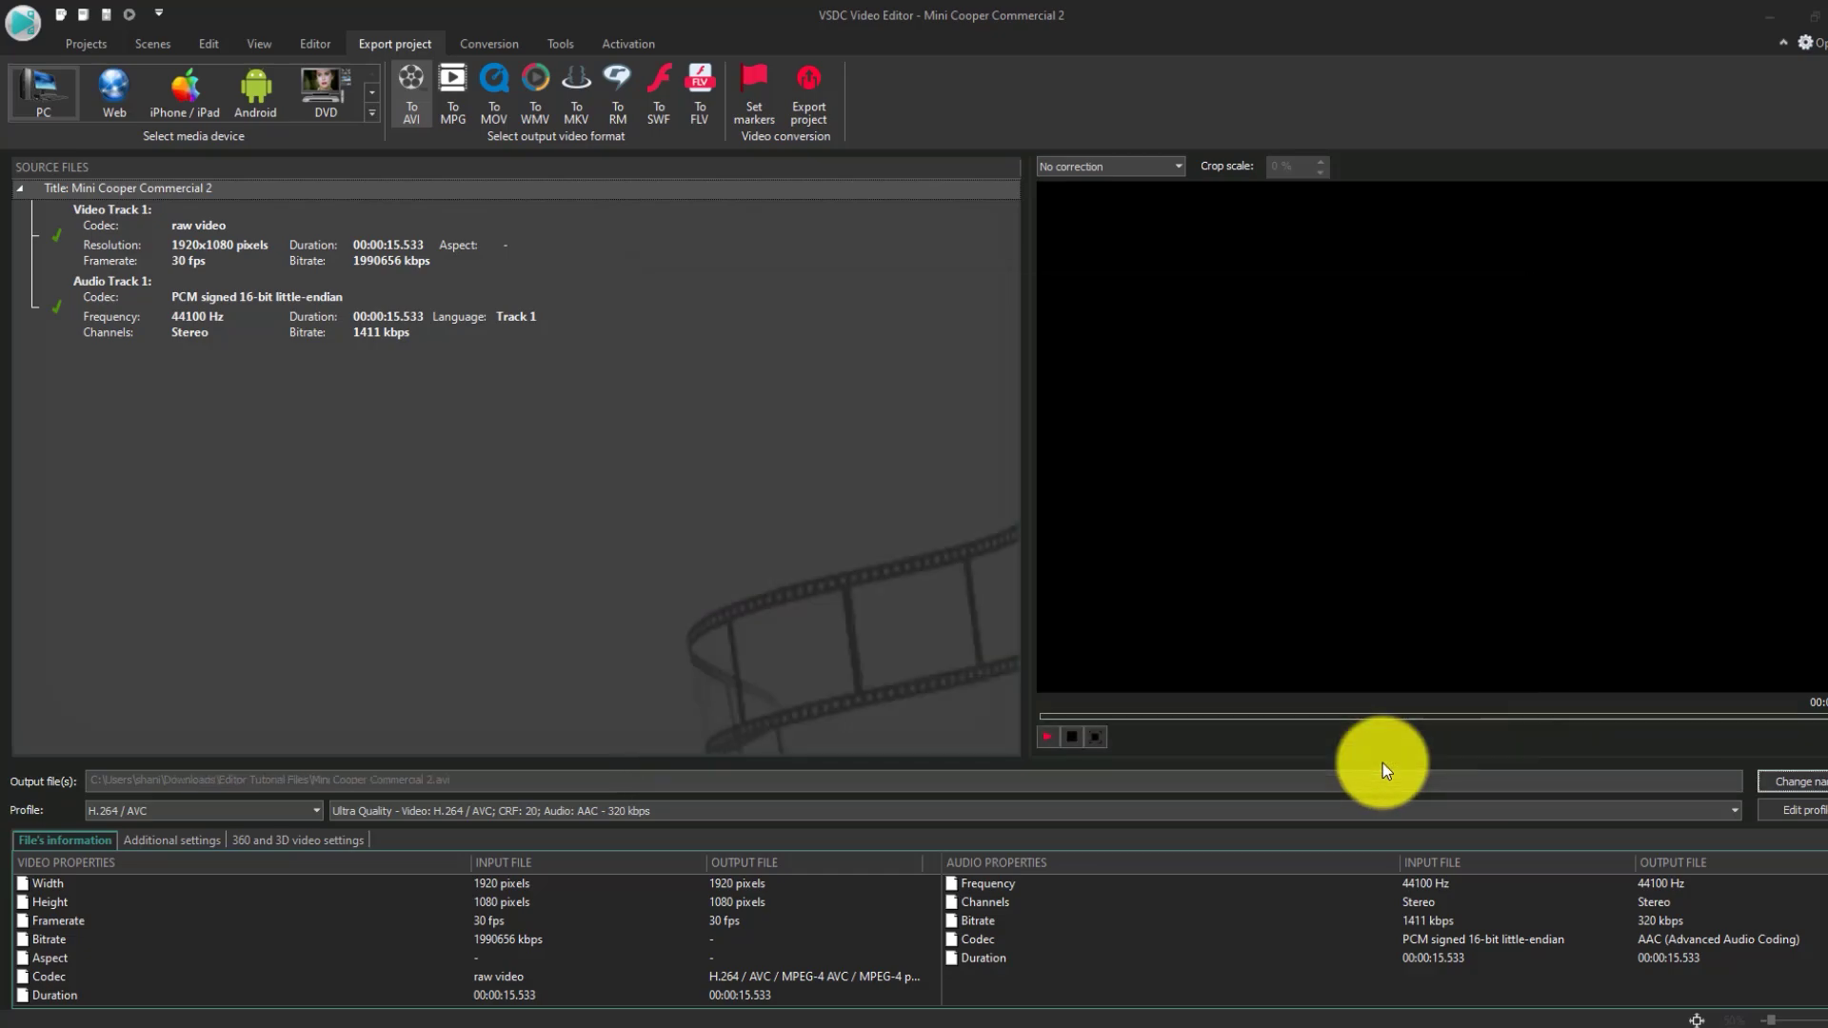
- Apply the Ultra Quality H.264 / AVC profile with Original resolution and export the project without premium features
left_click(1773, 808)
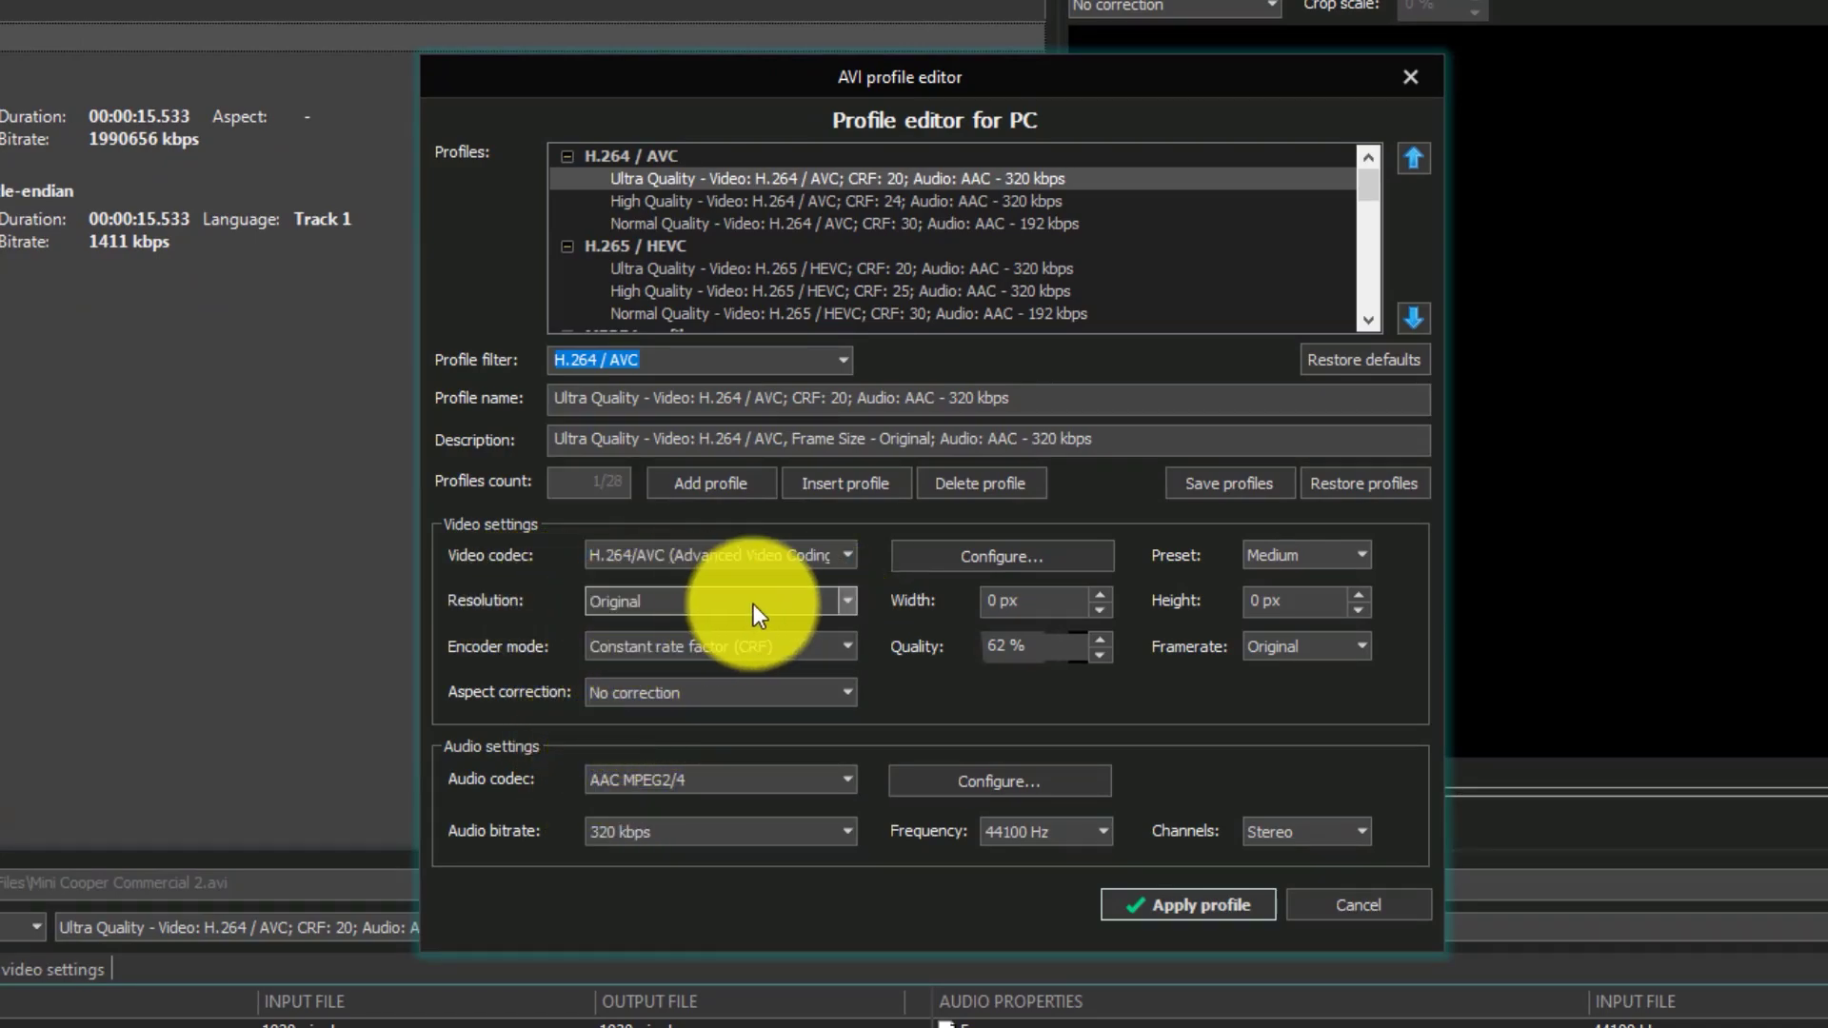
left_click(845, 600)
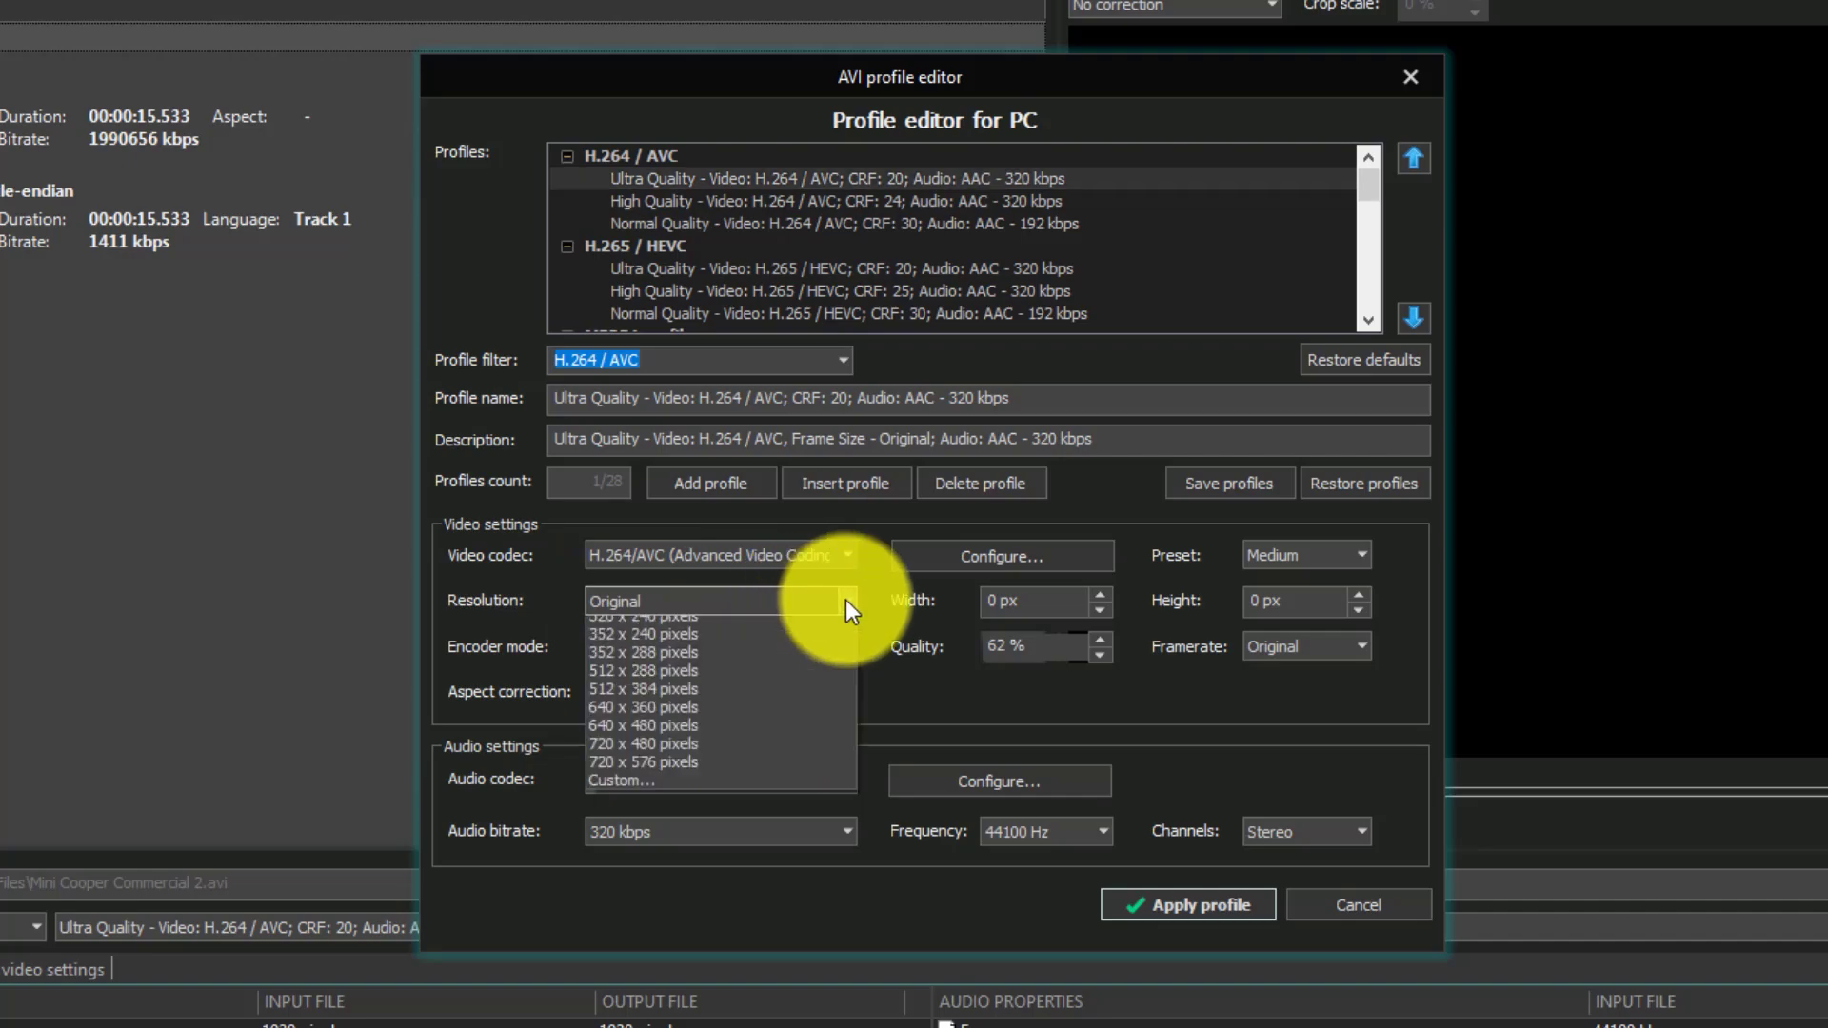
left_click(945, 684)
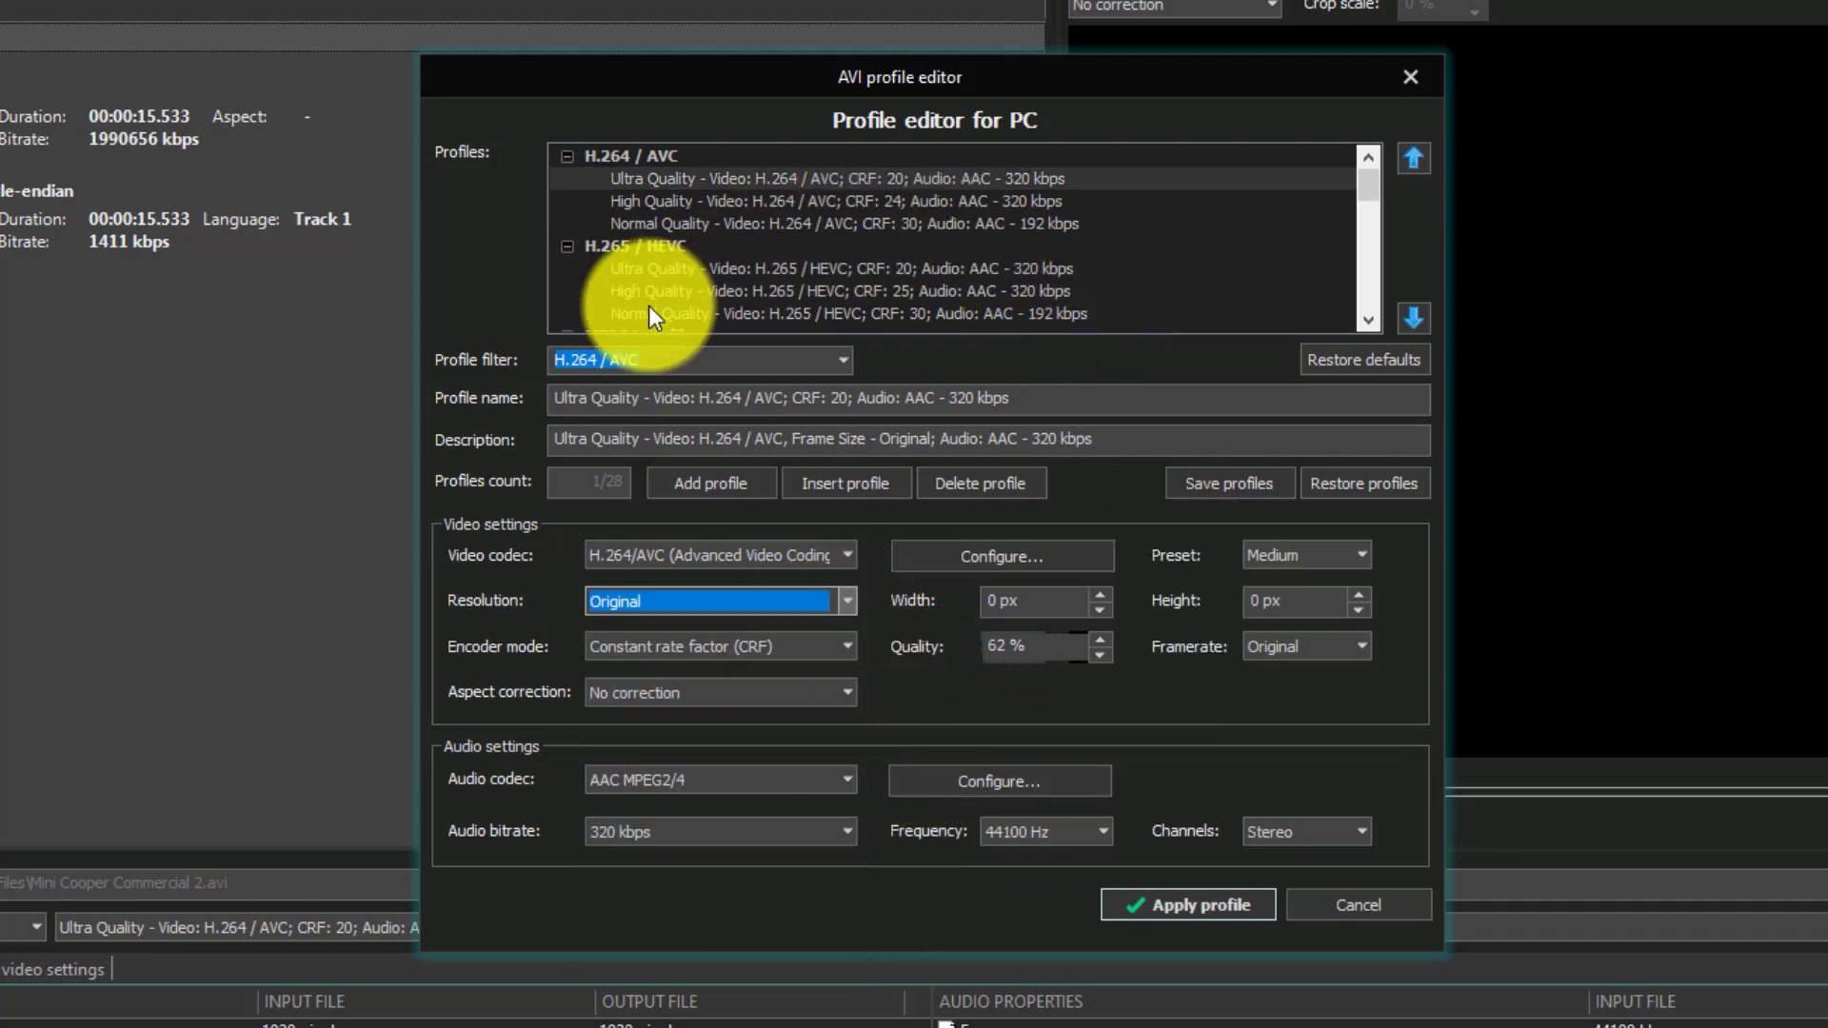
left_click(1167, 907)
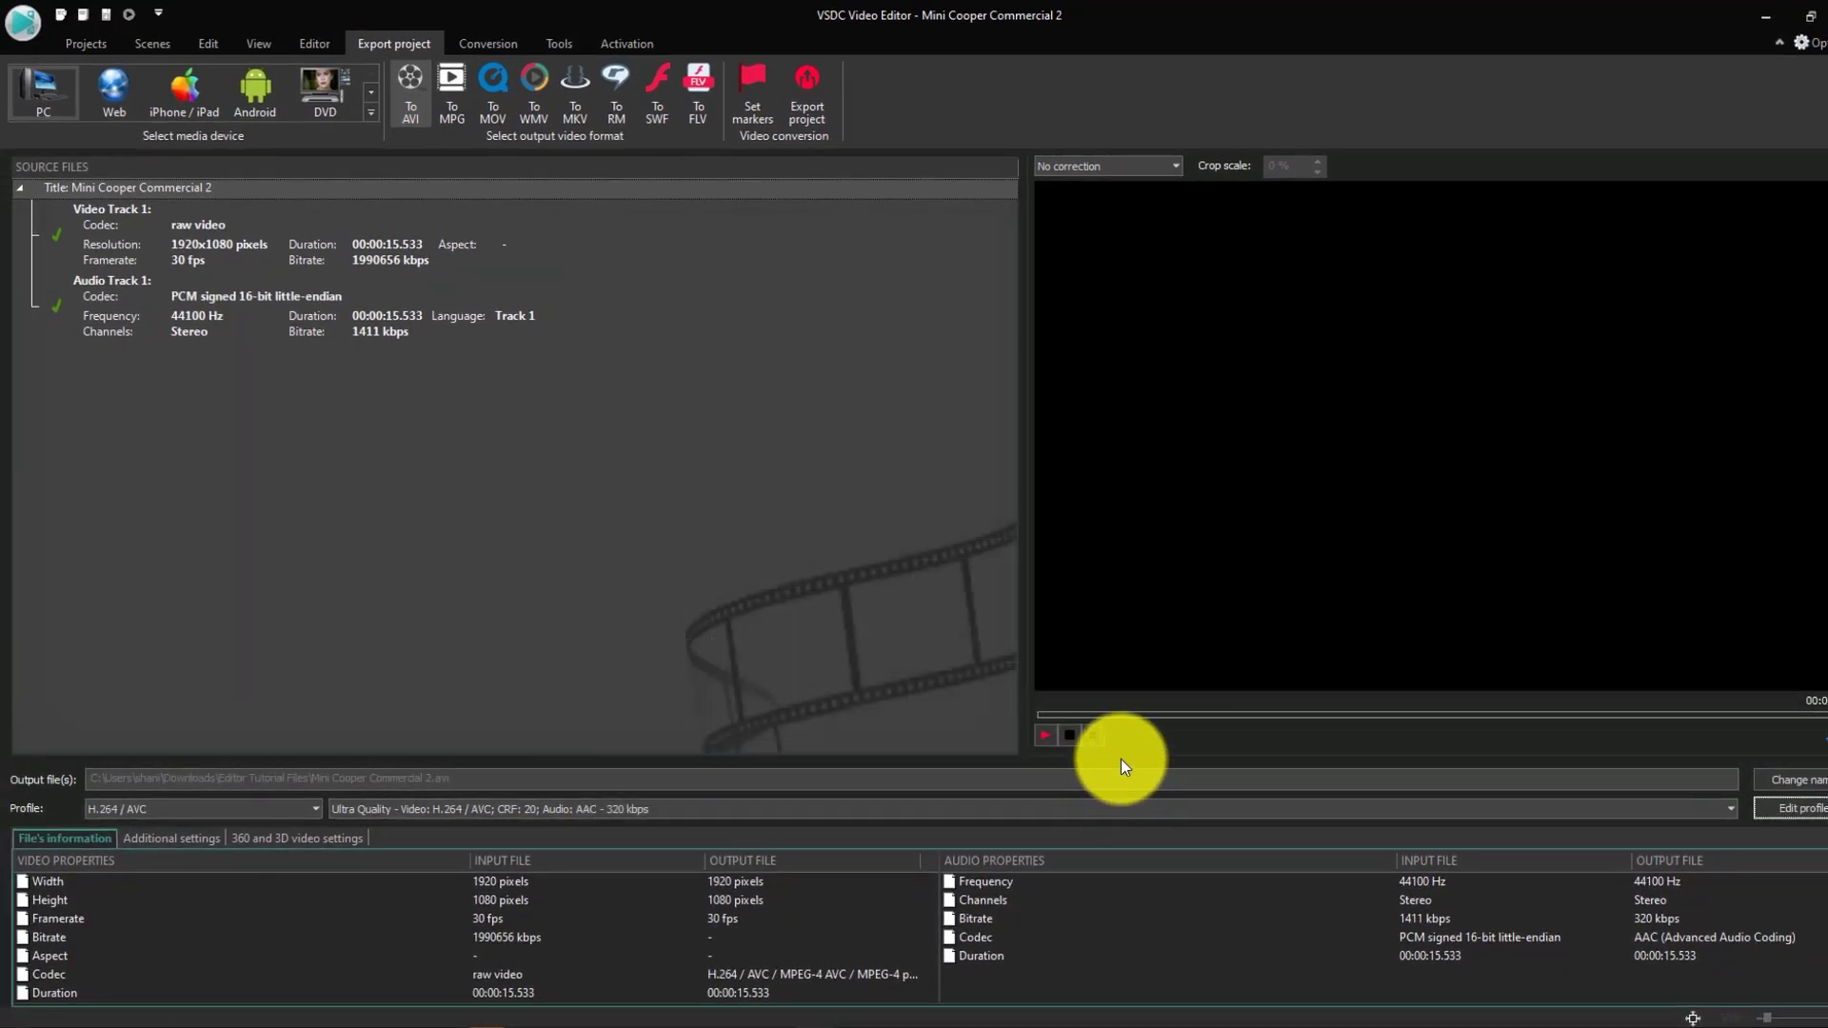
left_click(815, 112)
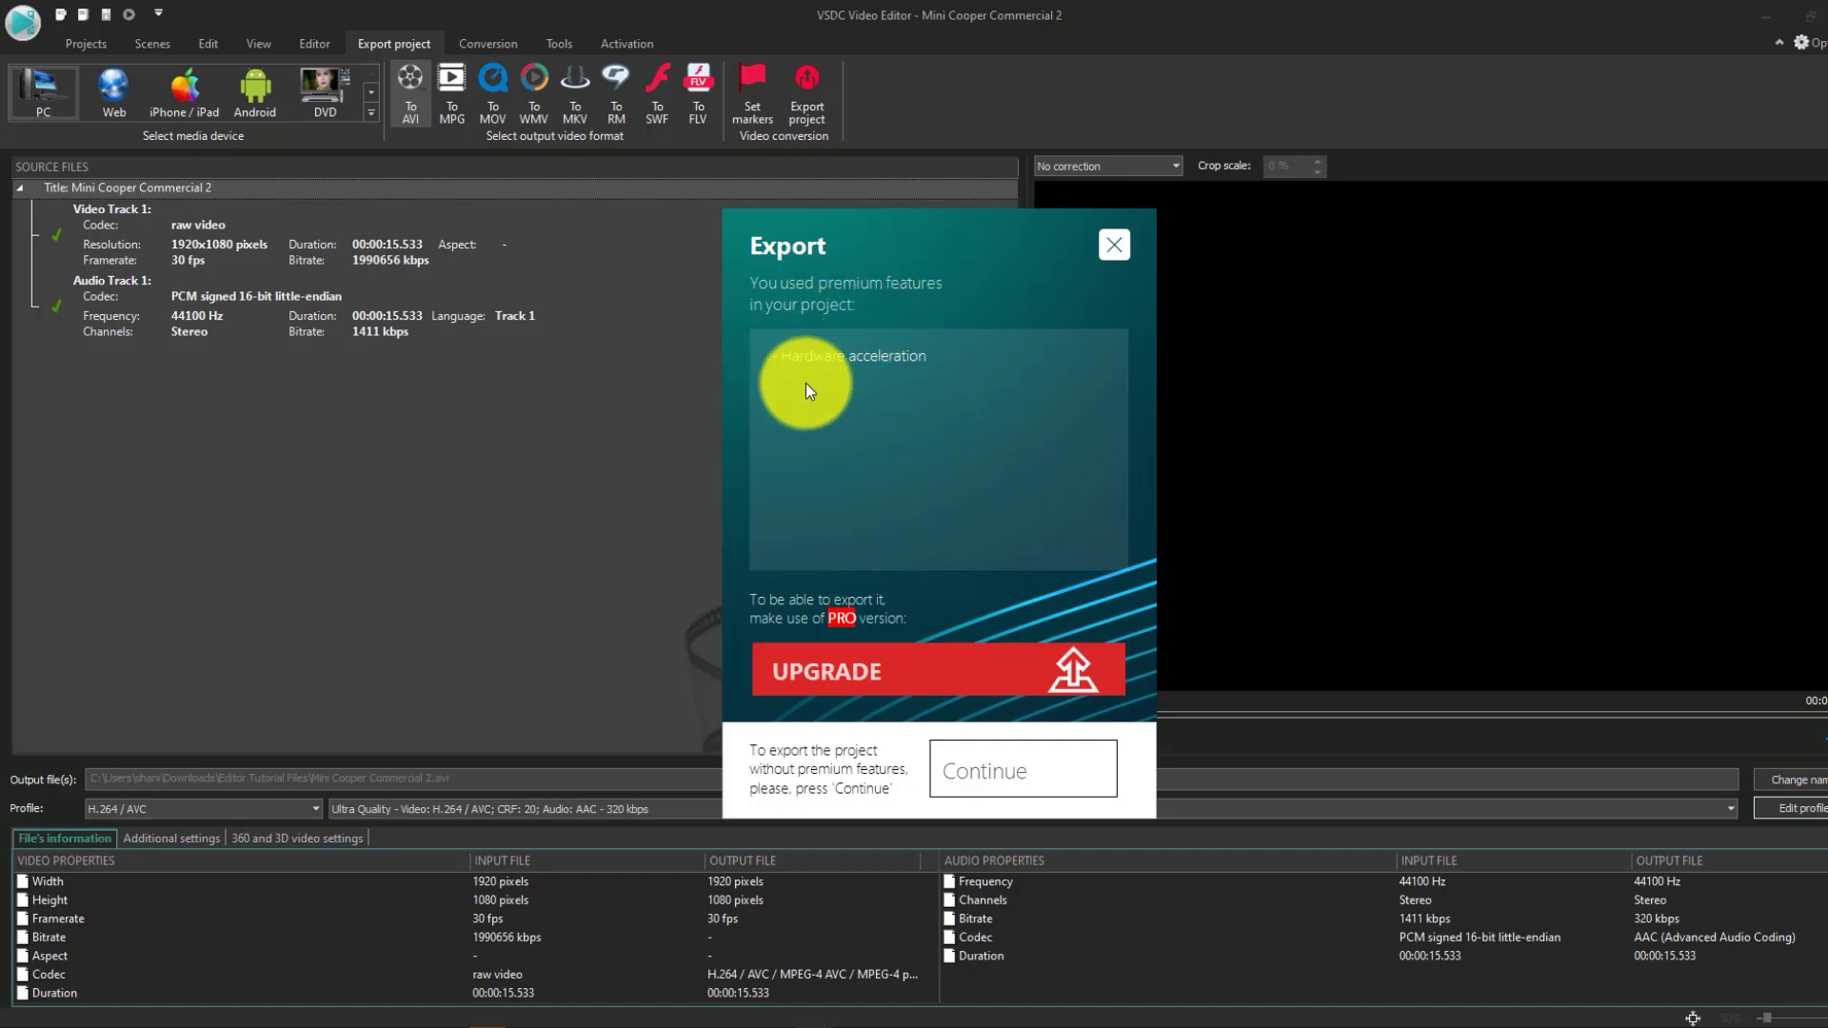
left_click(1012, 766)
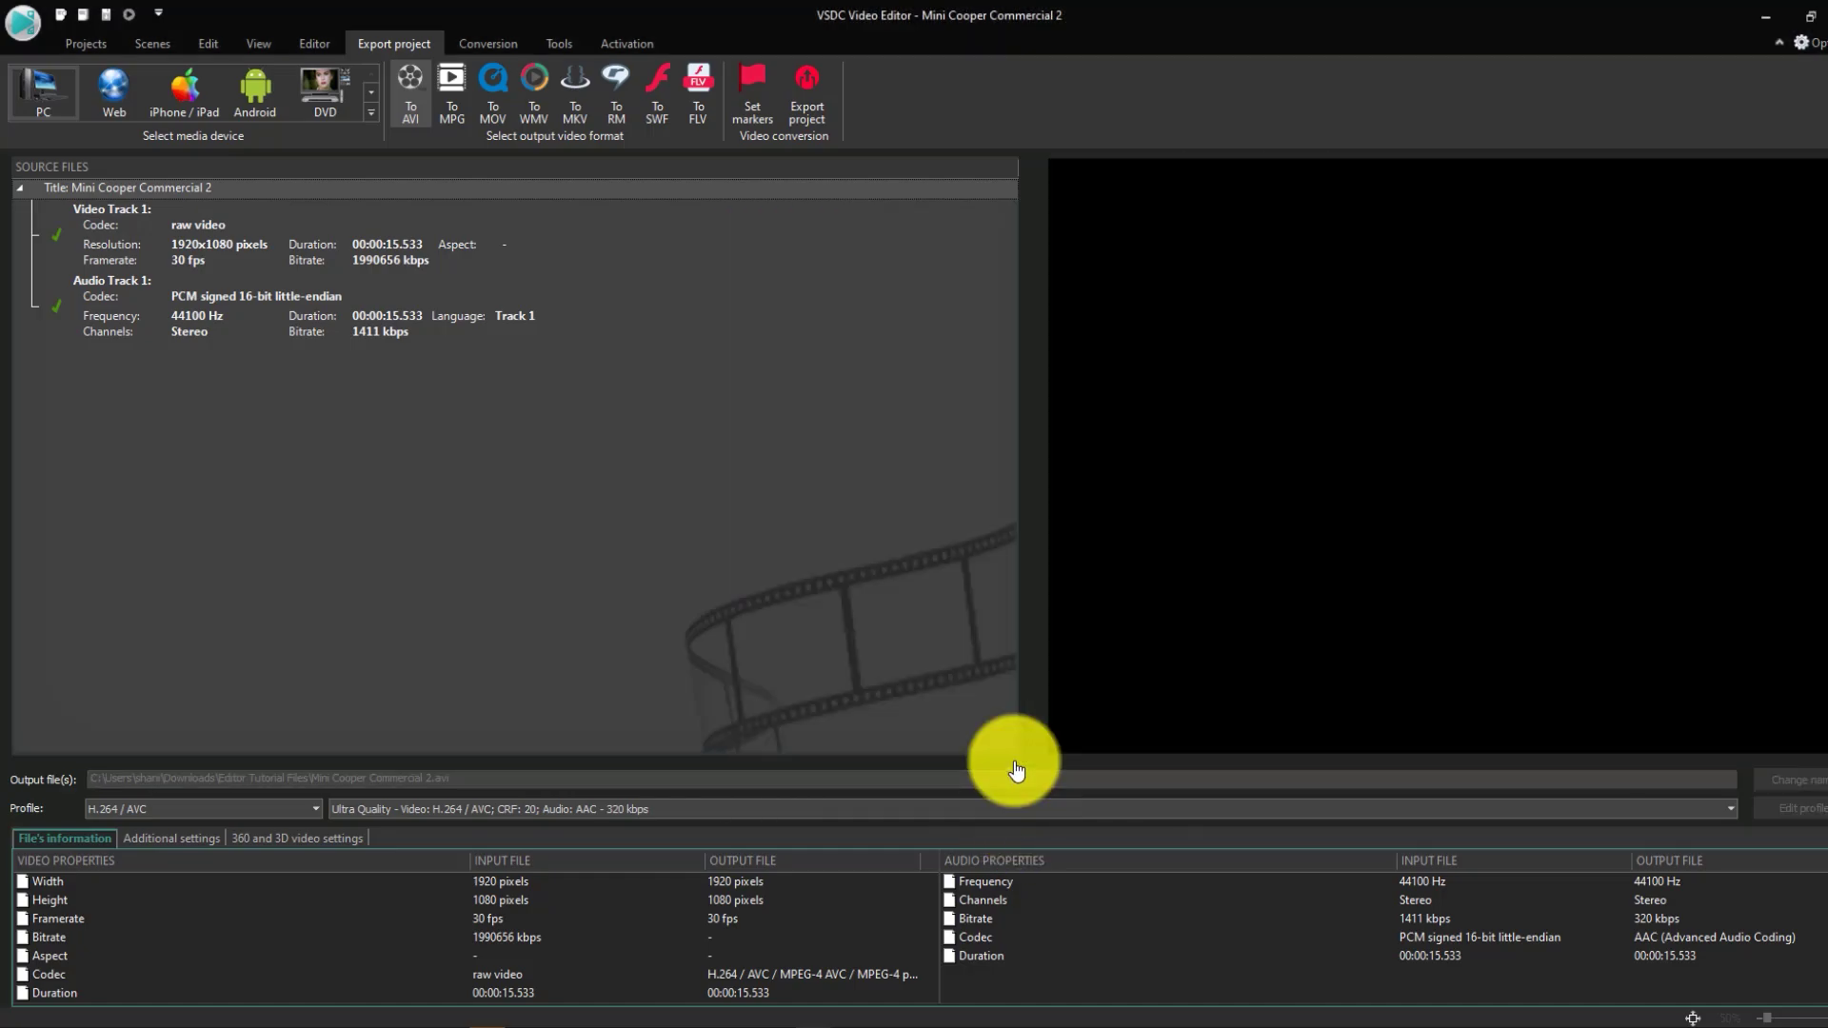